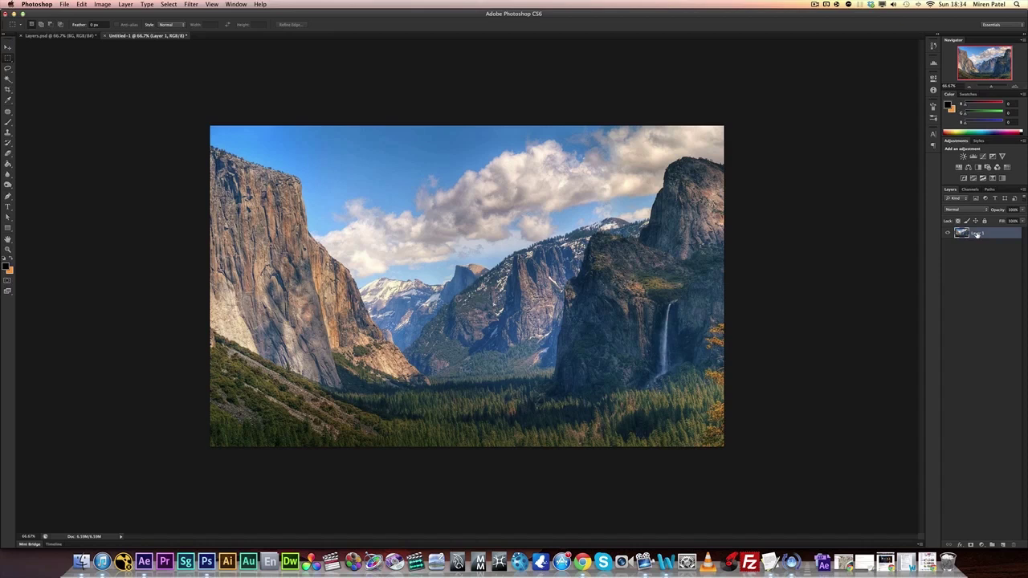
Add a white layer mask to the Layer 1 photo and duplicate the masked layer three times.
left_click(970, 545)
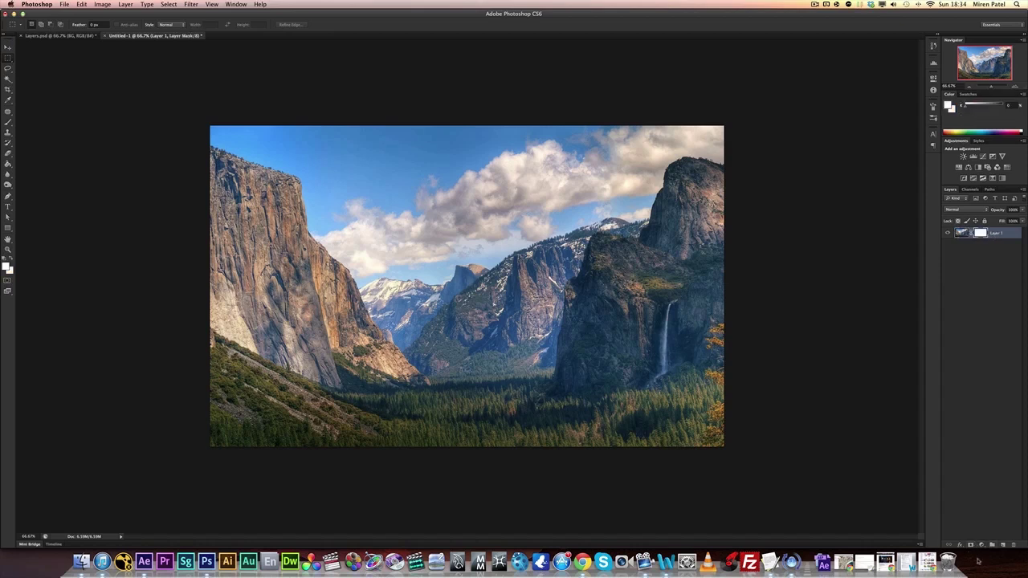
left_click_drag(997, 233, 1002, 545)
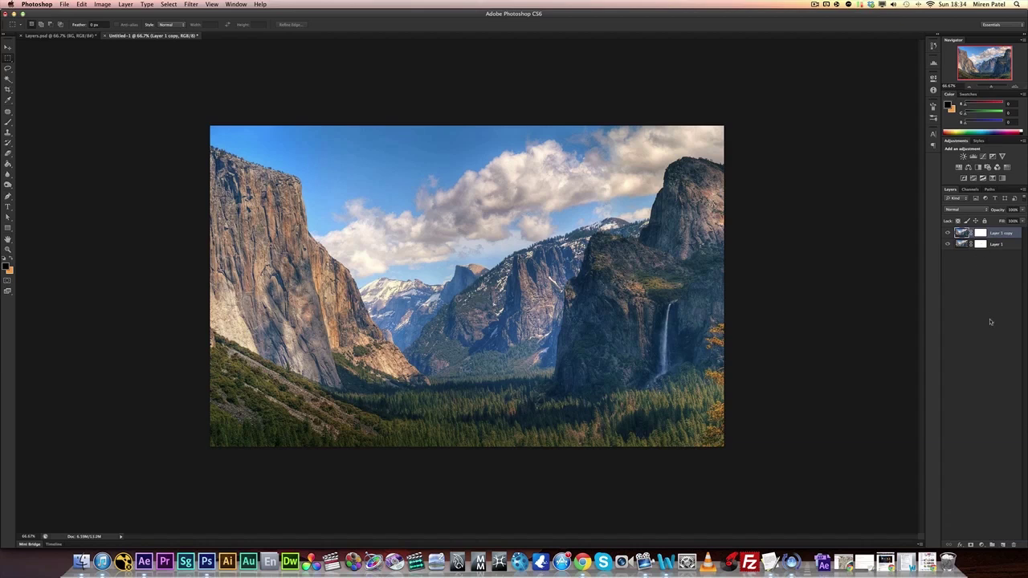
key("super+j")
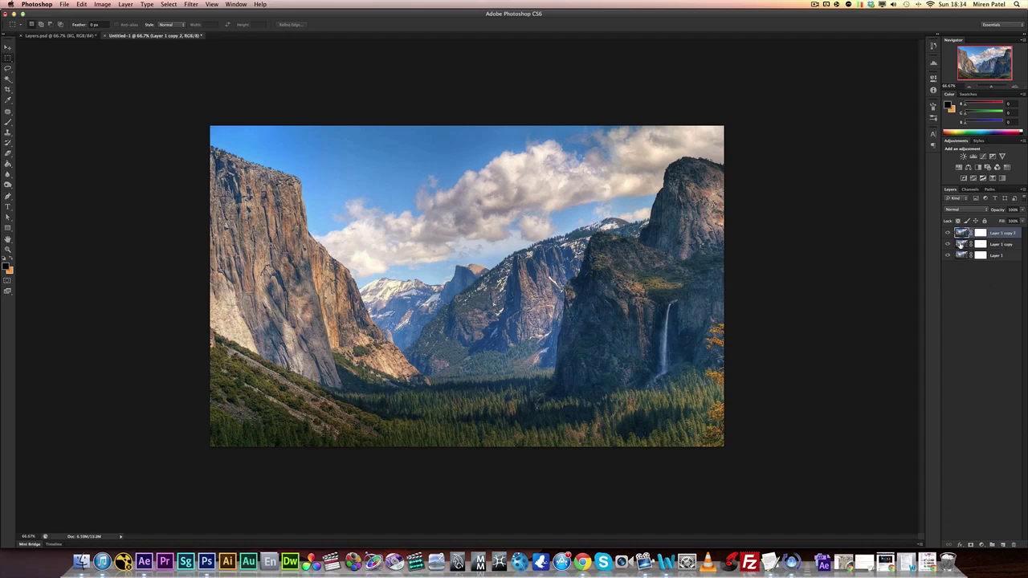
key("super+j")
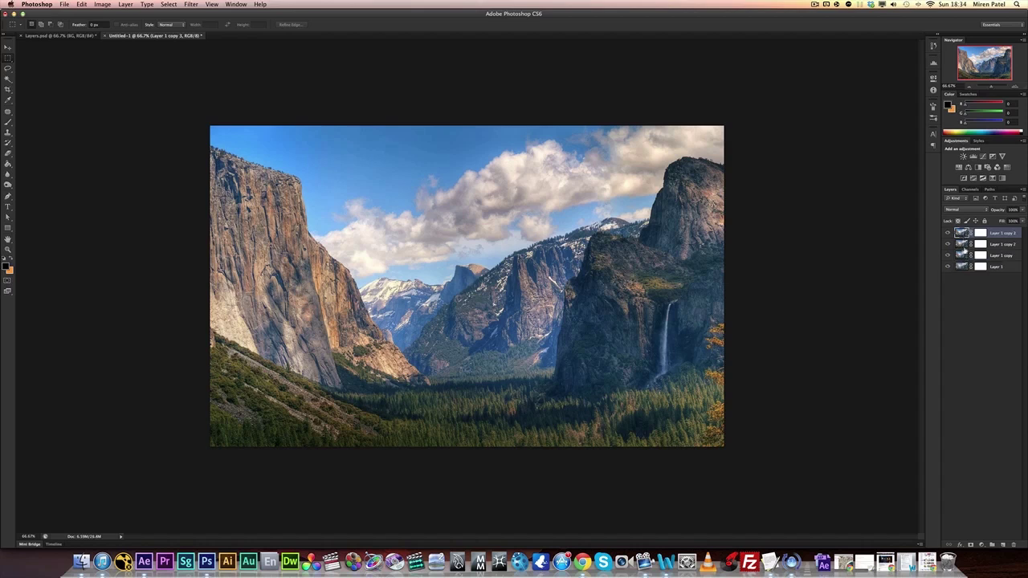
Hide the three duplicate layers and target the mask of Layer 1.
left_click_drag(948, 255, 949, 233)
left_click(962, 268)
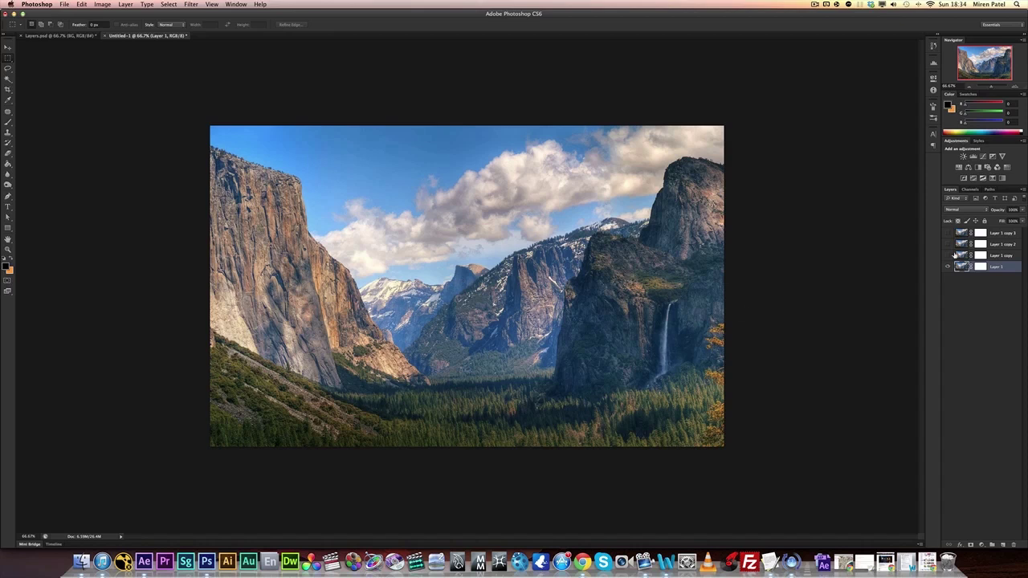
left_click(978, 268)
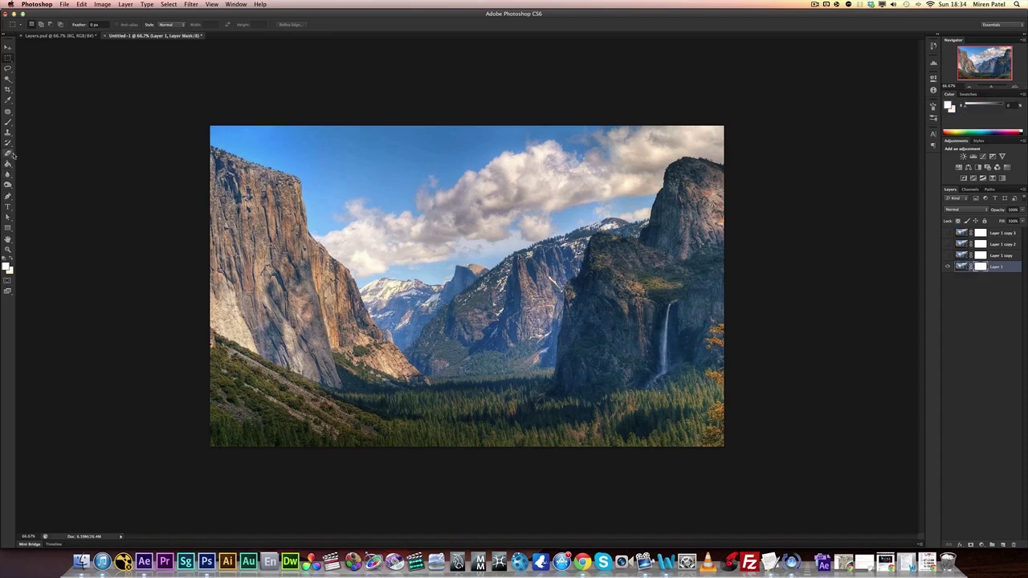
Choose the Brush tool and set the foreground color to black (000000).
left_click(8, 122)
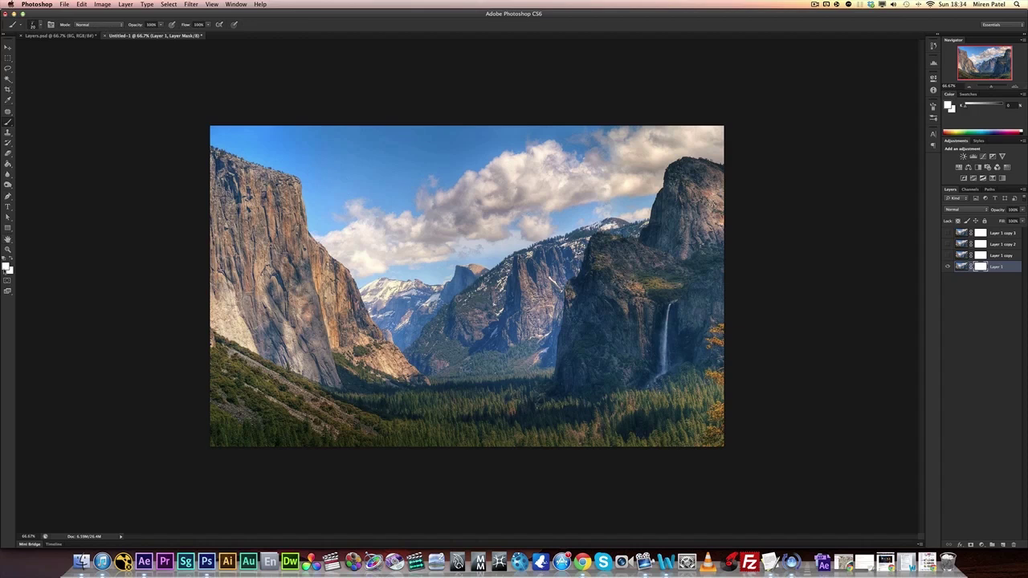
left_click(6, 266)
left_click_drag(805, 418, 668, 552)
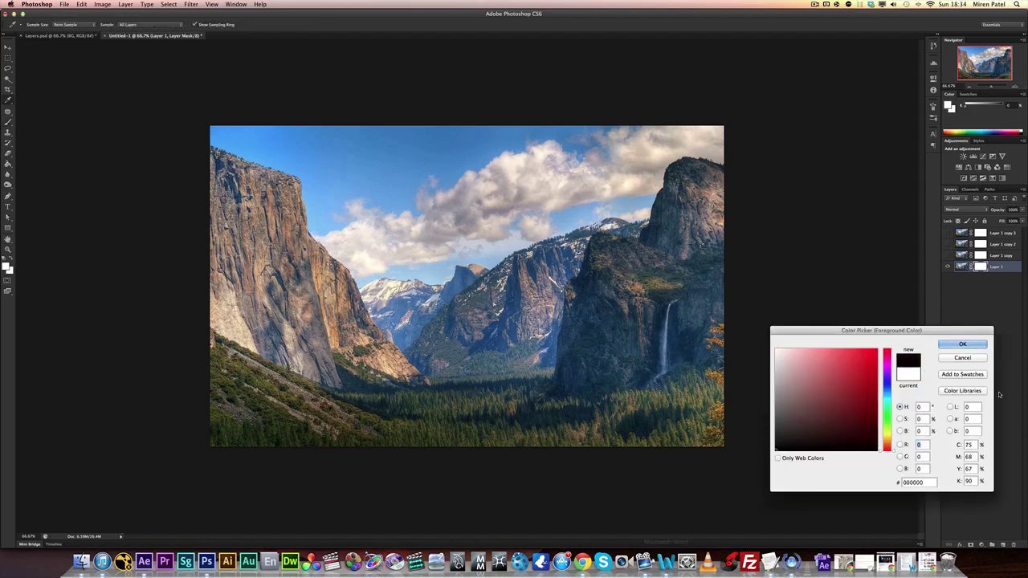
key("Return")
Set a hard 300 px brush and paint Layer 1's mask black around the distant snowy peaks, leaving only that central area.
right_click(470, 254)
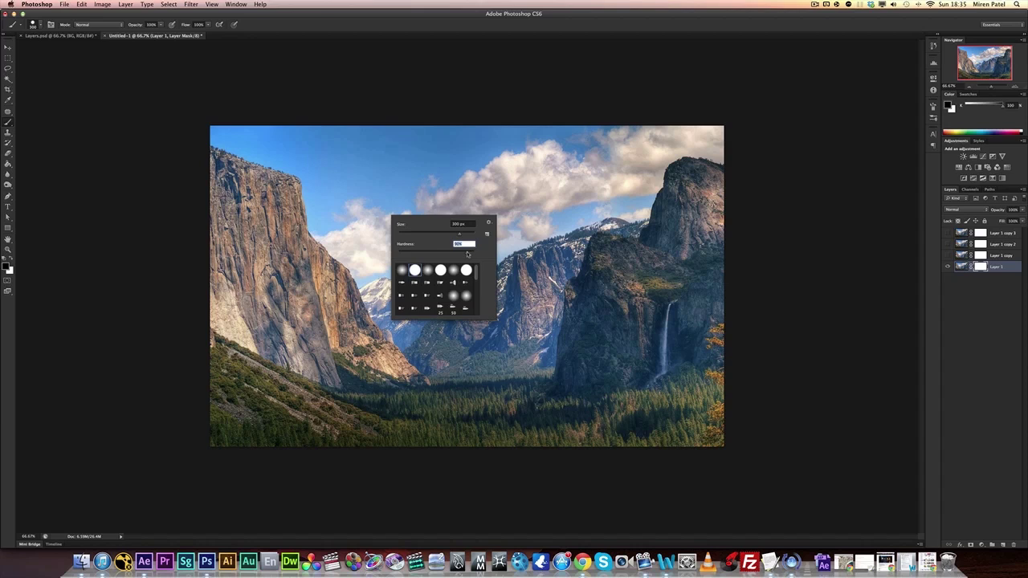
mouse_move(417, 161)
left_mouse_down()
mouse_move(297, 144)
mouse_move(181, 153)
mouse_move(287, 143)
mouse_move(584, 153)
mouse_move(518, 160)
mouse_move(531, 164)
mouse_move(648, 138)
mouse_move(729, 222)
mouse_move(724, 367)
mouse_move(716, 296)
mouse_move(606, 219)
mouse_move(411, 150)
mouse_move(354, 171)
mouse_move(359, 206)
mouse_move(265, 220)
left_mouse_up()
mouse_move(402, 205)
left_mouse_down()
mouse_move(663, 184)
mouse_move(699, 436)
mouse_move(329, 431)
mouse_move(136, 150)
left_mouse_up()
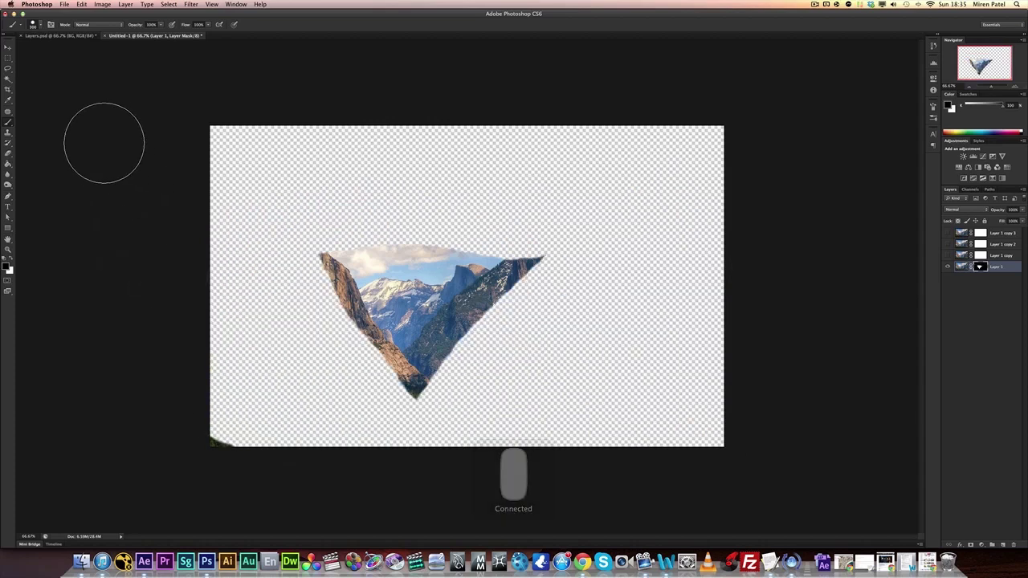
Switch to the Clone Stamp tool and target Layer 1's image instead of its mask.
left_click(7, 133)
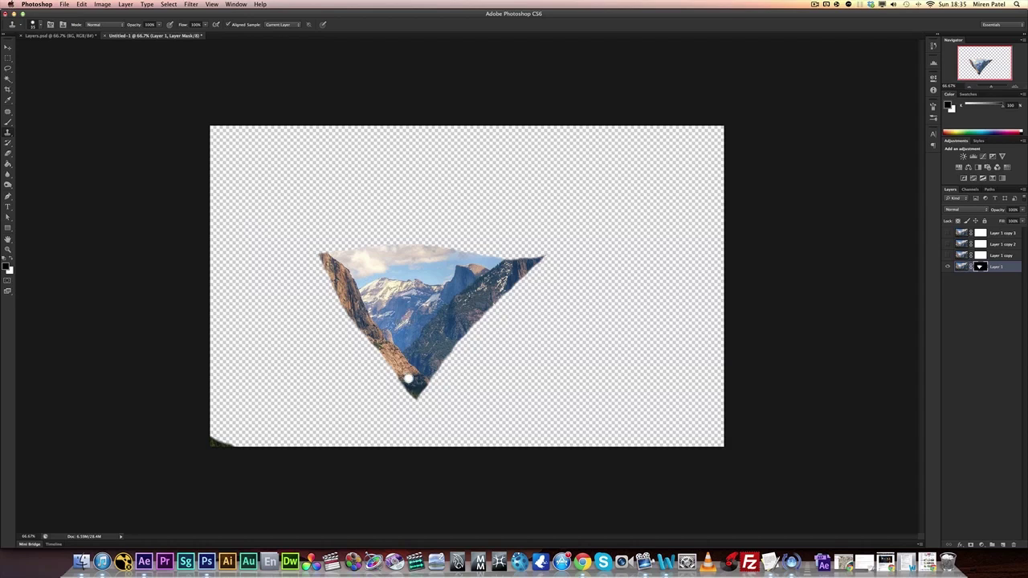
left_click(961, 266)
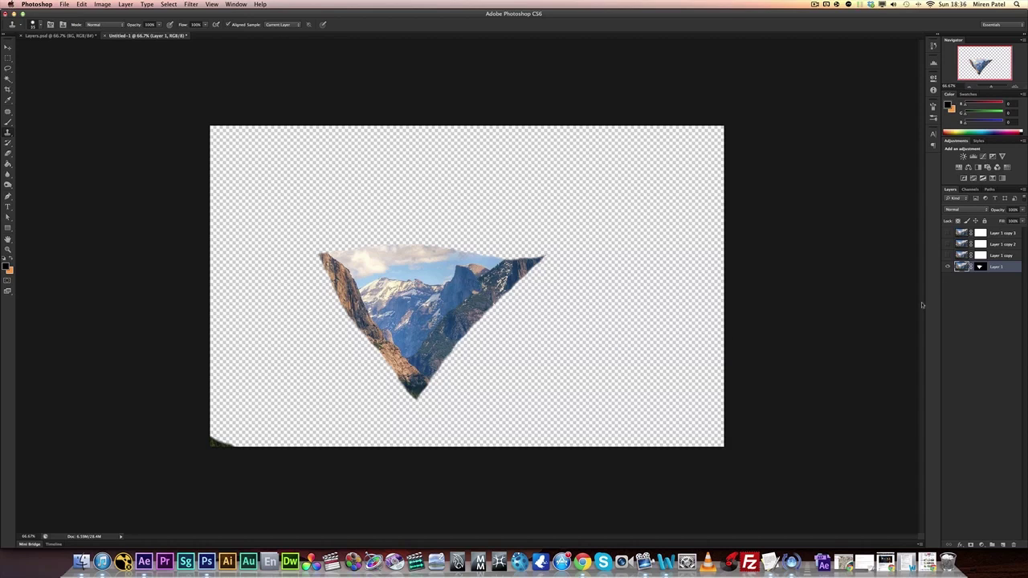
Hide Layer 1, show Layer 1 copy and target the copy's mask.
left_click(947, 267)
left_click(948, 255)
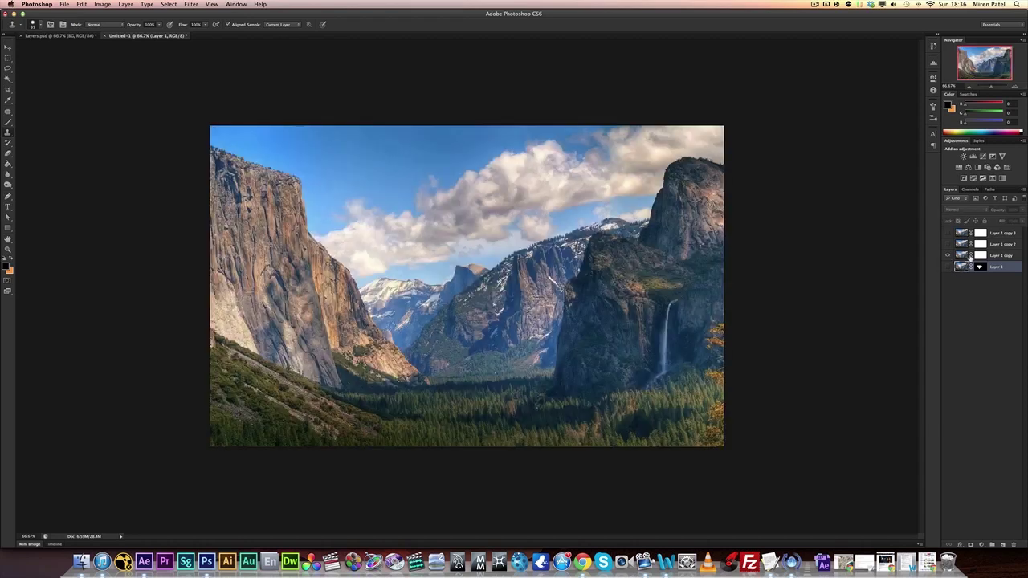
left_click(980, 256)
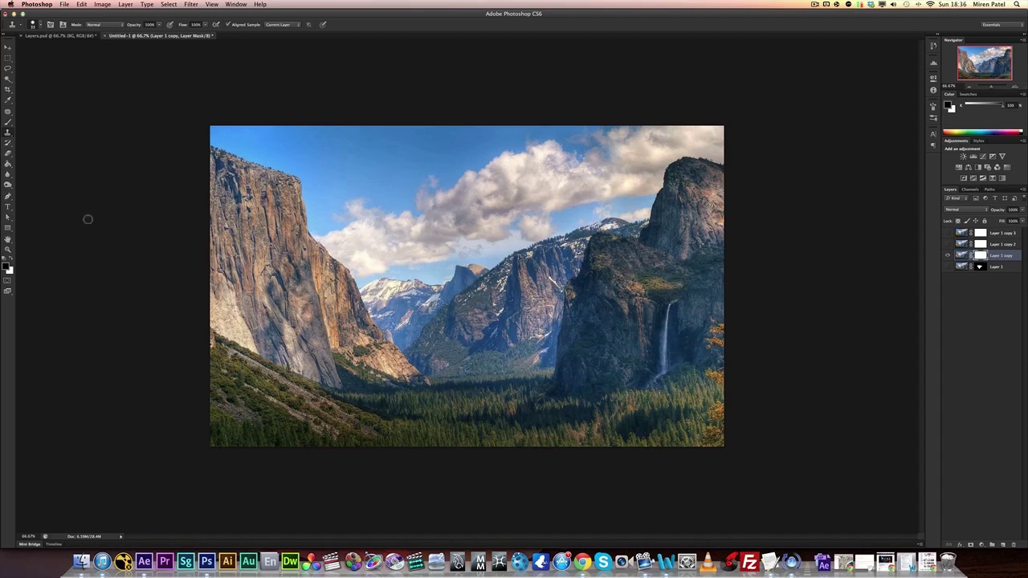
Brush black on the mask of Layer 1 copy to remove the sky and surroundings roughly around the middle mountain range.
left_click(8, 121)
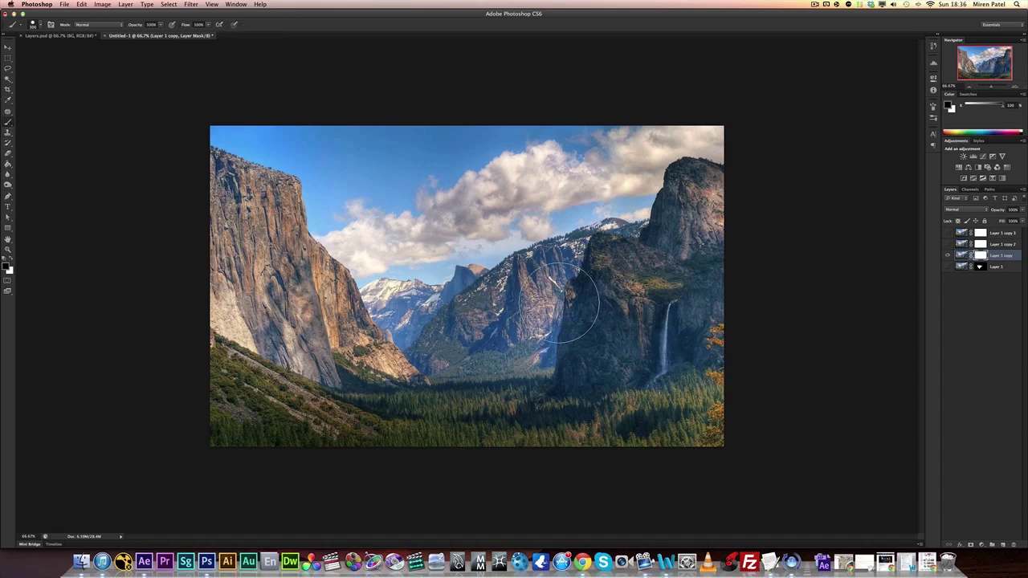
mouse_move(493, 168)
left_mouse_down()
mouse_move(312, 325)
mouse_move(291, 372)
mouse_move(468, 445)
mouse_move(708, 321)
mouse_move(738, 198)
mouse_move(613, 143)
mouse_move(409, 178)
mouse_move(413, 190)
mouse_move(444, 155)
mouse_move(241, 211)
mouse_move(60, 183)
mouse_move(292, 304)
mouse_move(245, 393)
left_mouse_up()
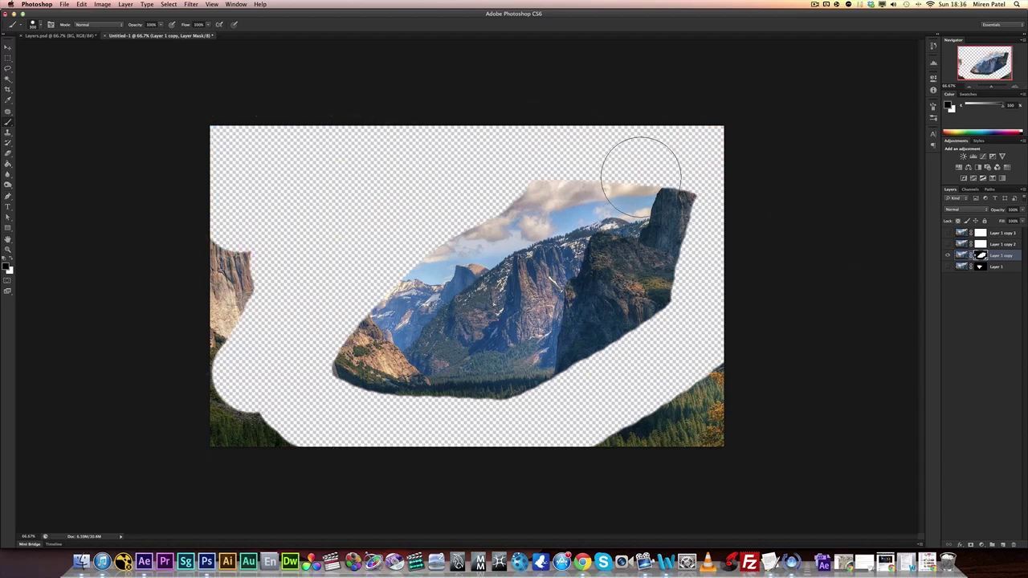
mouse_move(673, 190)
left_mouse_down()
mouse_move(648, 169)
mouse_move(602, 164)
mouse_move(546, 168)
mouse_move(459, 201)
left_mouse_up()
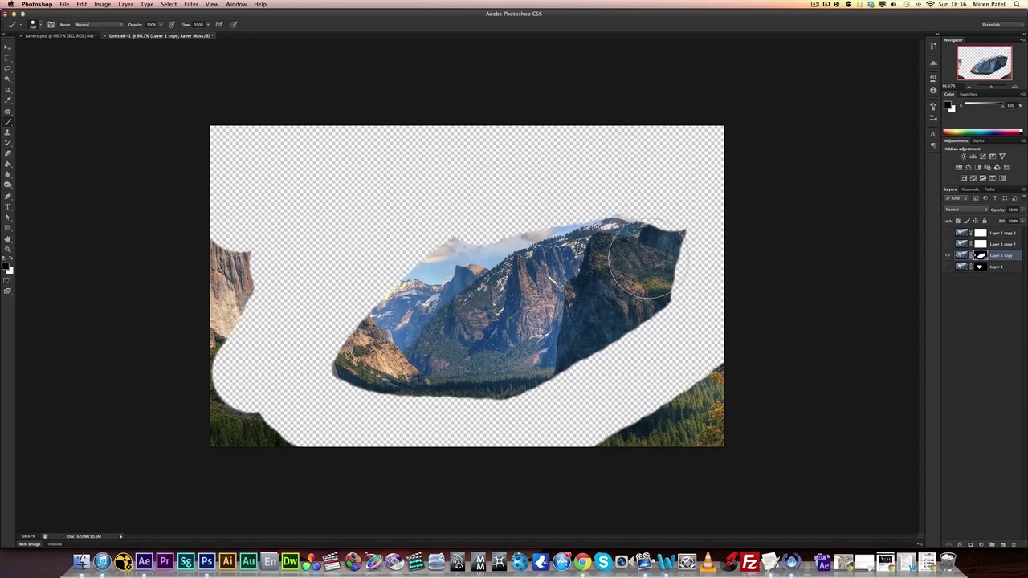
Reduce the brush to 60 px and mask out the remaining sky closely along the middle mountain's ridge line.
right_click(552, 228)
left_click_drag(625, 266, 631, 264)
key("Return")
left_click_drag(560, 226, 635, 215)
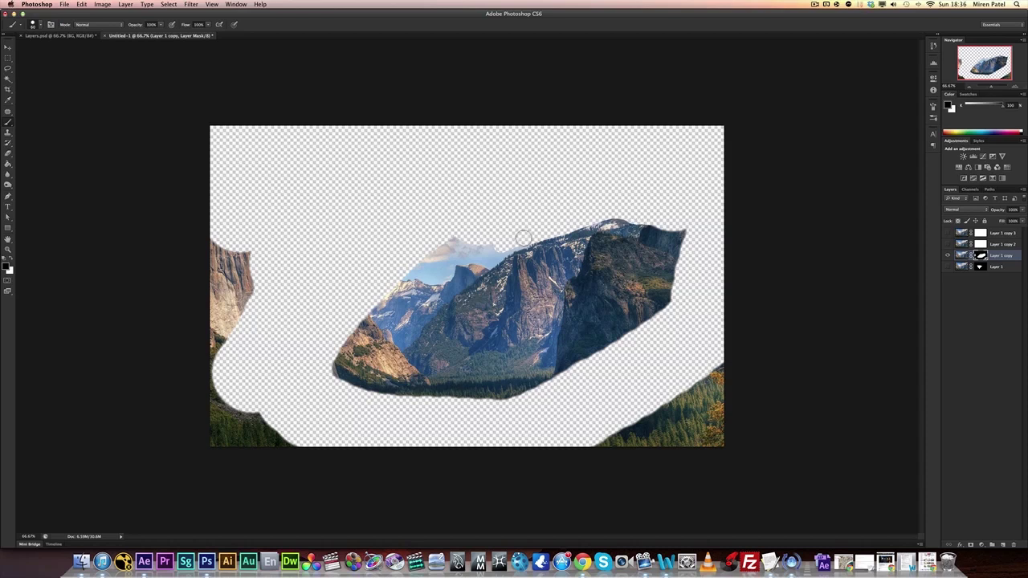
mouse_move(515, 243)
left_mouse_down()
mouse_move(508, 245)
mouse_move(460, 257)
mouse_move(496, 249)
mouse_move(445, 277)
mouse_move(502, 250)
left_mouse_up()
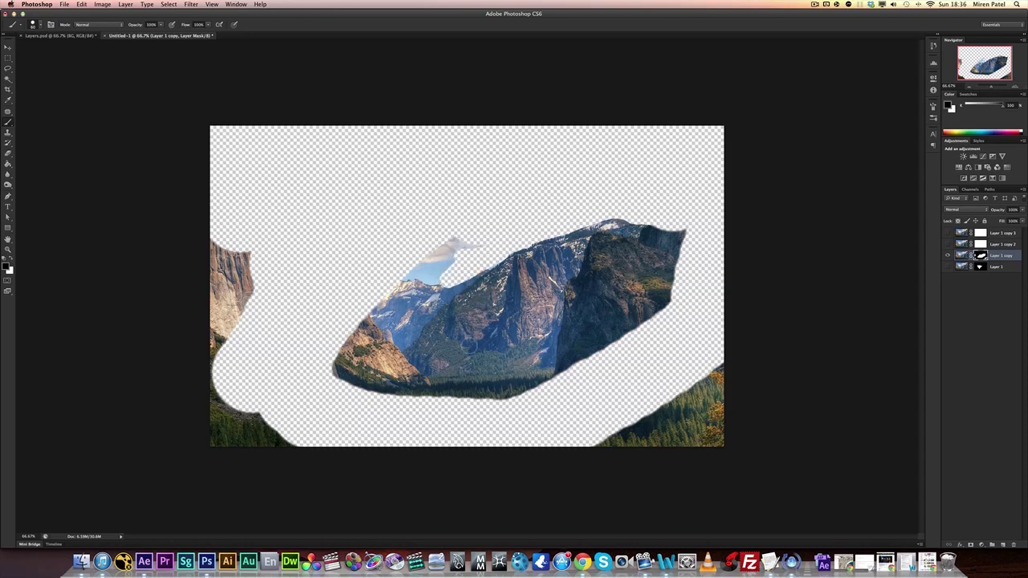
Choose the 134 px grass-shaped brush tip for refining the mountain ridge at 300% zoom.
left_click(1013, 86)
left_click(1013, 86)
left_click(1012, 85)
left_click_drag(981, 65, 799, 98)
scroll(745, 166, "down", 10)
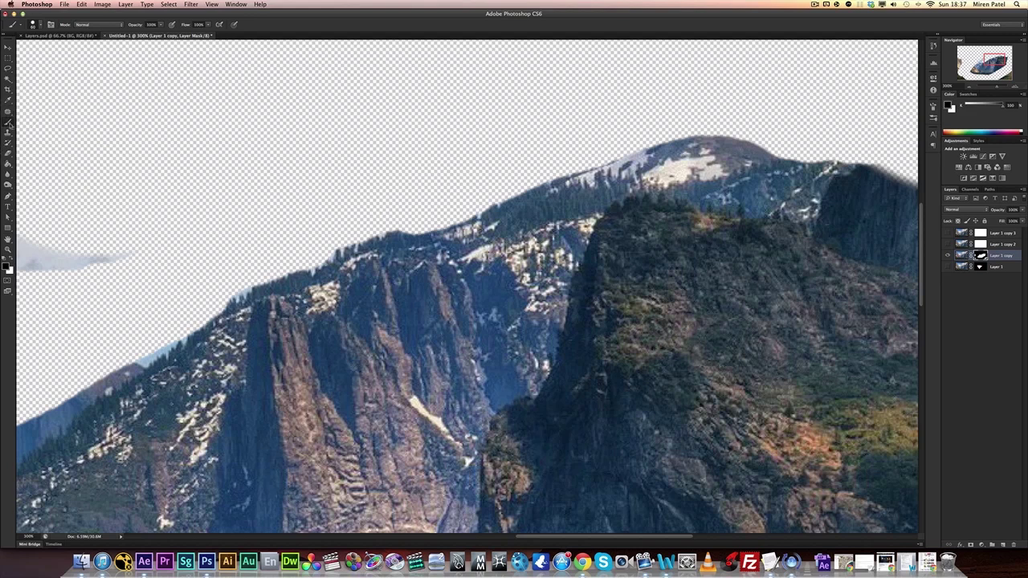
left_click(35, 24)
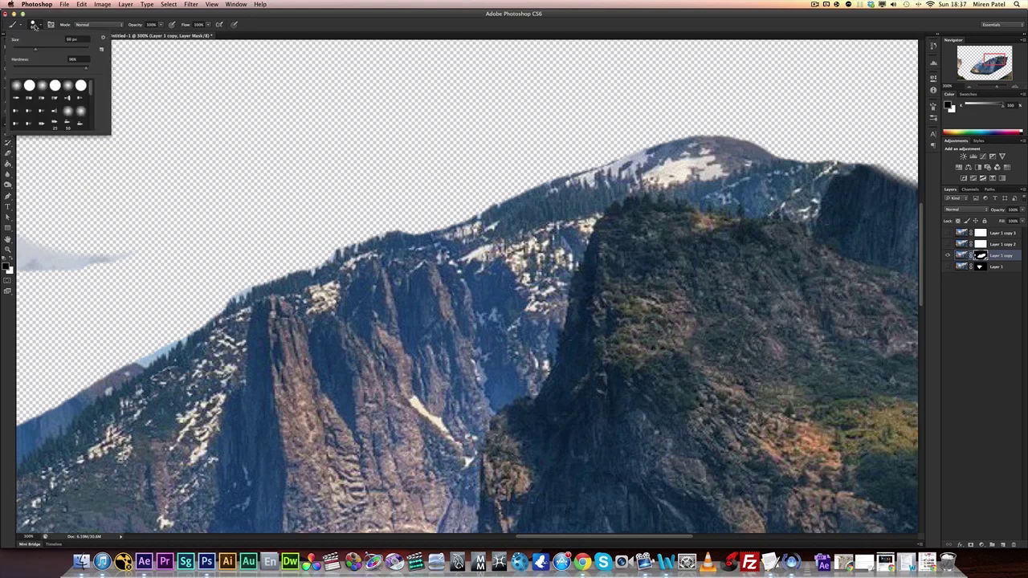
left_click(38, 28)
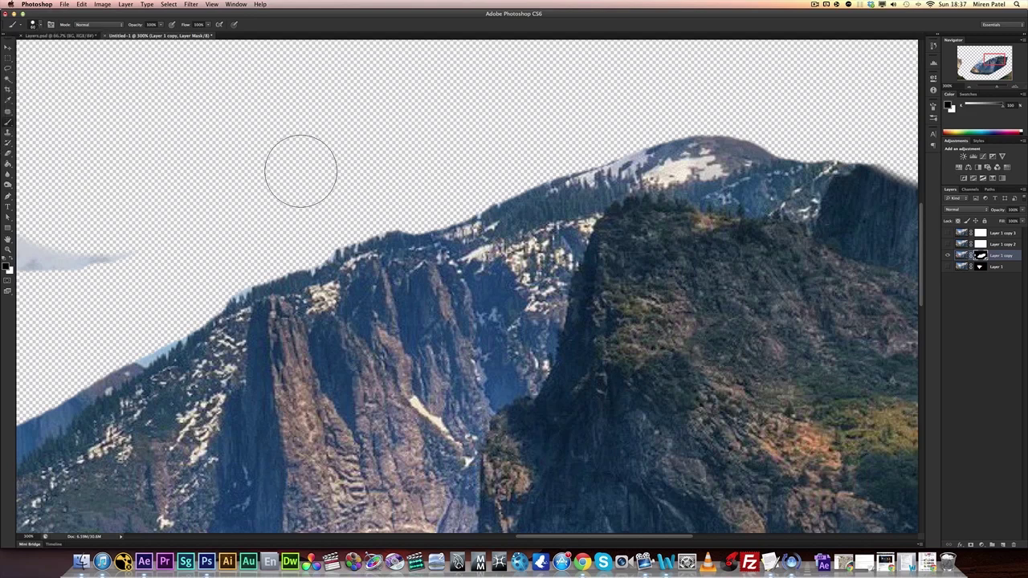
right_click(406, 193)
left_click_drag(496, 254, 496, 281)
left_click(485, 269)
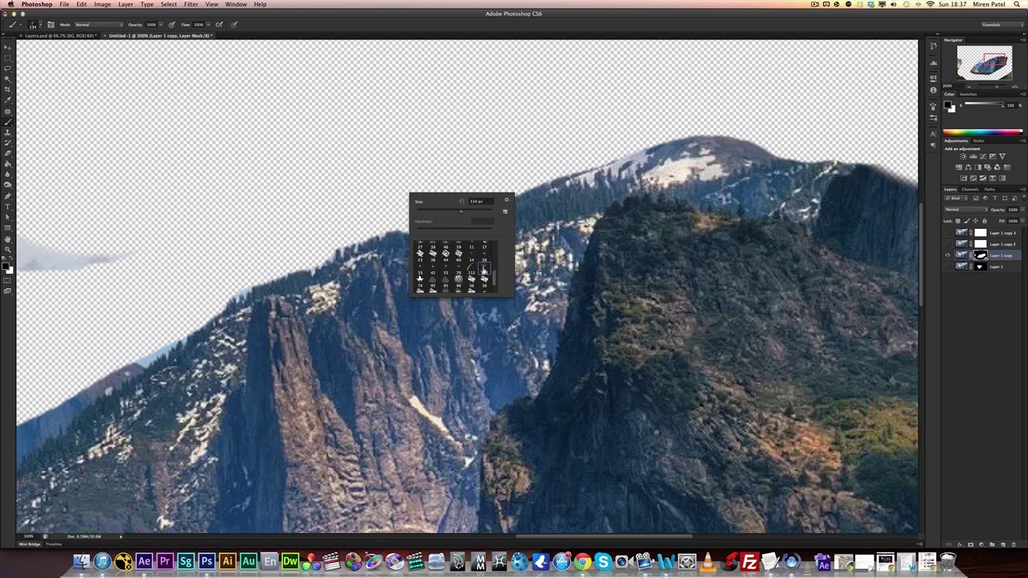
Shrink the grass-shaped brush to roughly the size of the treetops on the ridge.
left_click(587, 36)
key("bracketleft")
key("bracketleft")
key("bracketleft")
key("bracketleft")
key("bracketleft")
key("bracketleft")
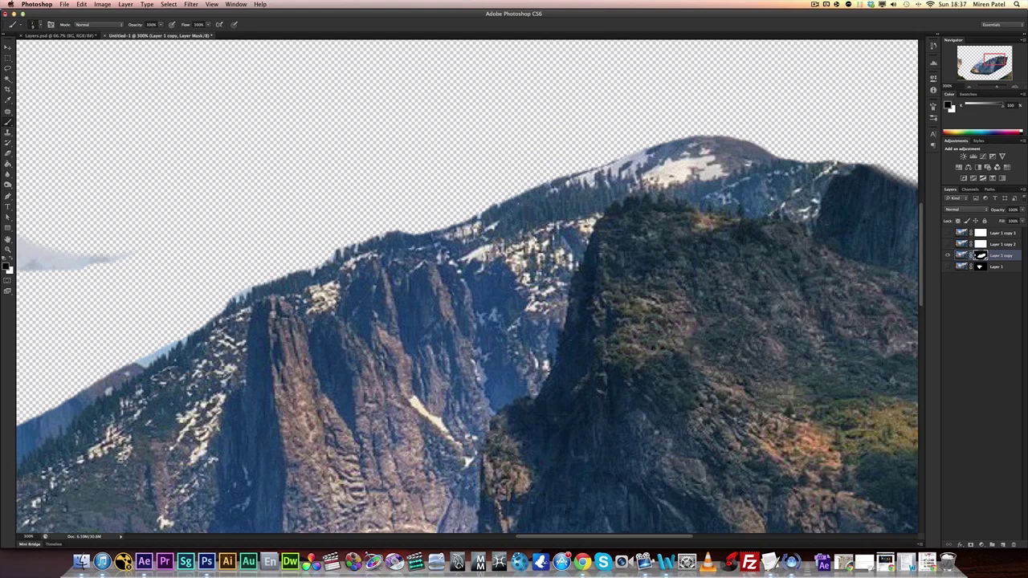
Set both foreground and background colors to white and paint treetops back along the ridge in Layer 1 copy's mask.
key("x")
left_click(10, 267)
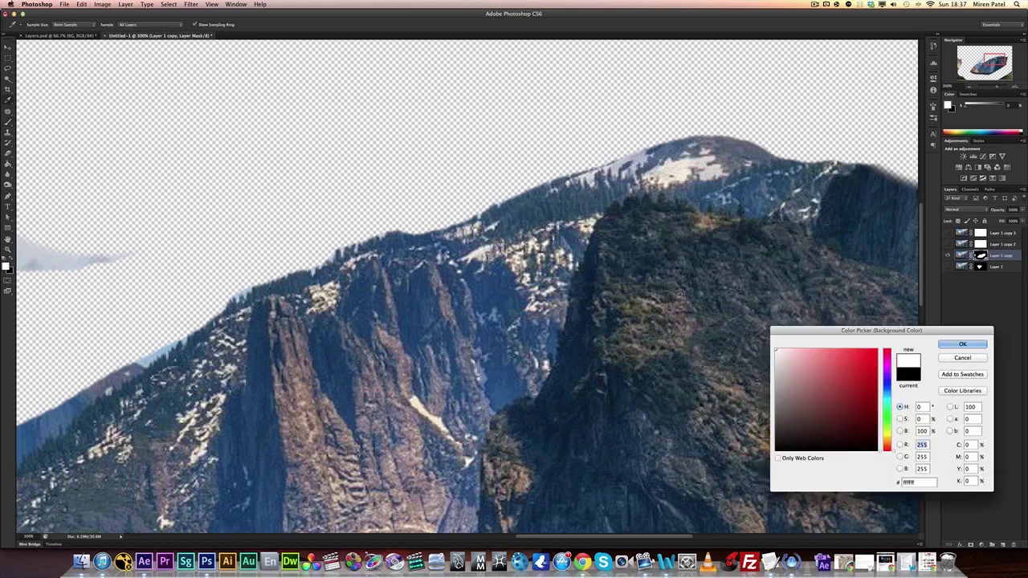
left_click(971, 346)
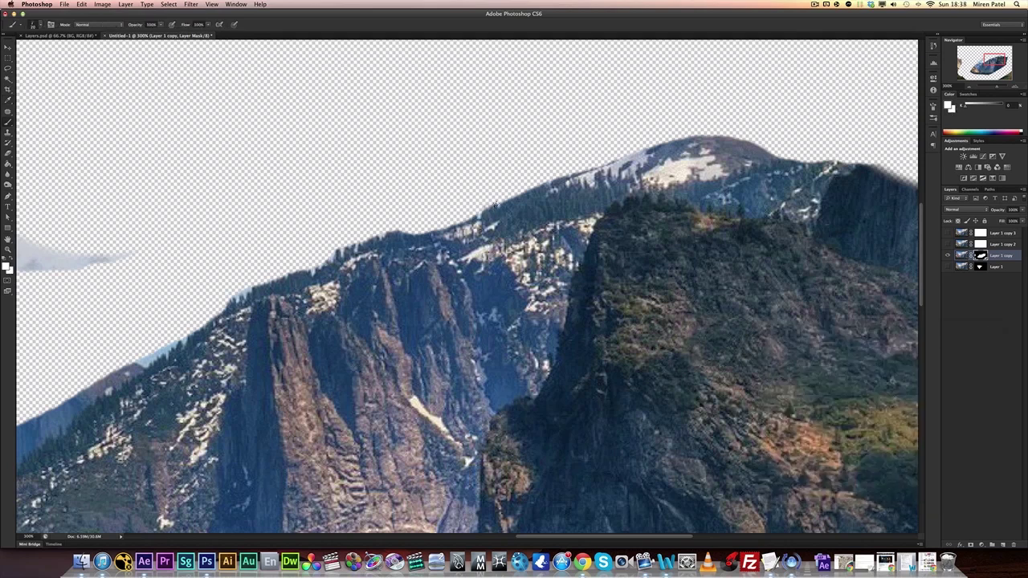
mouse_move(524, 193)
left_mouse_down()
mouse_move(495, 203)
mouse_move(529, 187)
left_mouse_up()
left_click_drag(422, 230, 465, 218)
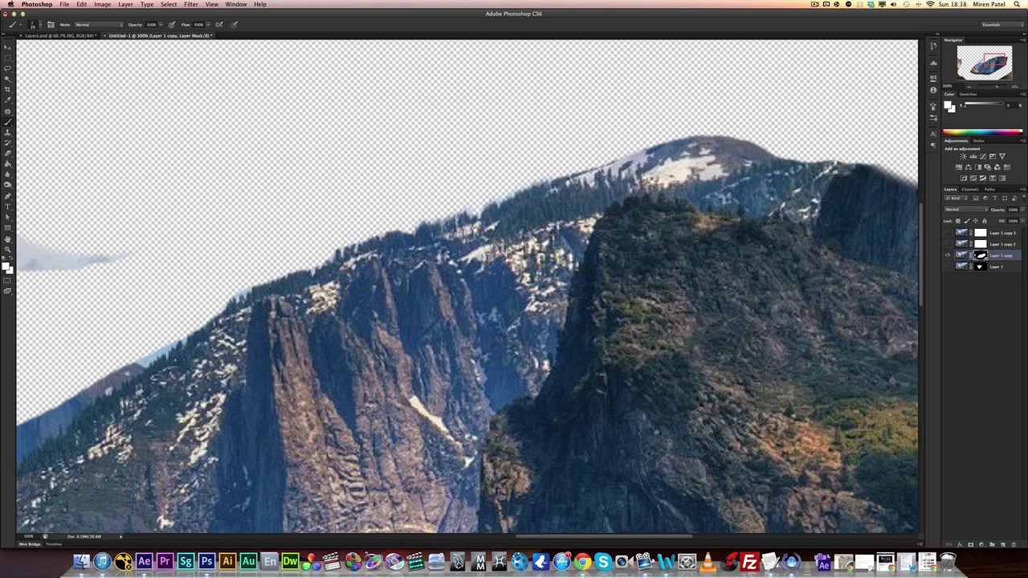
Hide Layer 1 copy and show Layer 1 copy 2.
left_click(967, 89)
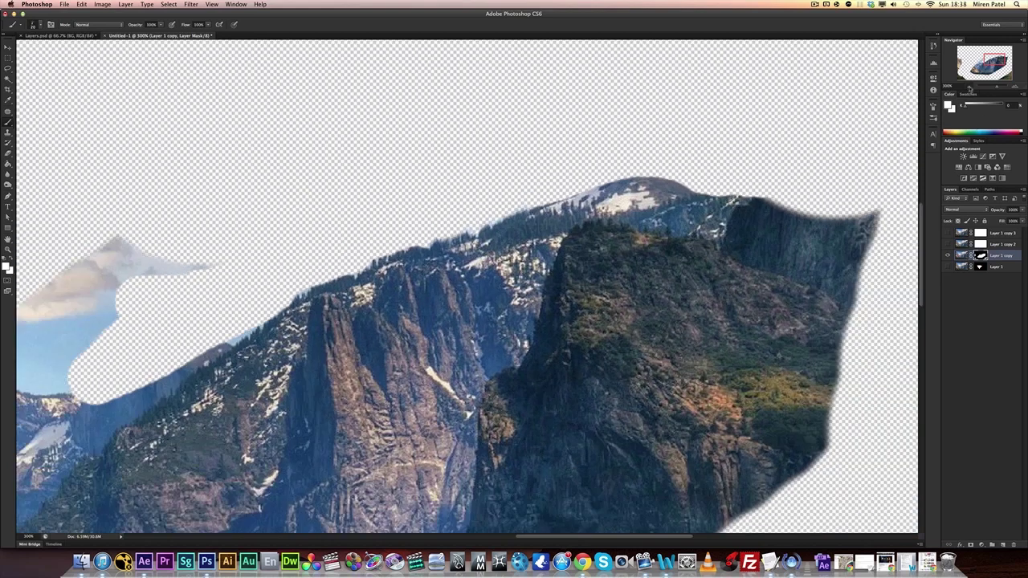
left_click(967, 89)
left_click(967, 89)
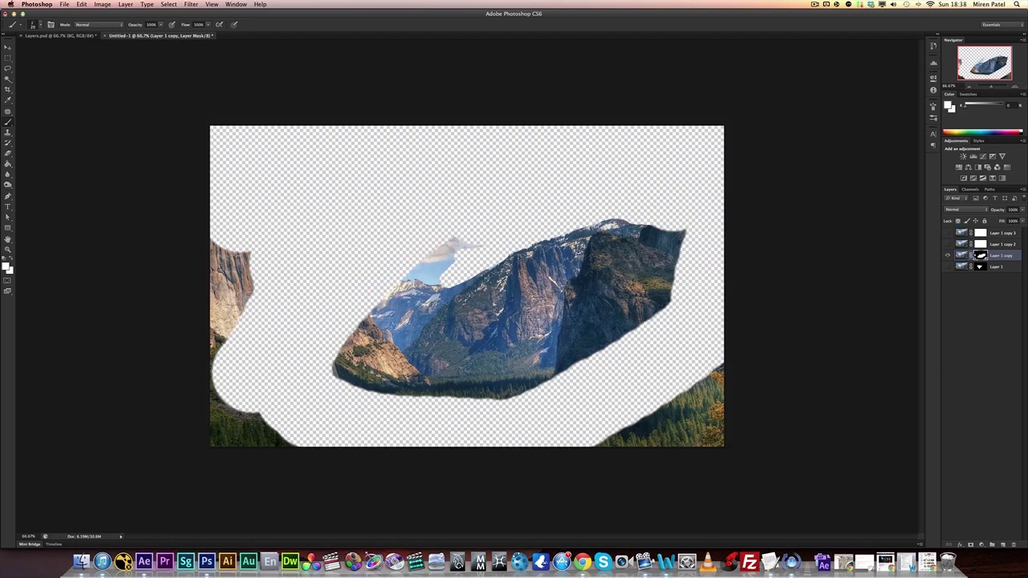
left_click(947, 255)
left_click(947, 245)
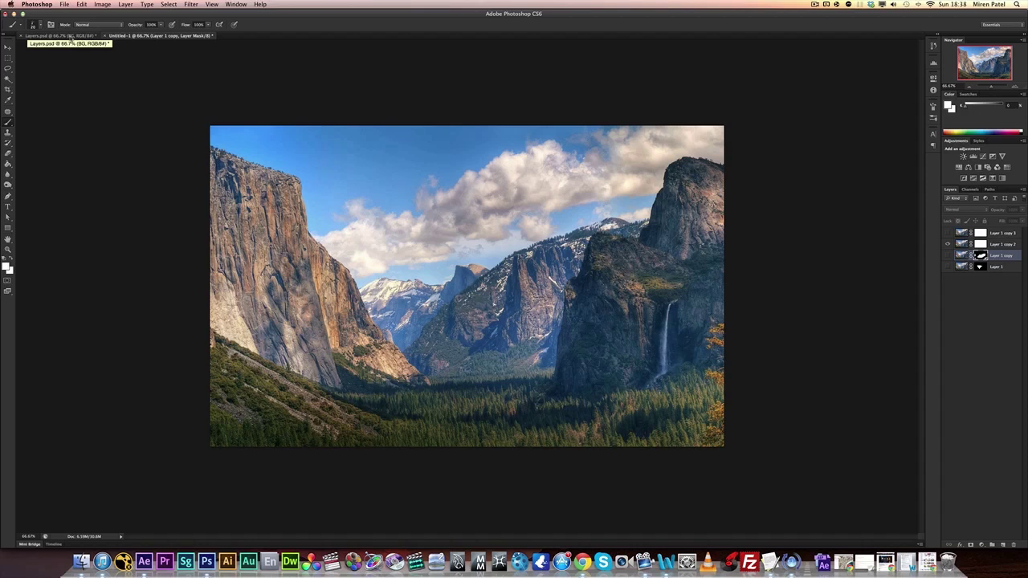
Compare the Untitled-1 document with the prepared Layers.psd document, ending on Layers.psd.
left_click(69, 36)
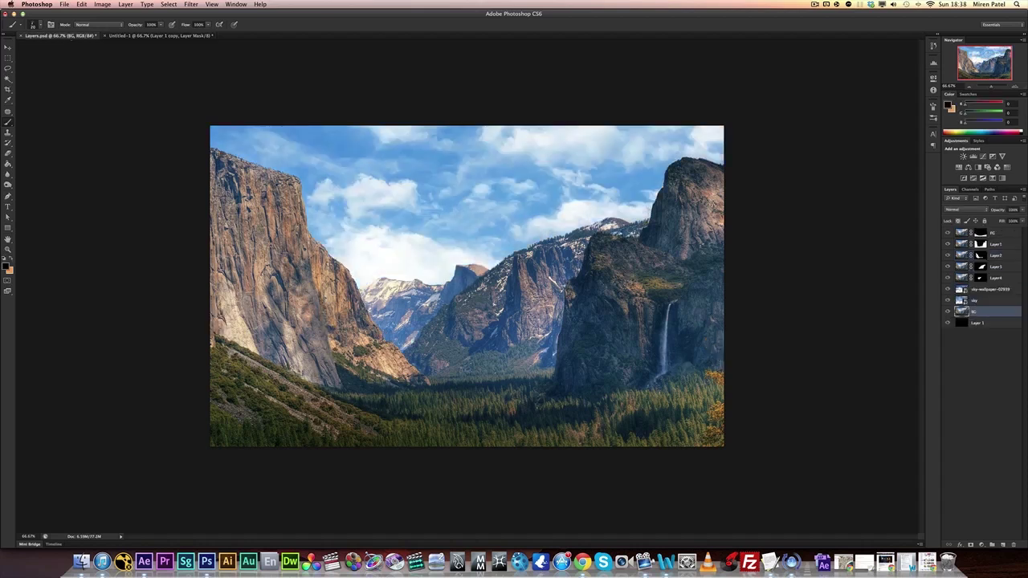
left_click(133, 37)
left_click(68, 37)
left_click(133, 36)
left_click(53, 37)
Hide the FG and Layer1 to Layer4 cutouts, leave the sky and sky-wallpaper-02939 layers showing, and select the sky-wallpaper-02939 layer.
left_click_drag(948, 236, 948, 289)
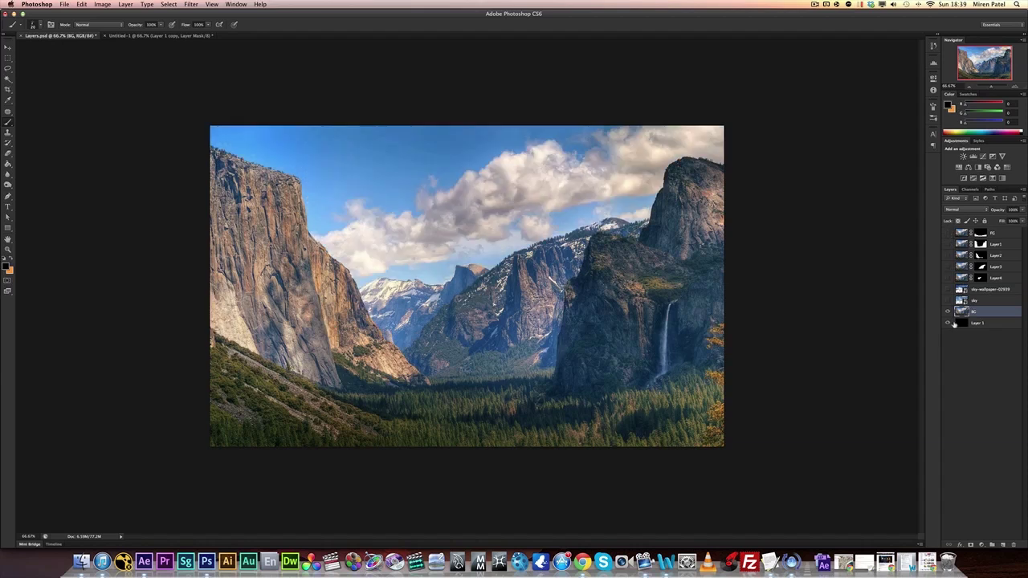
left_click(948, 300)
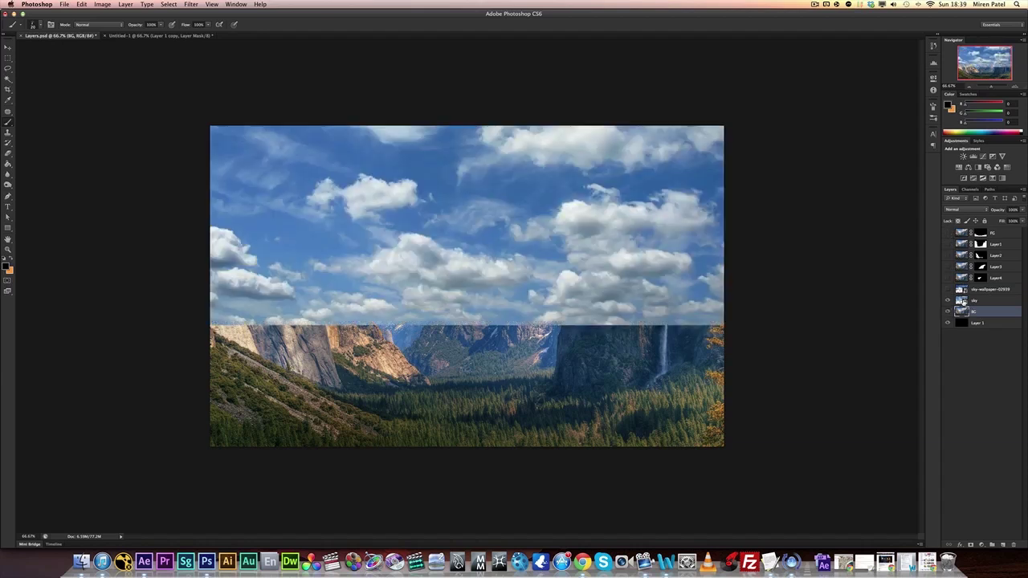
left_click(981, 301)
left_click(947, 289)
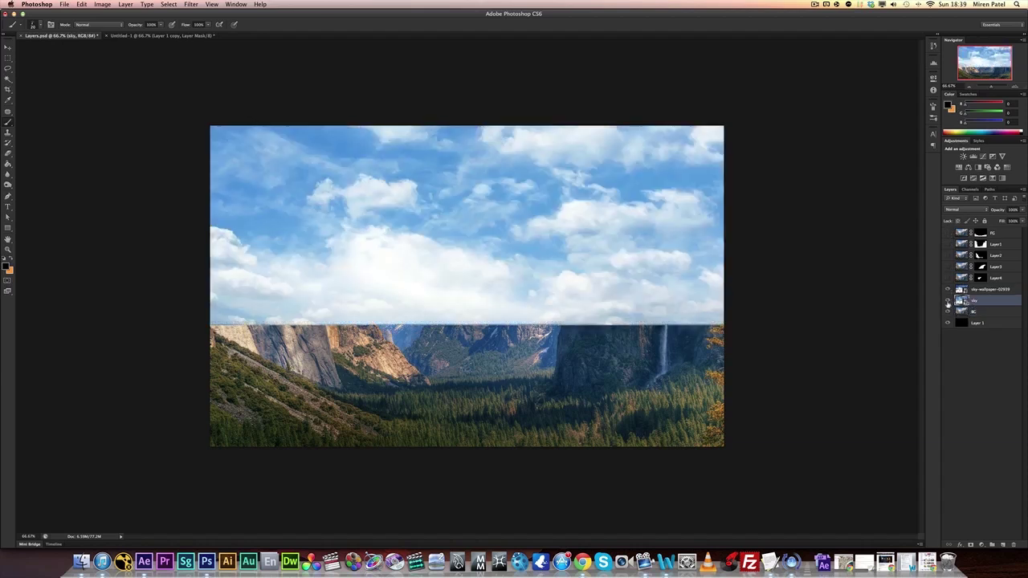
left_click(996, 291)
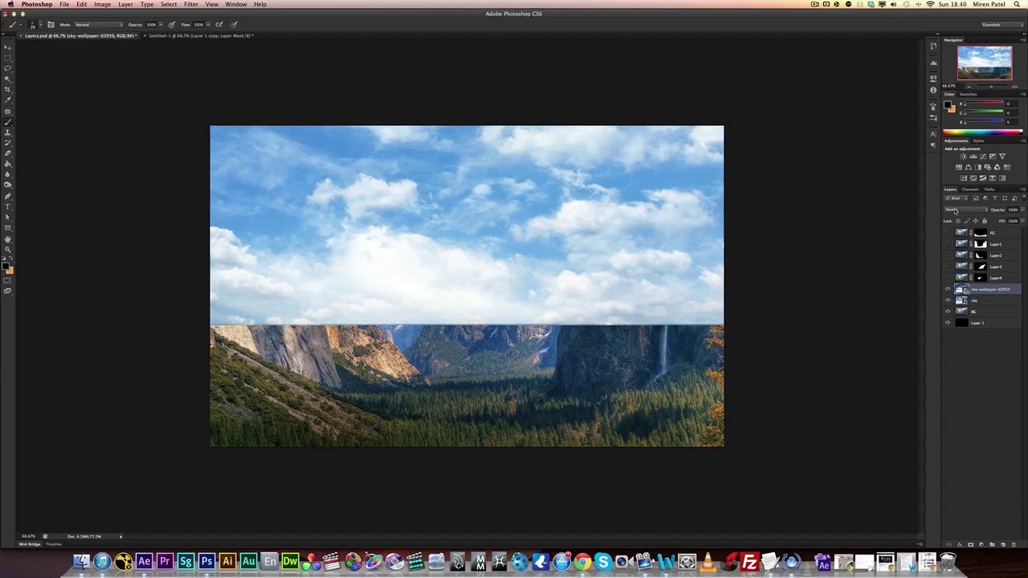
Show the Layer4, Layer3, Layer2, Layer1 and FG cutouts one by one over the two sky layers, checking the foreground on and off.
left_click(947, 290)
left_click(947, 290)
left_click(948, 278)
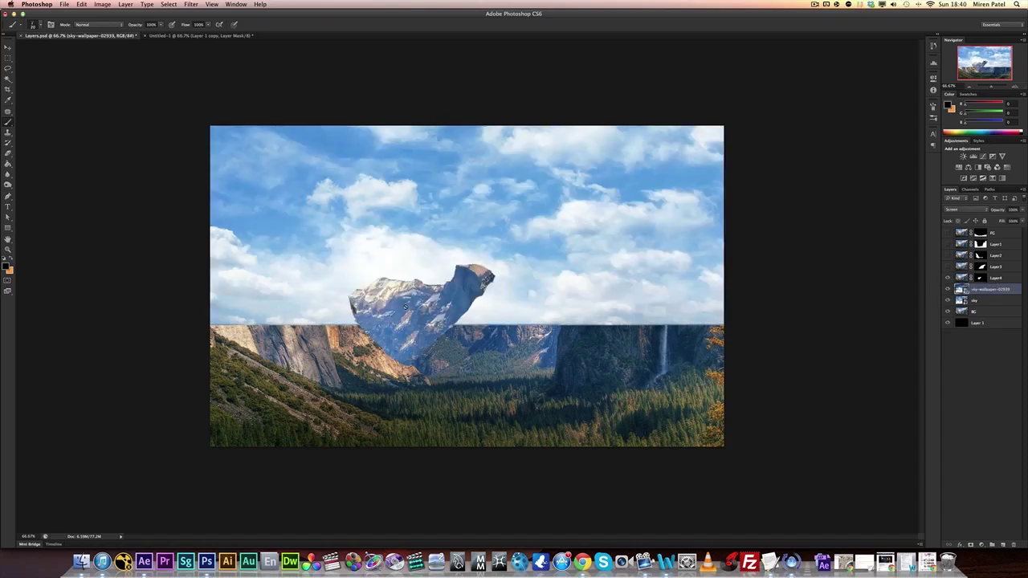
left_click(948, 266)
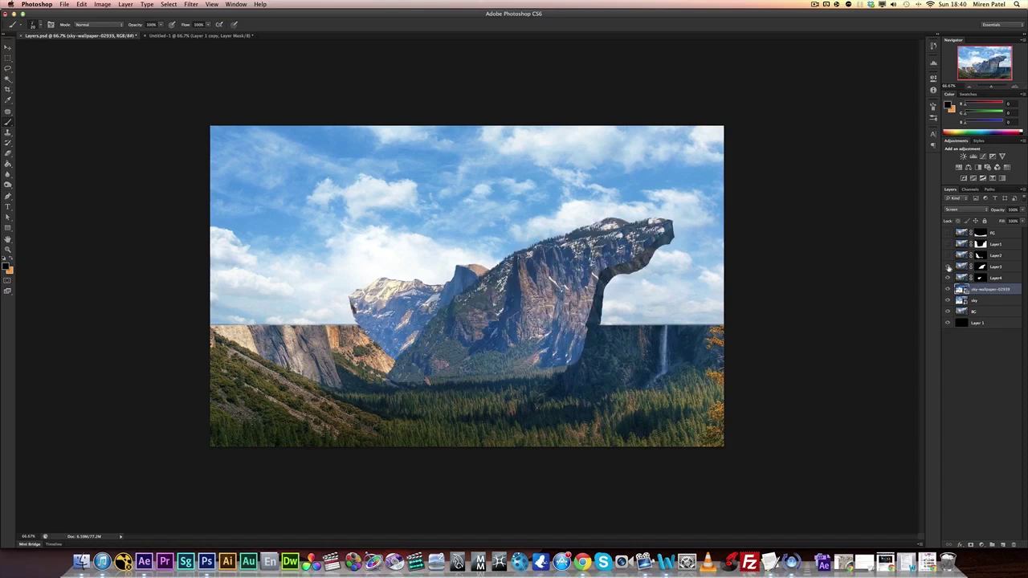
left_click(948, 255)
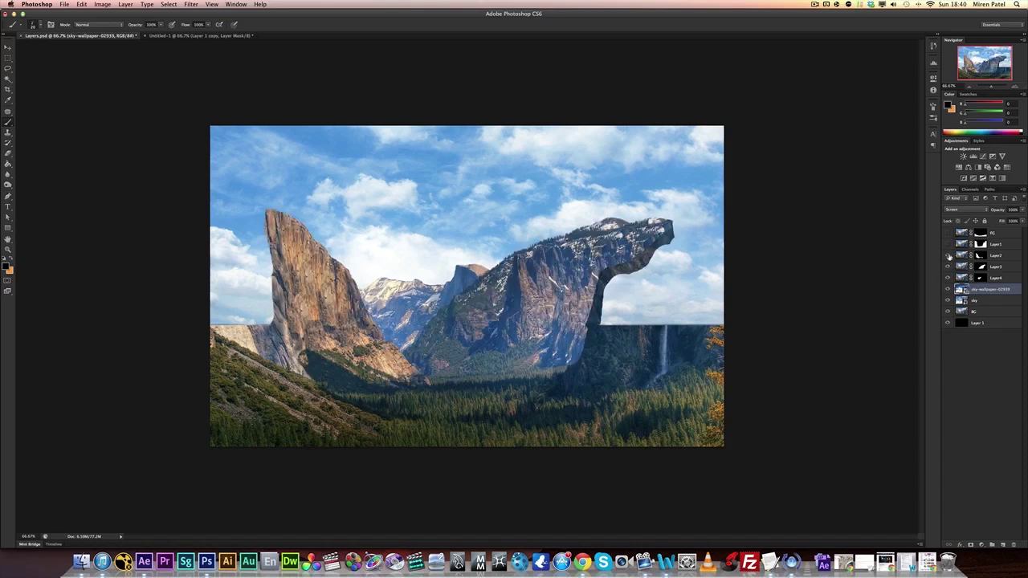
left_click(947, 244)
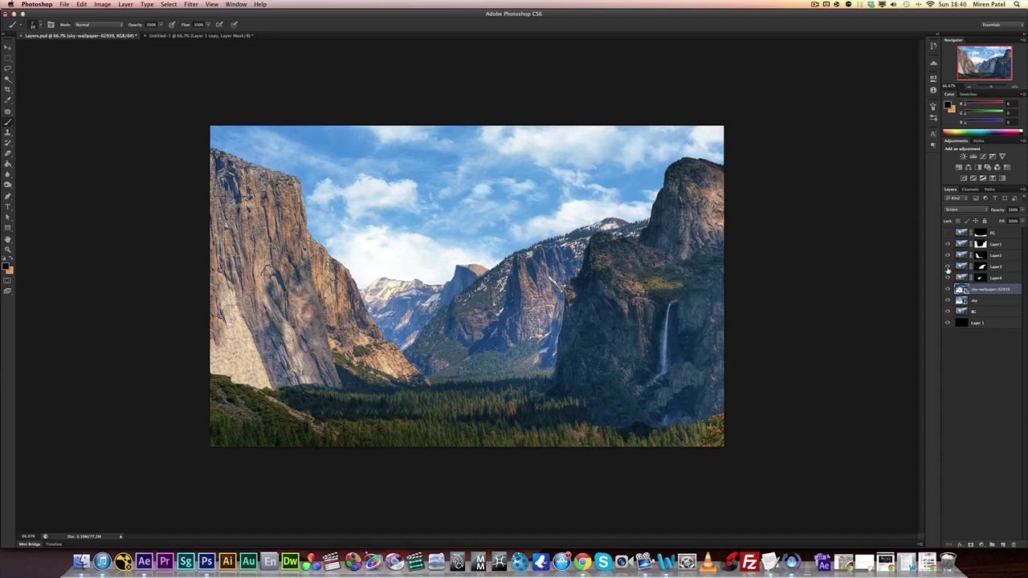
left_click(947, 233)
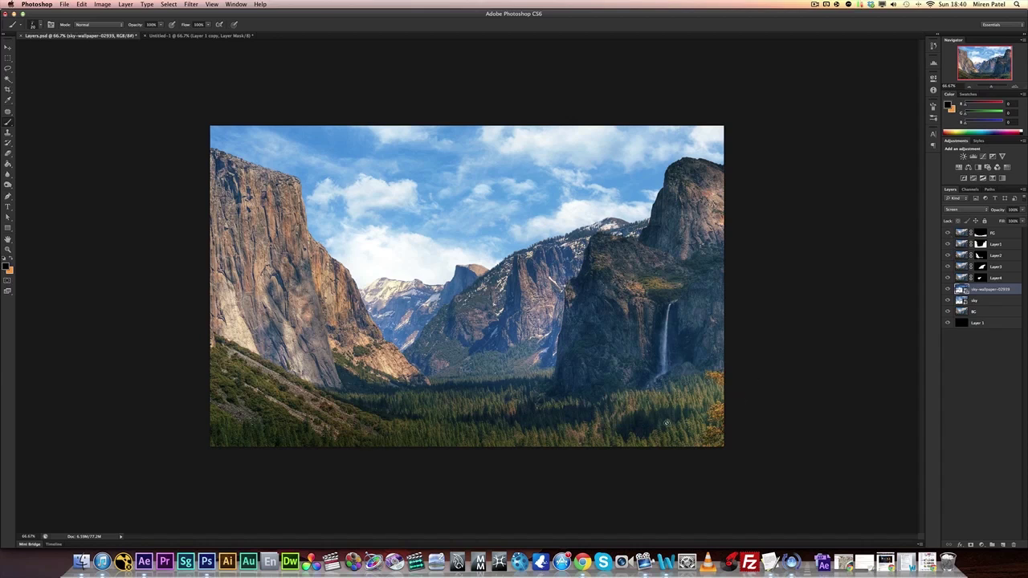
left_click(948, 233)
left_click(947, 233)
left_click(947, 233)
left_click(947, 232)
Switch to After Effects and import Layers.psd from the Content folder as a composition with editable layer styles.
left_click(143, 560)
left_click(81, 560)
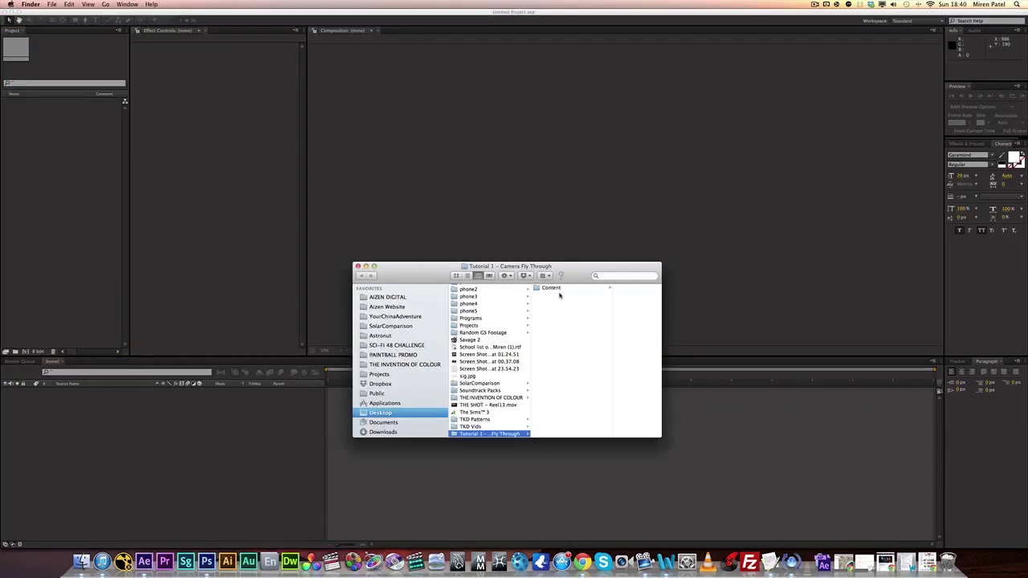
left_click(560, 290)
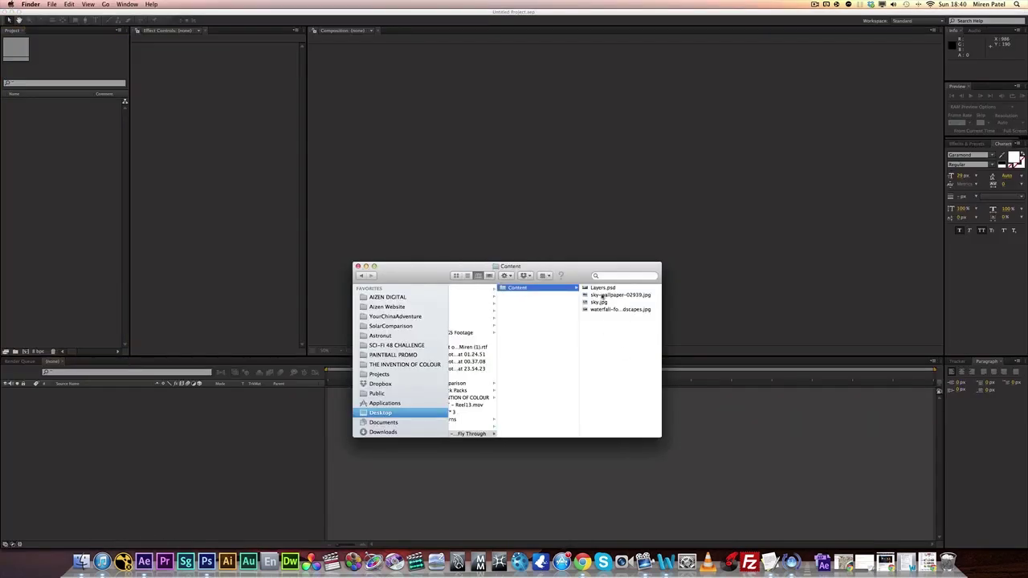
left_click(597, 289)
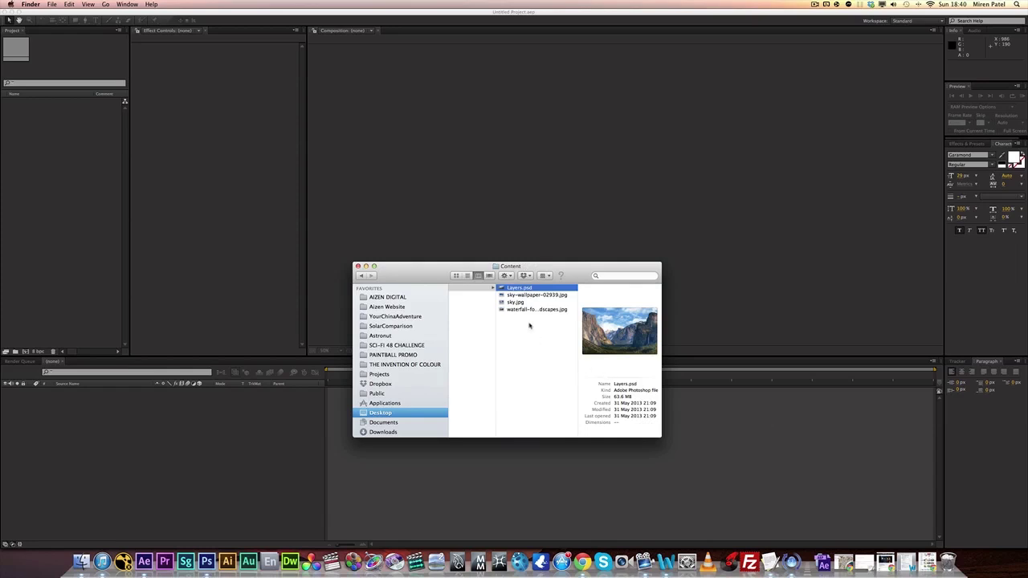
left_click_drag(519, 291, 87, 263)
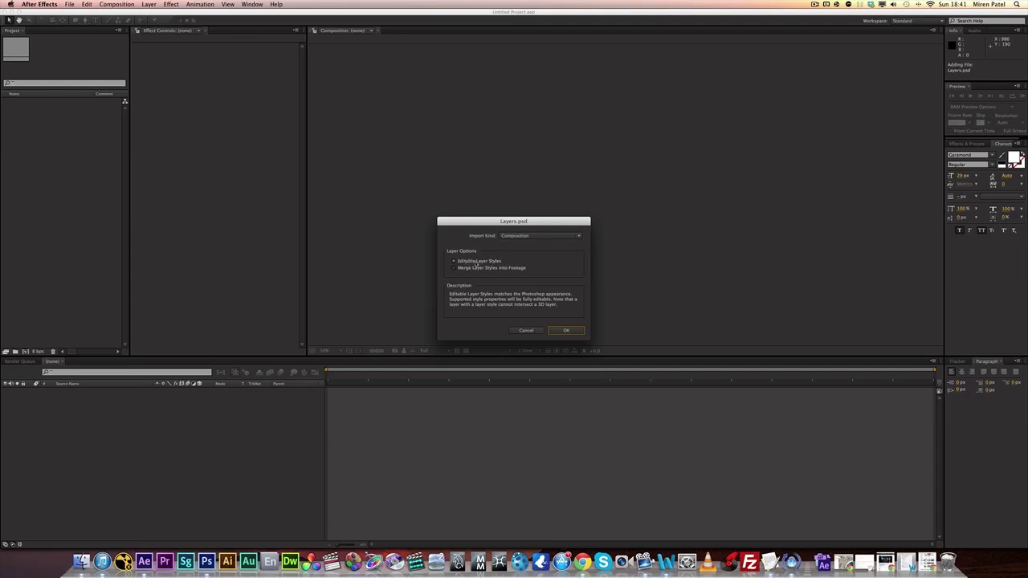
left_click(567, 332)
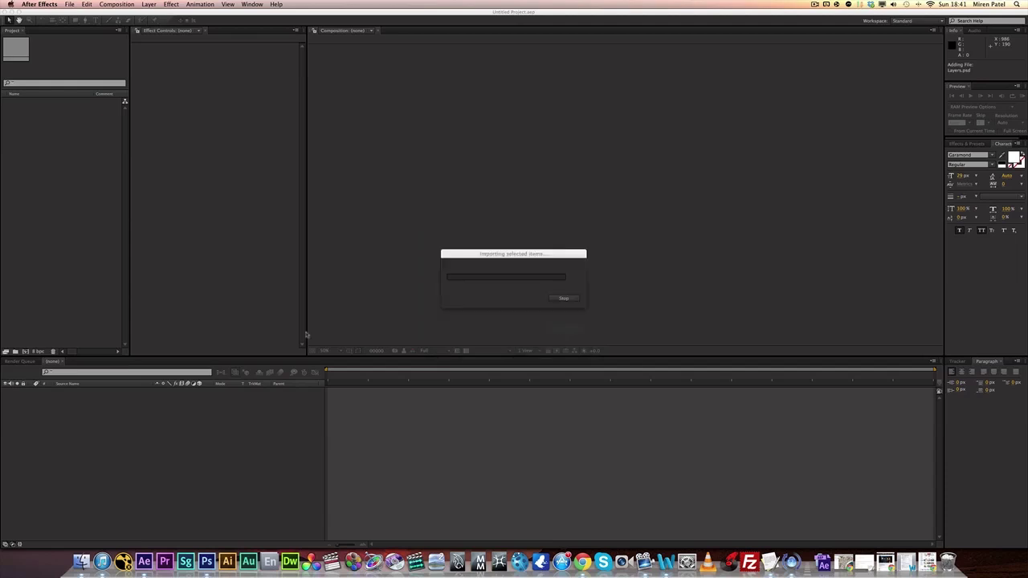
Create a new 1280 x 720 composition at 25 fps with a duration of 200 frames.
right_click(32, 145)
left_click(48, 149)
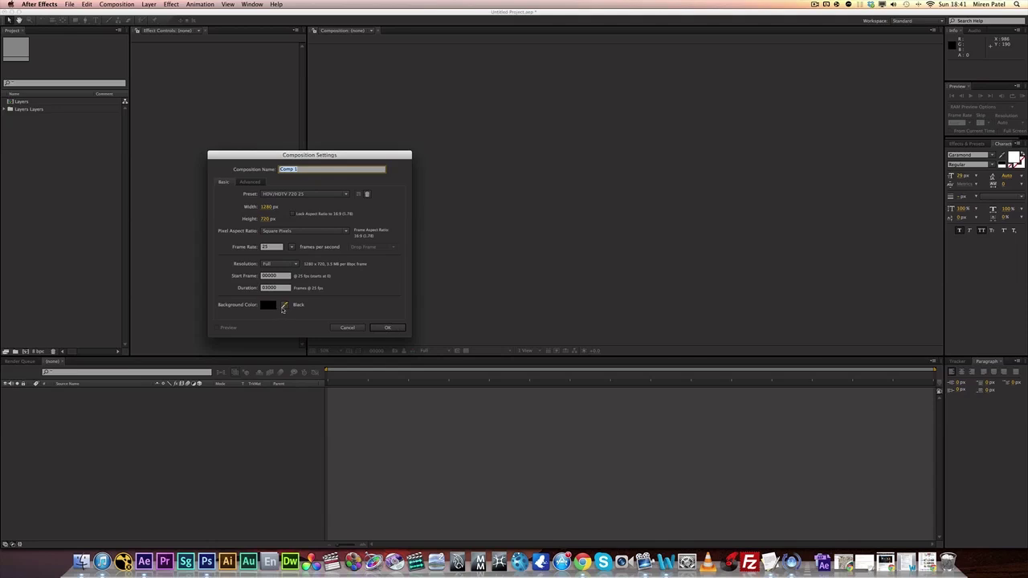
left_click(267, 289)
type("5")
left_click(387, 329)
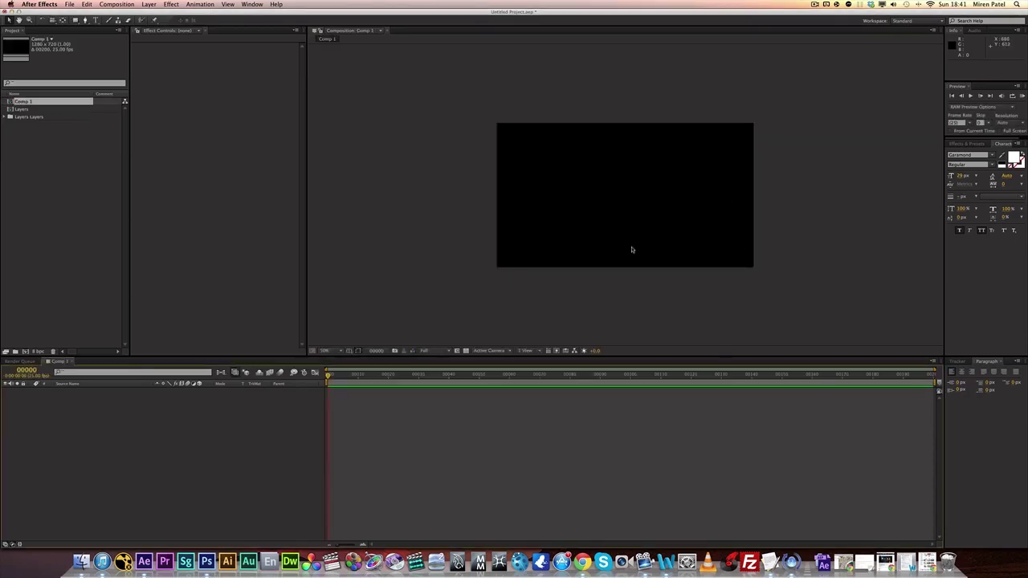
Copy all nine layers from the imported Layers composition into Comp 1.
scroll(629, 254, "up", 4)
scroll(629, 255, "down", 4)
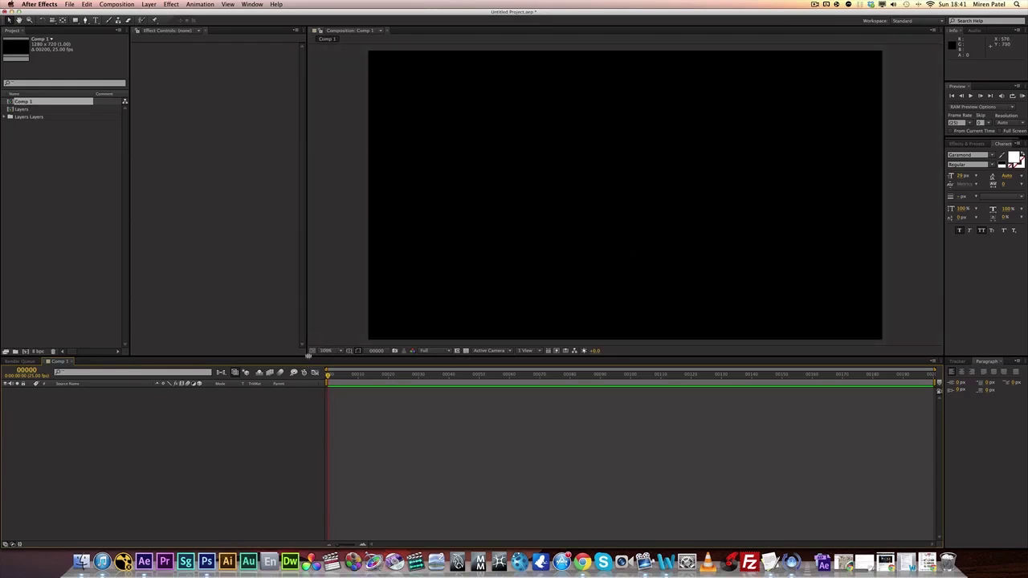
left_click_drag(305, 359, 307, 367)
left_click(34, 143)
double_click(22, 108)
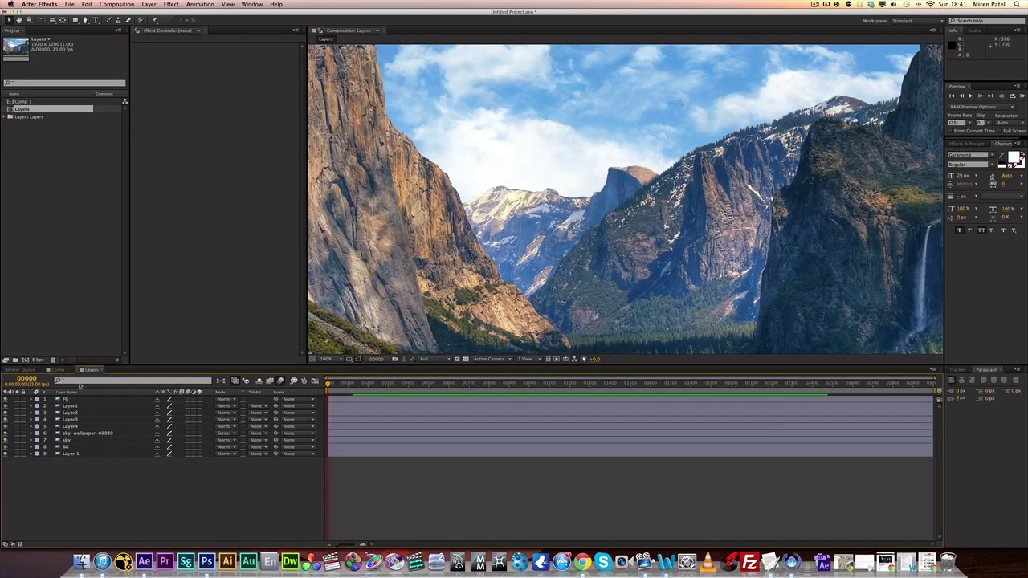
left_click(68, 400)
left_click(69, 455, "shift")
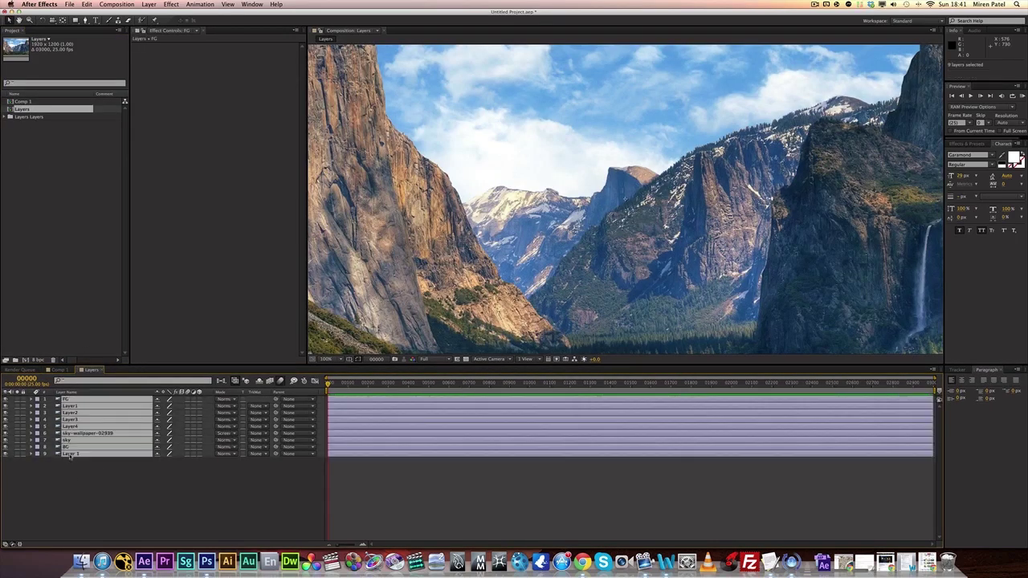
key("super+c")
left_click(60, 369)
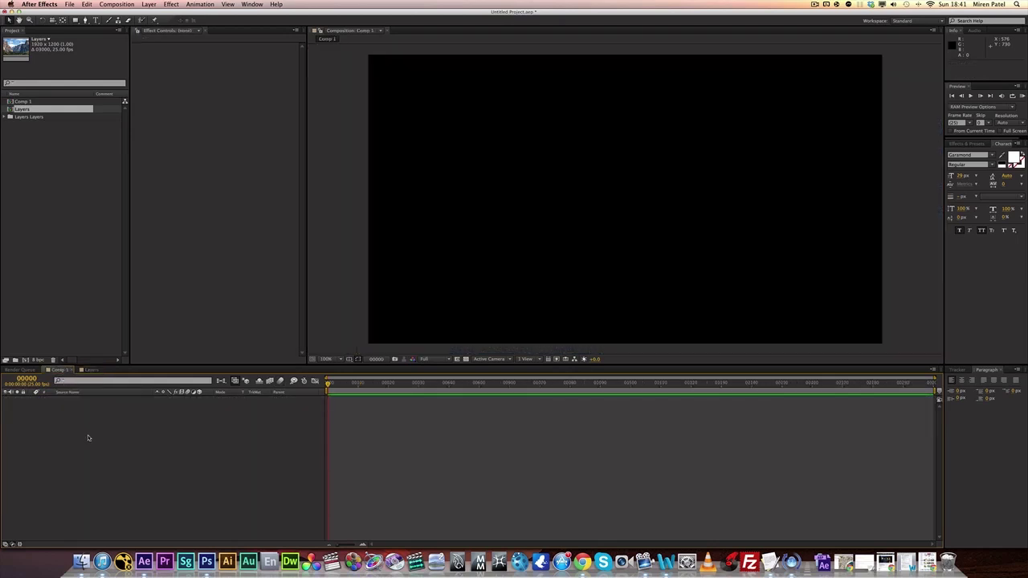
key("super+v")
left_click(128, 494)
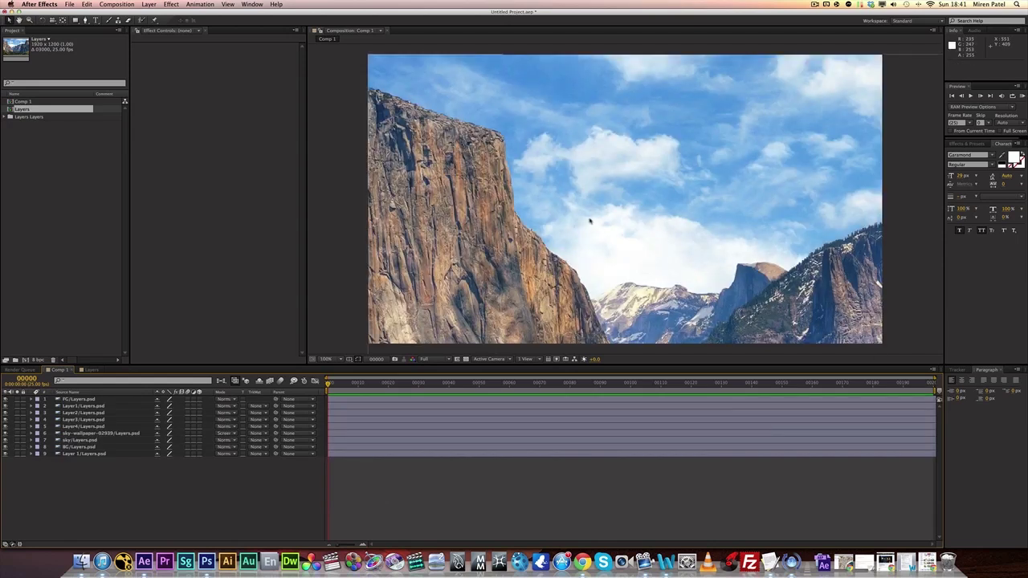
key("comma")
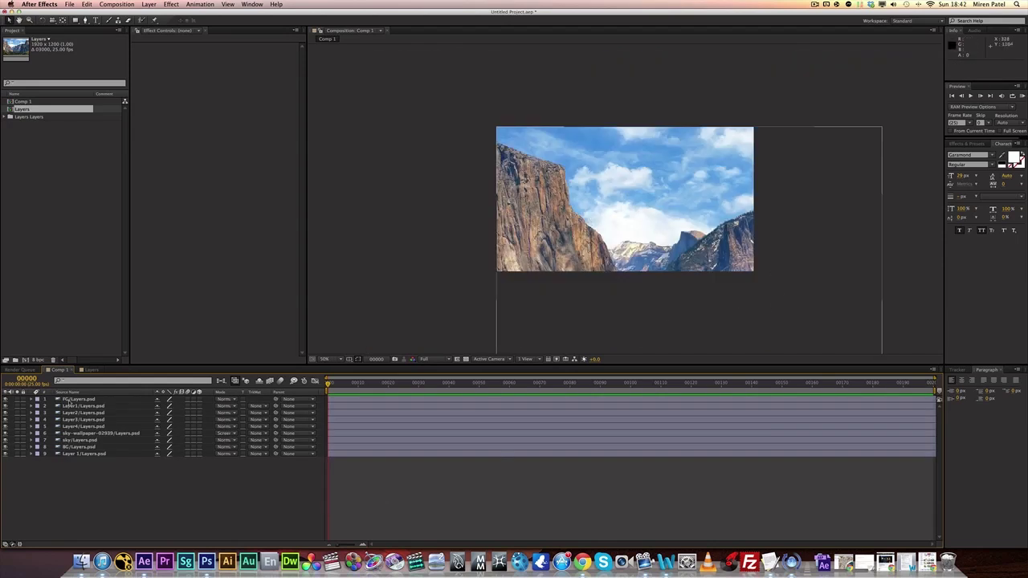
left_click(72, 399)
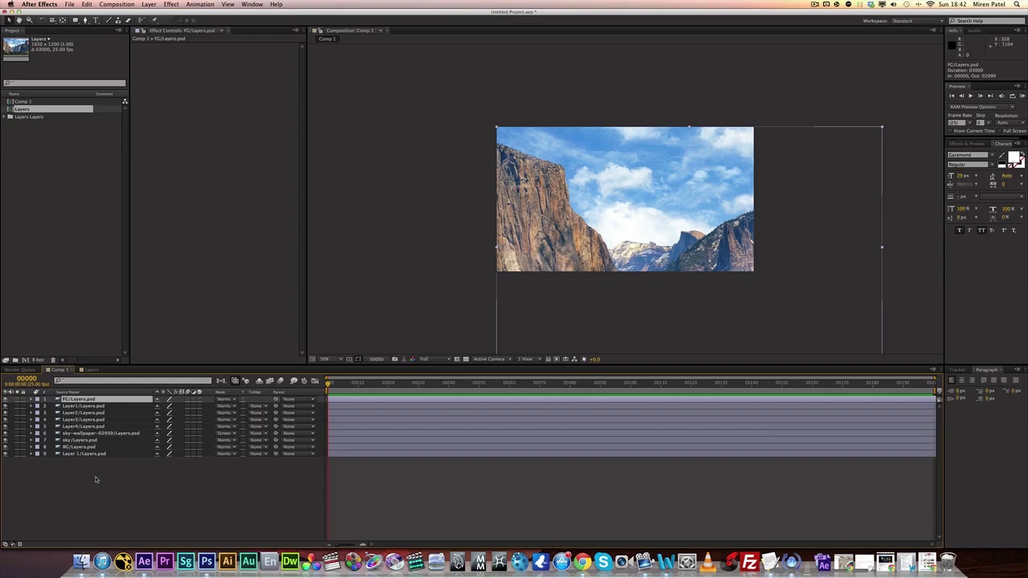
left_click(95, 479)
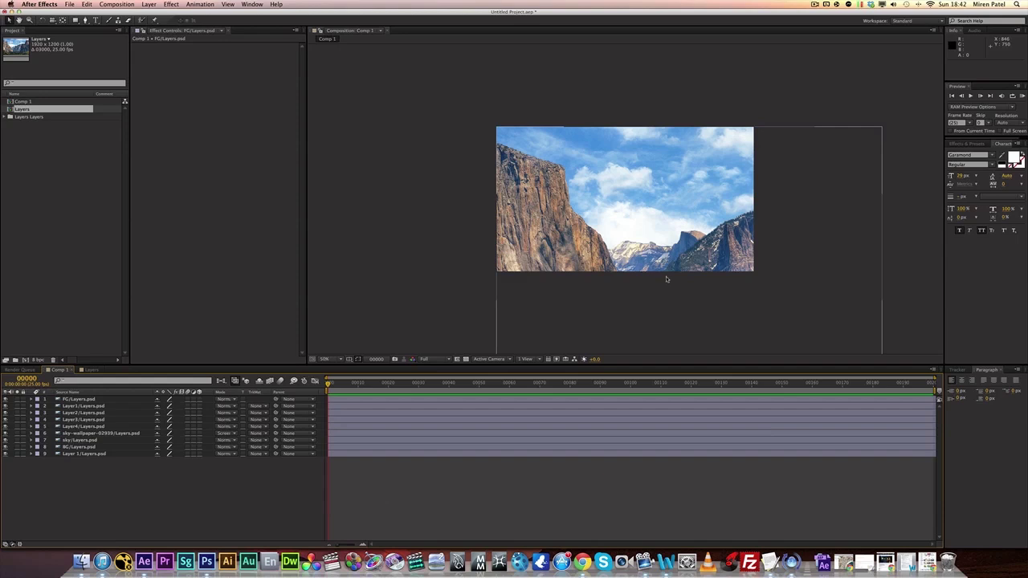
key("ctrl+Down")
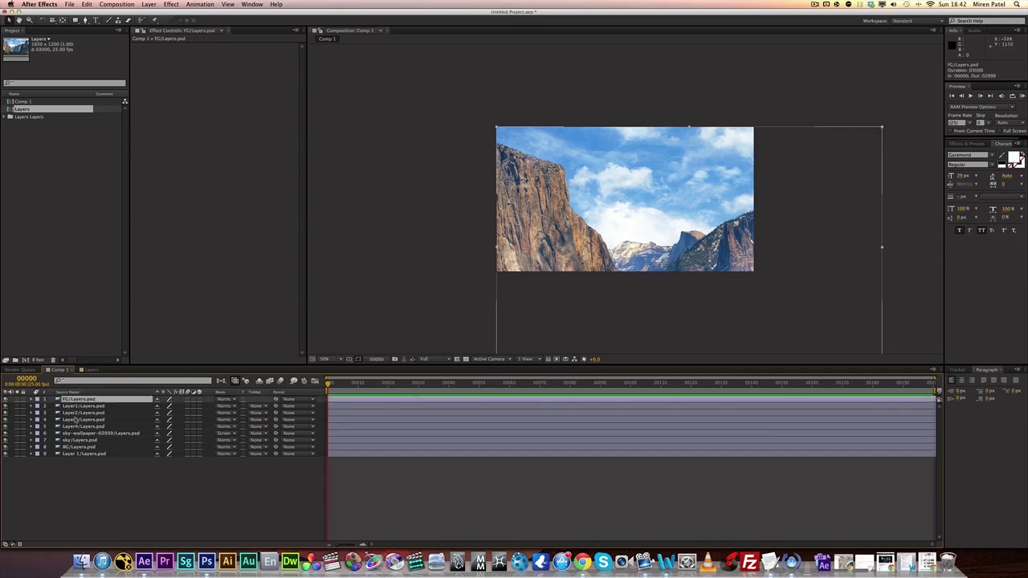
left_click(82, 454)
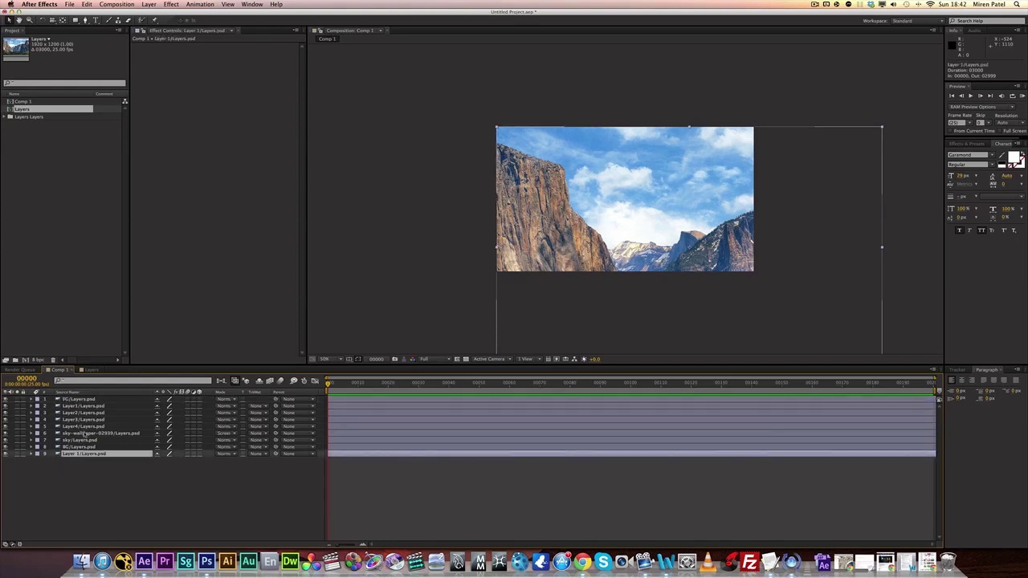
Scale all nine image layers to 68% together and reposition them so the valley picture fills the Comp 1 frame.
left_click(81, 400)
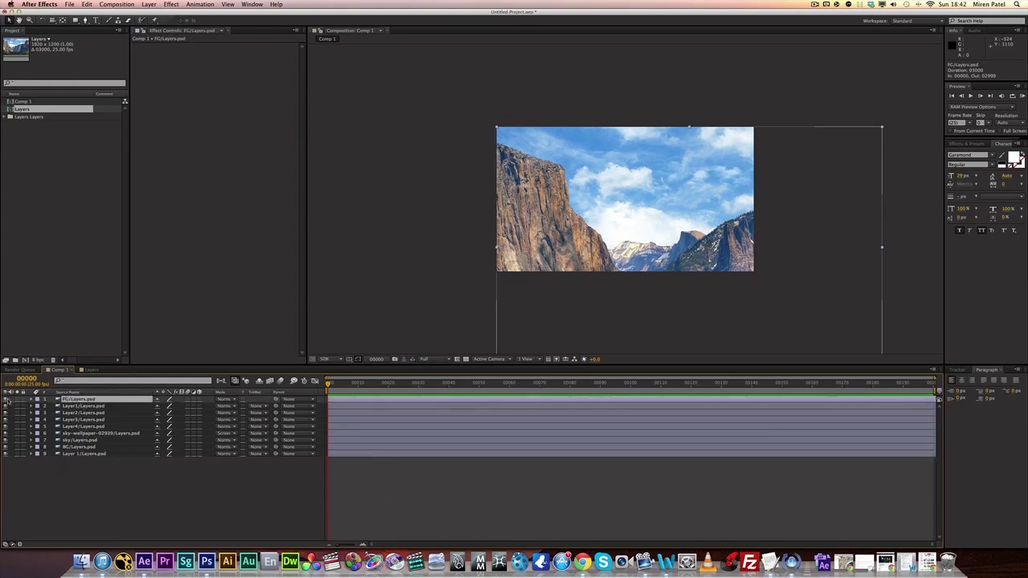
left_click(78, 454, "shift")
key("s")
left_click_drag(169, 407, 157, 406)
left_click_drag(649, 294, 587, 254)
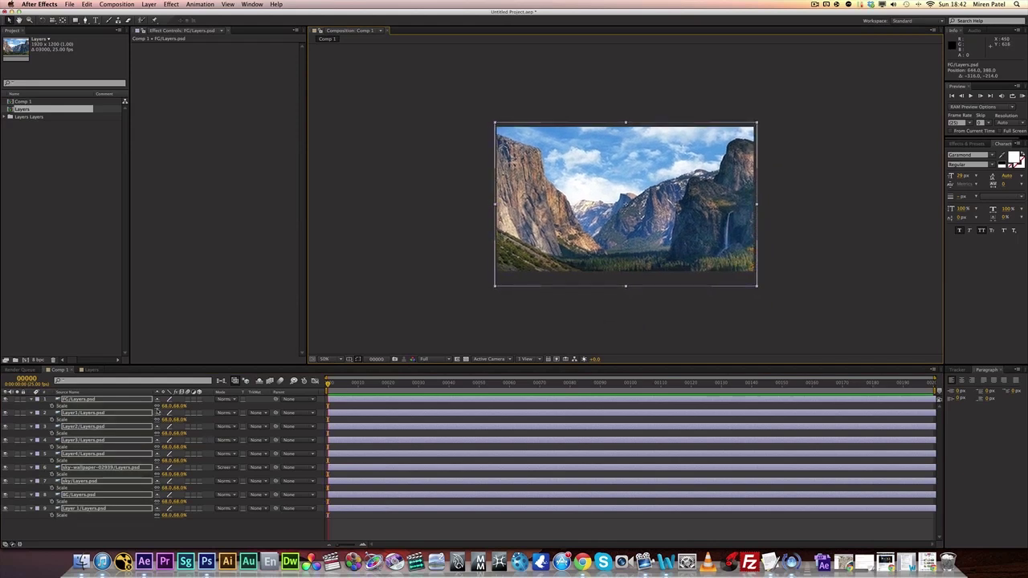
left_click(163, 406)
left_click_drag(164, 406, 163, 406)
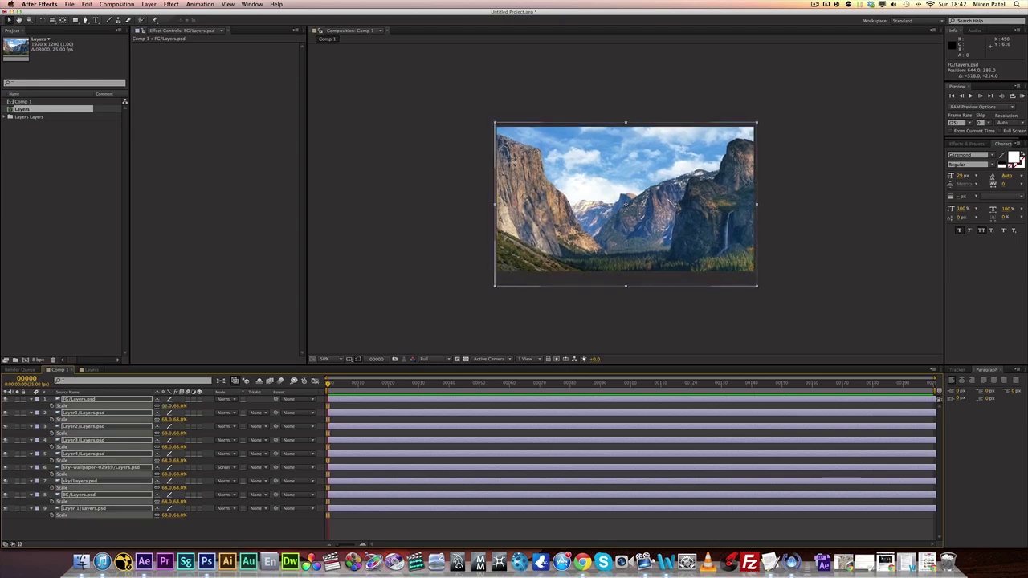
left_click(595, 273)
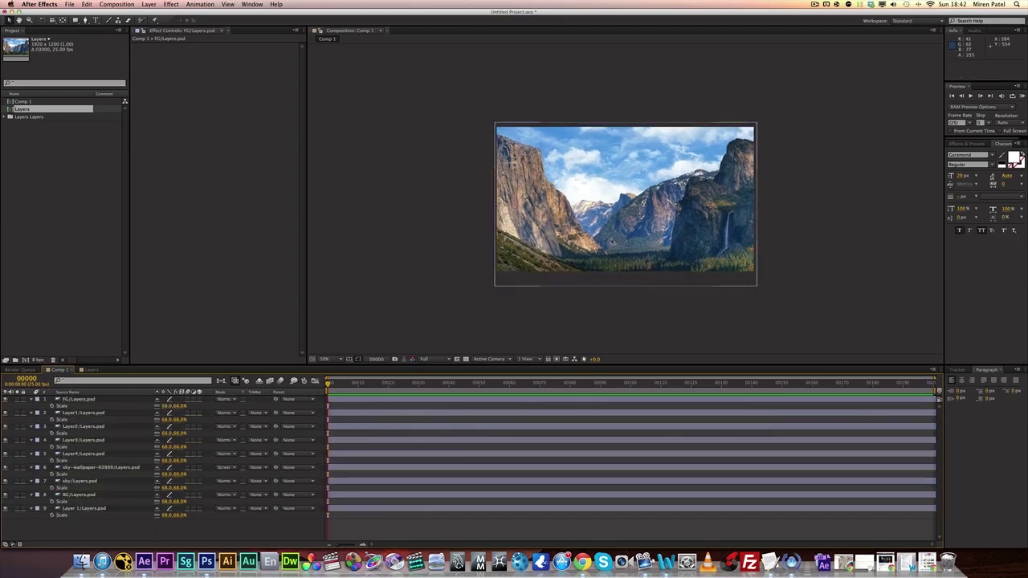
scroll(595, 273, "up", 2)
scroll(595, 273, "down", 2)
scroll(595, 273, "up", 1)
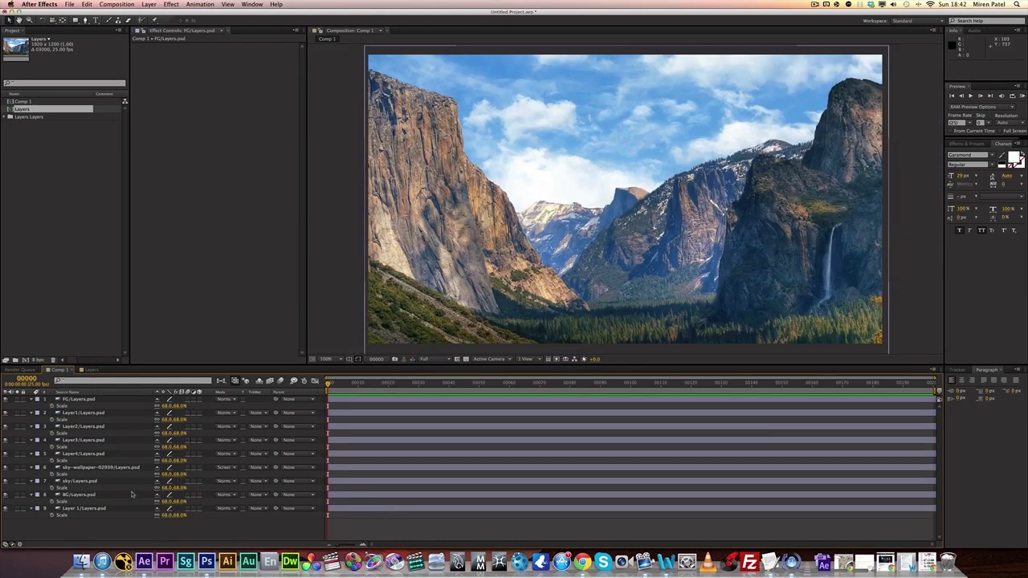
Add a two-node camera with the 28mm preset to Comp 1 and dismiss the 2D layer warning.
right_click(104, 460)
mouse_move(146, 465)
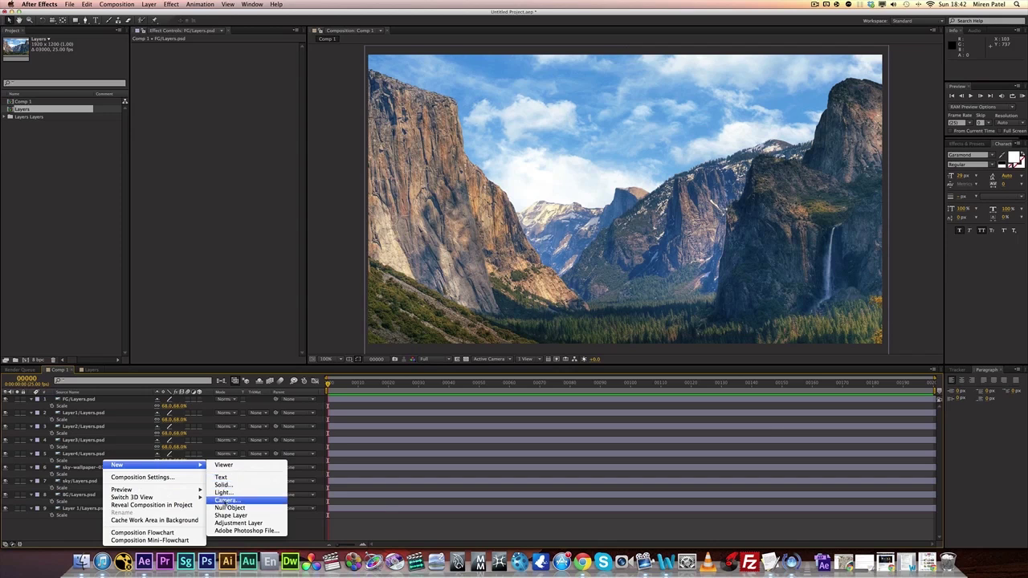
left_click(227, 499)
left_click(562, 231)
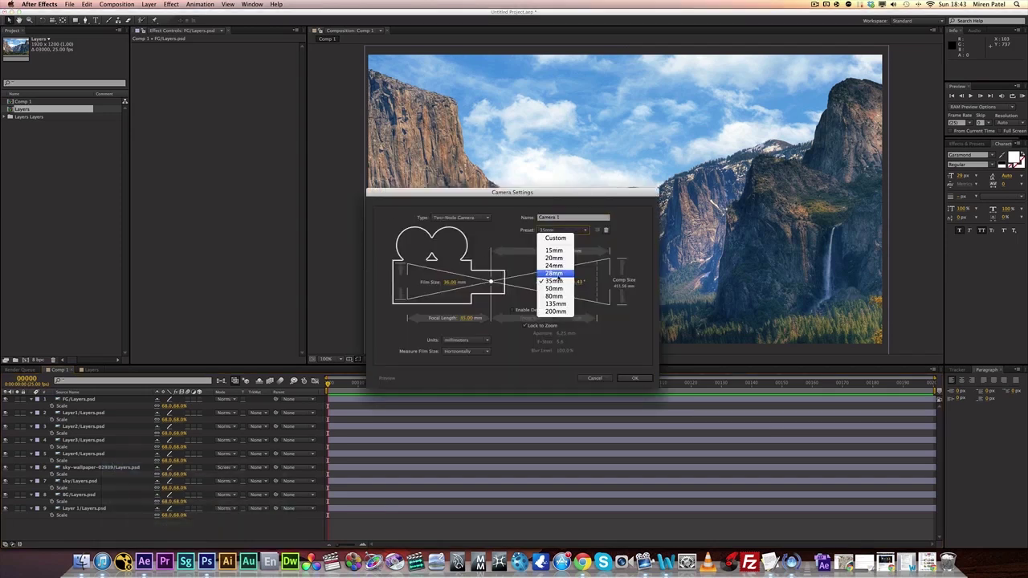
left_click(556, 273)
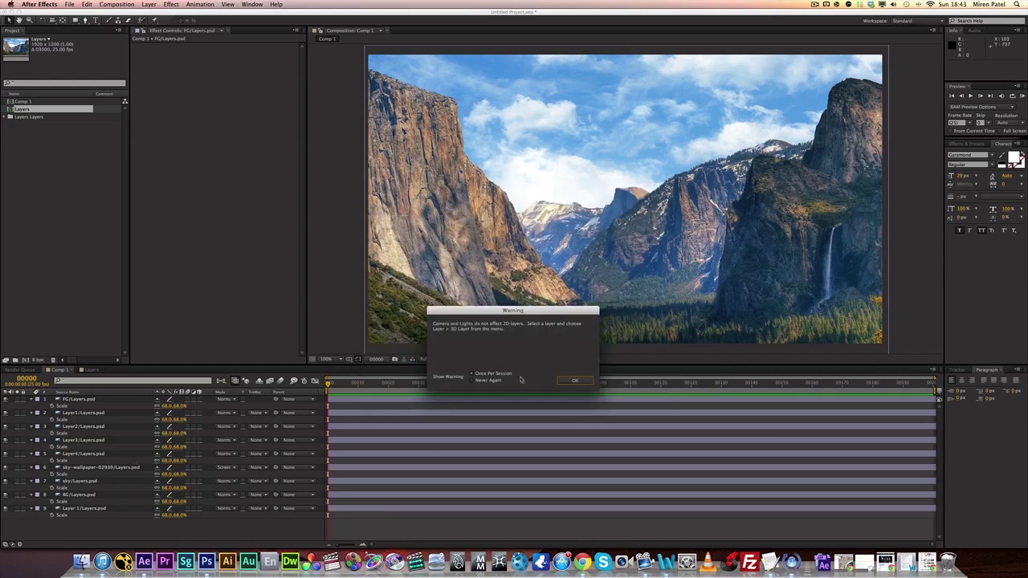
left_click(573, 381)
left_click(90, 533)
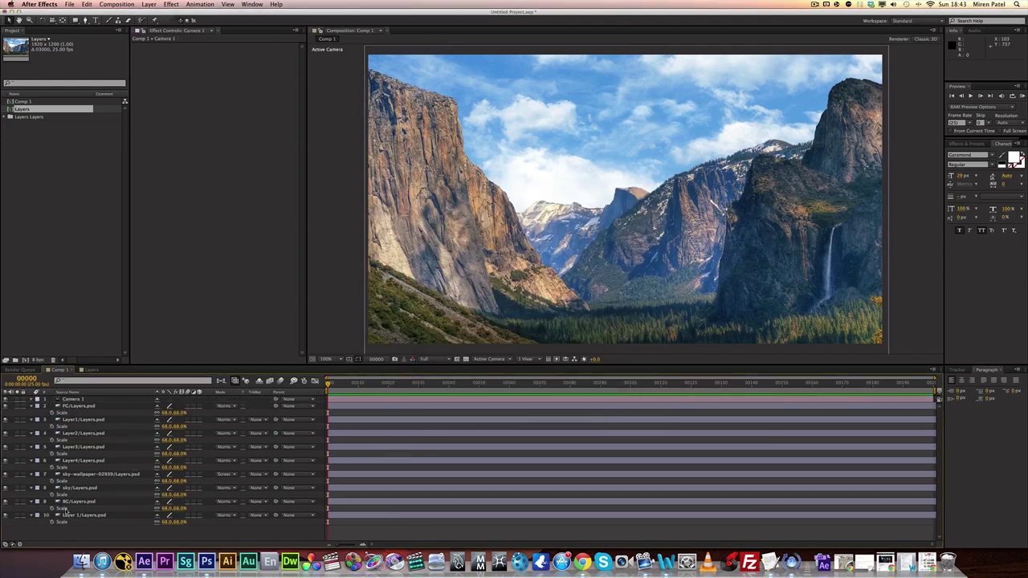
Collapse the Scale properties of all the image layers in Comp 1 and select the lowest layer, Layer 1/Layers.psd.
left_click(32, 406)
left_click(33, 412)
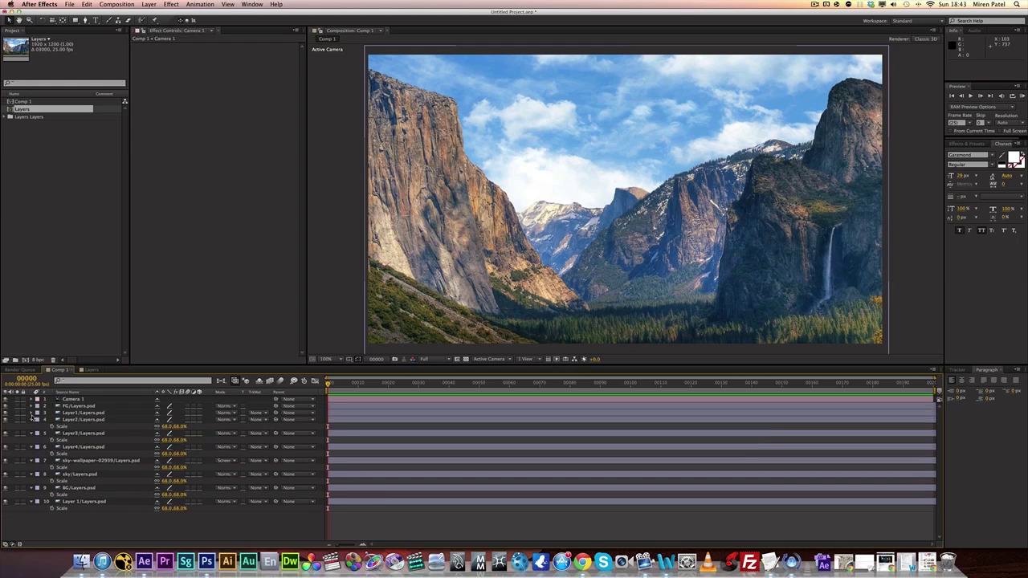
left_click(32, 419)
left_click(32, 426)
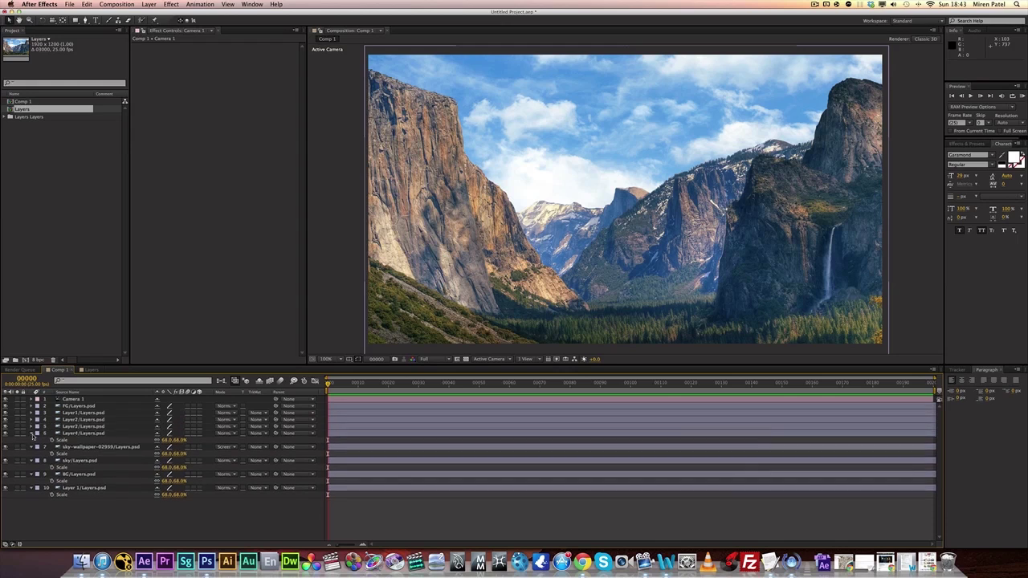
left_click(32, 433)
left_click(32, 440)
left_click(32, 446)
left_click(32, 454)
left_click(32, 460)
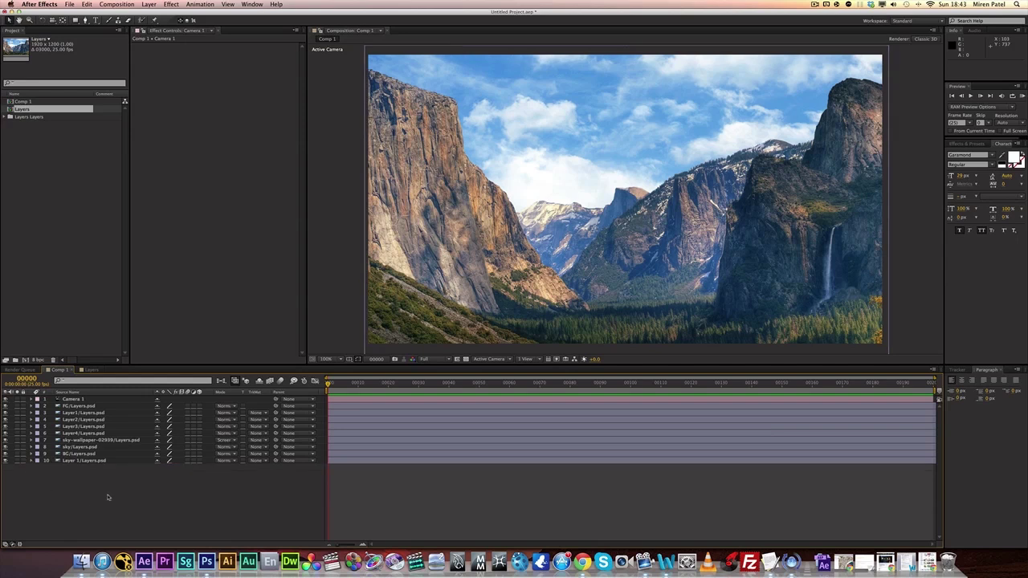
left_click(78, 461)
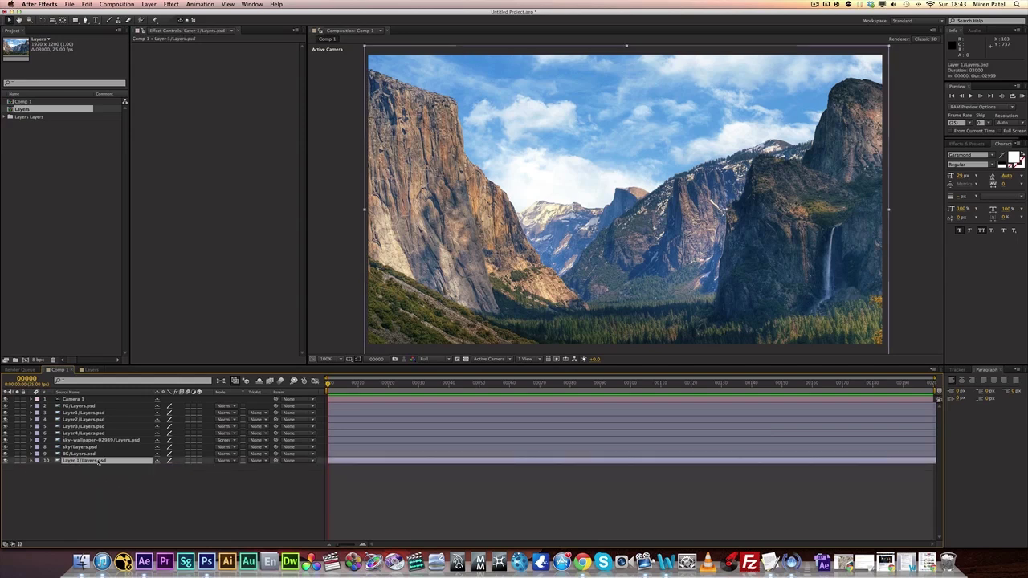
Make all the image layers in Comp 1 3D layers and delete the lowest one, Layer 1/Layers.psd.
left_click_drag(199, 406, 199, 461)
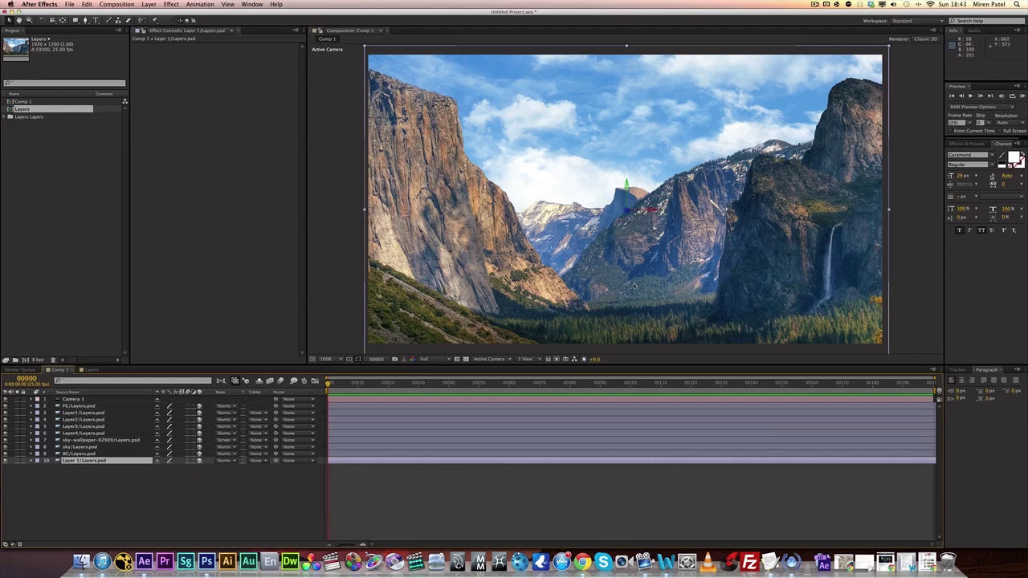
left_click(17, 460)
left_click(143, 513)
left_click(89, 459)
key("Delete")
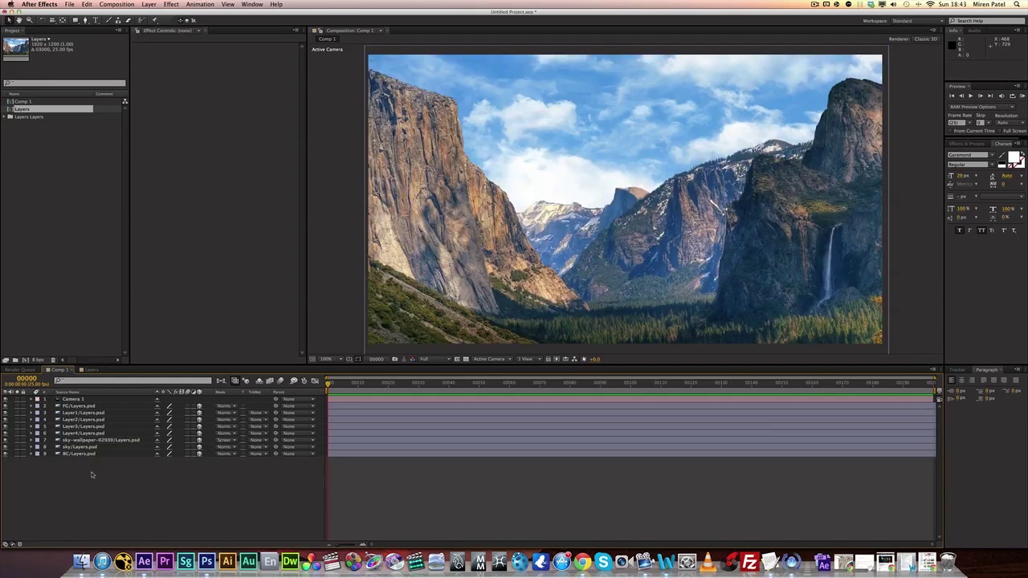
Check BG/Layers.psd in isolation and delete it from Comp 1.
left_click(89, 455)
left_click(17, 455)
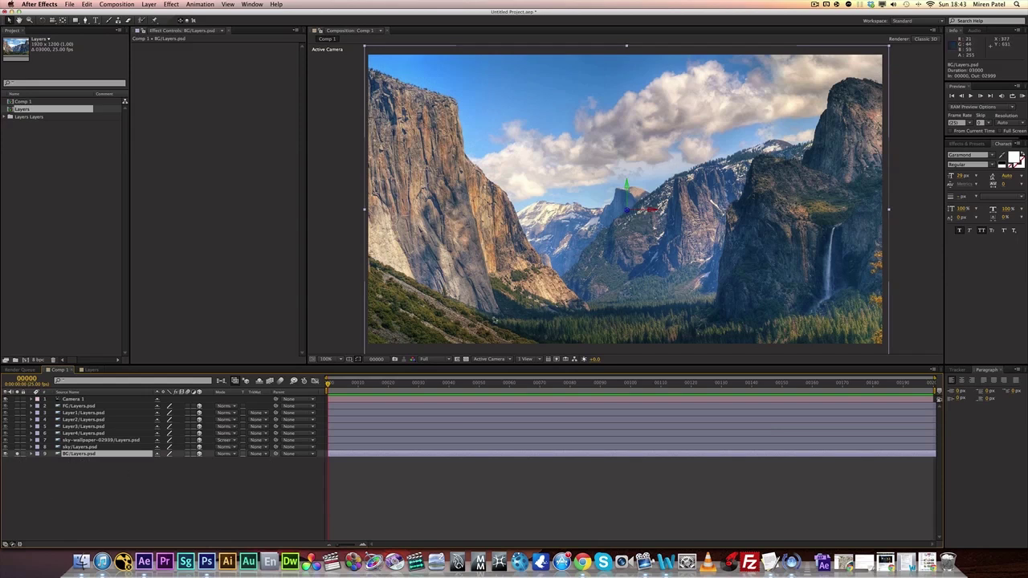
left_click(16, 455)
left_click(16, 455)
key("Delete")
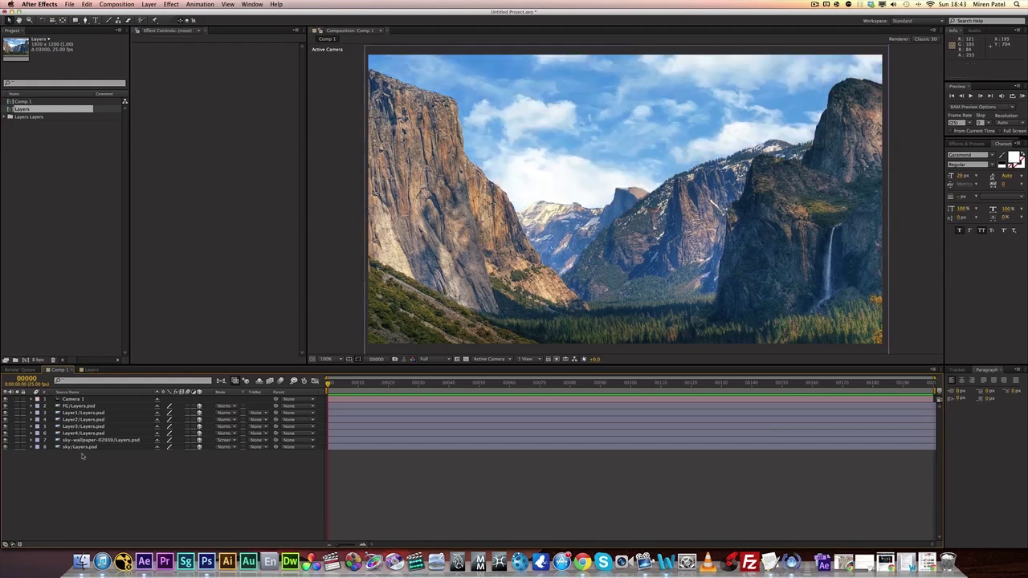
Check sky/Layers.psd in isolation, and solo Layer4/Layers.psd so only the distant mountains are displayed.
left_click(64, 447)
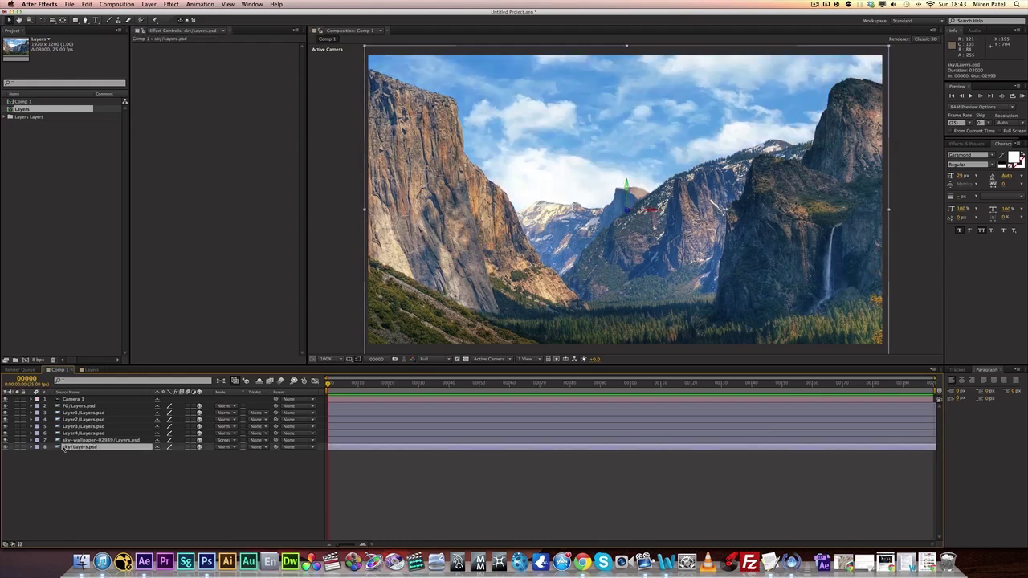
left_click(17, 447)
left_click(17, 447)
left_click(17, 447)
left_click(17, 446)
left_click(69, 433)
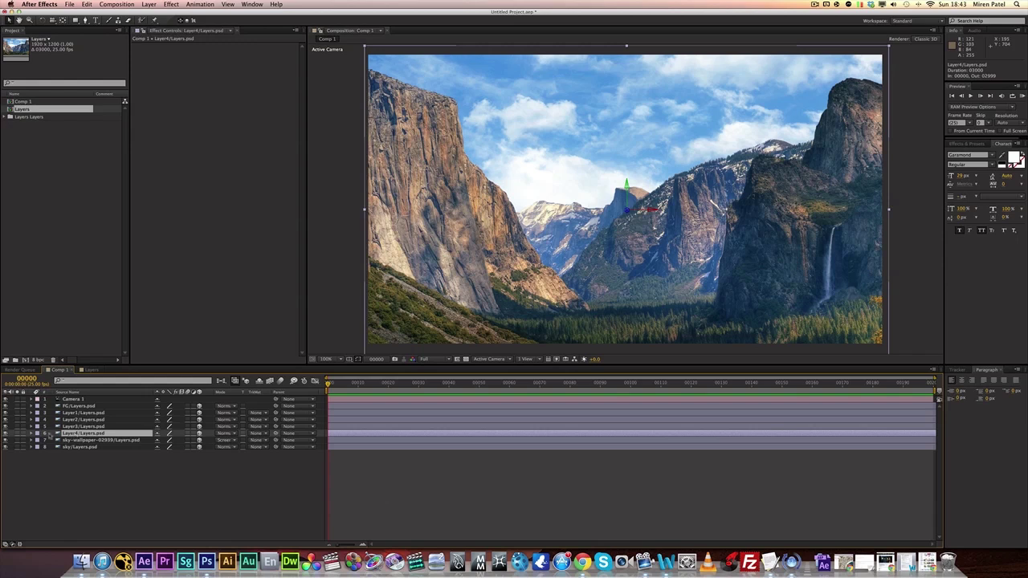
left_click(17, 434)
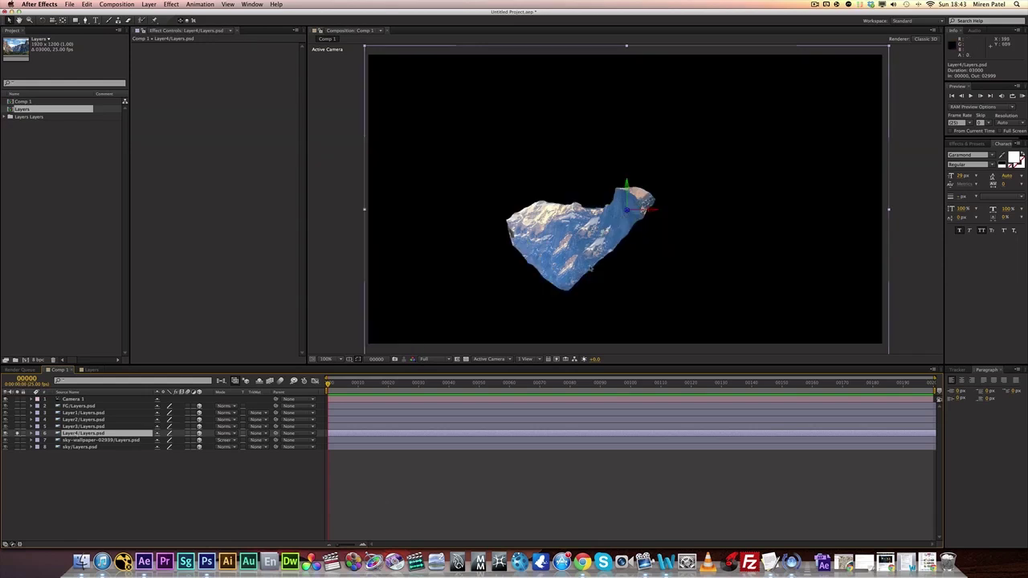
left_click(150, 500)
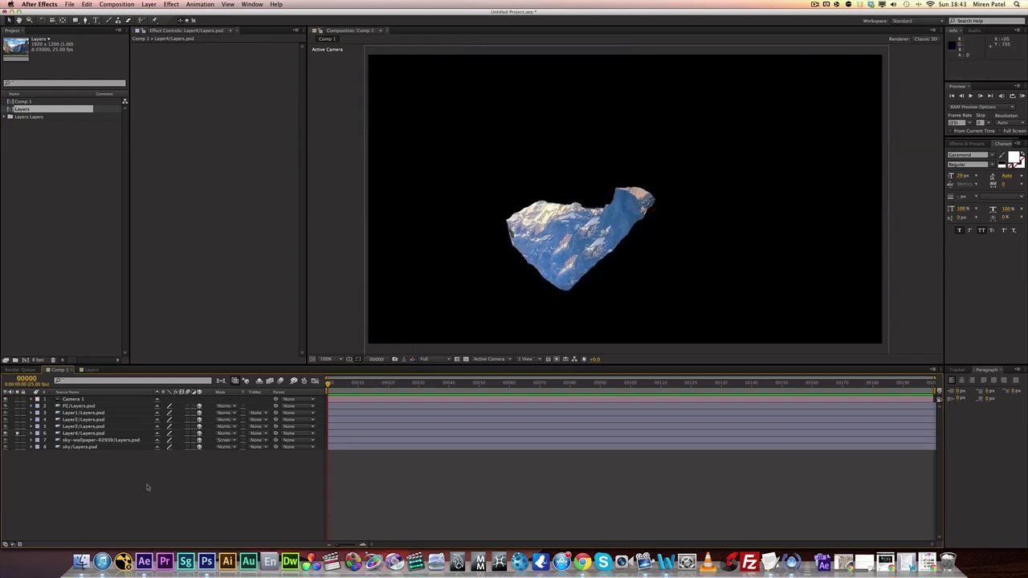
Switch the composition to the Top view and reveal the Position property of Layer4/Layers.psd.
left_click(493, 362)
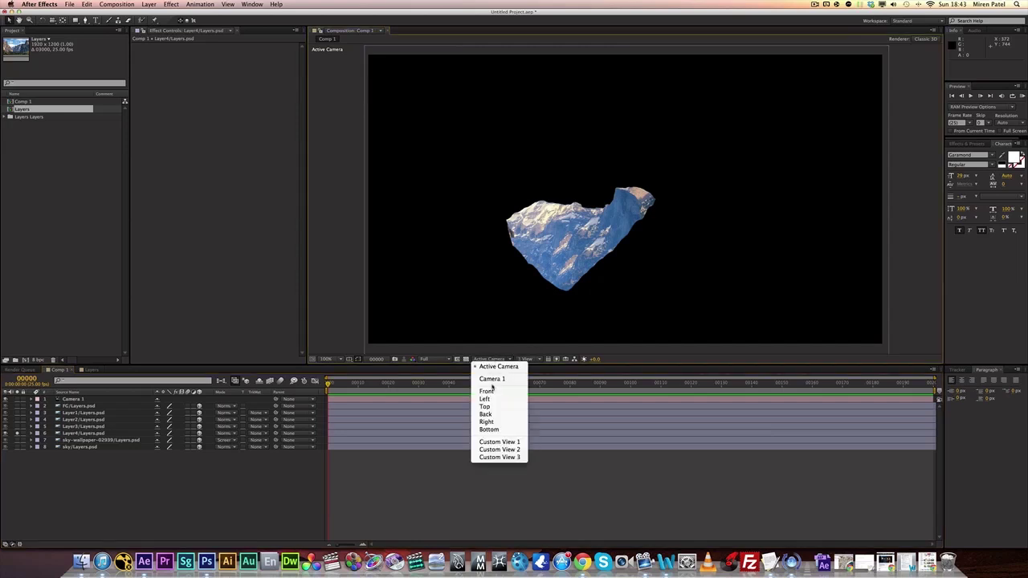
left_click(492, 411)
key("comma")
key("comma")
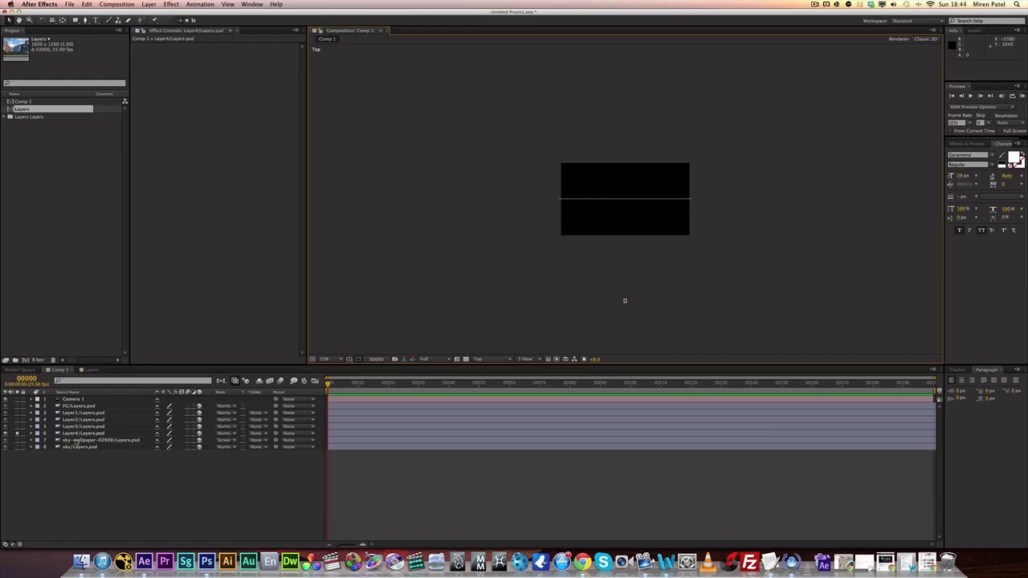
left_click(77, 434)
key("p")
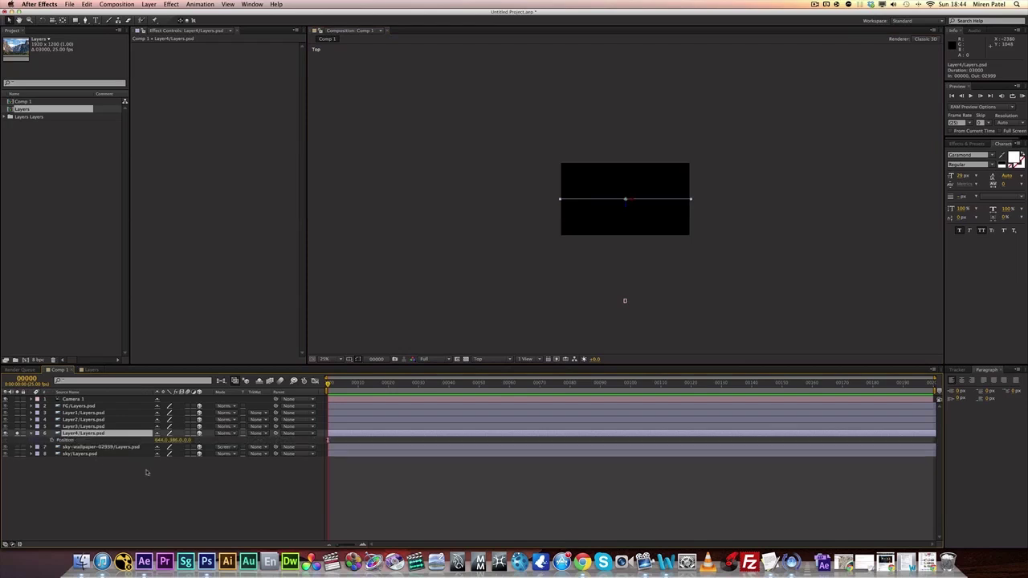
Push Layer4/Layers.psd far back in depth, to a Z position of 19654.
left_click_drag(191, 443, 144, 443)
scroll(519, 224, "down", 1)
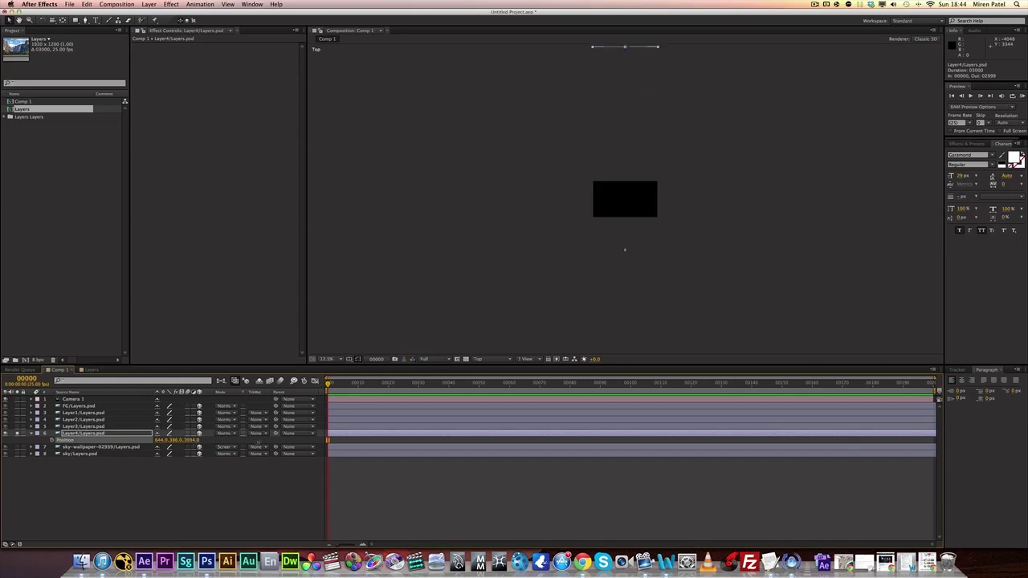
scroll(617, 310, "down", 1)
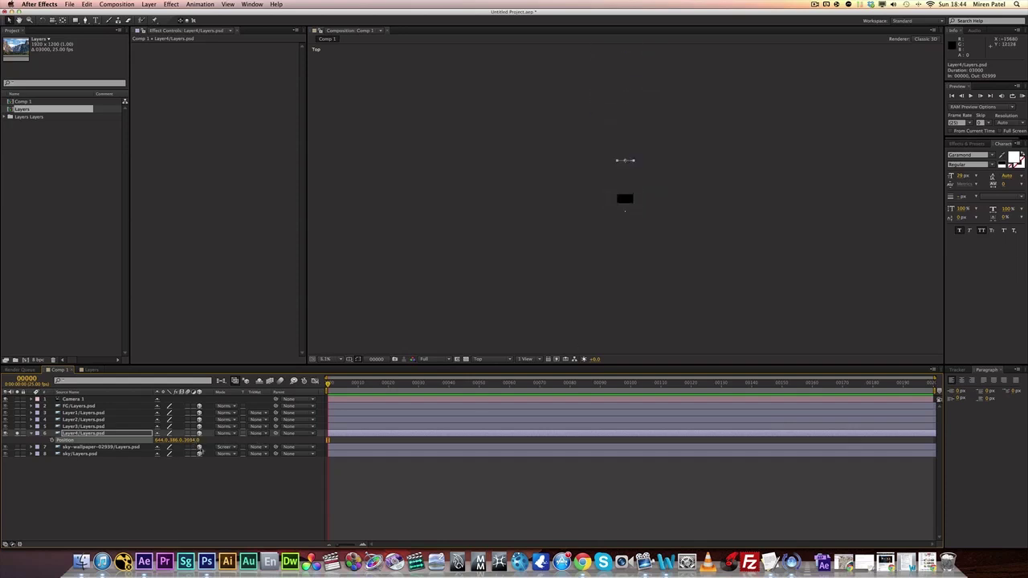
left_click(188, 442)
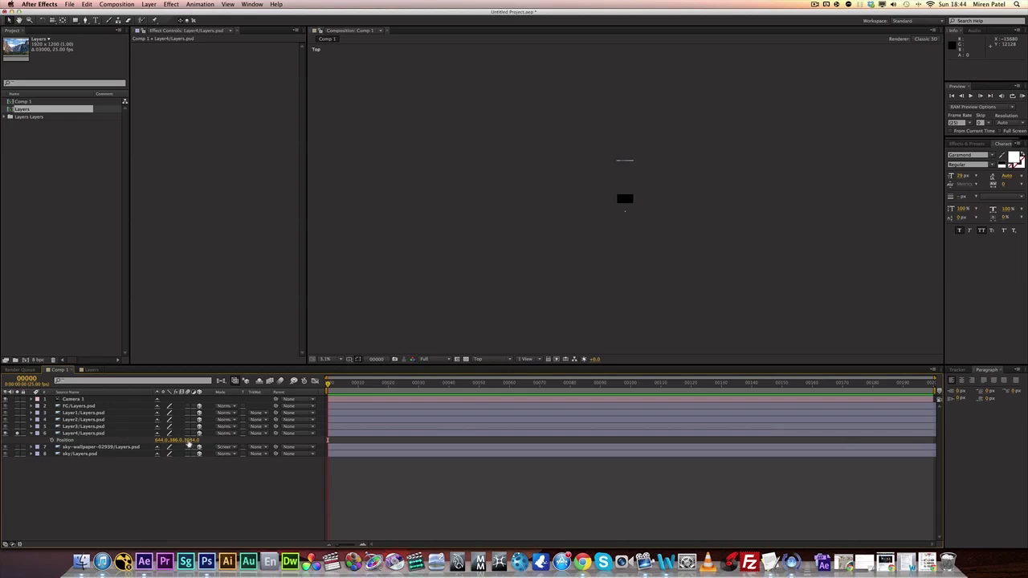
left_click_drag(190, 443, 434, 442)
left_click_drag(550, 437, 546, 440)
key("comma")
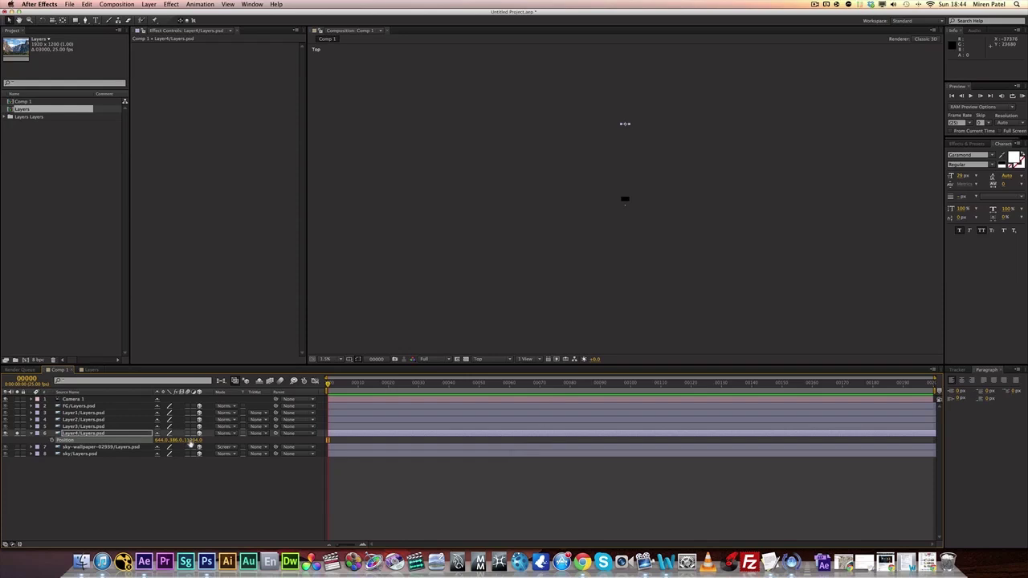
left_click_drag(193, 443, 511, 441)
Return the composition to the Active Camera view at 100% magnification.
left_click(489, 359)
left_click(490, 367)
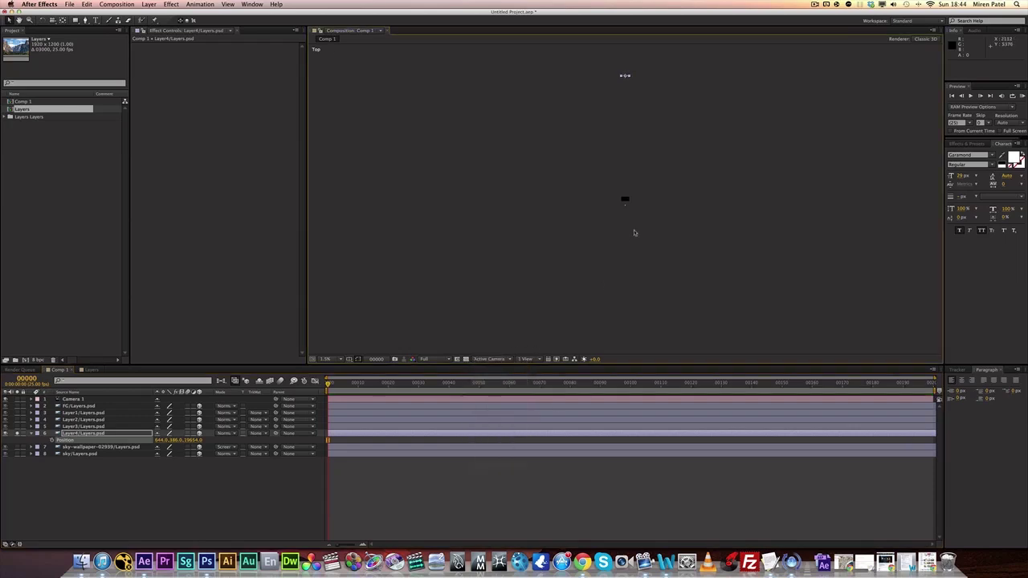
scroll(589, 261, "up", 7)
scroll(589, 262, "down", 1)
scroll(589, 262, "up", 1)
left_click(579, 491)
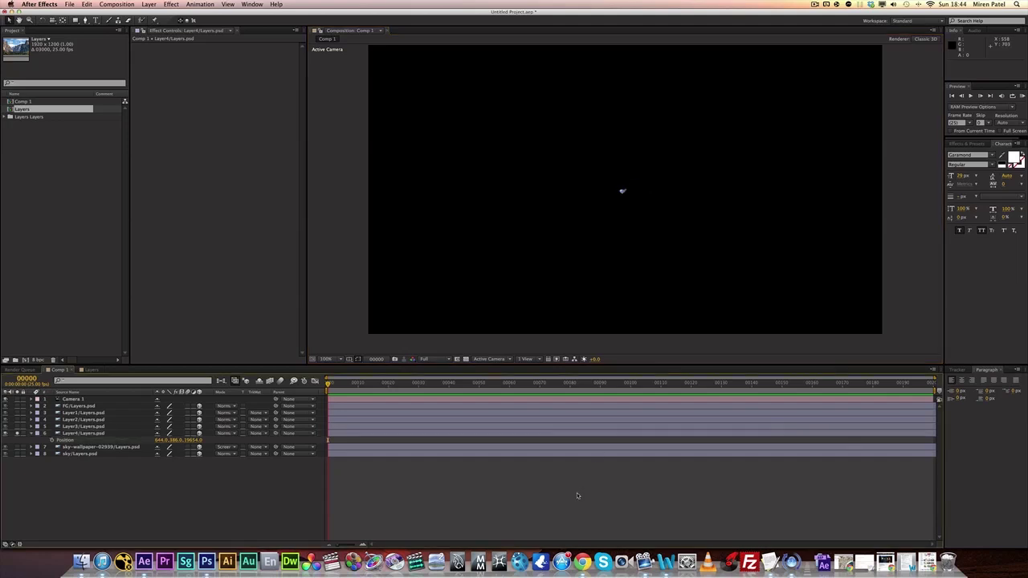
Copy the BG layer from the Layers composition into Comp 1 with solo on and place it below all other layers.
right_click(71, 479)
left_click(67, 470)
double_click(22, 108)
left_click(99, 508)
left_click(67, 446)
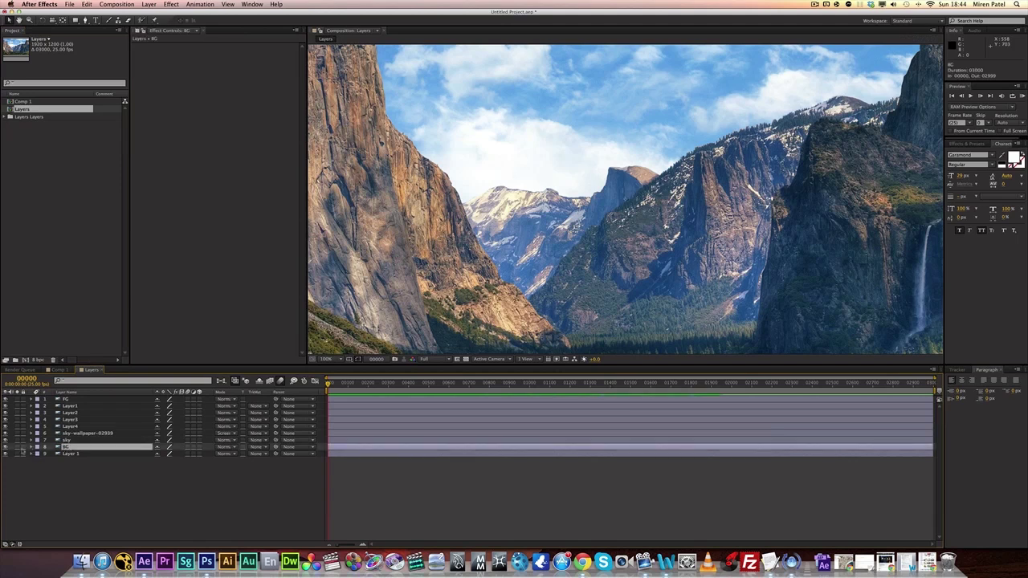
left_click(17, 447)
left_click(18, 447)
left_click(58, 370)
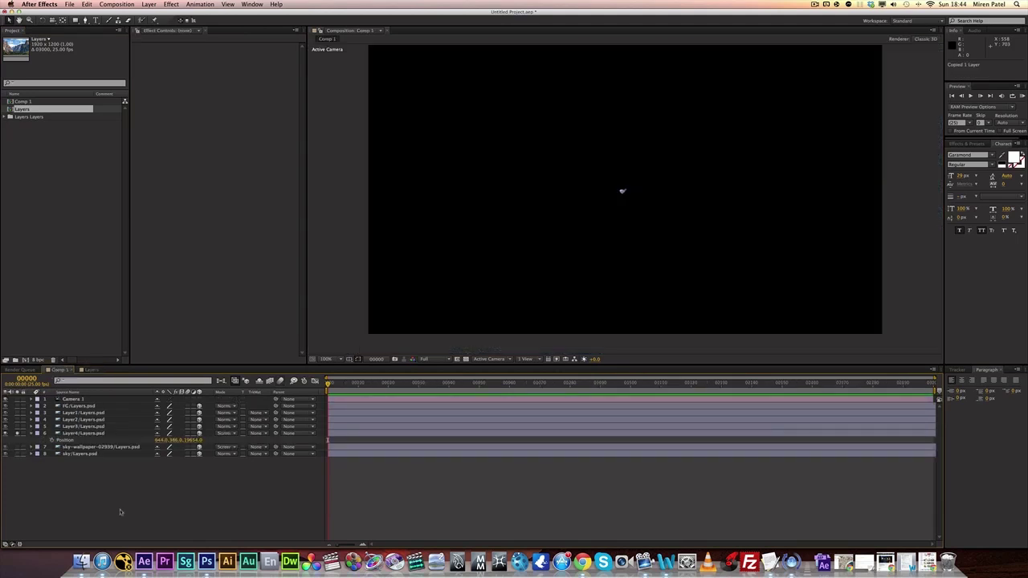
key("super+v")
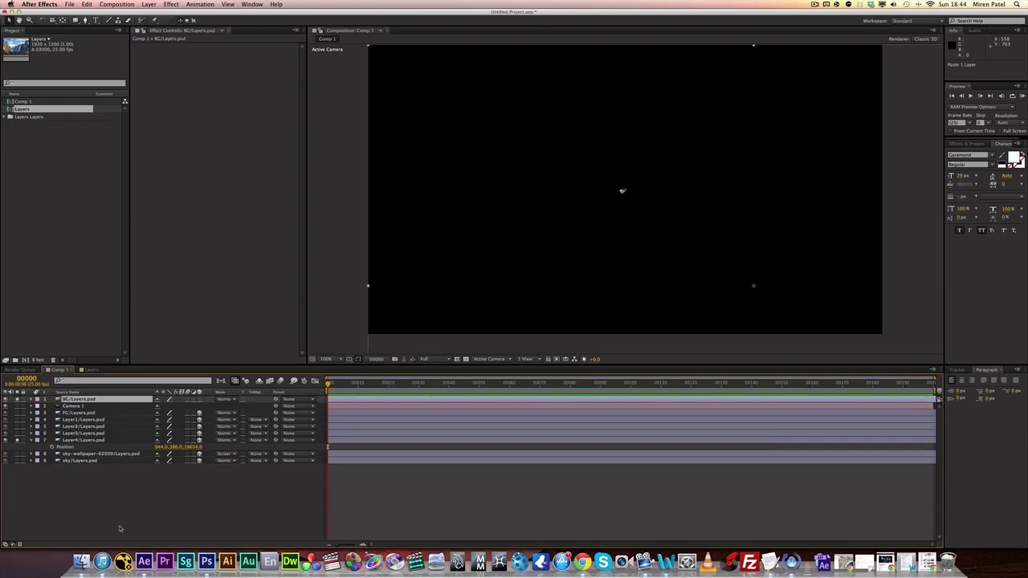
left_click_drag(82, 403, 89, 470)
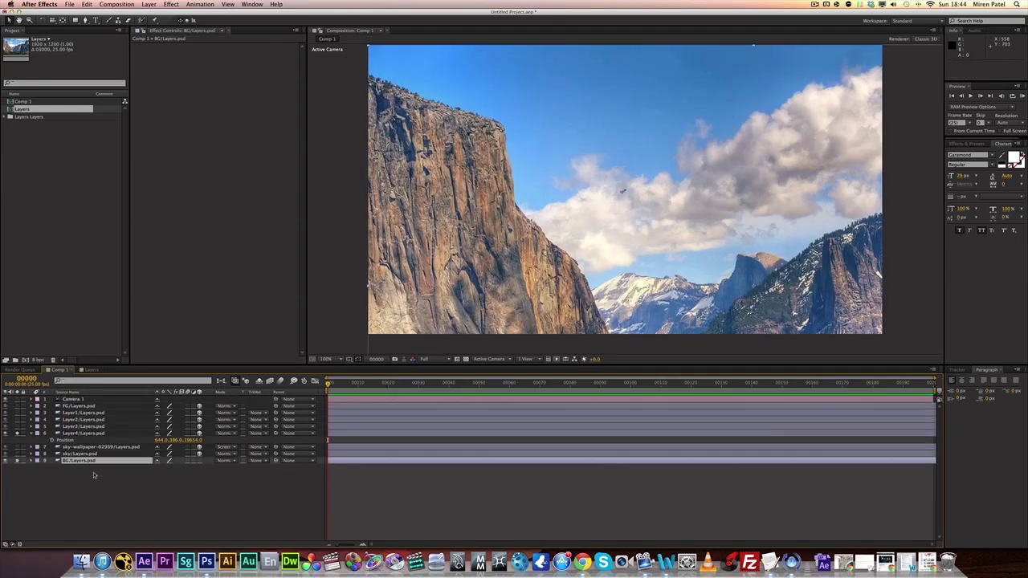
Copy the 68% Scale and the 644, 386, 0 Position of sky/Layers.psd onto BG/Layers.psd.
left_click(97, 455)
key("s")
left_click(79, 468)
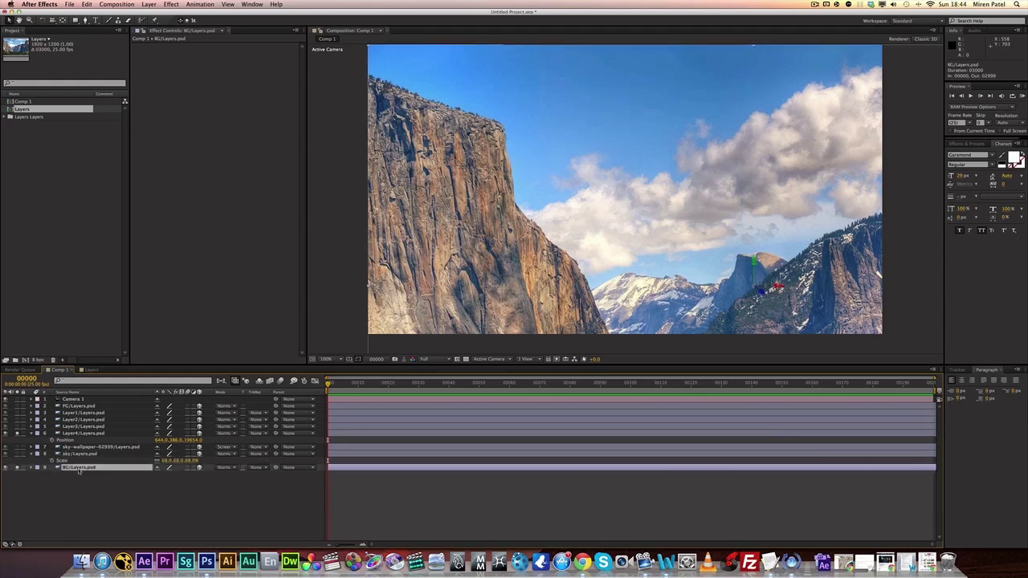
key("super+v")
left_click(77, 454)
key("p")
left_click(76, 461)
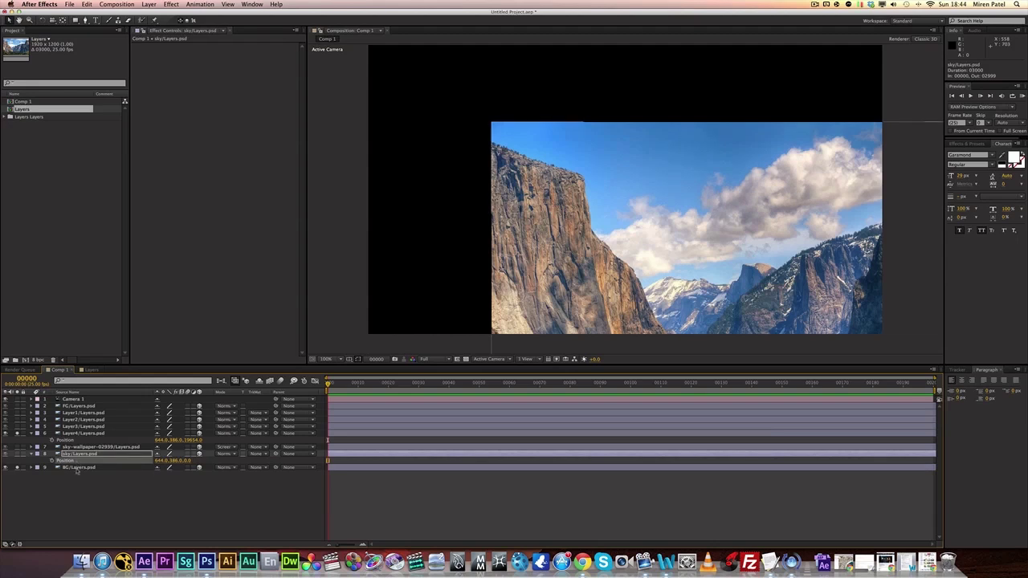
left_click(79, 467)
key("super+v")
left_click(97, 505)
left_click(98, 468)
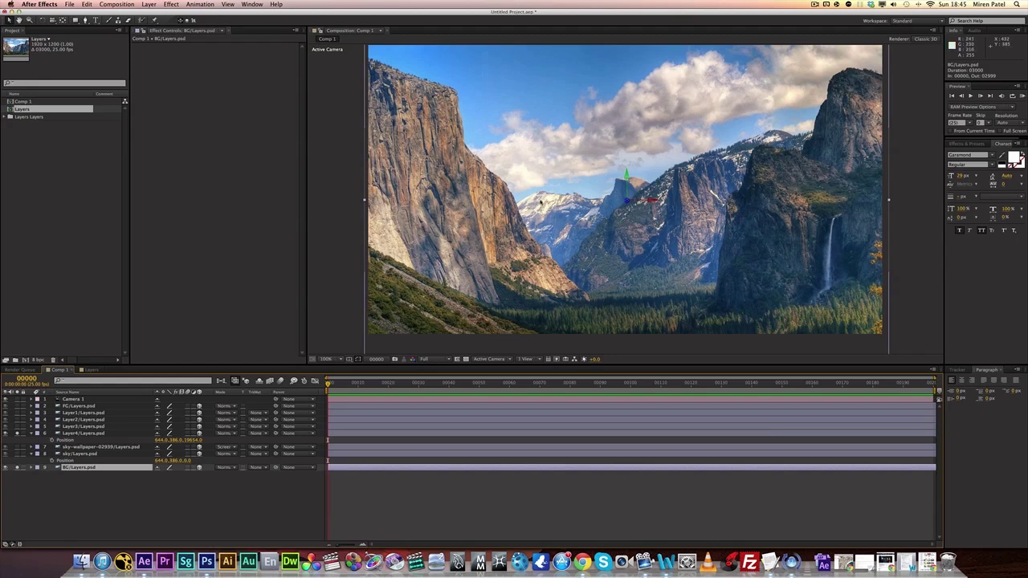
Scale Layer4/Layers.psd up to 1400% and reposition it to line up with the distant mountains in the BG picture.
left_click(80, 433)
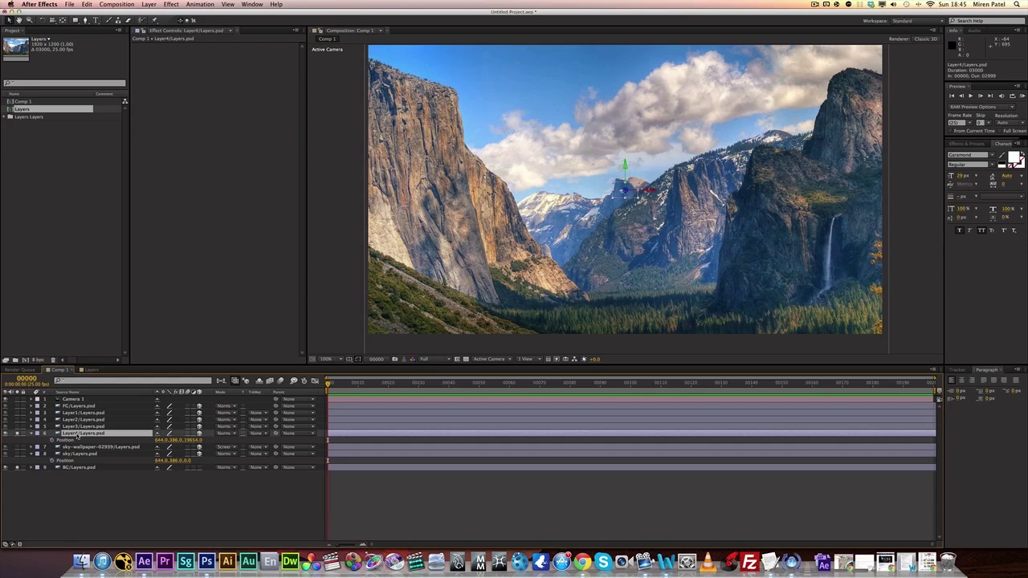
left_click_drag(159, 444, 652, 436)
key("s")
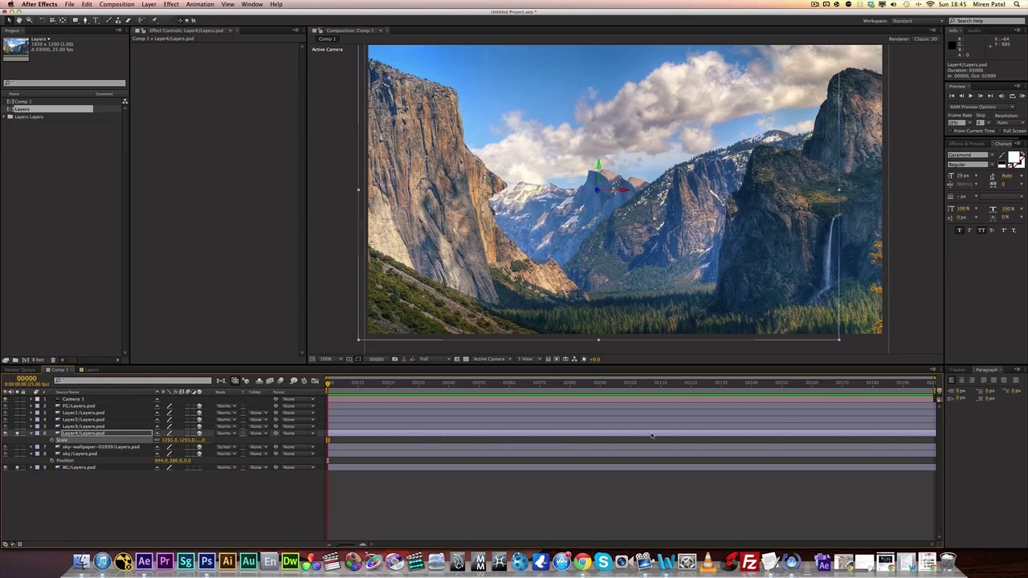
left_click_drag(543, 213, 568, 225)
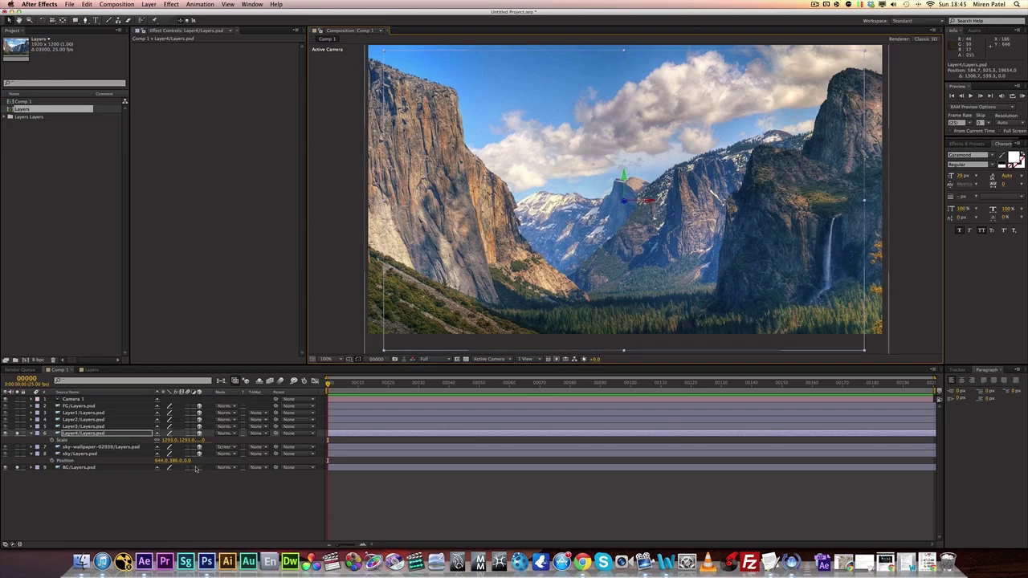
left_click_drag(172, 441, 259, 442)
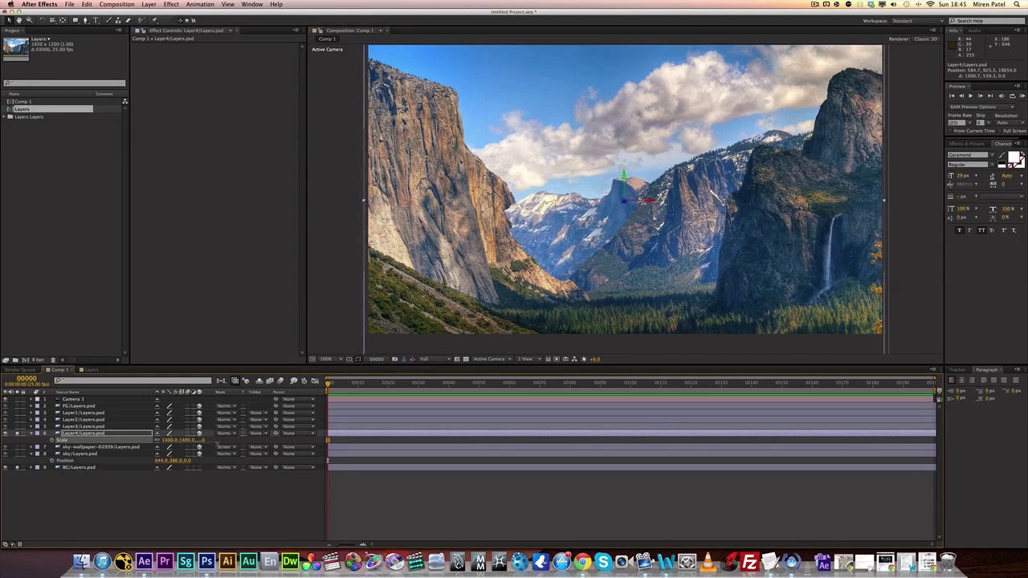
left_click_drag(579, 234, 581, 234)
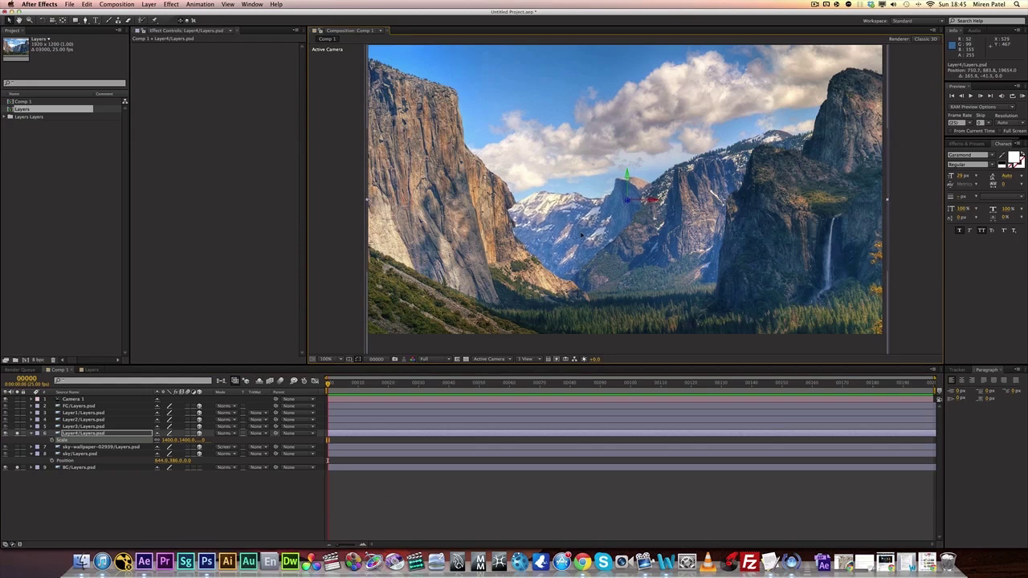
left_click(229, 514)
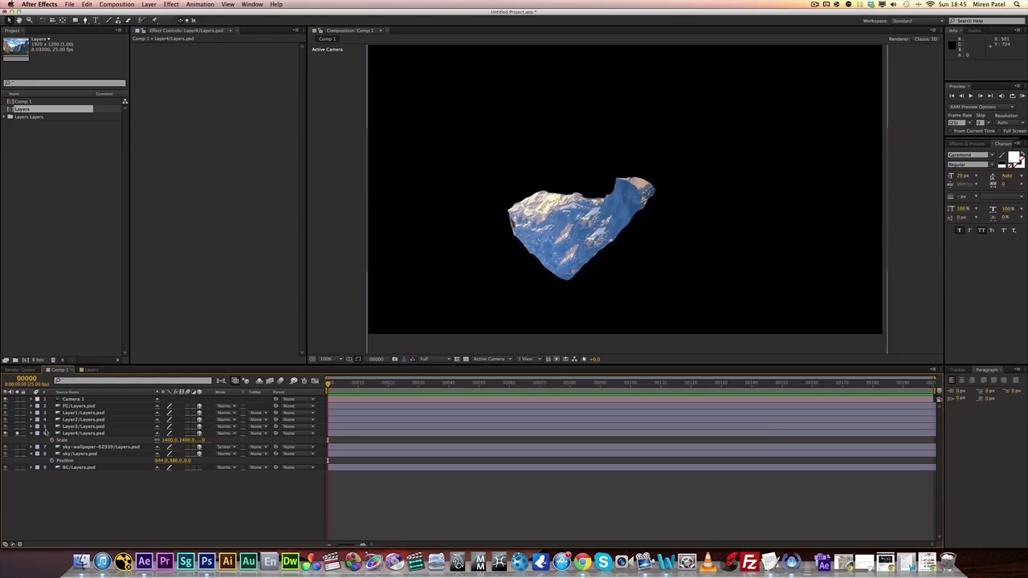
Solo Layer3/Layers.psd alongside Layer4 and reveal the Position properties of the Layer3, Layer2 and FG layers.
left_click(18, 426)
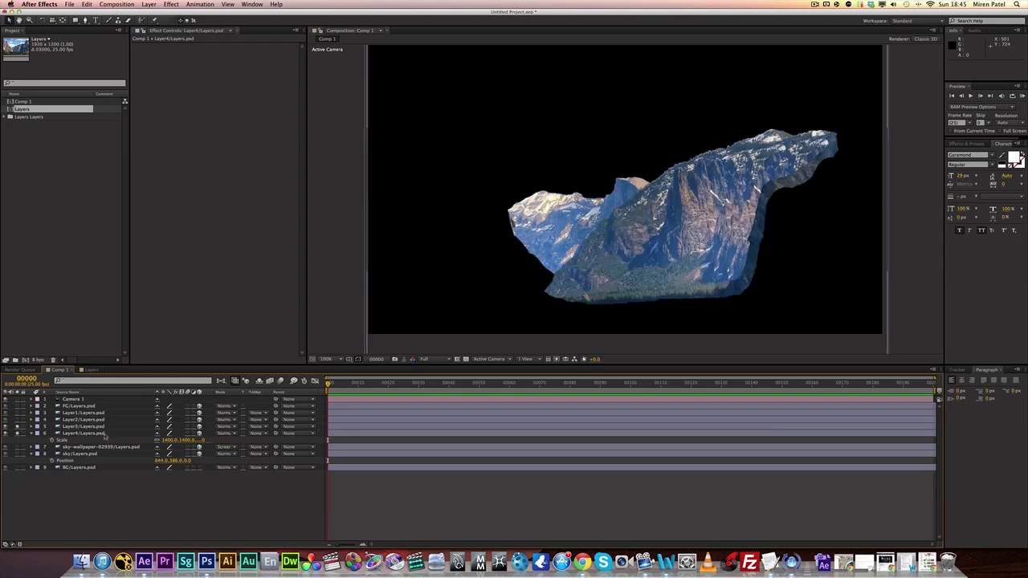
left_click(90, 427)
key("p")
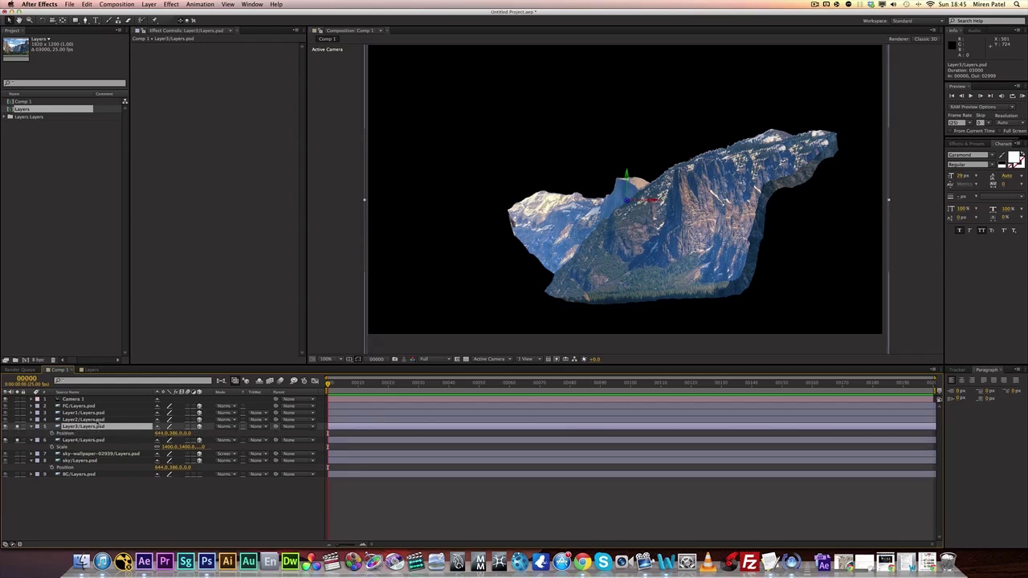
left_click(97, 421)
key("p")
left_click(98, 413)
left_click(78, 407)
key("p")
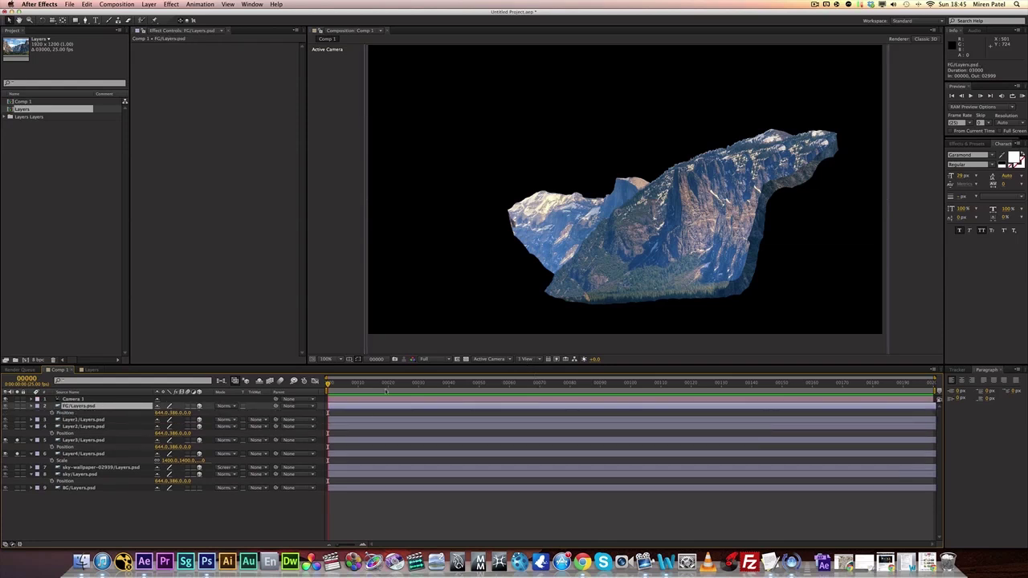
Turn off solo on Layer3 and Layer4, and hide the sky-wallpaper, sky and BG layers.
left_click(17, 440)
left_click(18, 453)
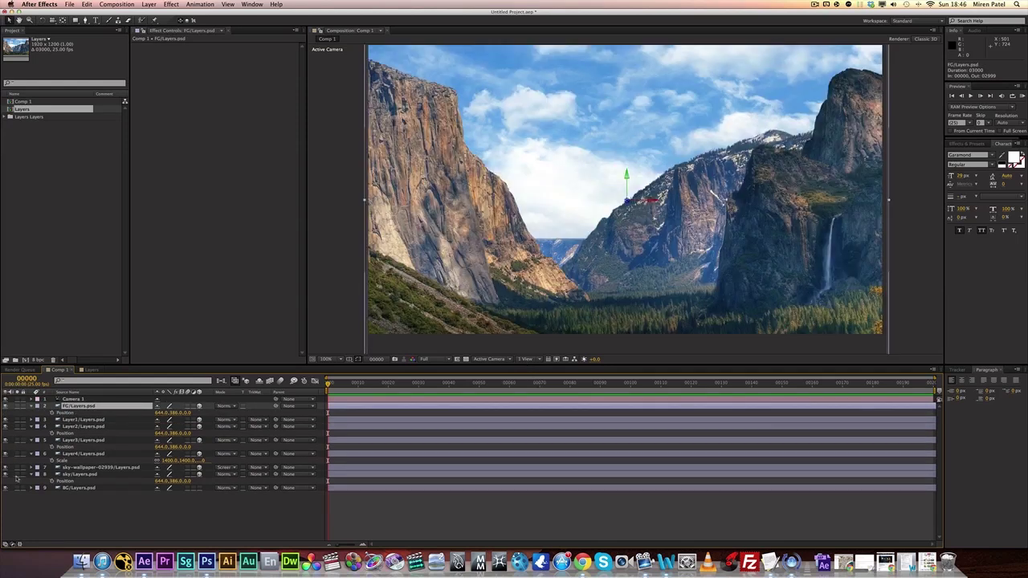
left_click(5, 473)
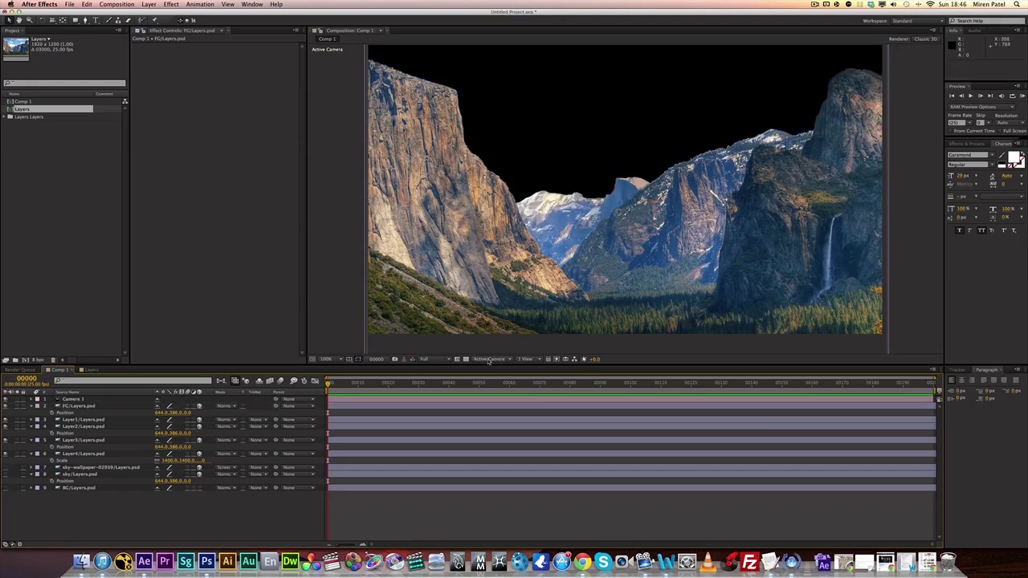
Switch to the Top view and bring FG/Layers.psd closer to the camera, to a Z position of about -448.
left_click(488, 359)
left_click(499, 409)
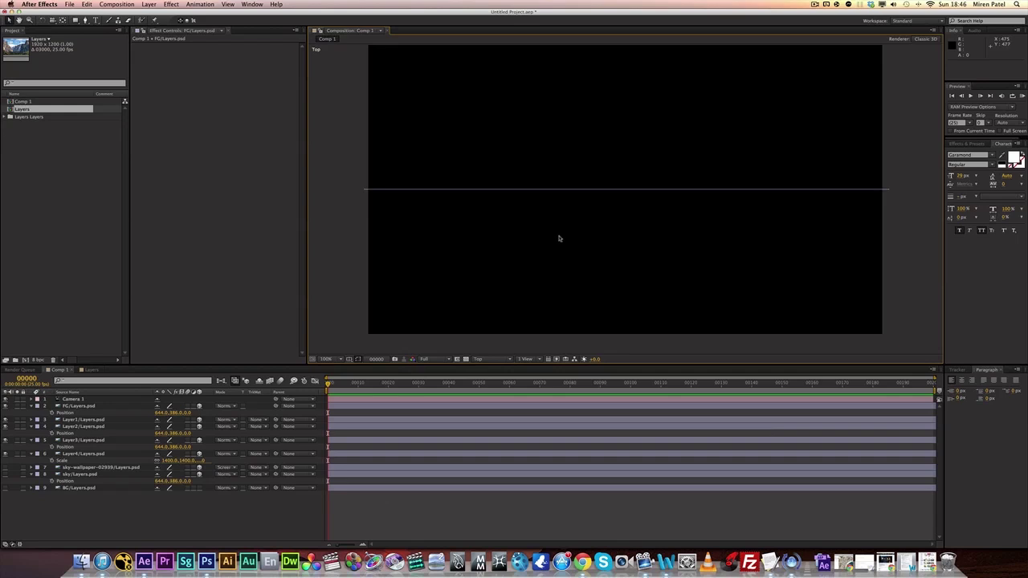
scroll(559, 238, "down", 5)
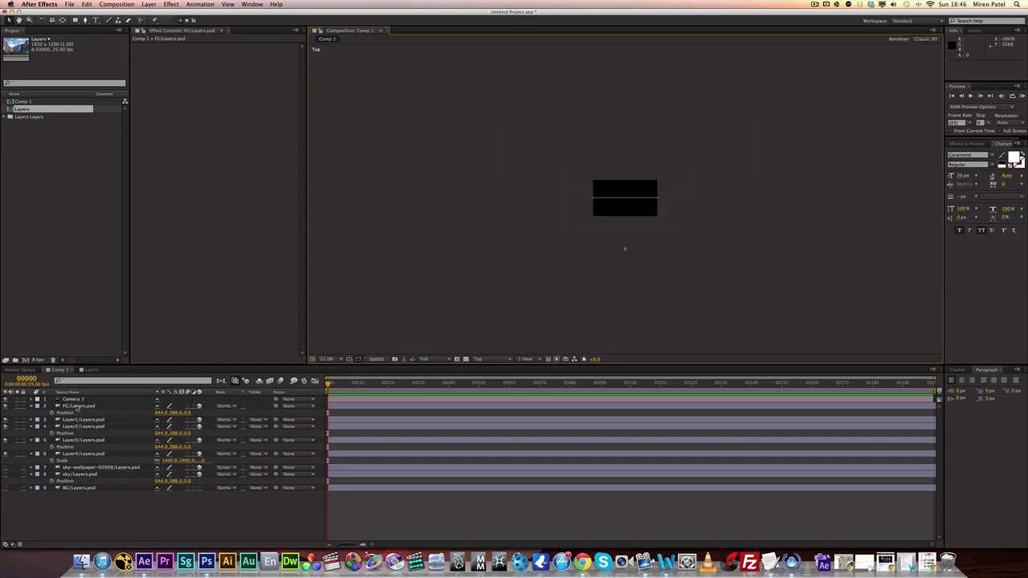
left_click(77, 407)
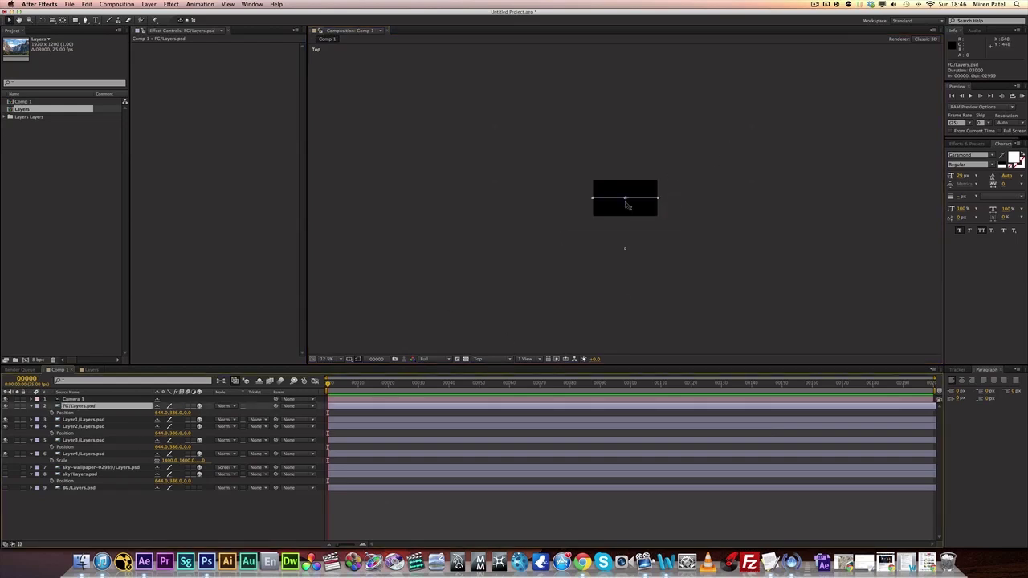
left_click_drag(627, 203, 631, 230)
Push Layer1/Layers.psd back to a Z position of about 2811 and Layer2/Layers.psd back to about 4620.
left_click(88, 420)
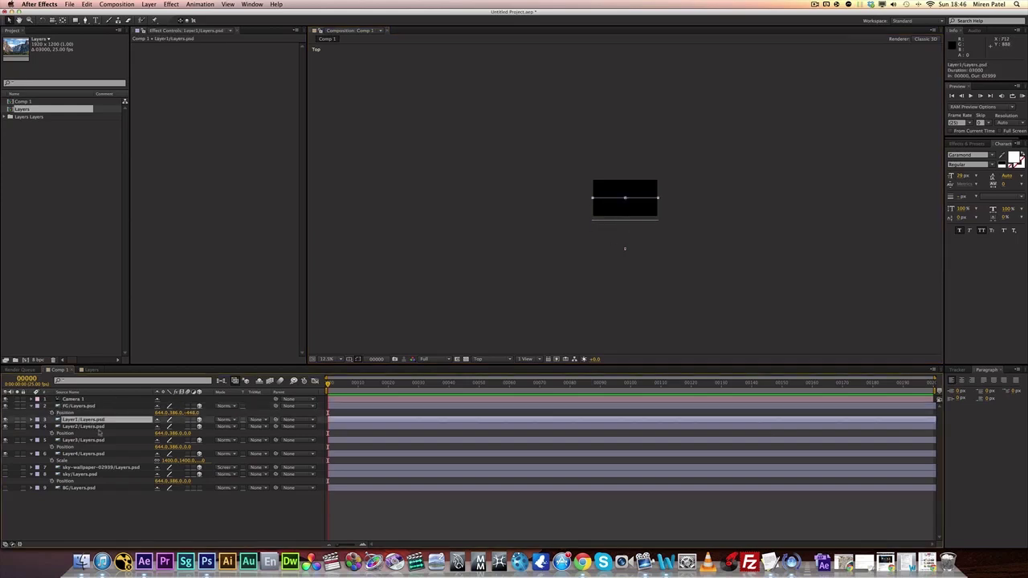
key("p")
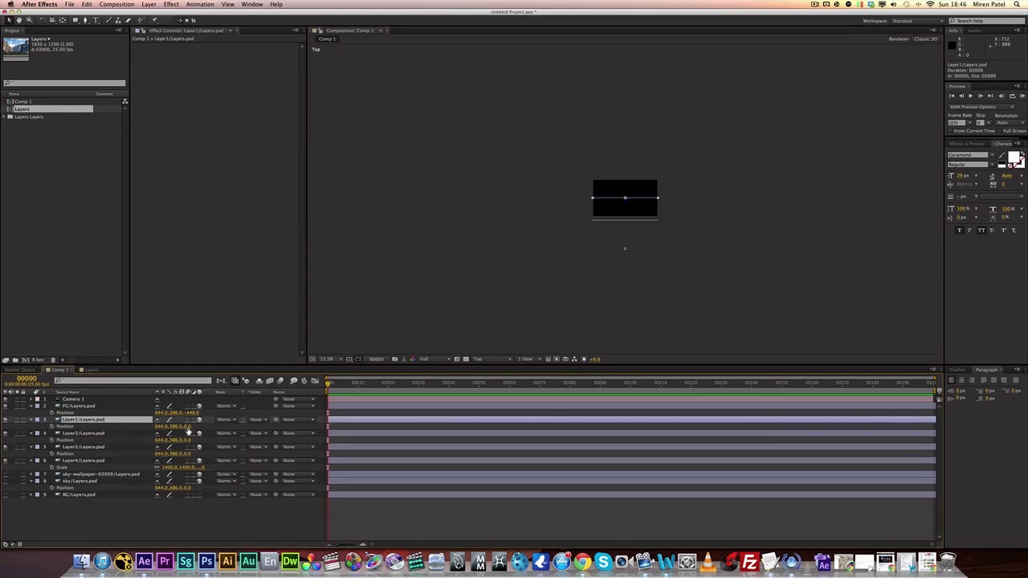
key("comma")
key("comma")
key("comma")
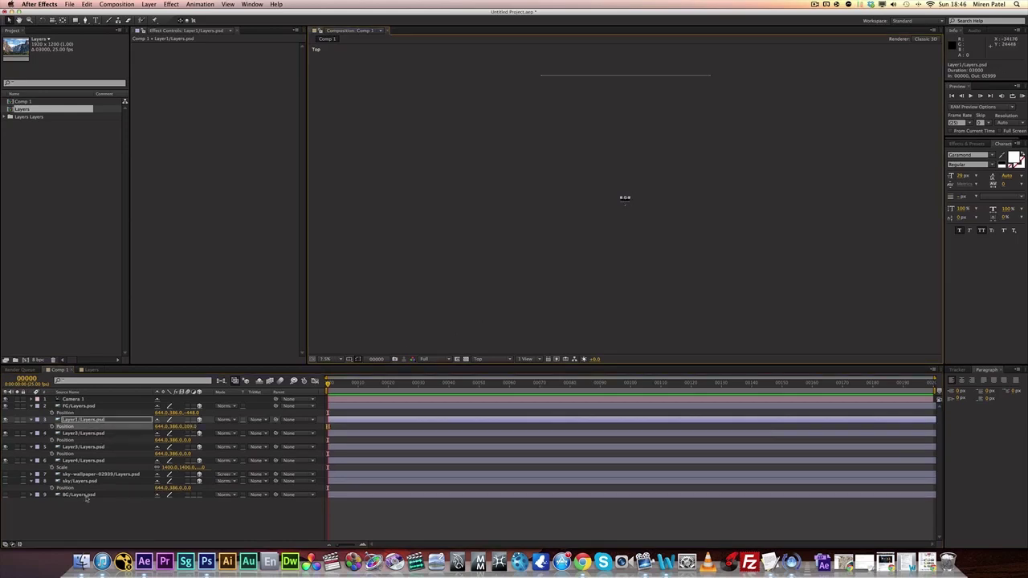
mouse_move(191, 431)
left_mouse_down()
mouse_move(210, 431)
mouse_move(184, 431)
left_mouse_up()
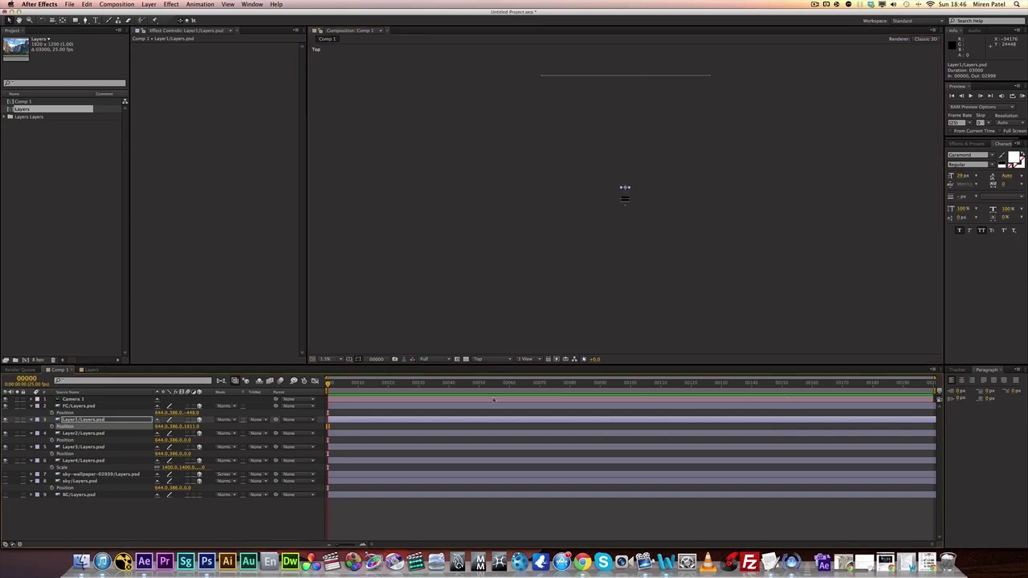
left_click_drag(191, 429, 229, 425)
left_click(94, 435)
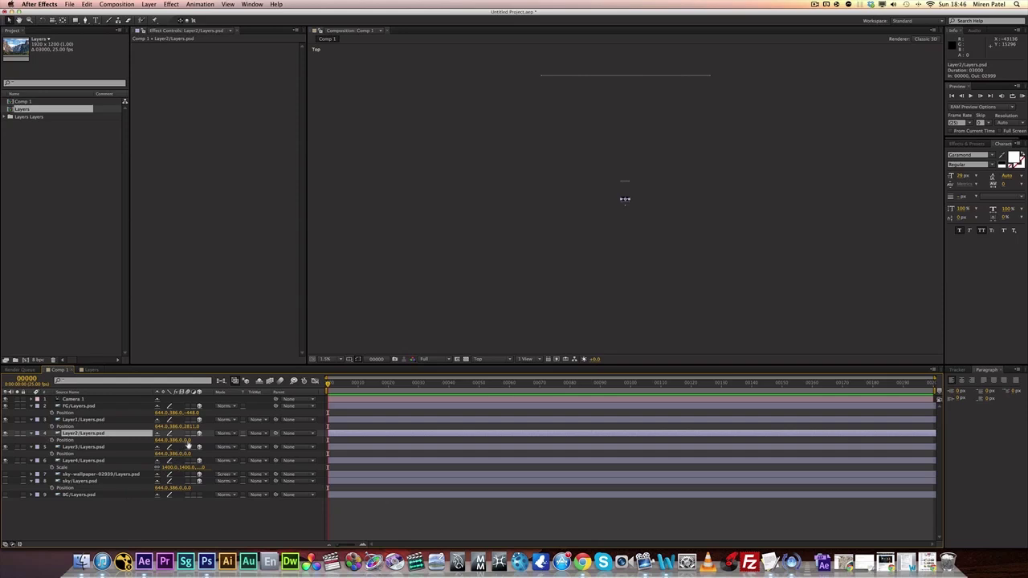
left_click_drag(188, 439, 229, 440)
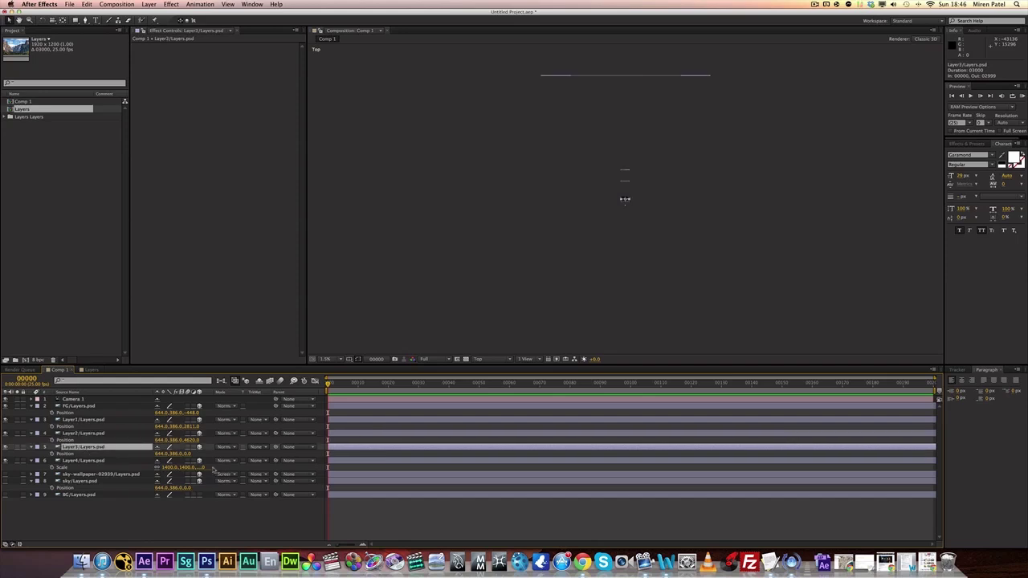
Push Layer3/Layers.psd back to a Z position of about 10680, between Layer2 and Layer4.
left_click_drag(624, 198, 624, 138)
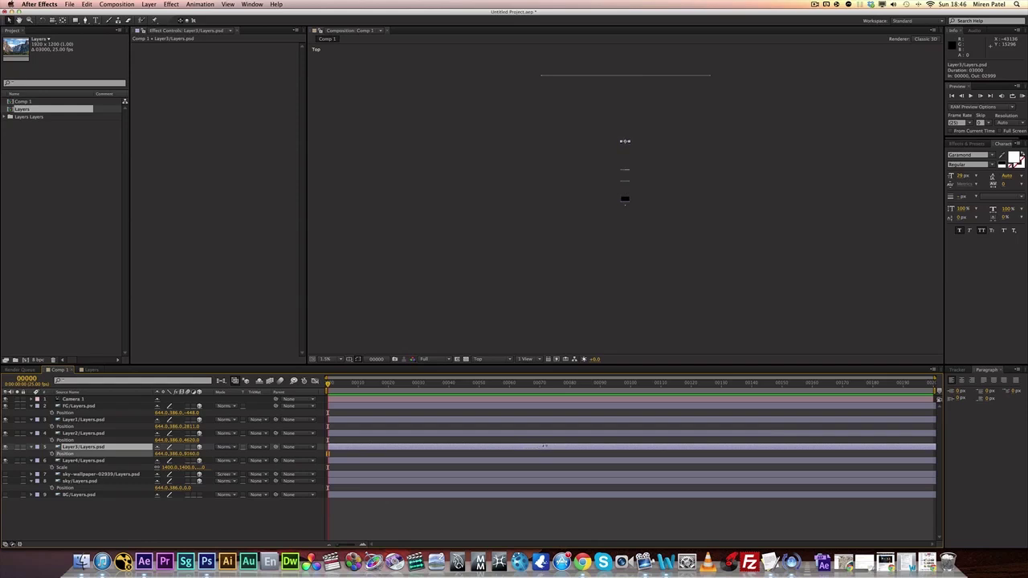
left_click(96, 460)
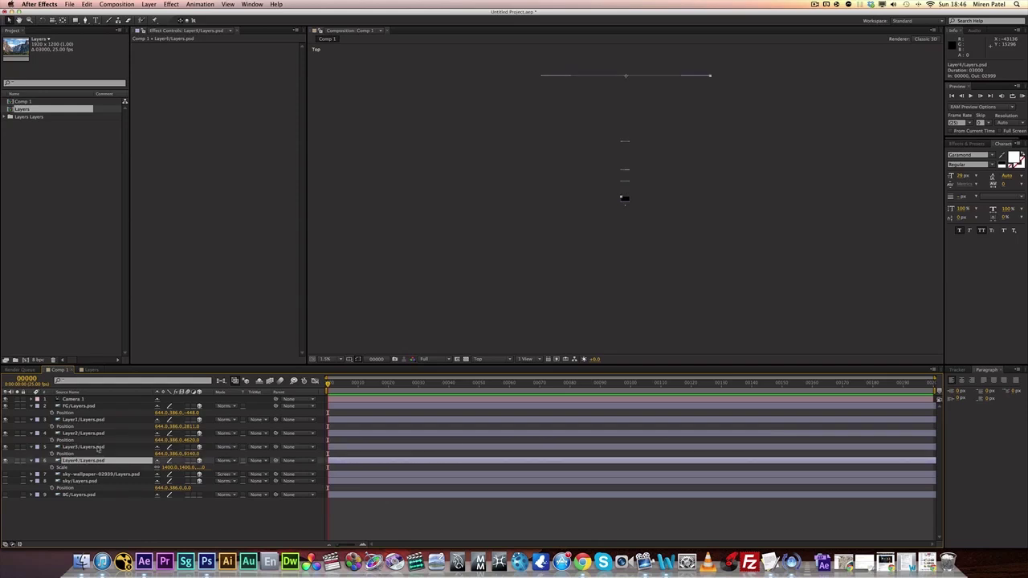
left_click(98, 448)
left_click_drag(624, 141, 624, 128)
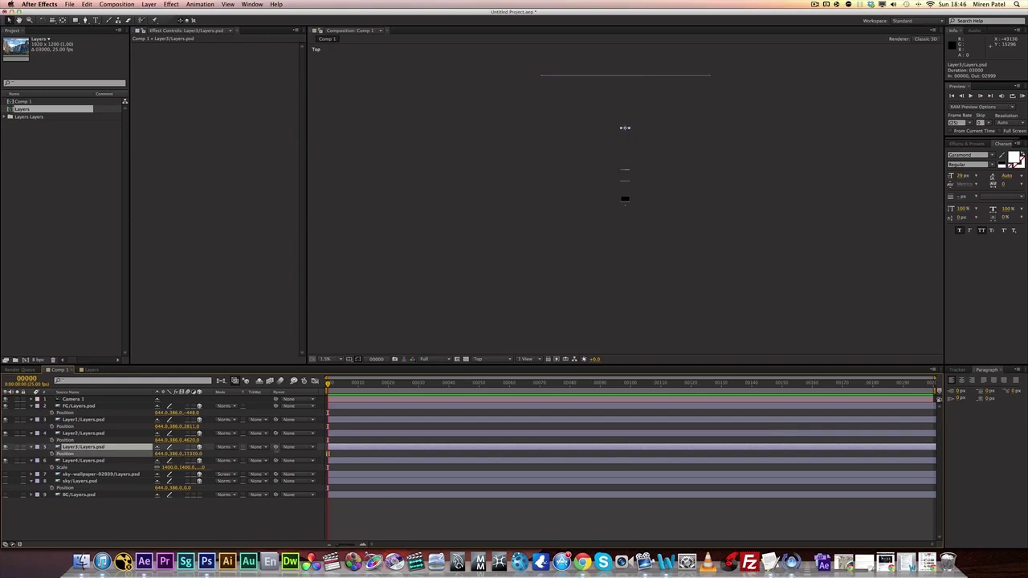
left_click_drag(271, 451, 257, 452)
key("Return")
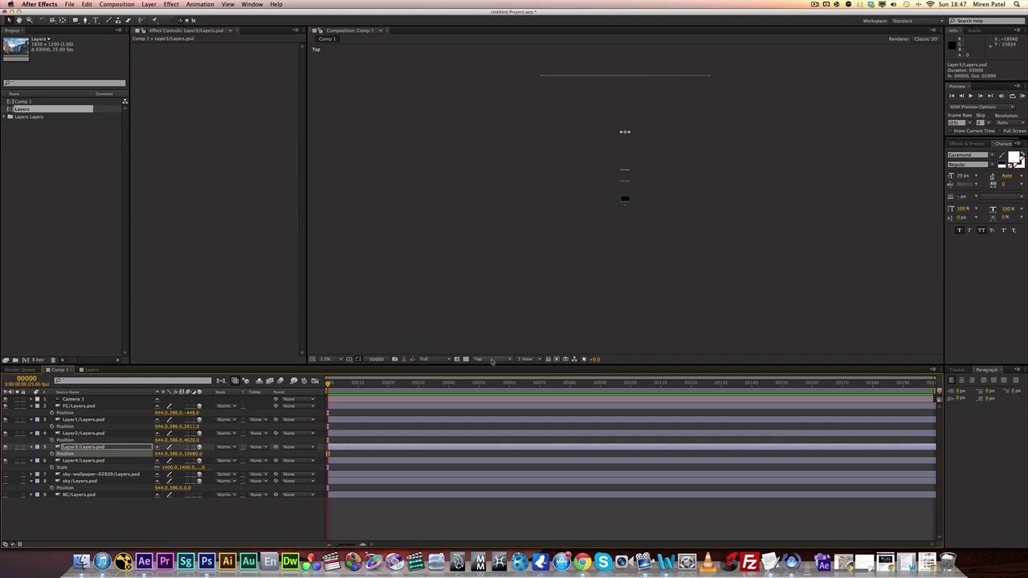
Return to the Active Camera view and show the BG/Layers.psd layer as a reference picture.
left_click(490, 359)
left_click(493, 367)
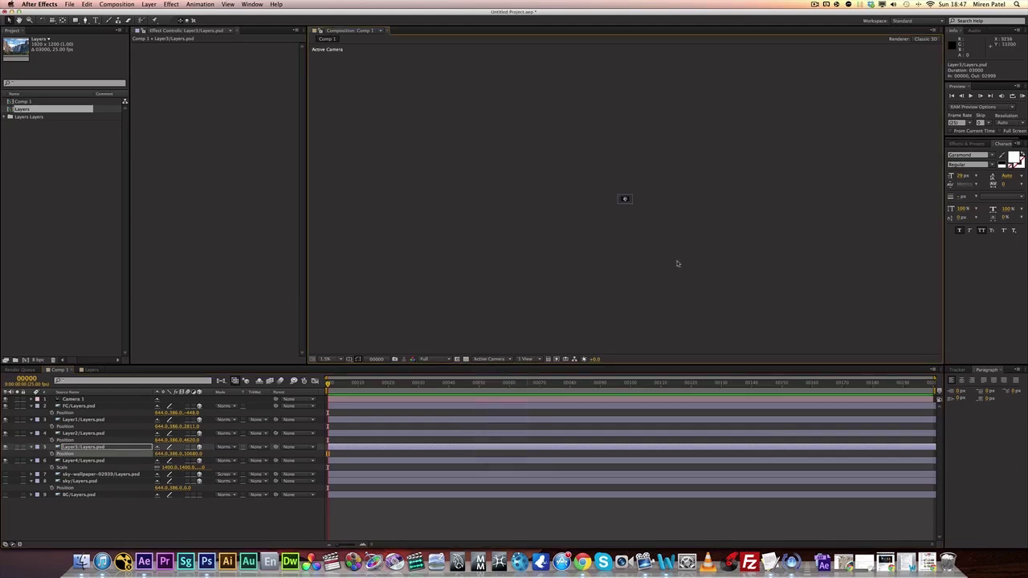
left_click(608, 303)
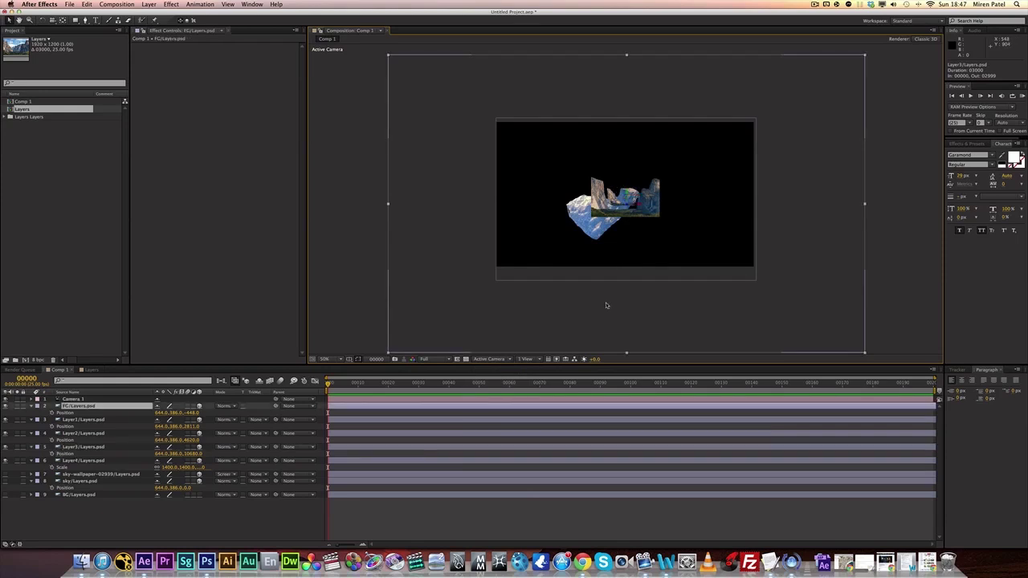
scroll(606, 310, "up", 2)
scroll(606, 311, "down", 1)
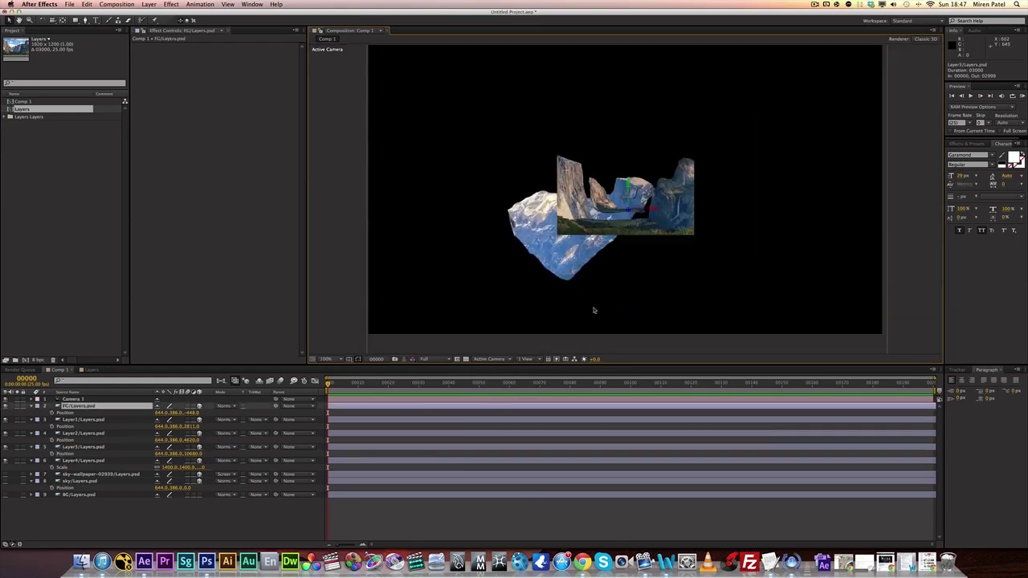
key("space")
left_click_drag(463, 278, 463, 286)
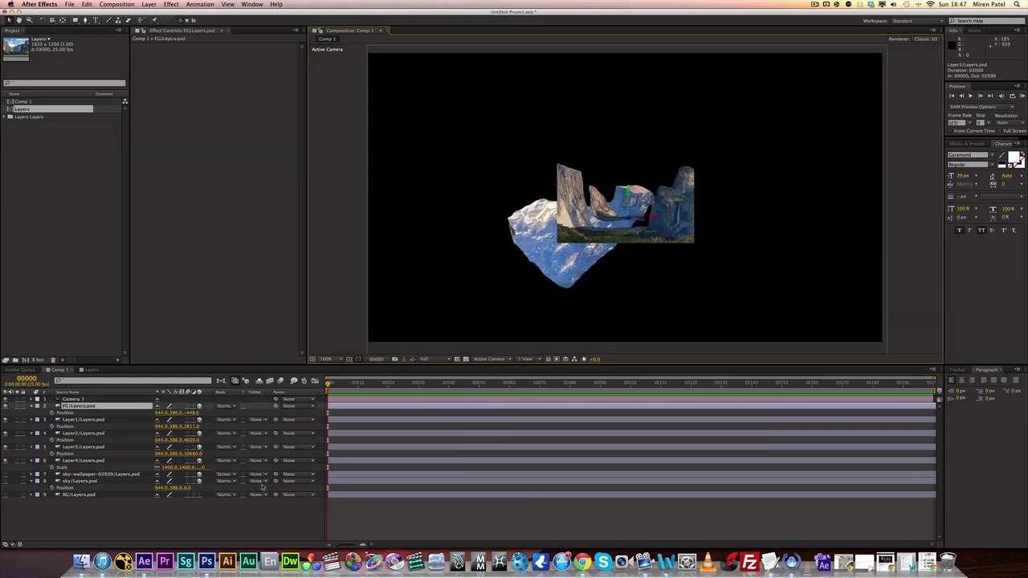
left_click(51, 496)
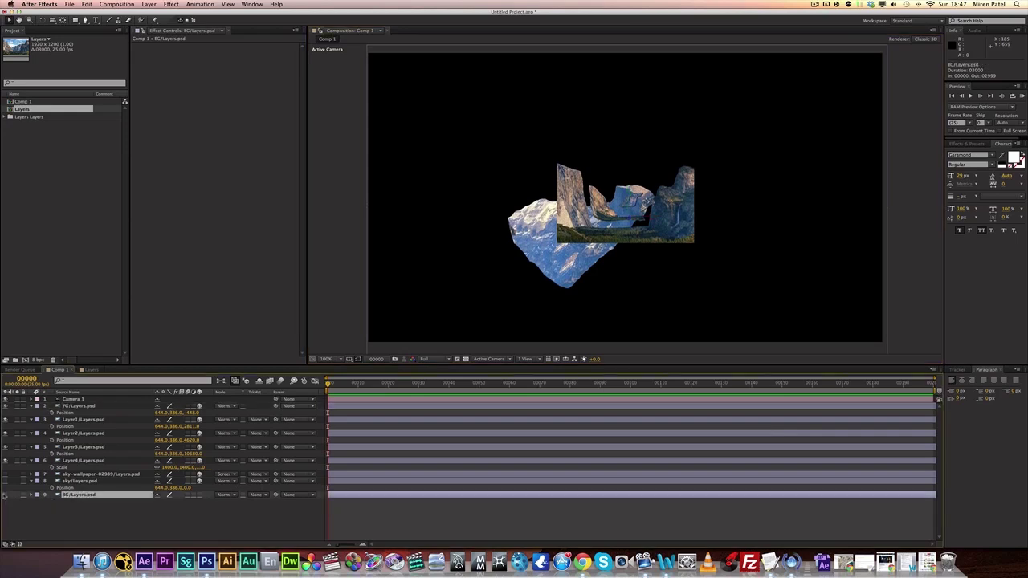
left_click(6, 494)
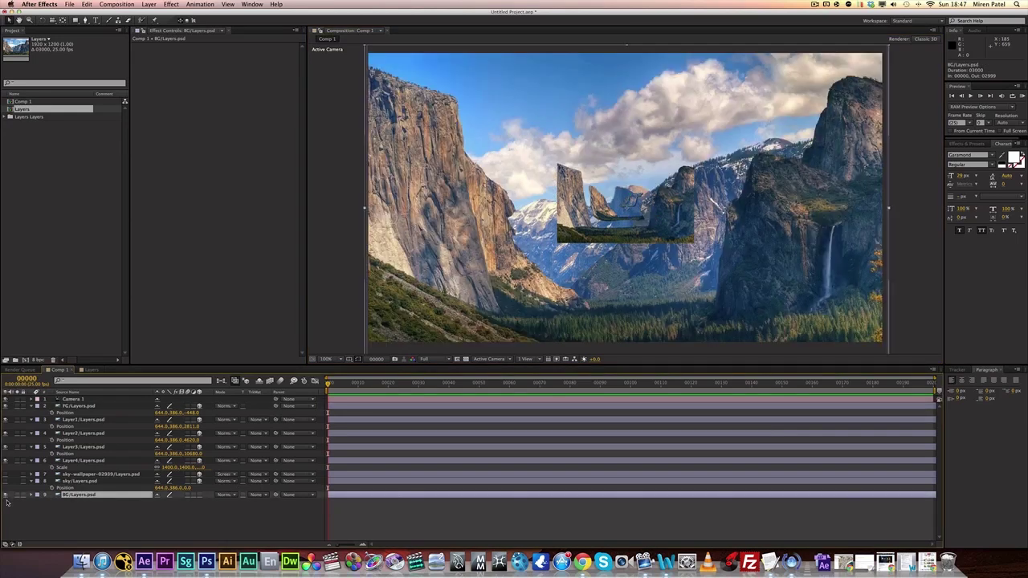
left_click(85, 511)
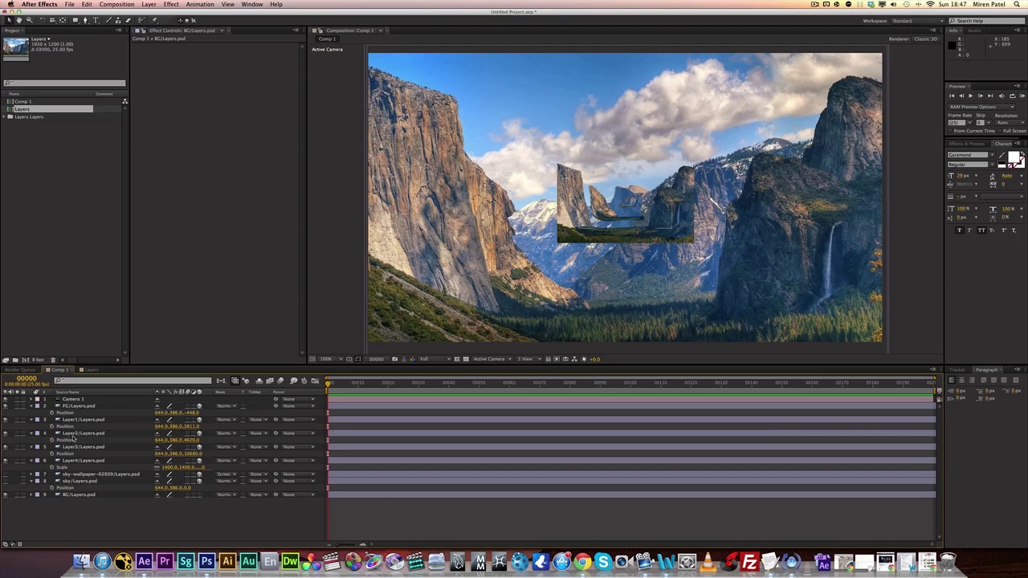
Try enlarging FG/Layers.psd and raising its vertical position to line up with the BG picture.
left_click(78, 406)
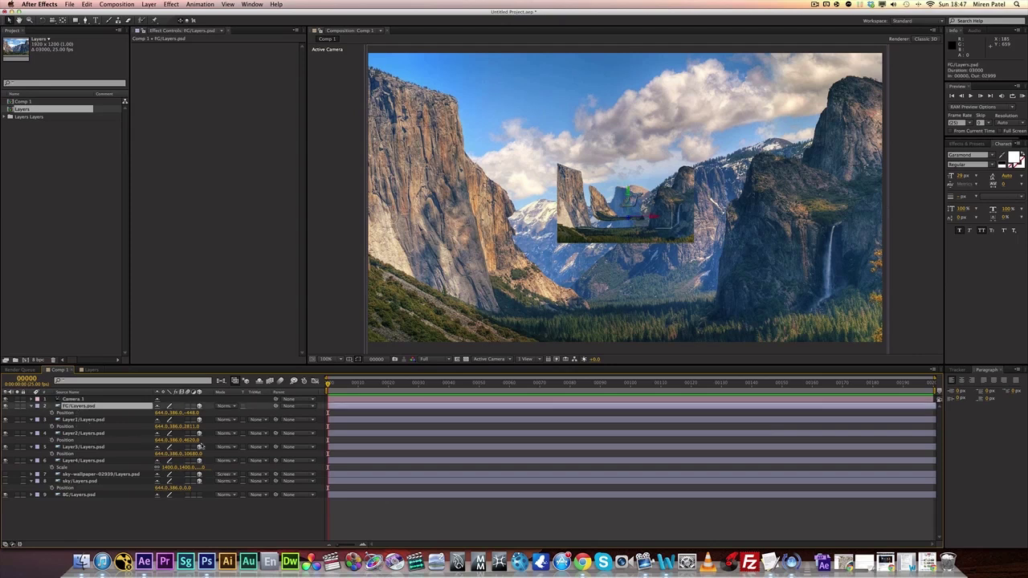
key("s")
left_click_drag(170, 413, 209, 413)
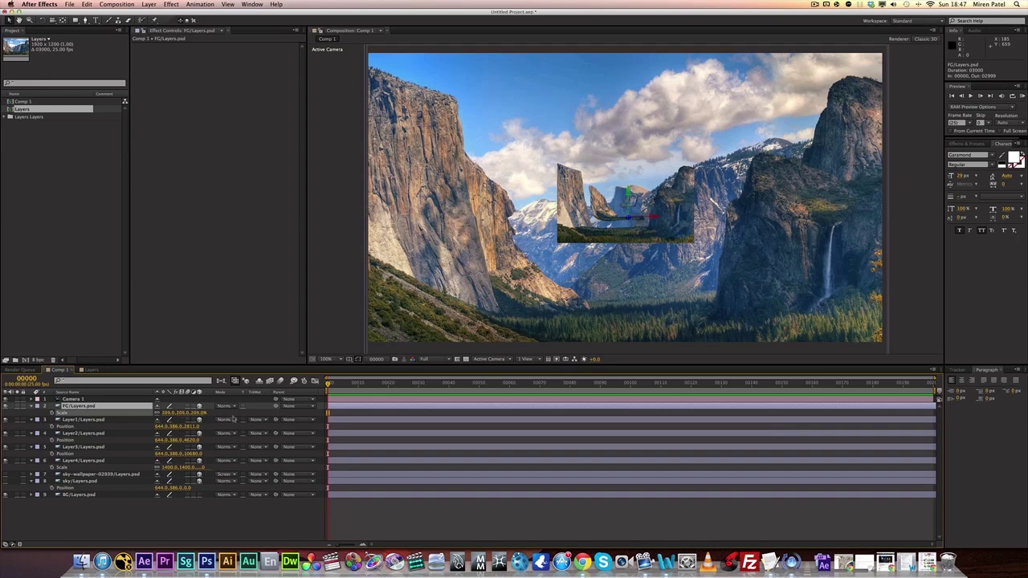
left_click(86, 406)
key("p")
key("shift+Up")
key("shift+Up")
key("shift+Up")
key("shift+Up")
key("shift+Up")
key("shift+Up")
key("shift+Up")
key("shift+Up")
key("shift+Up")
key("shift+Up")
key("shift+Up")
key("shift+Up")
key("shift+Up")
key("shift+Up")
key("shift+Up")
key("shift+Up")
key("shift+Up")
key("shift+Up")
key("shift+Up")
key("shift+Up")
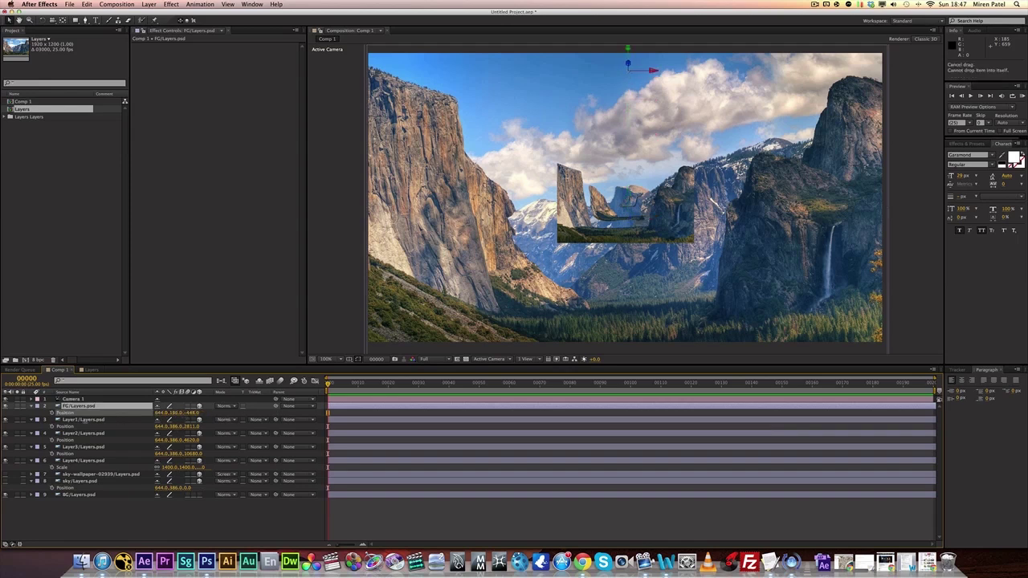
left_click_drag(175, 413, 393, 432)
key("s")
key("p")
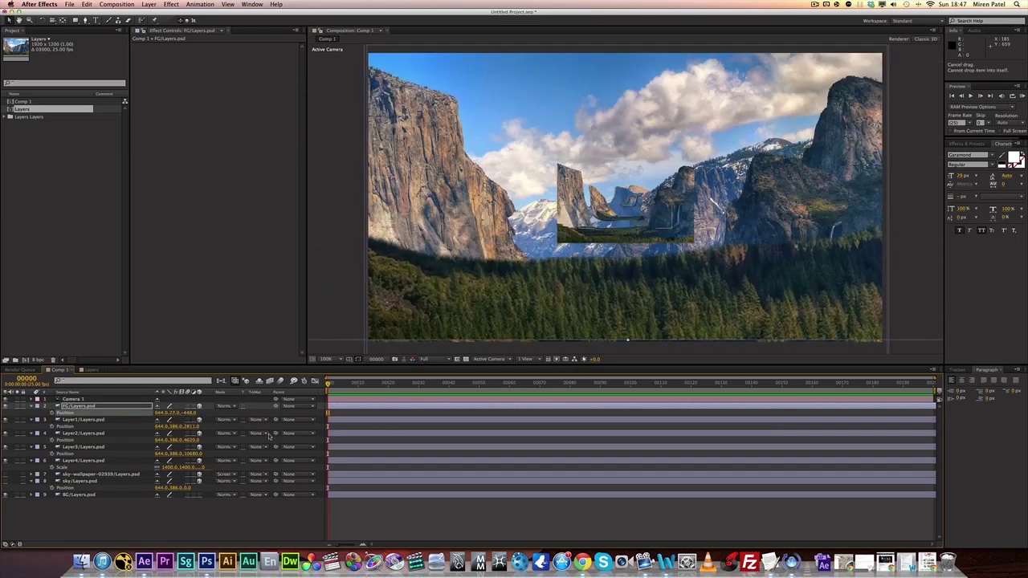
Scale FG/Layers.psd down to 37.5% and set its Position to 641, 373, -448 to match the foreground of the BG picture.
key("s")
left_click_drag(173, 412, 300, 427)
key("p")
key("s")
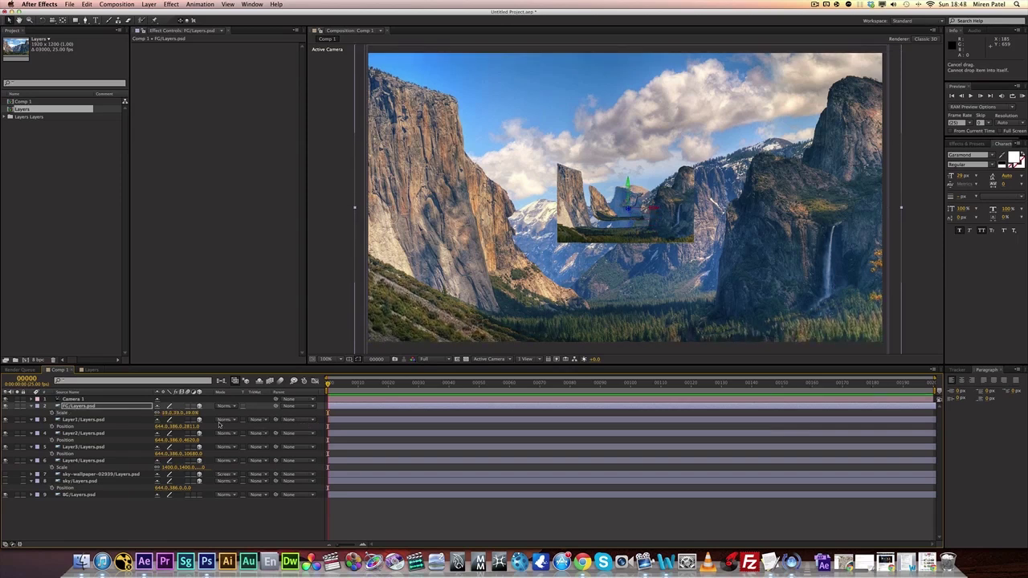
left_click_drag(167, 412, 166, 412)
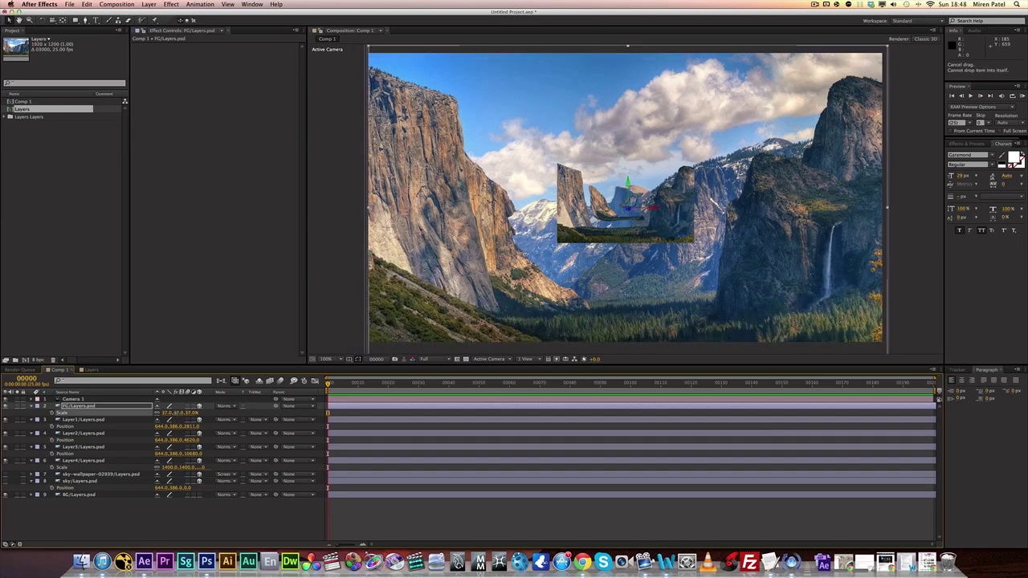
key("p")
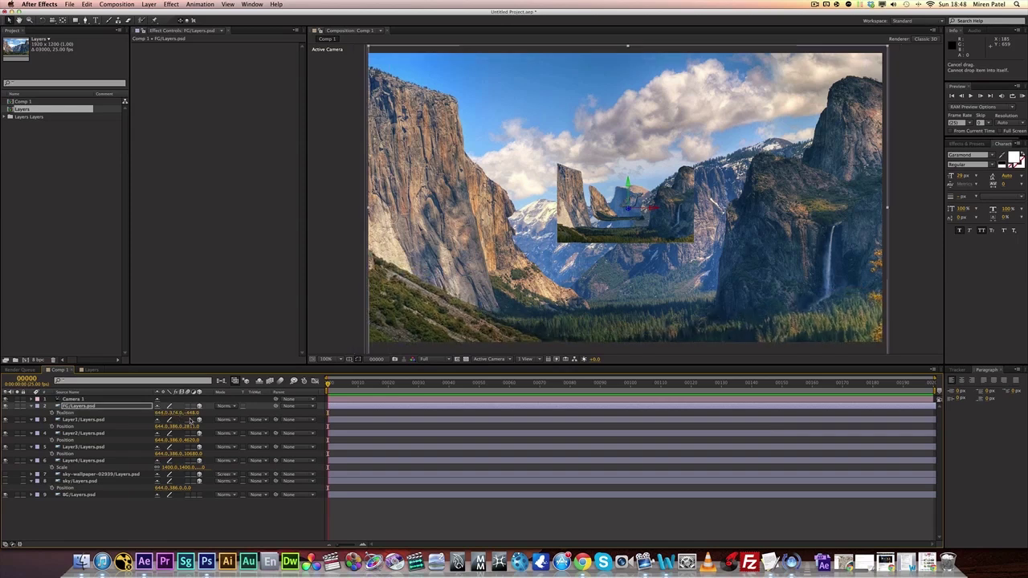
left_click_drag(176, 413, 179, 412)
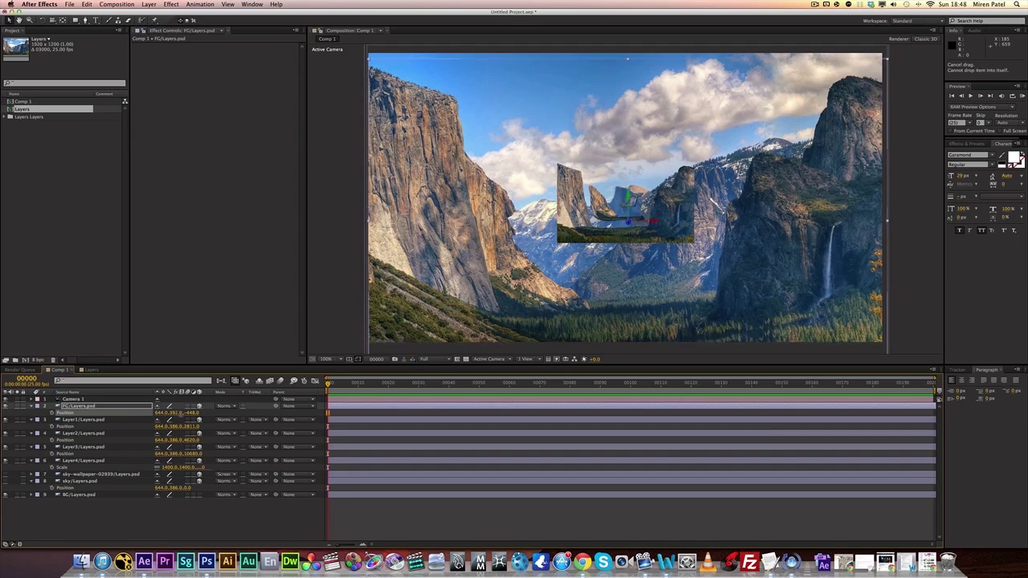
key("s")
left_click(77, 406)
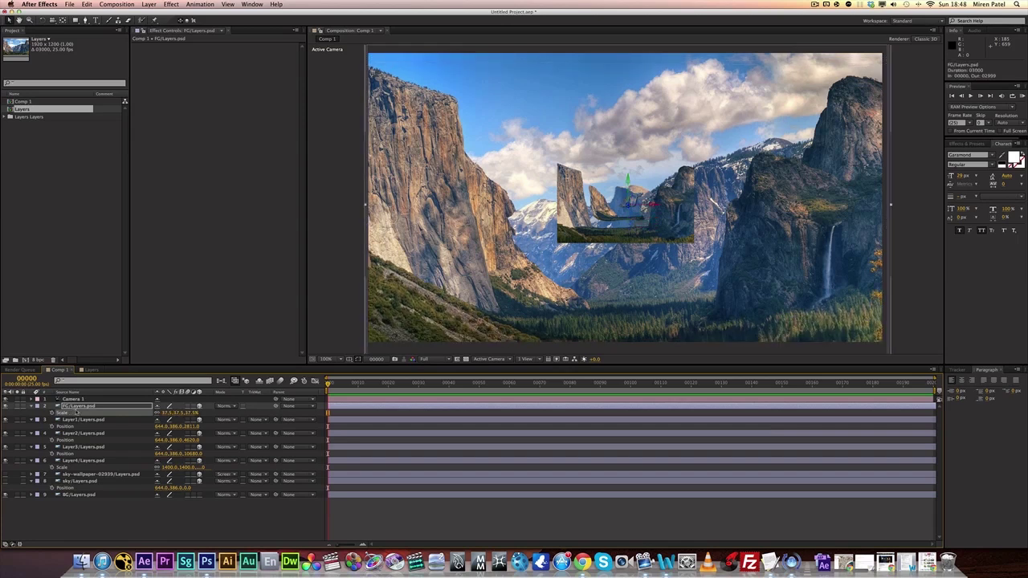
key("p")
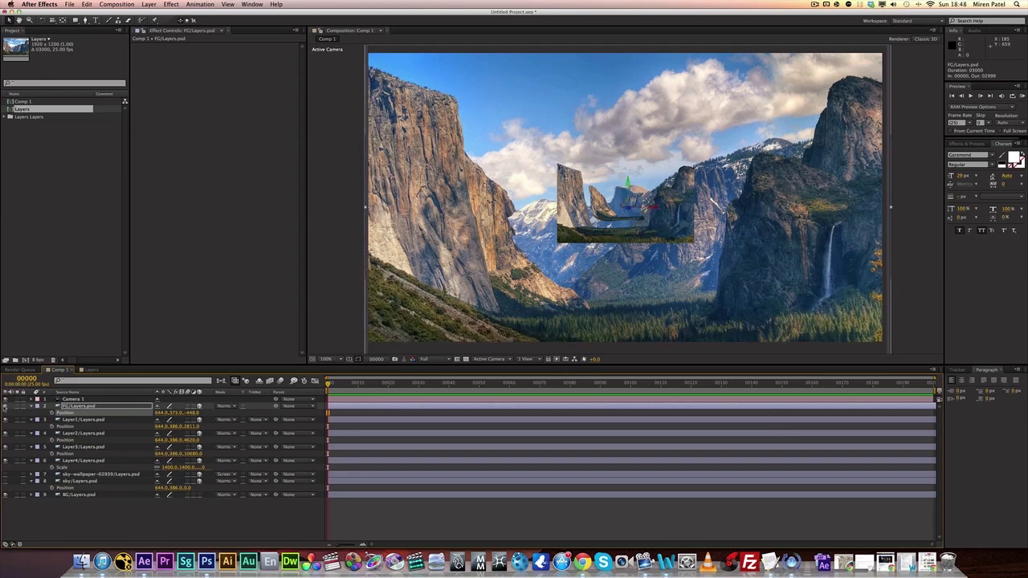
left_click_drag(160, 413, 178, 413)
left_click_drag(162, 413, 161, 412)
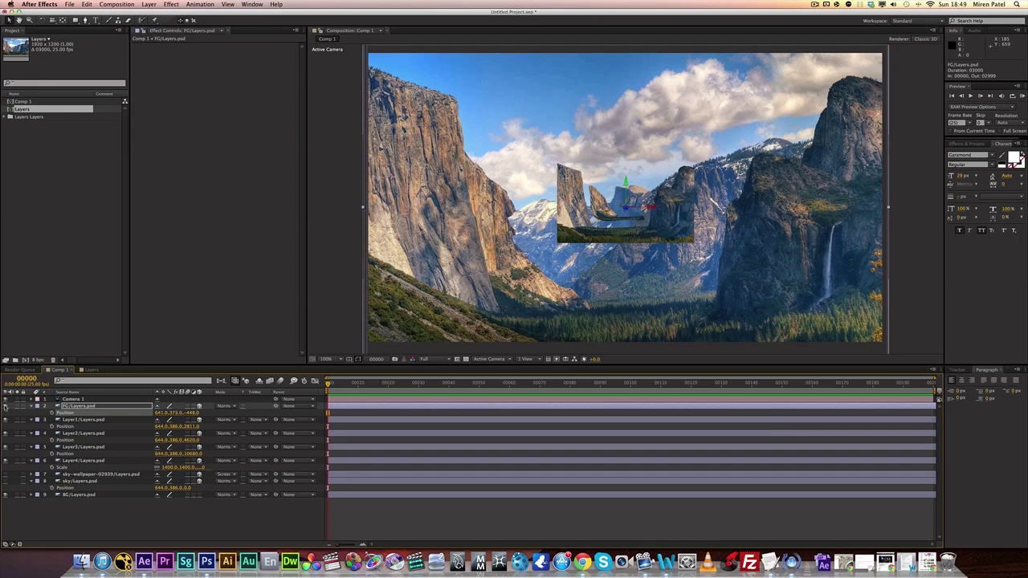
Scale Layer1/Layers.psd up to about 262% and set its Position to 651, 459, 2811 to match the cliffs in the BG picture.
left_click(84, 419)
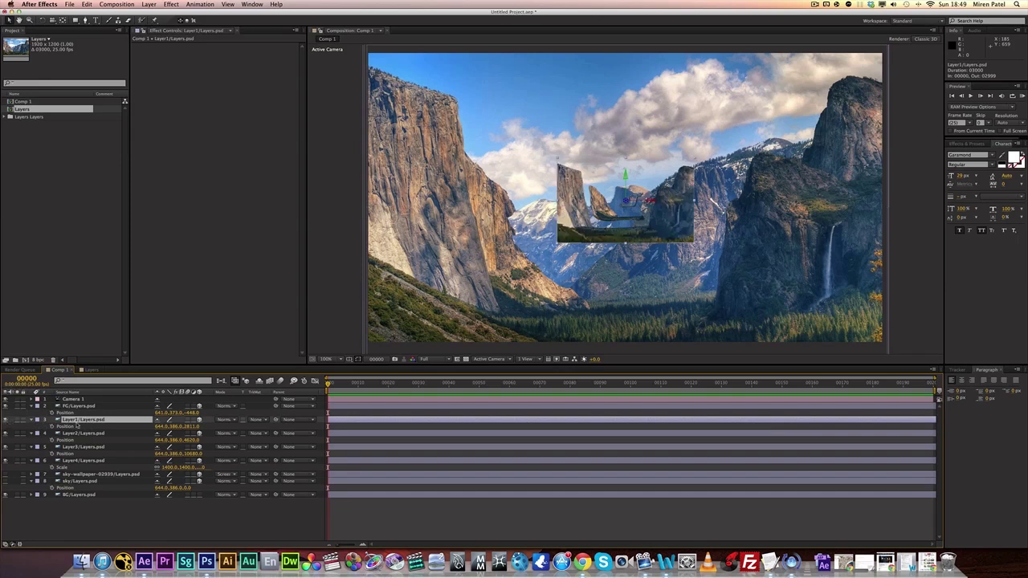
key("s")
left_click_drag(165, 428, 252, 433)
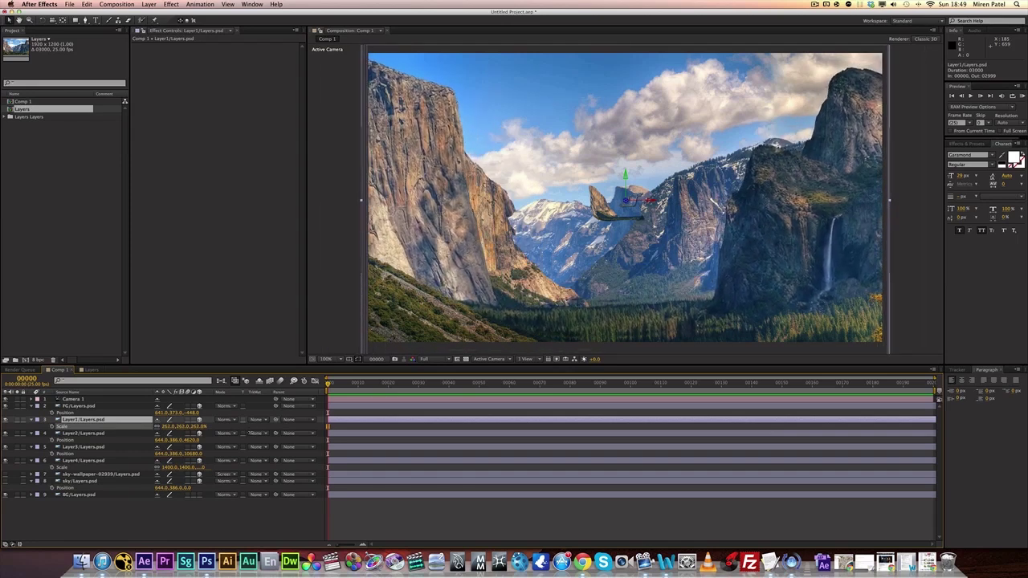
key("Return")
key("p")
mouse_move(178, 427)
left_mouse_down()
mouse_move(213, 427)
mouse_move(167, 427)
left_mouse_up()
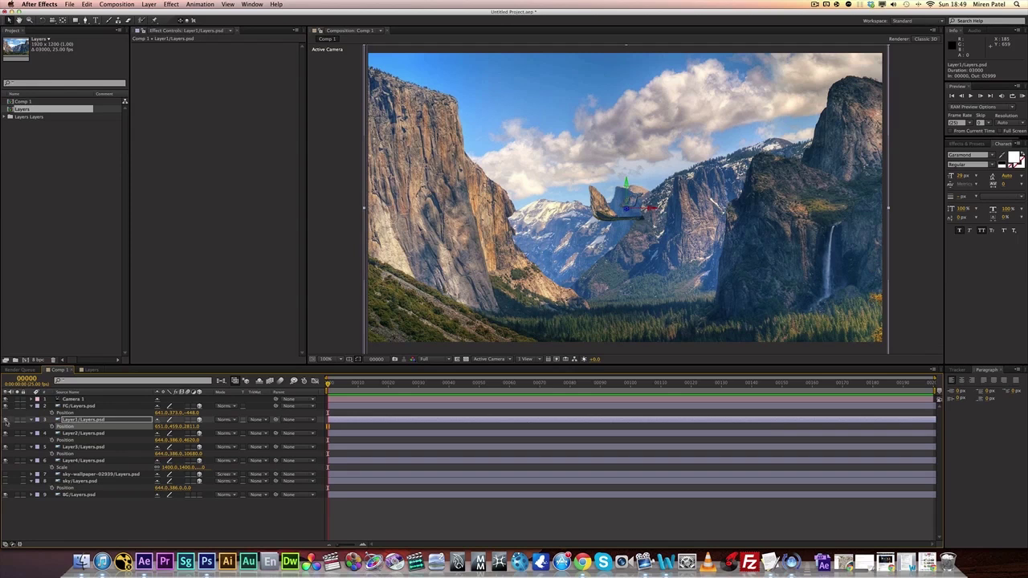
Enlarge Layer2/Layers.psd and Layer3/Layers.psd to match the BG picture, with Positions 683, 483, 4620 and 699, 662, 10680.
left_click(78, 435)
key("s")
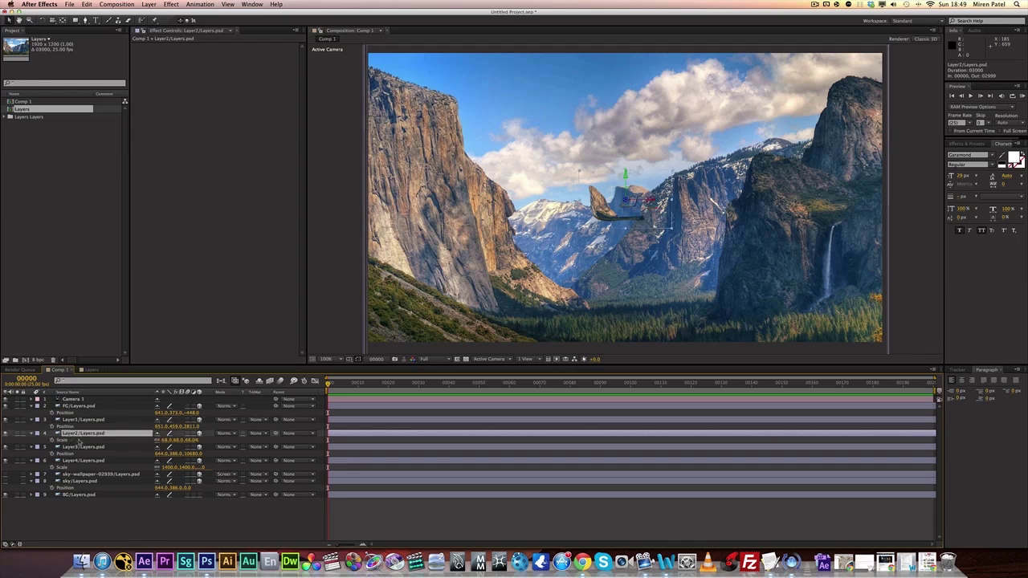
left_click_drag(164, 440, 486, 468)
key("p")
left_click(6, 434)
left_click(83, 446)
key("s")
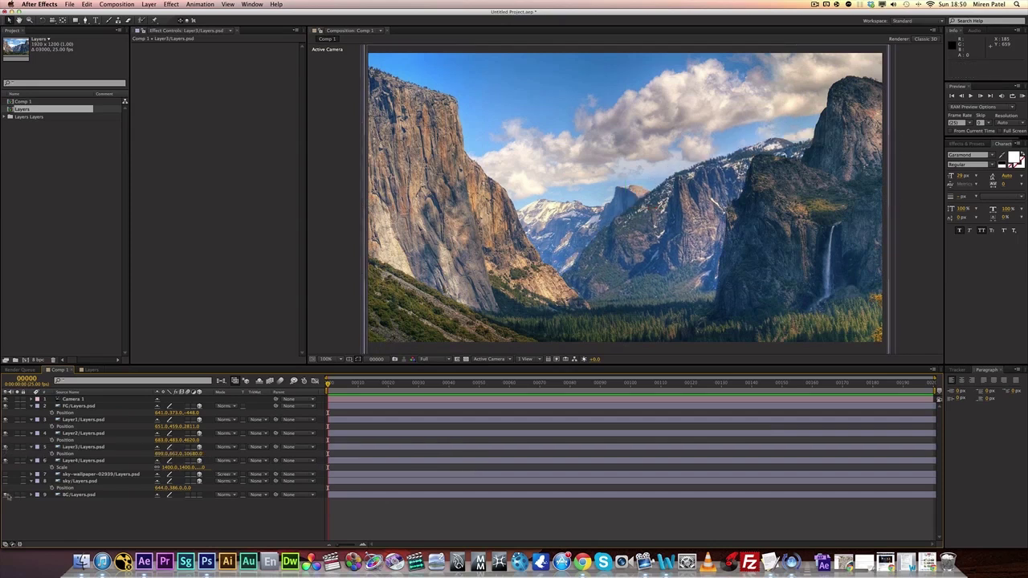
Hide the BG/Layers.psd reference and show the sky-wallpaper-02939/Layers.psd and sky/Layers.psd layers.
left_click(7, 494)
left_click(79, 476)
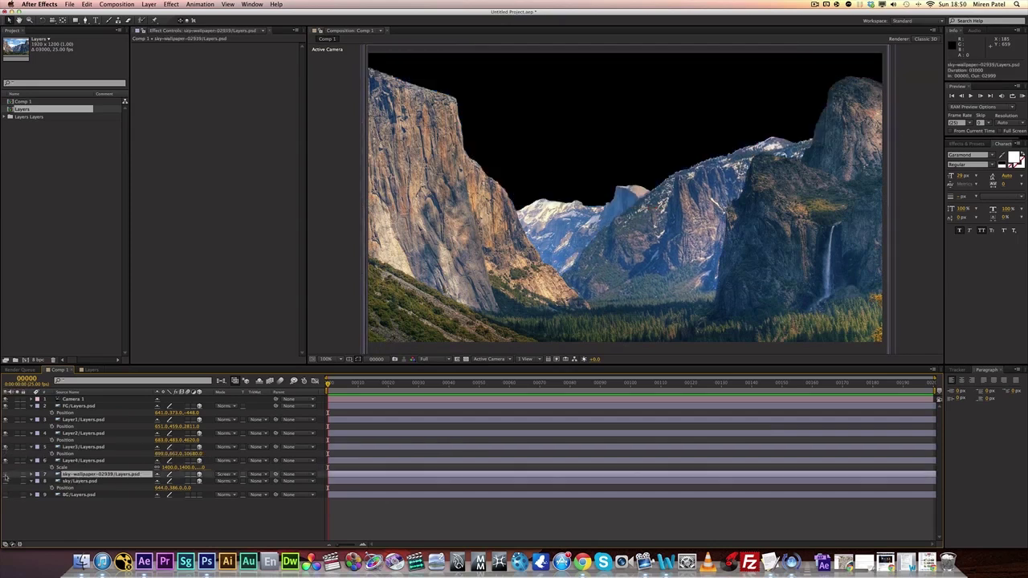
left_click(6, 479)
Copy Layer4/Layers.psd's Position of 750.7, 883.8, 19654 to the sky-wallpaper-02939/Layers.psd and sky/Layers.psd layers.
left_click(83, 460)
key("p")
key("Return")
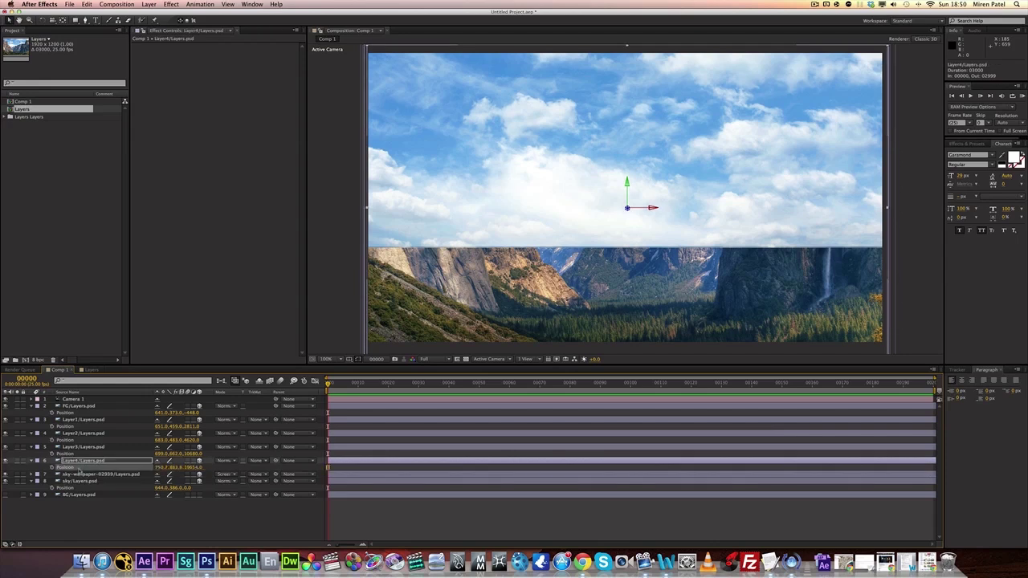
left_click(83, 474)
key("p")
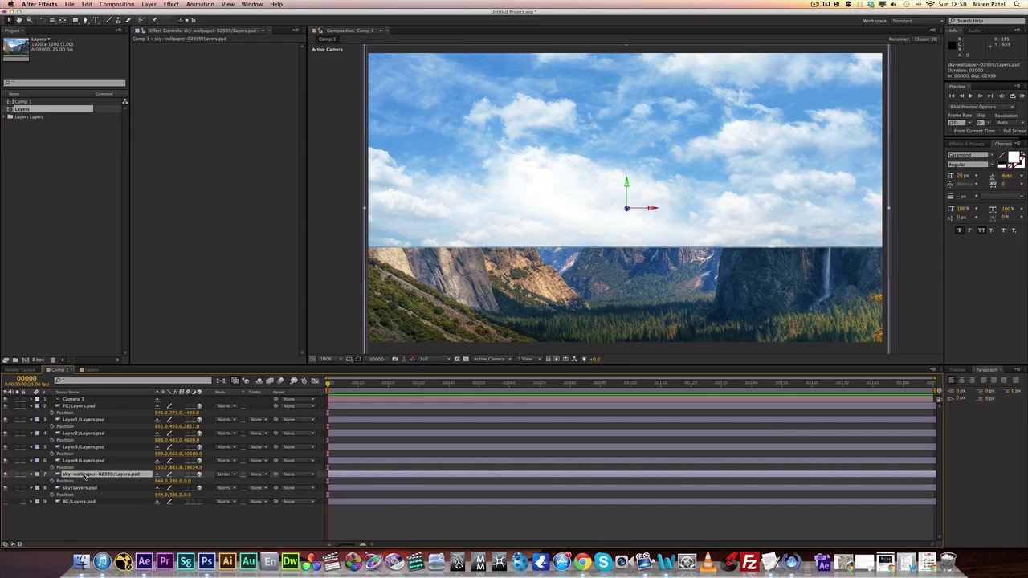
left_click(78, 481)
key("ctrl+v")
left_click(84, 488)
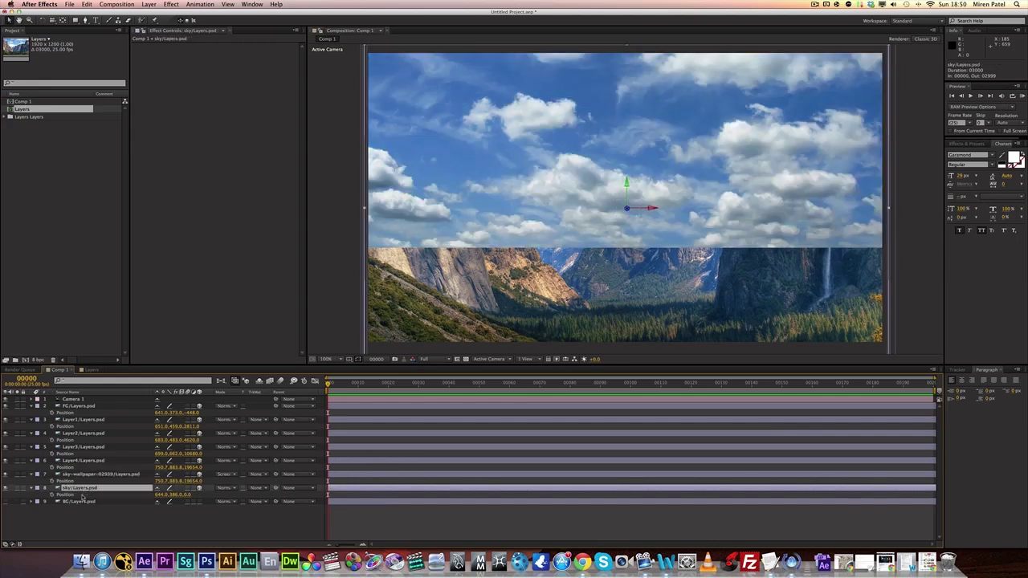
key("ctrl+v")
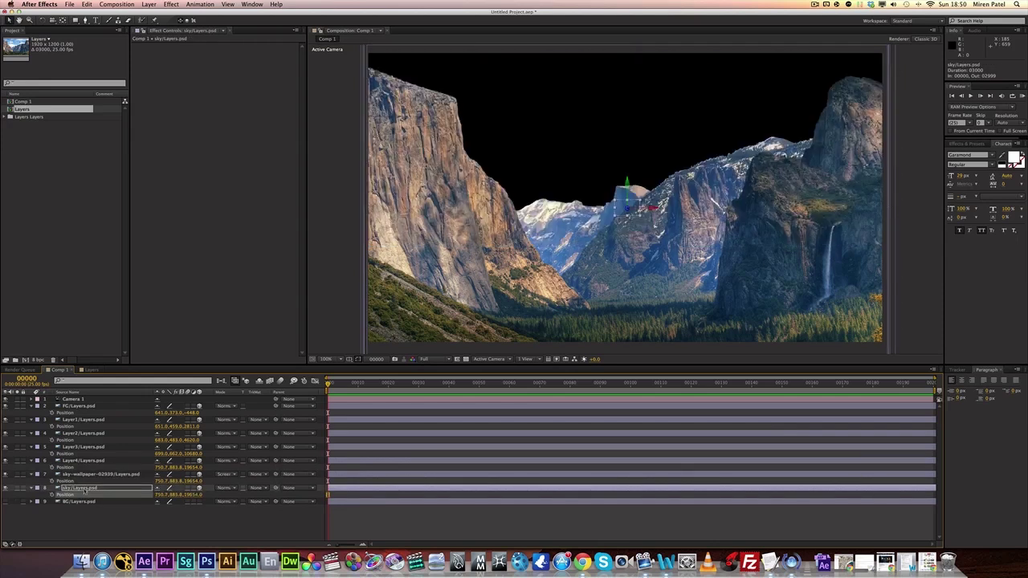
left_click(94, 507)
Scale sky-wallpaper-02939/Layers.psd up to 1413% so it fills the sky behind the mountains.
left_click(86, 474)
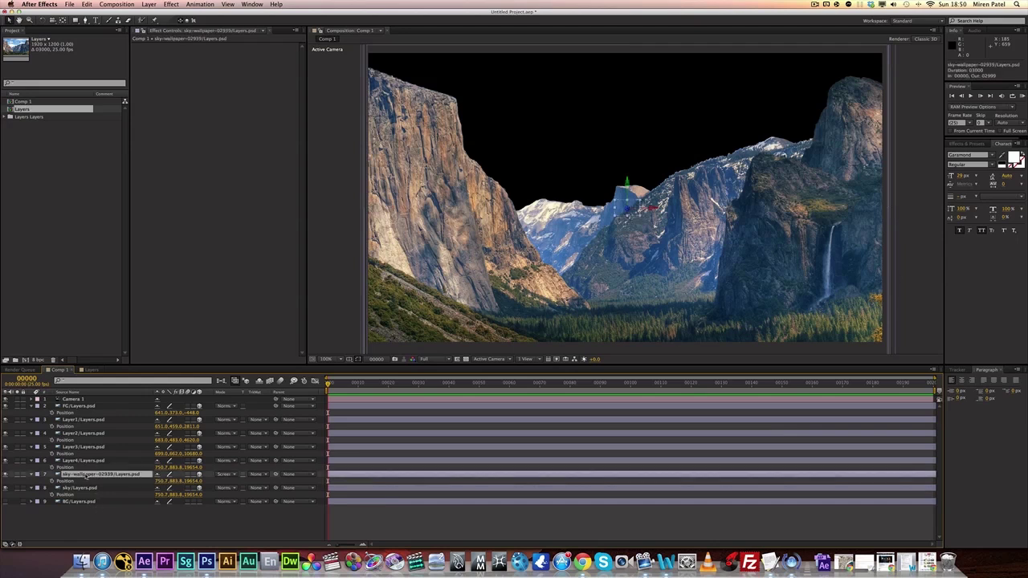
key("s")
left_click(84, 489)
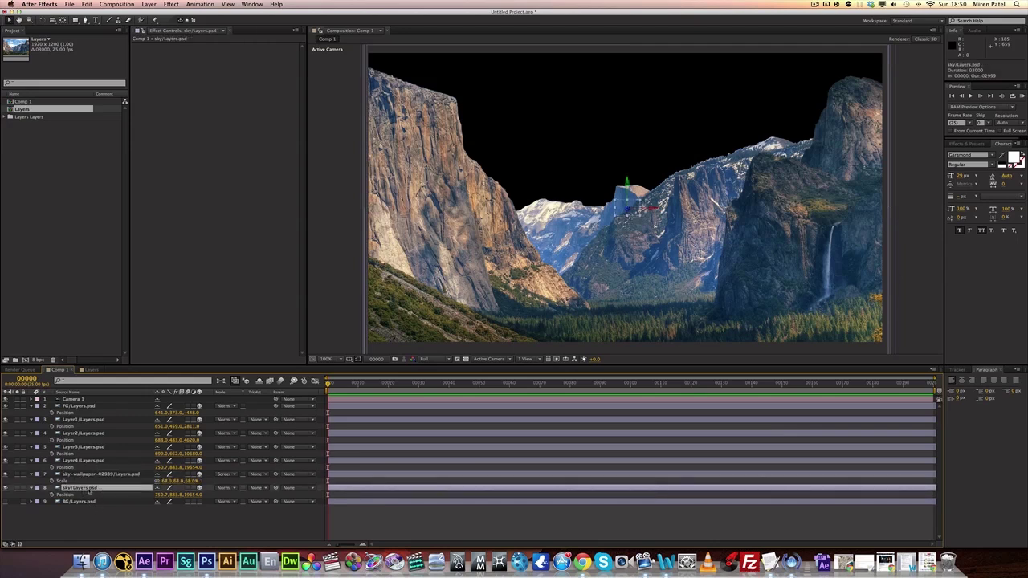
key("s")
left_click_drag(165, 481, 713, 488)
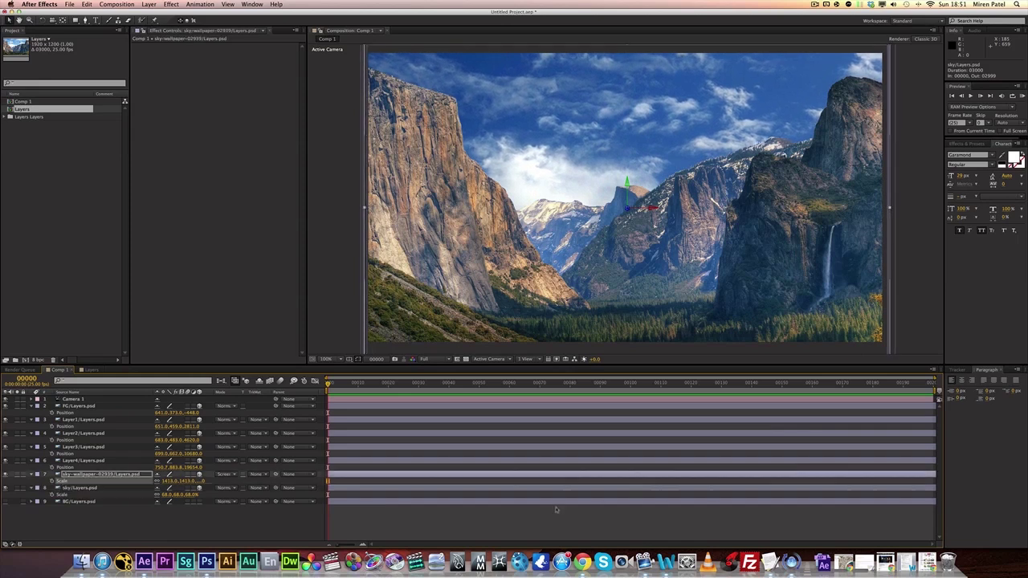
Scale sky/Layers.psd up until it extends beyond both sides of the frame behind the mountains.
left_click(123, 488)
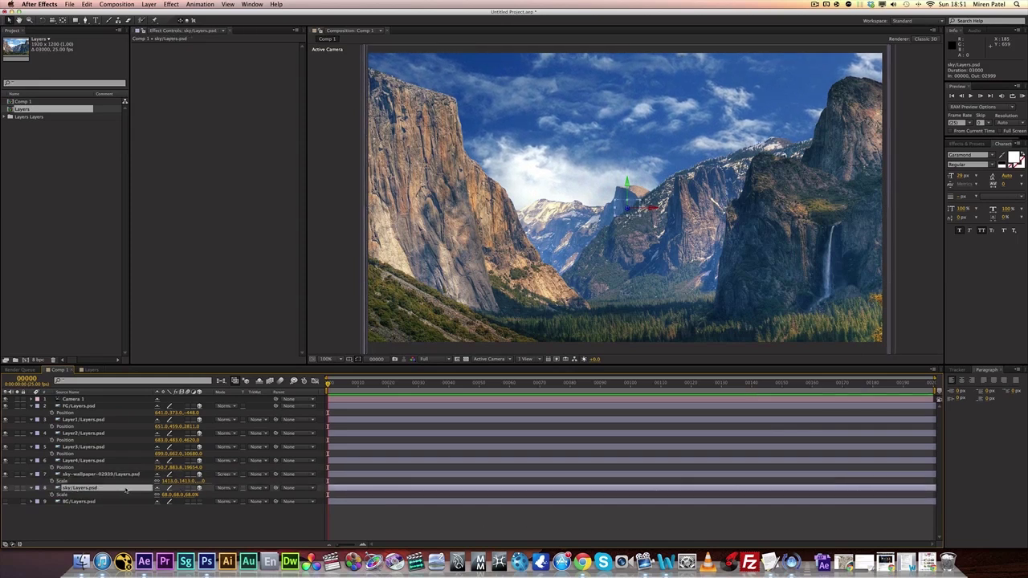
key("s")
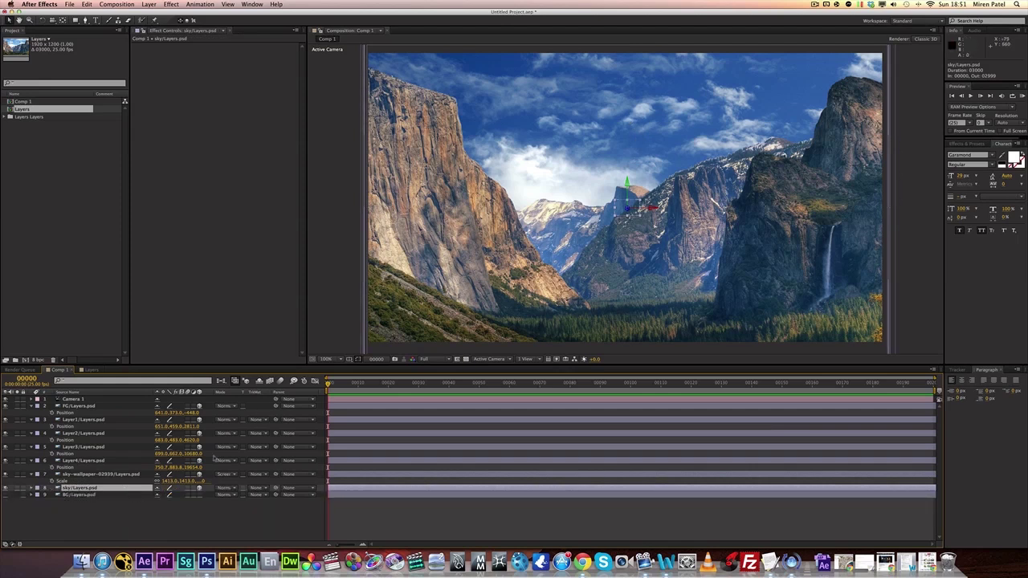
left_click(90, 510)
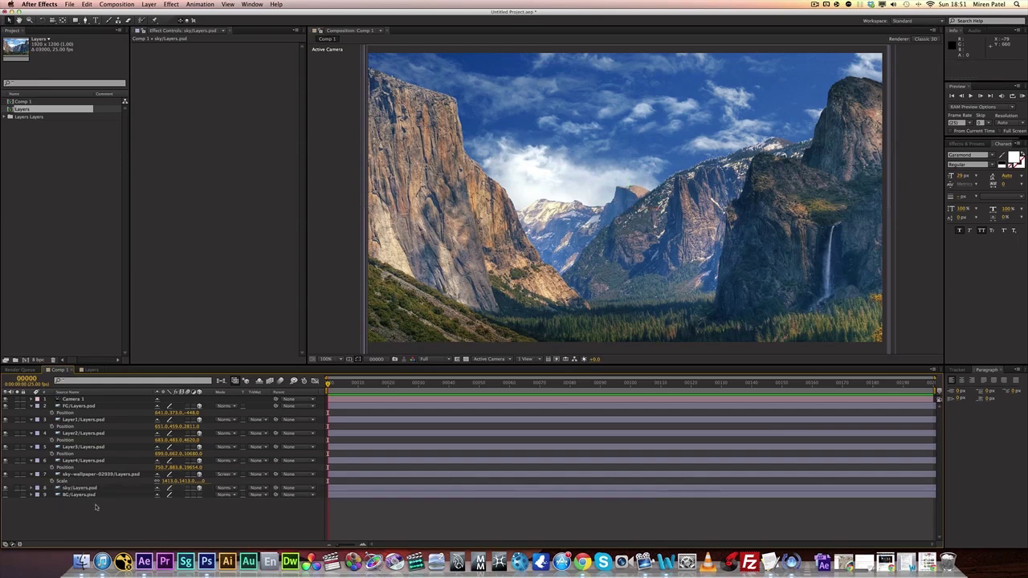
left_click(81, 488)
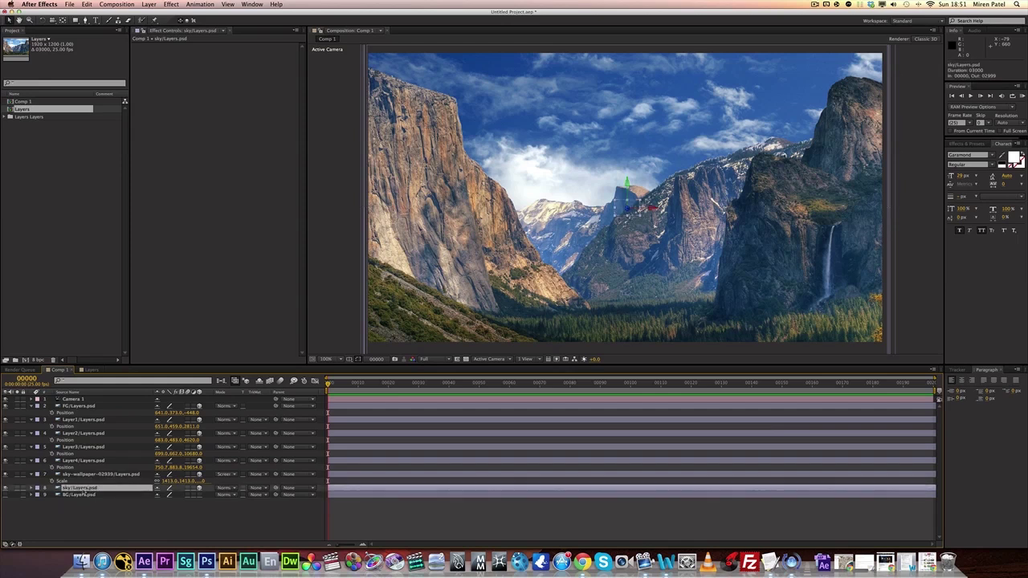
key("s")
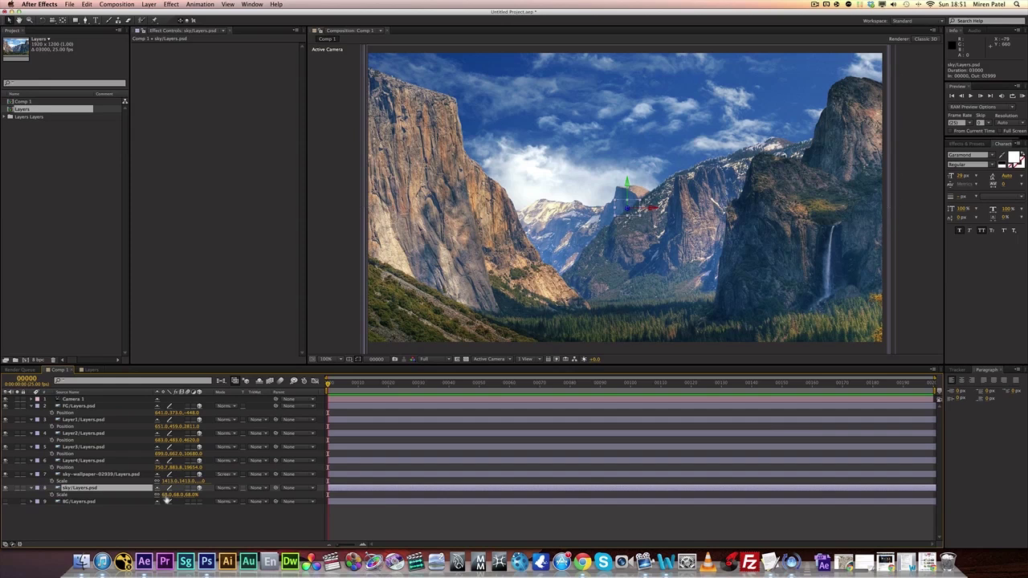
left_click_drag(166, 494, 825, 537)
left_click(140, 523)
Keyframe the Position of sky/Layers.psd at frame 0 and reduce its X value at frame 199 to make the sky drift.
left_click(105, 488)
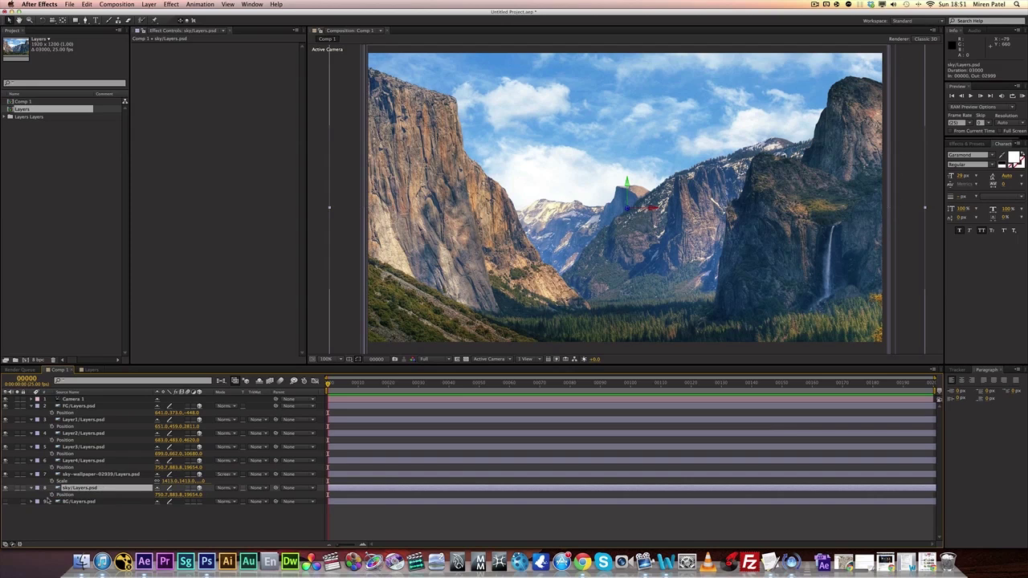
key("alt+shift+p")
left_click(928, 383)
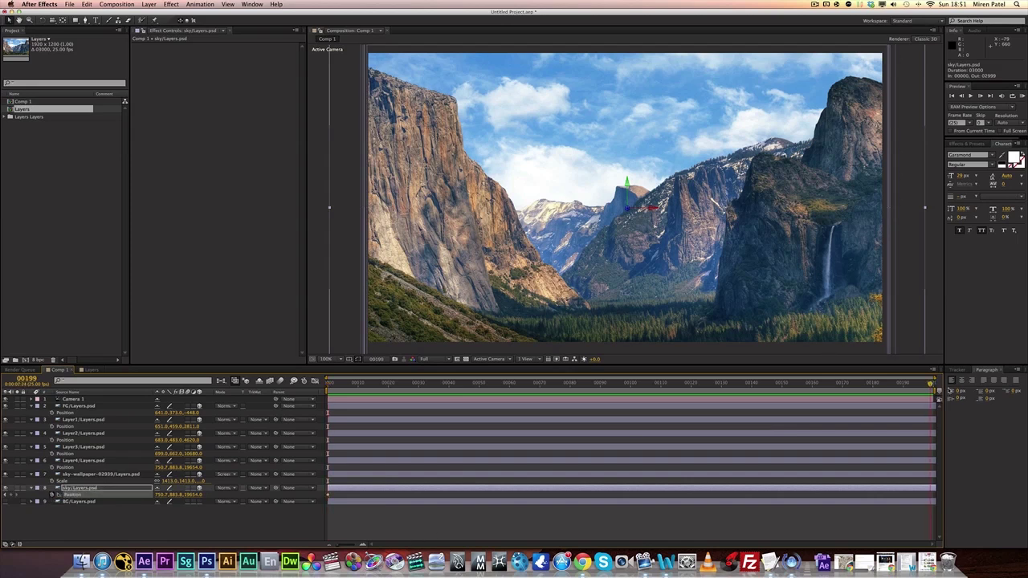
left_click_drag(160, 495, 136, 495)
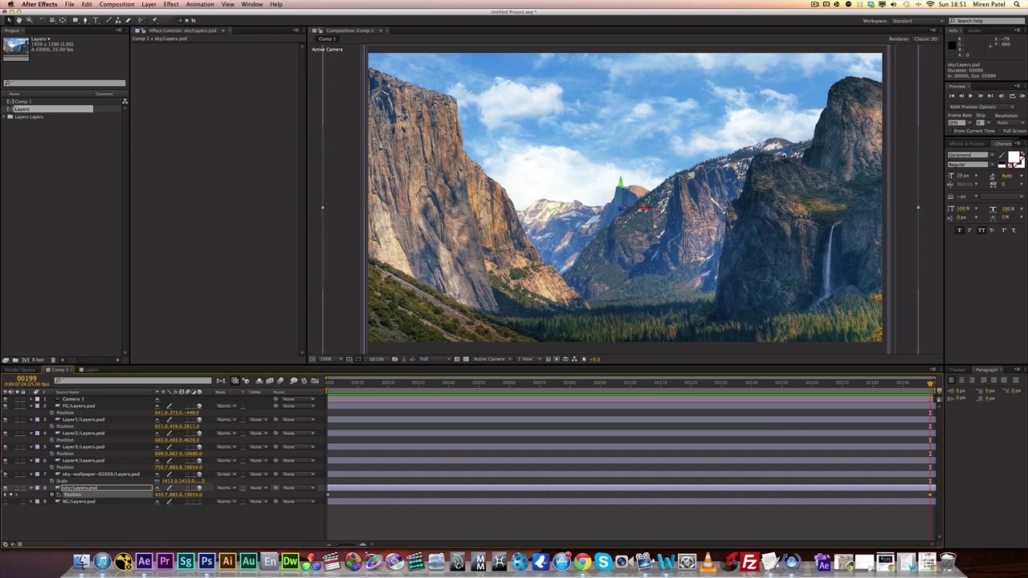
left_click_drag(930, 383, 585, 384)
Animate sky-wallpaper-02939/Layers.psd from its frame 0 Position keyframe to an X position of about 451.7 at frame 199.
key("Home")
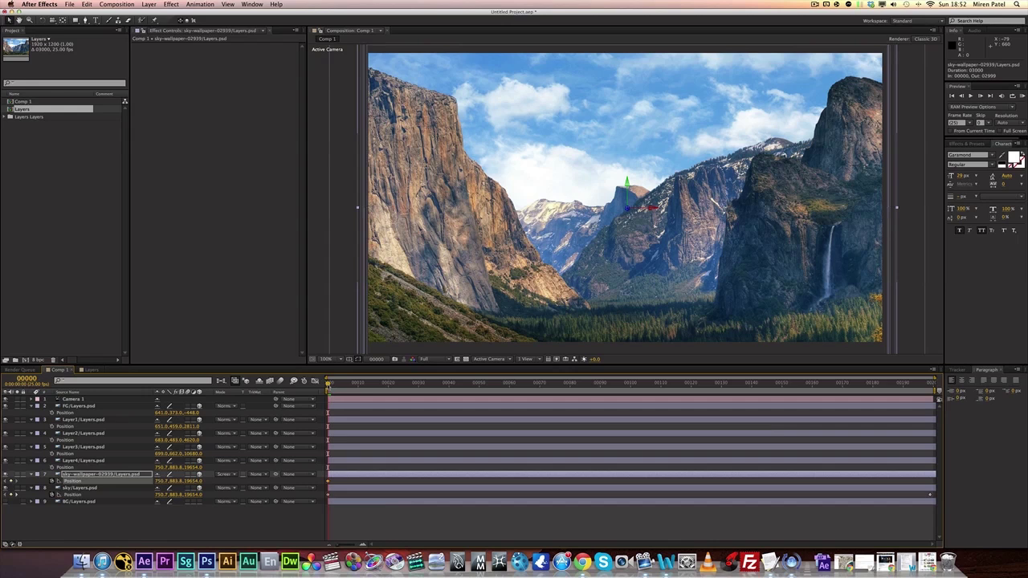
left_click_drag(366, 383, 1009, 405)
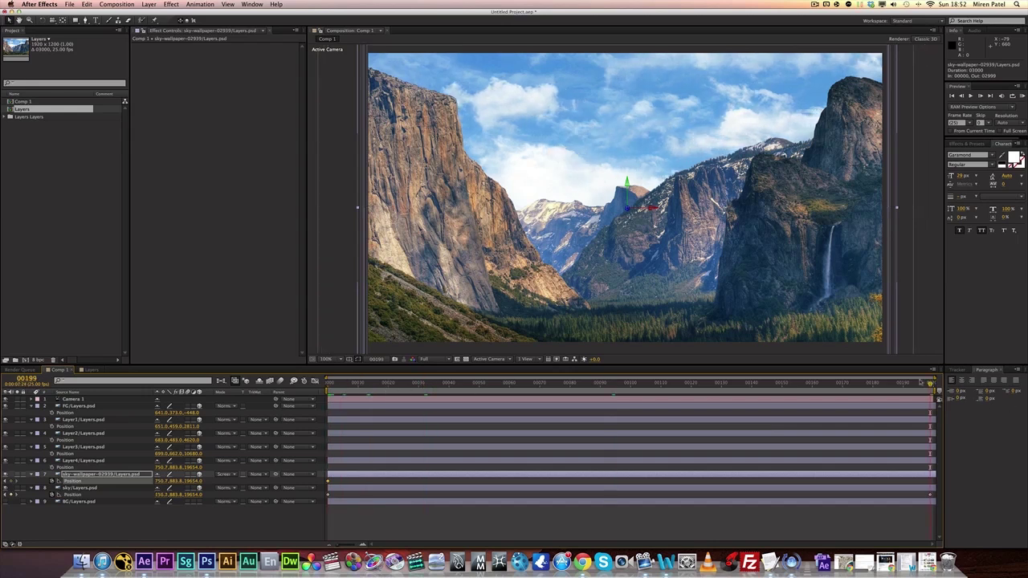
left_click_drag(159, 481, 80, 481)
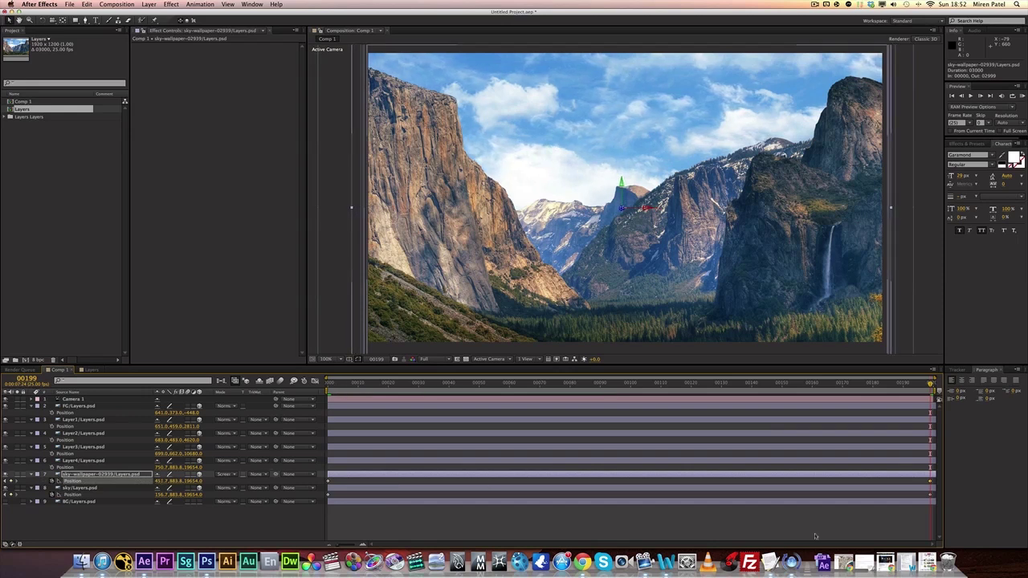
left_click(331, 382)
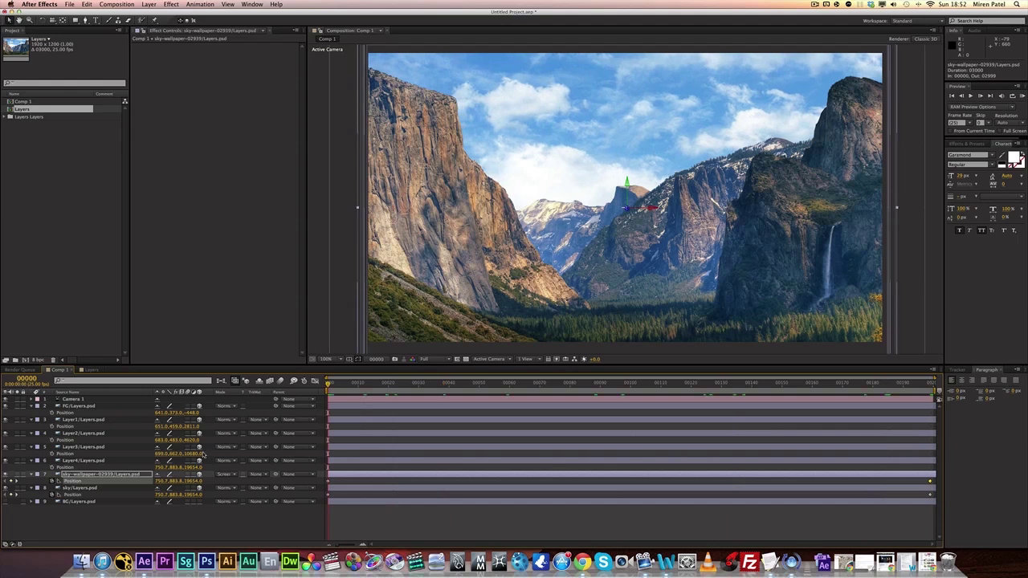
left_click(218, 522)
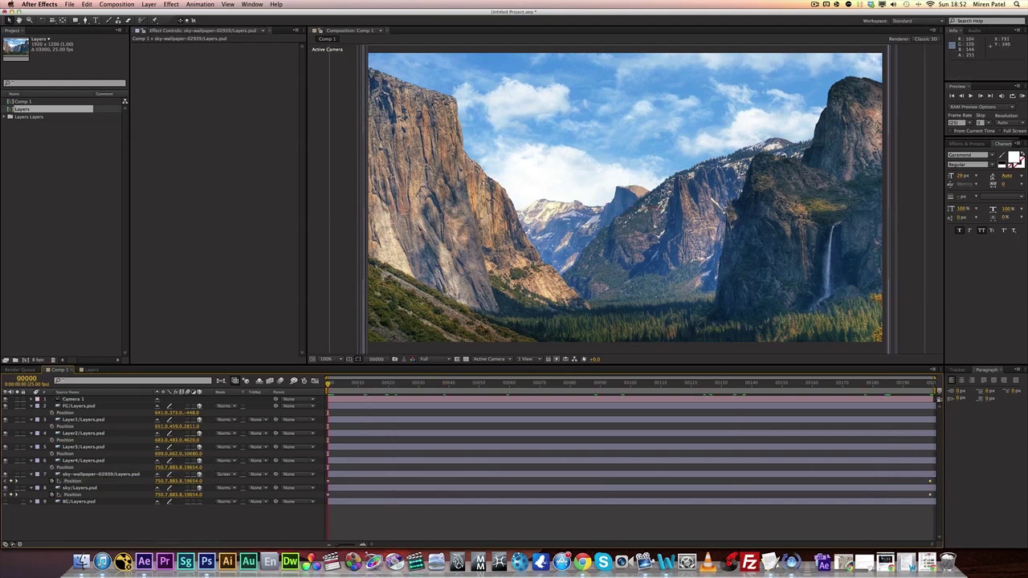
Keyframe Camera 1's Position at frame 0 and move it forward to a Z value of -332.6 at frame 199.
left_click(71, 399)
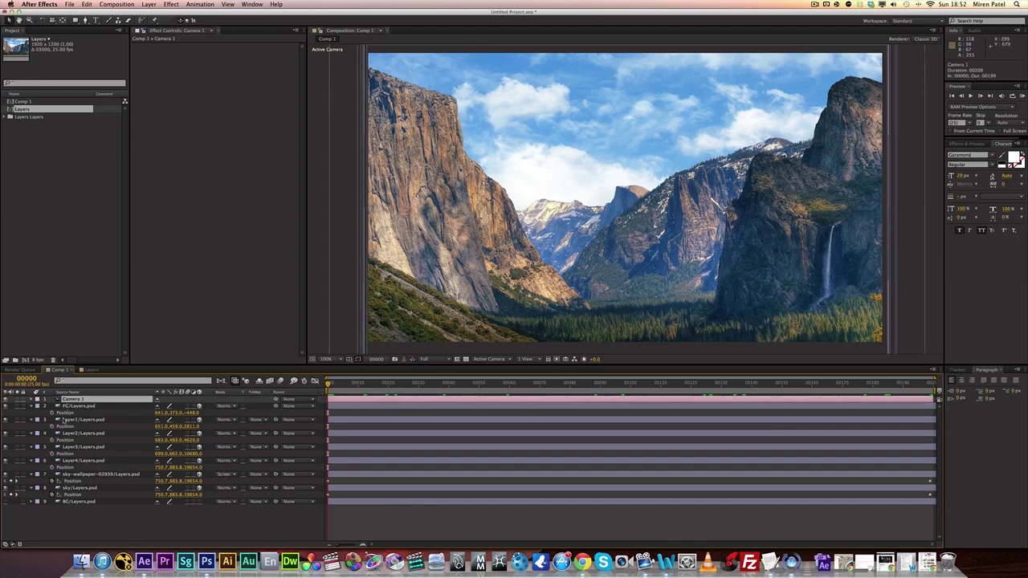
key("p")
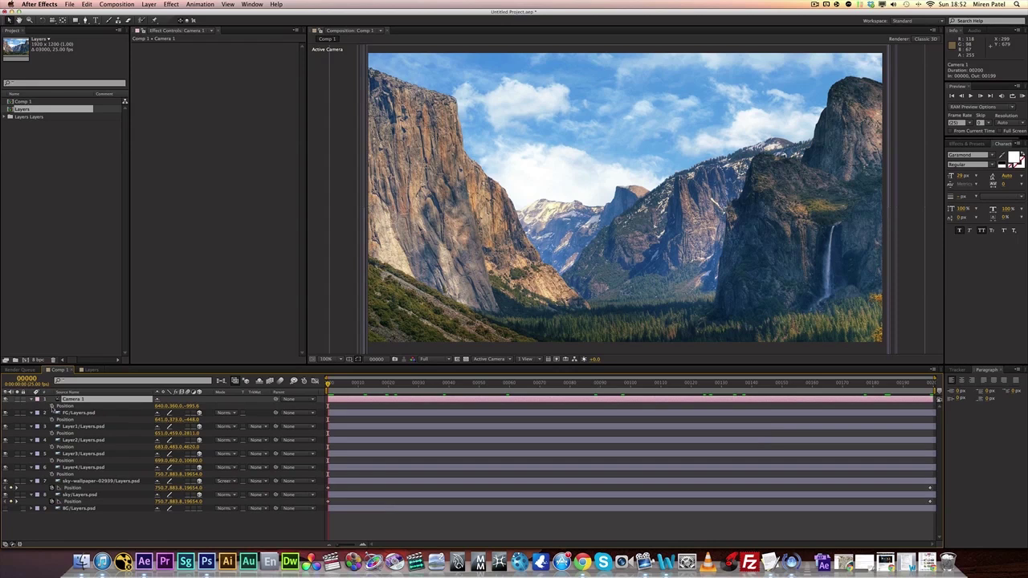
left_click(52, 406)
left_click(930, 385)
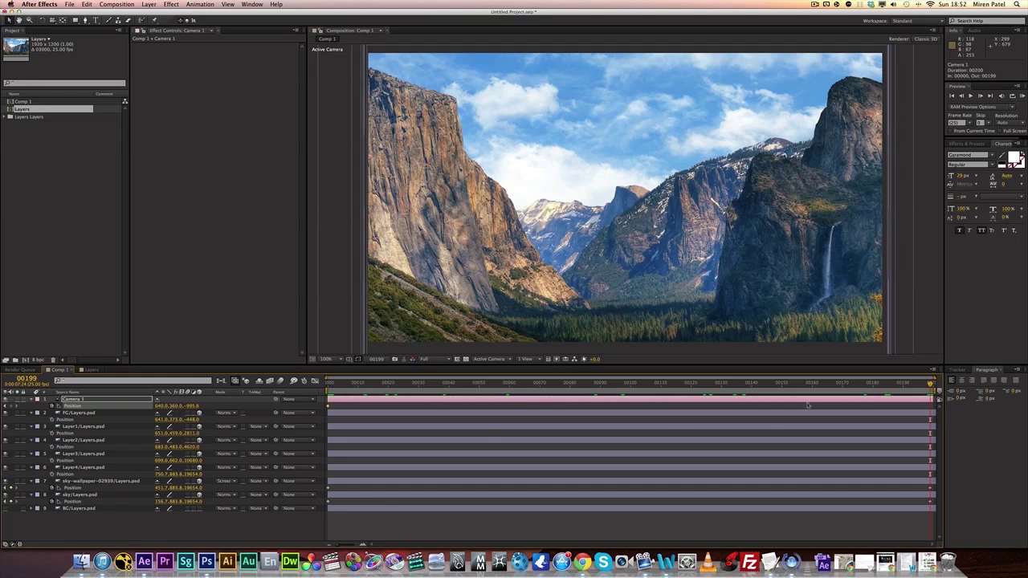
left_click_drag(193, 406, 460, 415)
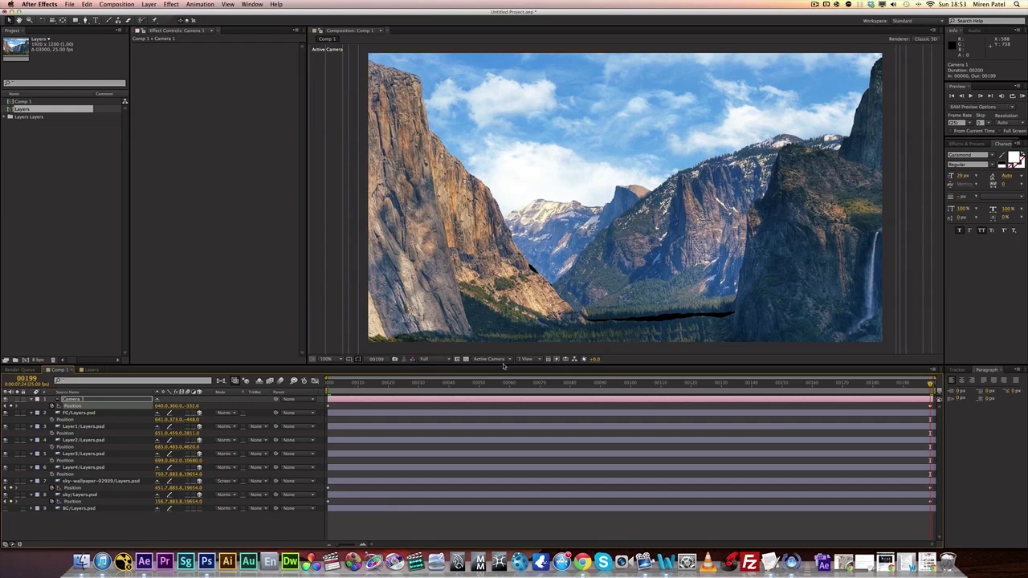
left_click_drag(172, 406, 186, 409)
Expand Camera 1's transform properties and keyframe its Point of Interest at frame 0.
left_click(36, 399)
left_click(32, 401)
left_click(32, 400)
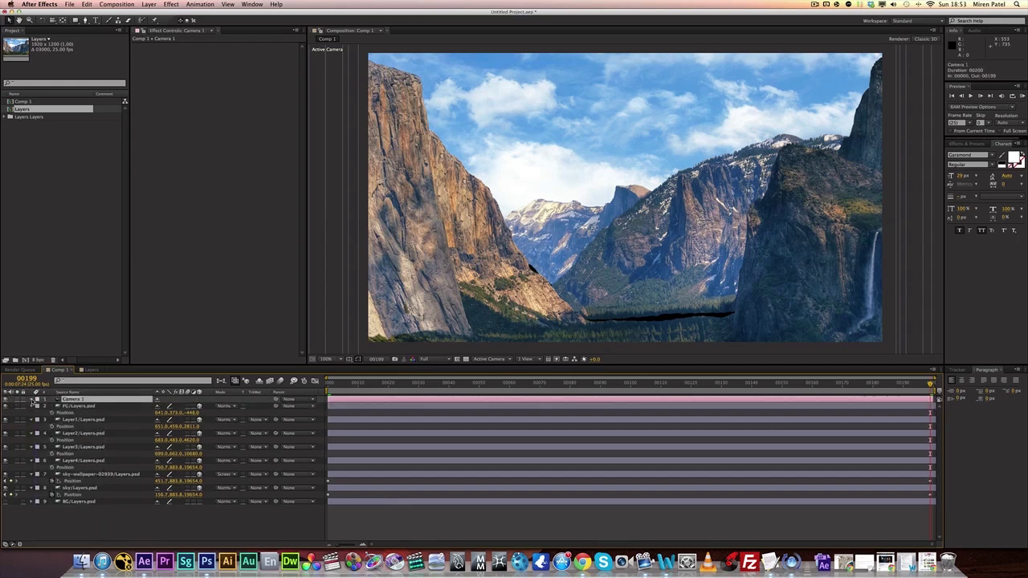
left_click(32, 400)
left_click_drag(330, 386, 322, 389)
left_click(51, 412)
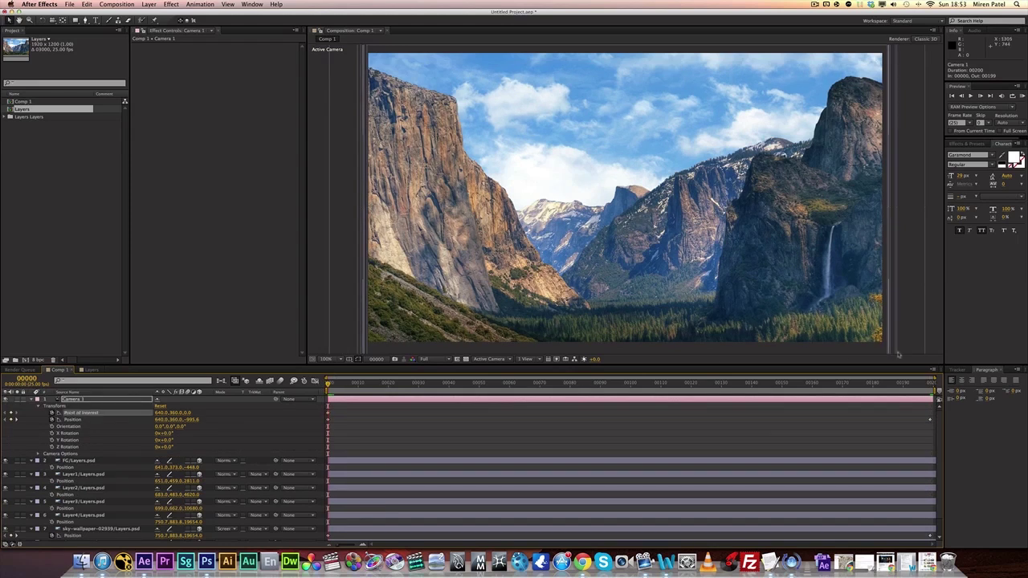
At frame 199, track Camera 1 vertically until its Position and Point of Interest Y values are about 520, hiding the black gap.
left_click(932, 384)
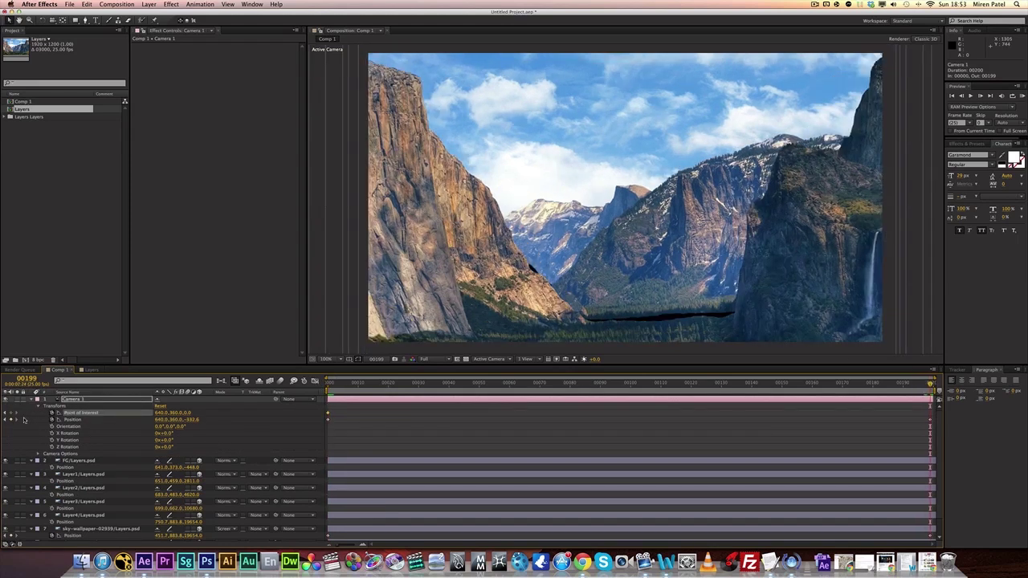
left_click_drag(173, 420, 184, 421)
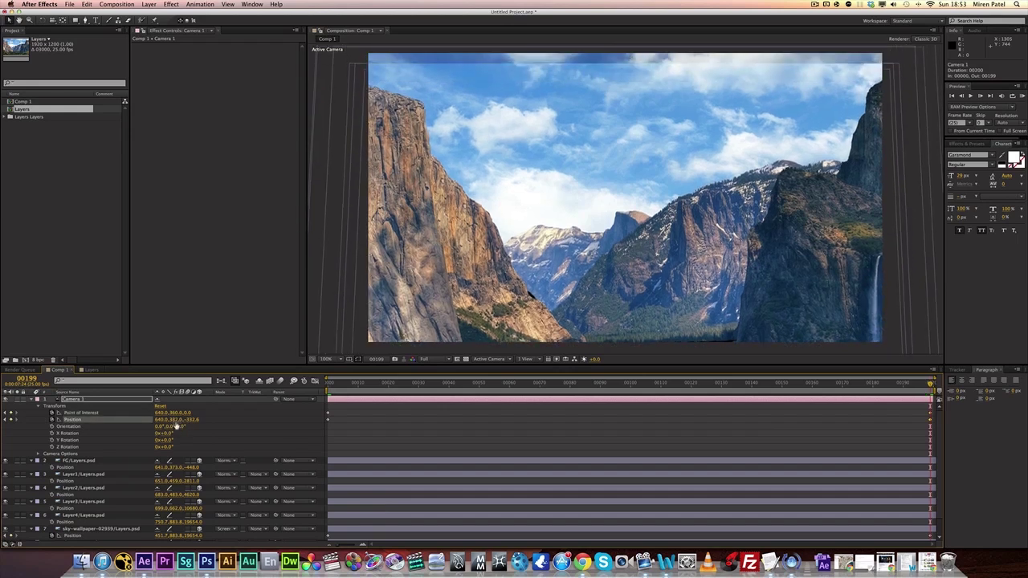
key("super+z")
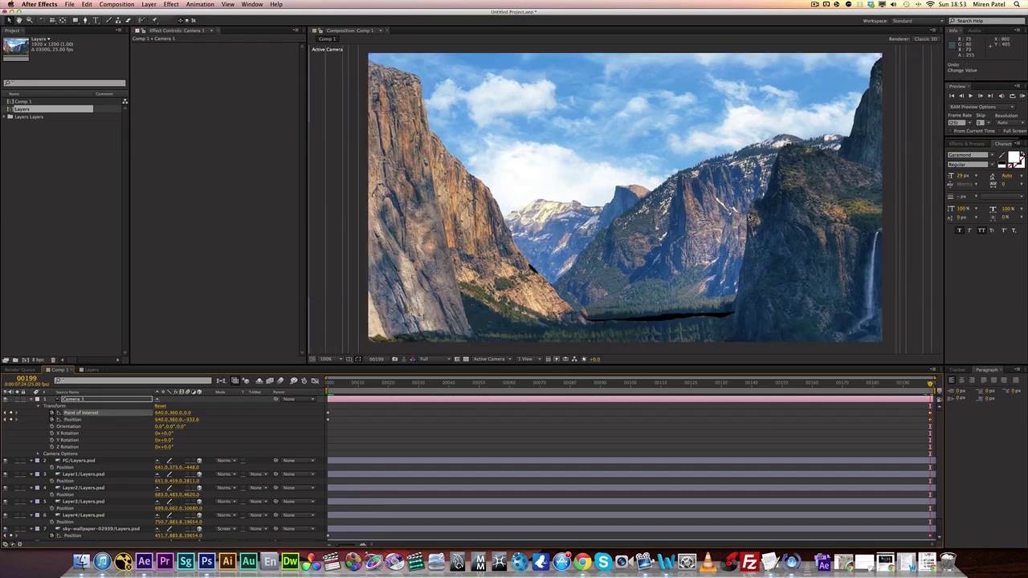
key("c")
key("shift+Down")
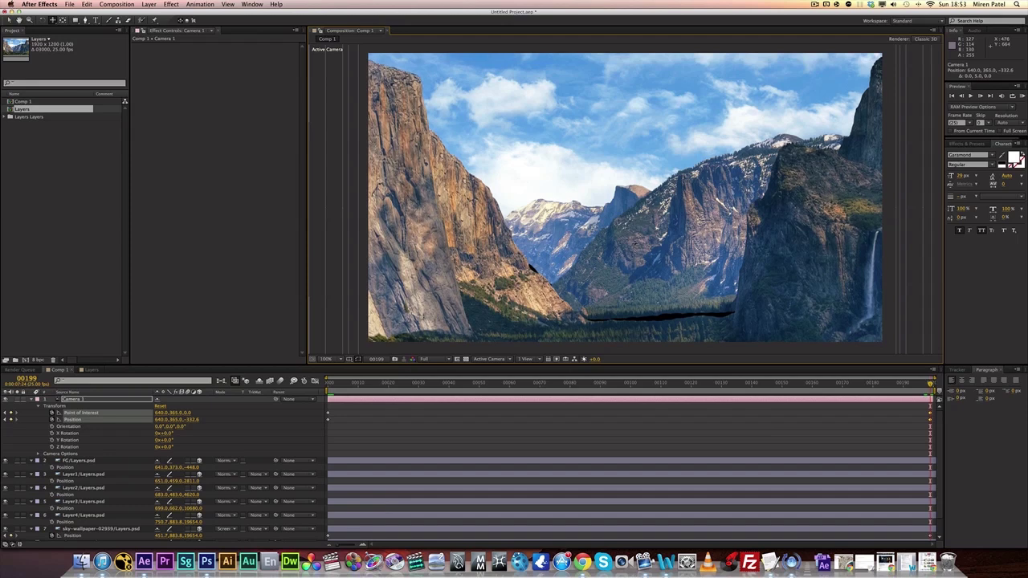
left_click_drag(632, 218, 632, 161)
left_click_drag(624, 272, 627, 190)
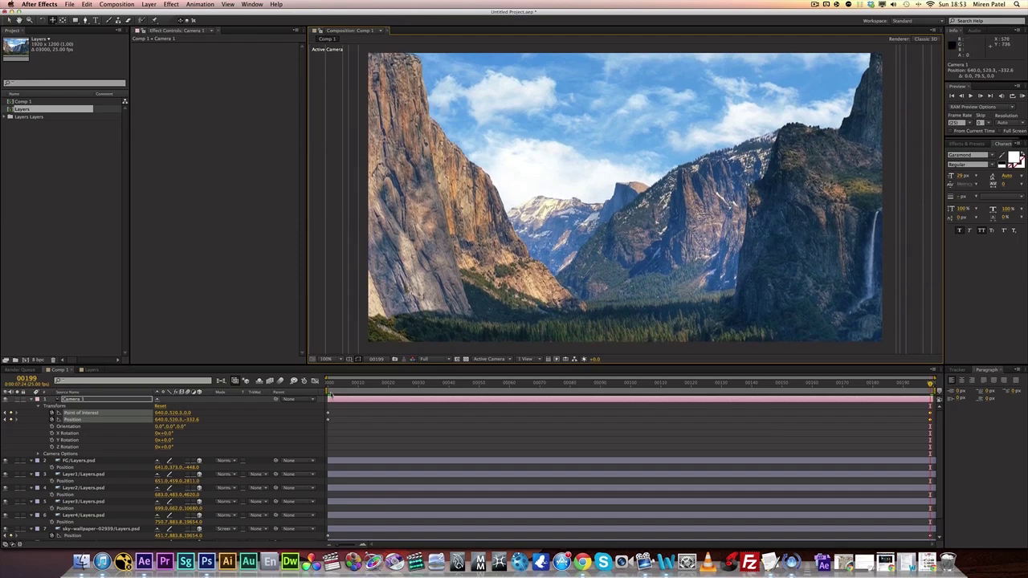
Scrub through the composition from the first frame and preview the camera fly-through.
left_click(330, 384)
left_click_drag(330, 383, 964, 416)
key("space")
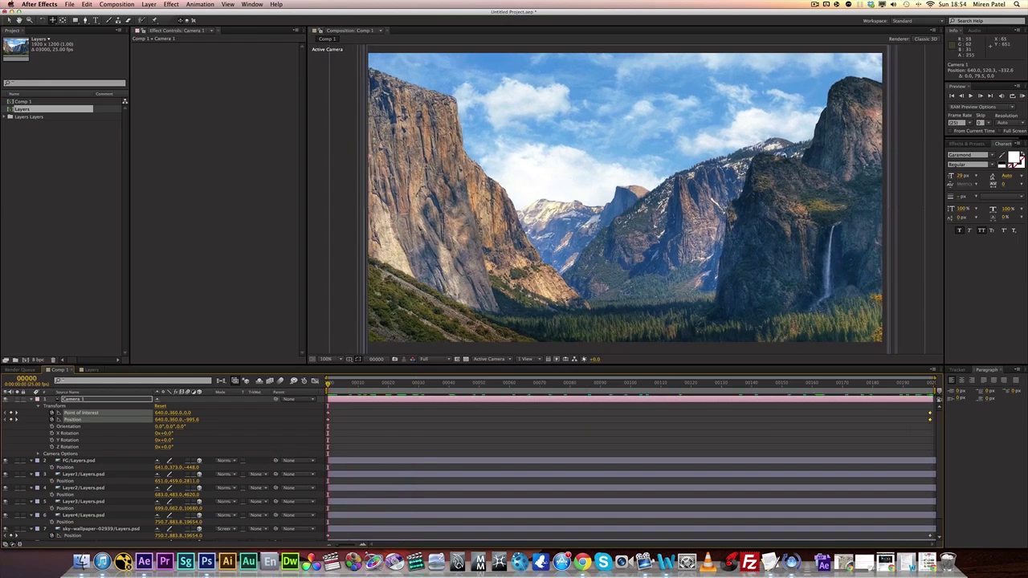
Push the FG layer back in depth to a Position Z value of about 1342, working from the Top view.
left_click(84, 461)
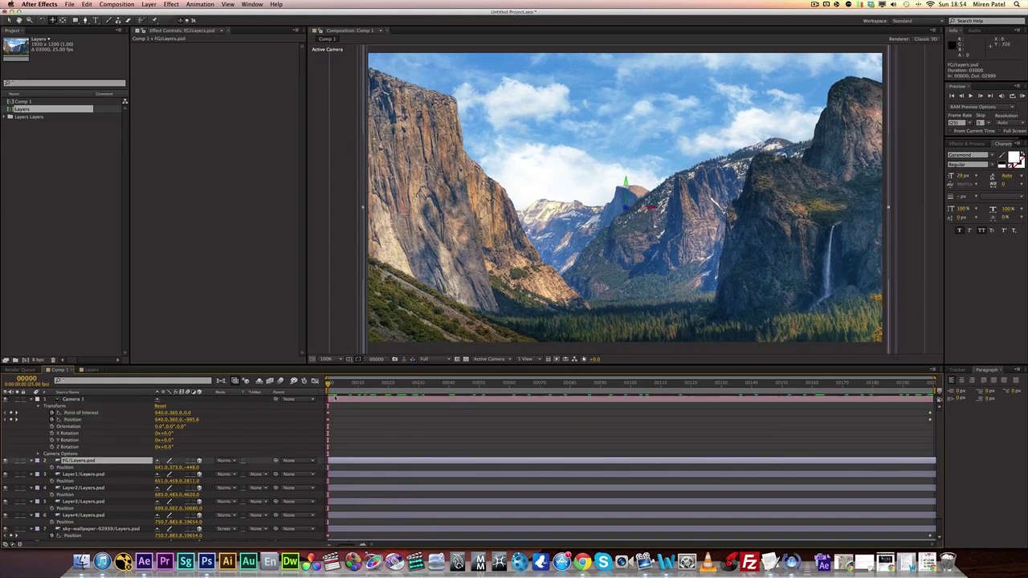
left_click(489, 359)
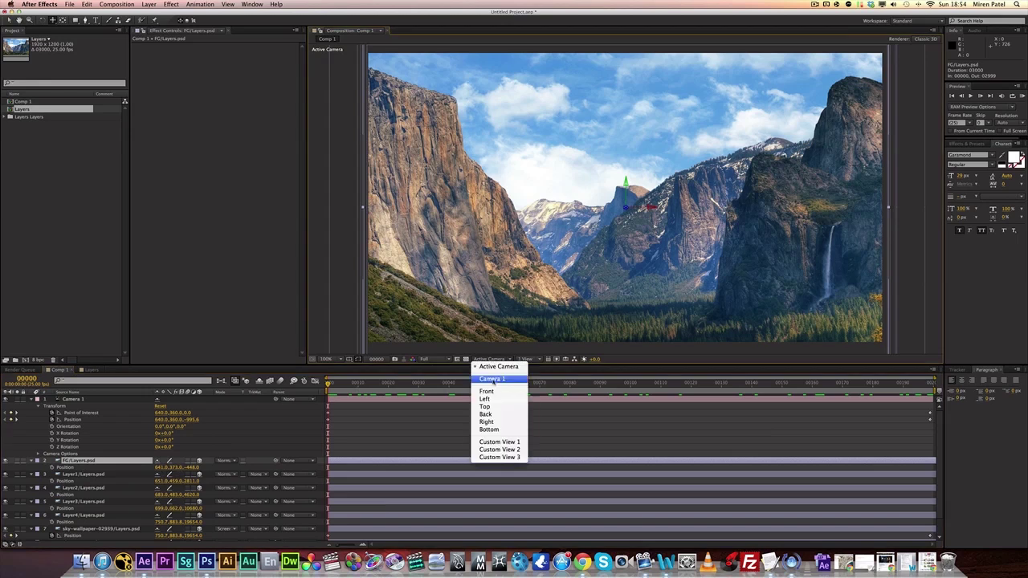
left_click(493, 404)
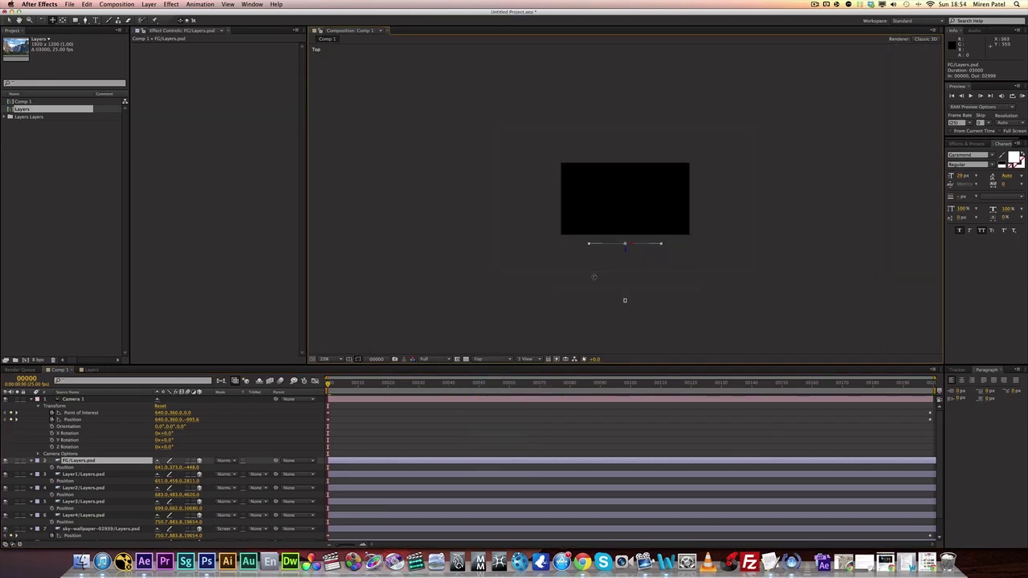
key("comma")
key("comma")
key("comma")
key("comma")
left_click(91, 462)
left_click_drag(192, 468, 899, 463)
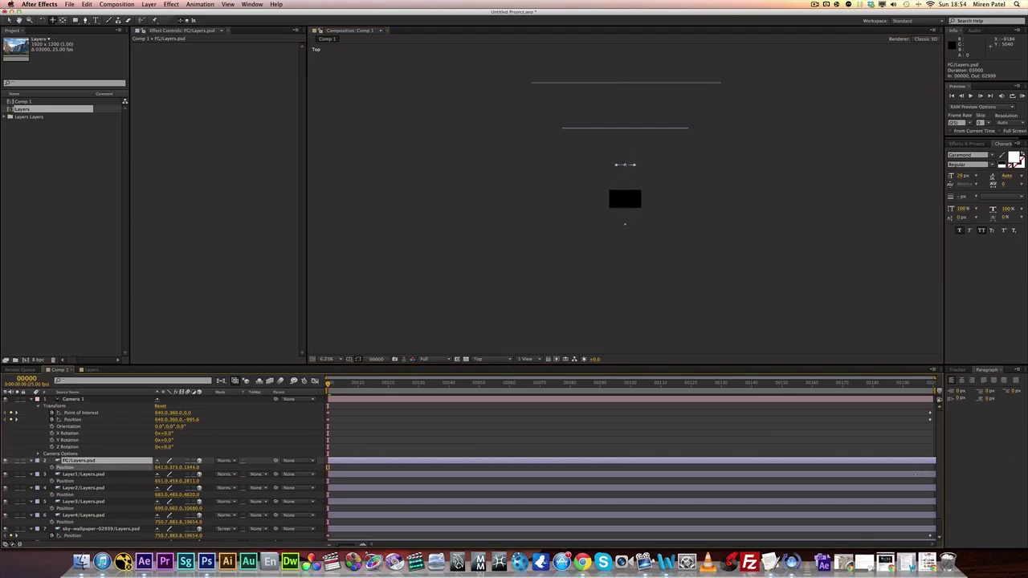
Return to the Active Camera view and scale the FG layer up to 185.5% so it fills the frame again.
left_click(495, 358)
left_click(505, 367)
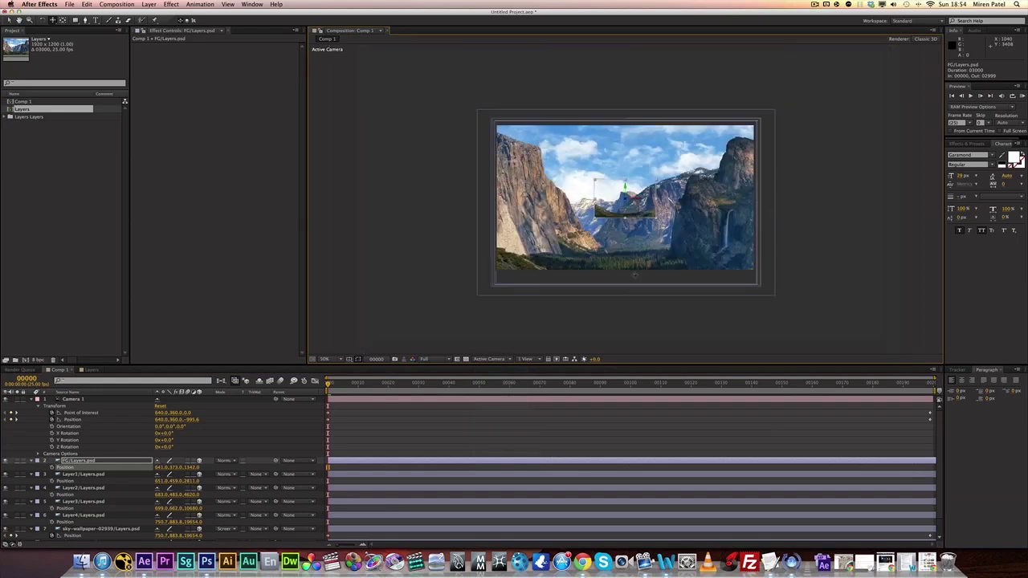
key("s")
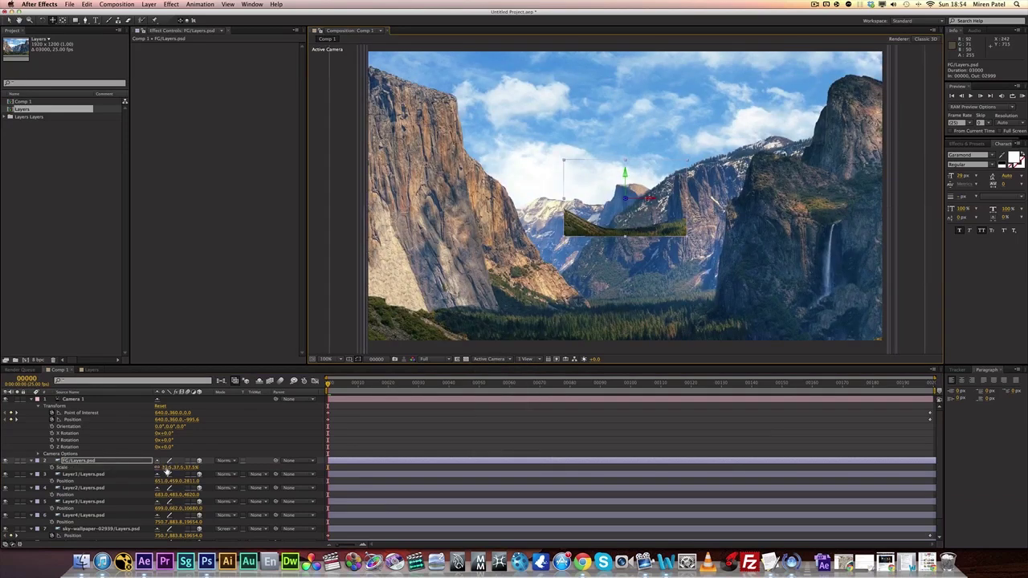
left_click_drag(167, 466, 222, 464)
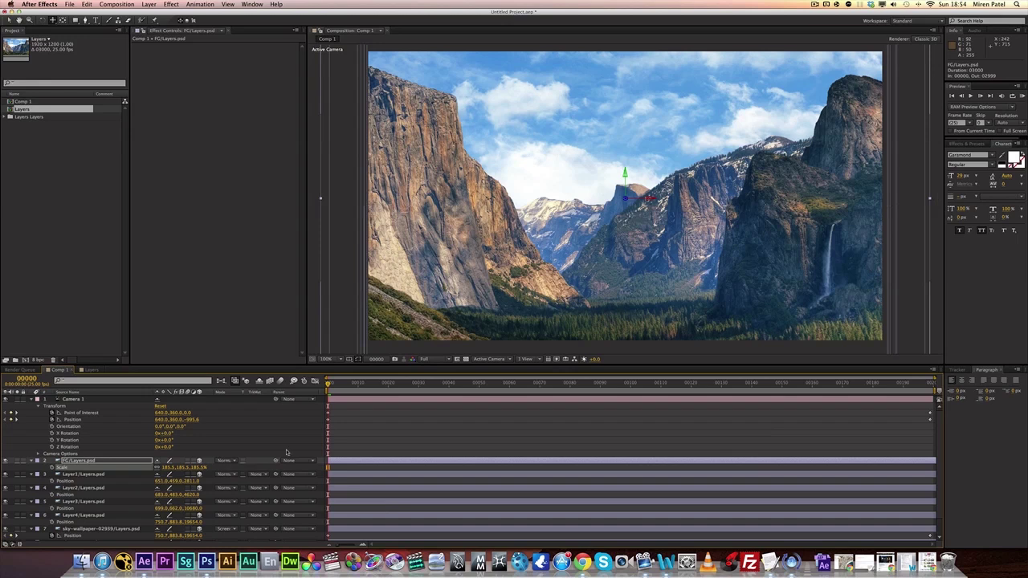
Scrub the start of the composition and RAM preview the fly-through with the repositioned foreground.
left_click_drag(329, 383, 504, 404)
key("Home")
left_click(1022, 96)
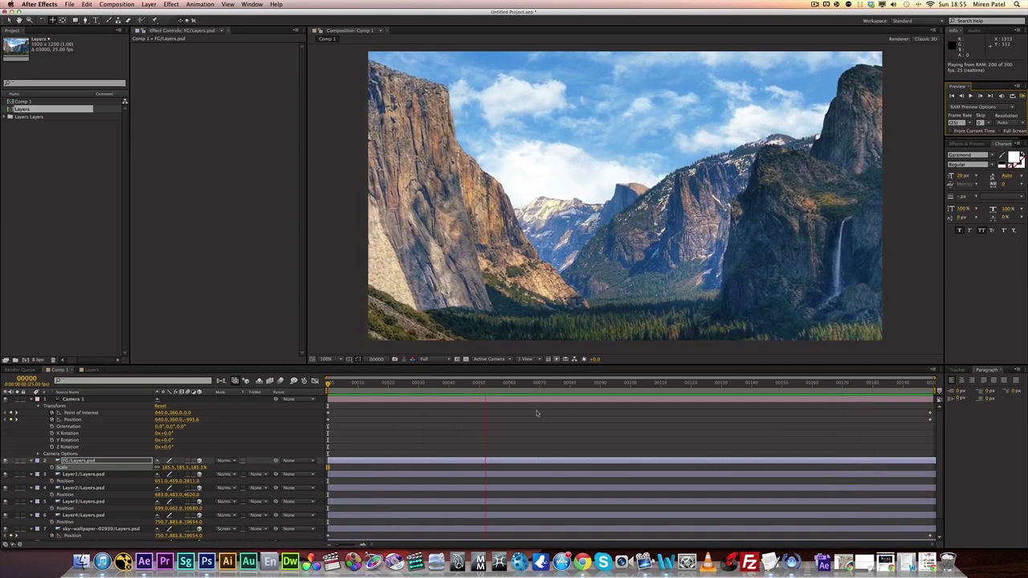
key("space")
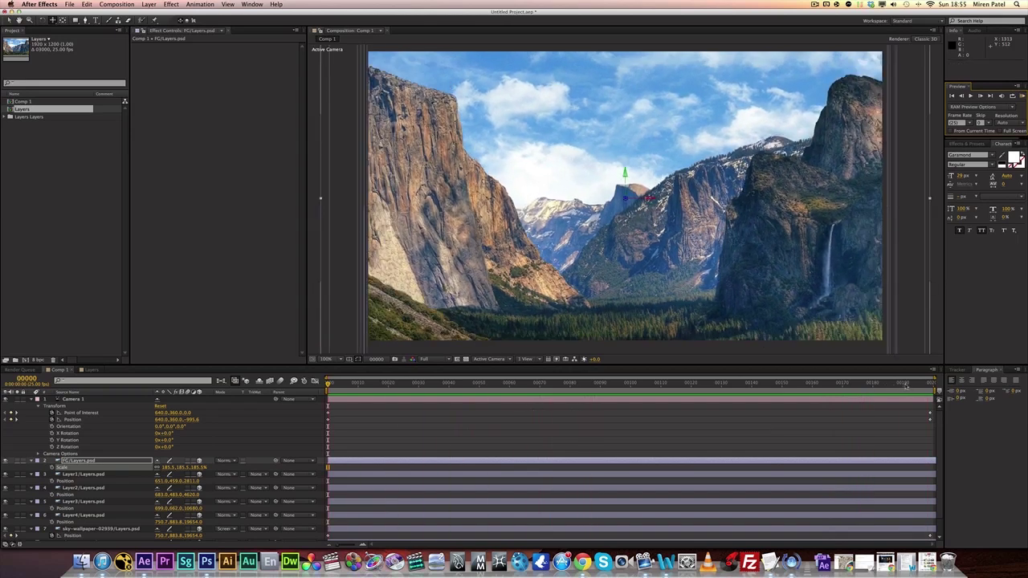
At frame 199, track Camera 1 forward and vertically to Position 640, 743.8, 149.8, moving its Point of Interest along to Z 482.4.
left_click(931, 383)
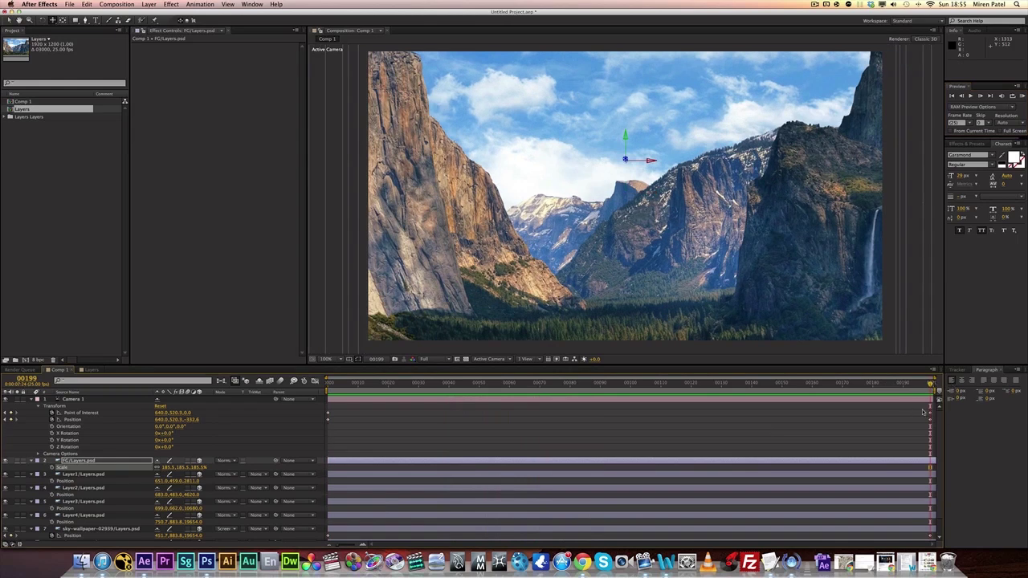
left_click_drag(922, 411, 937, 427)
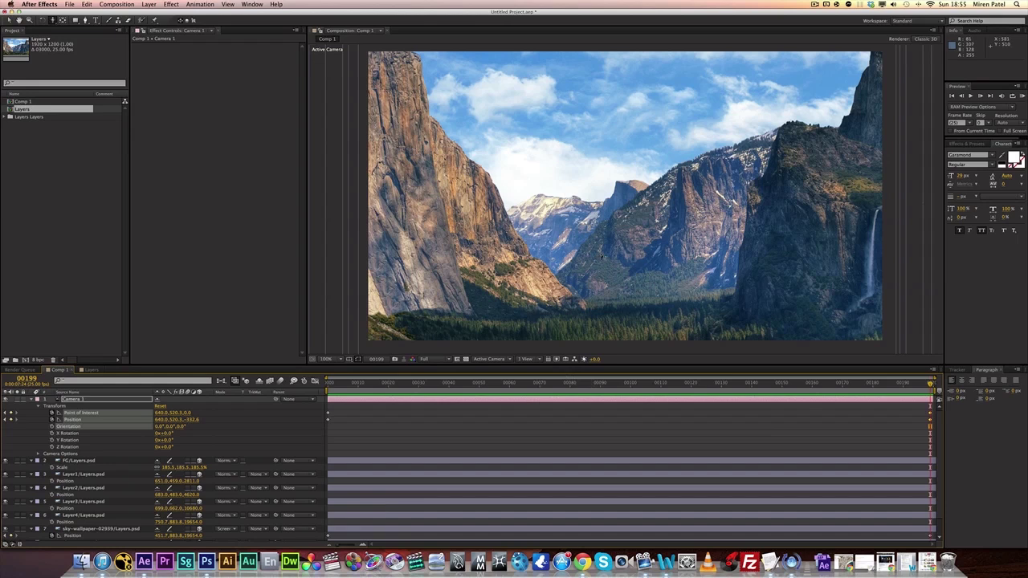
left_click_drag(600, 277, 577, 477)
left_click_drag(643, 193, 643, 262)
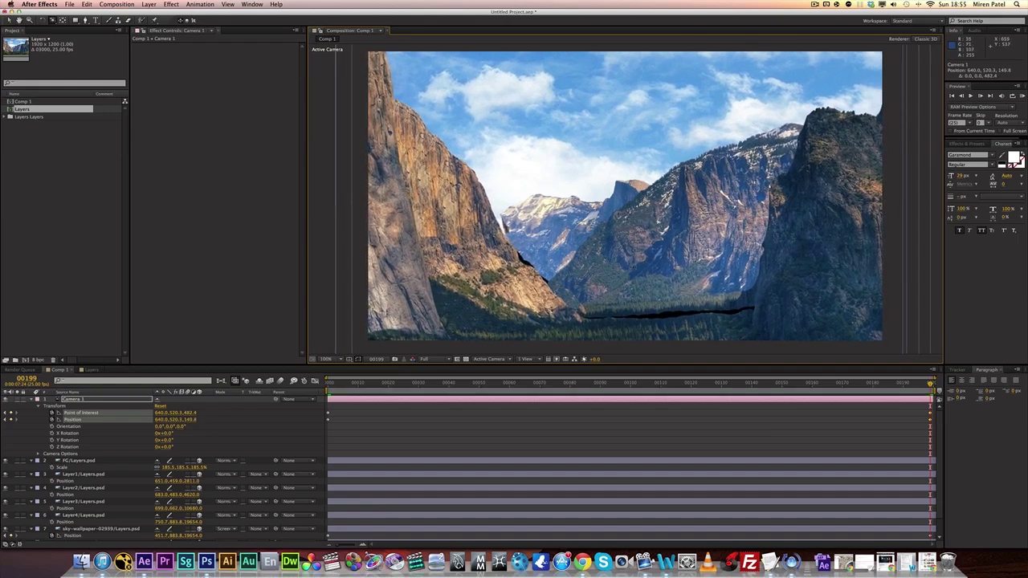
left_click_drag(630, 268, 619, 96)
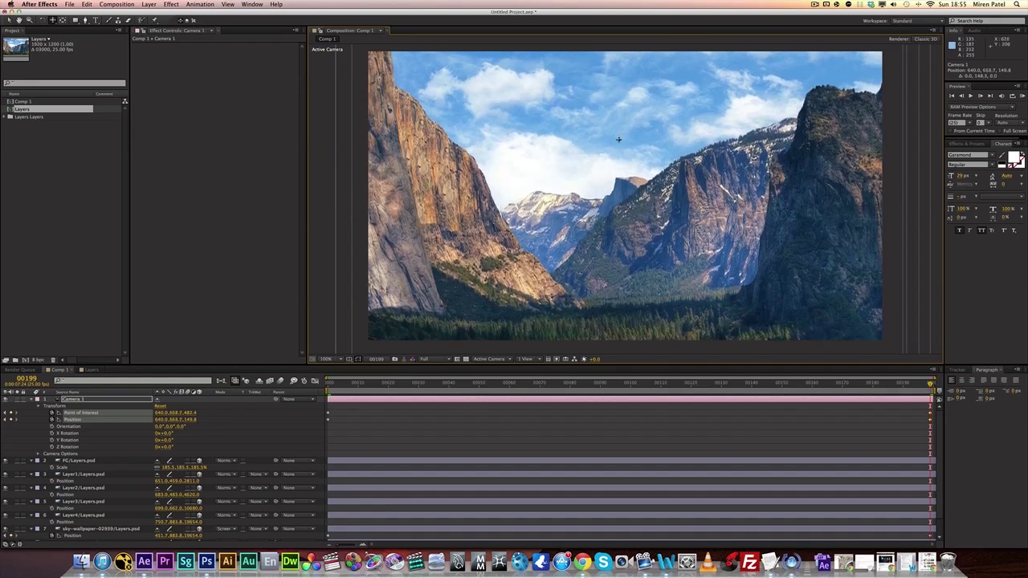
left_click_drag(615, 201, 621, 129)
Play and scrub the last part of the timeline up to frame 199 to check the extended camera move for gaps.
key("space")
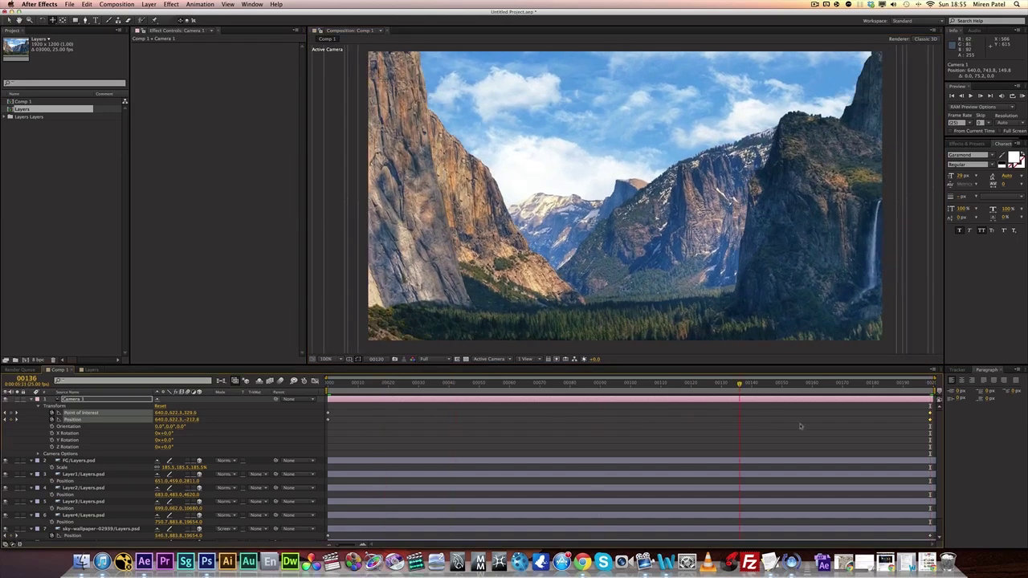
left_click_drag(980, 431, 894, 381)
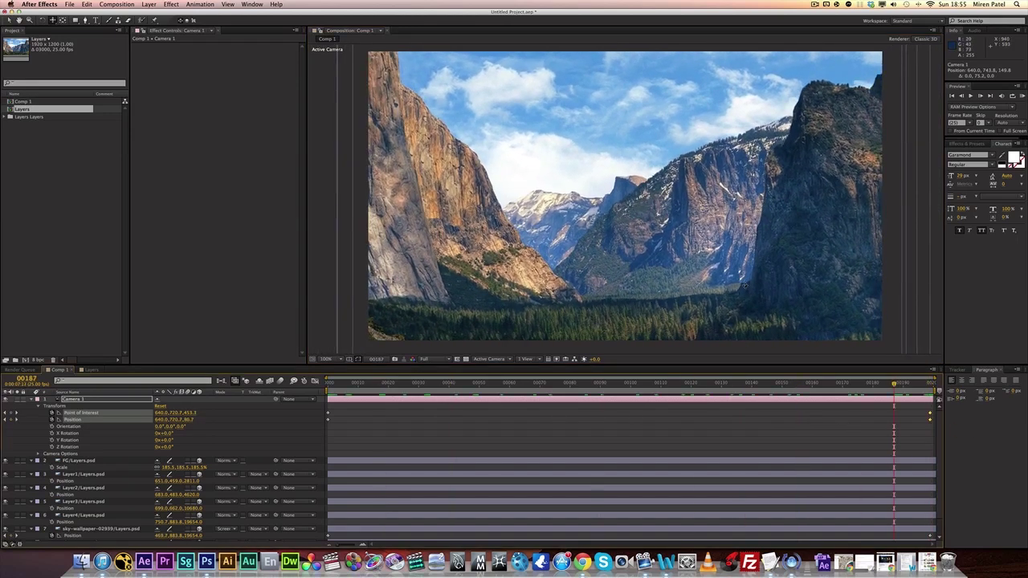
key("Page_Up")
key("Page_Up")
key("Page_Up")
key("Page_Up")
key("Page_Up")
key("Page_Up")
key("Page_Up")
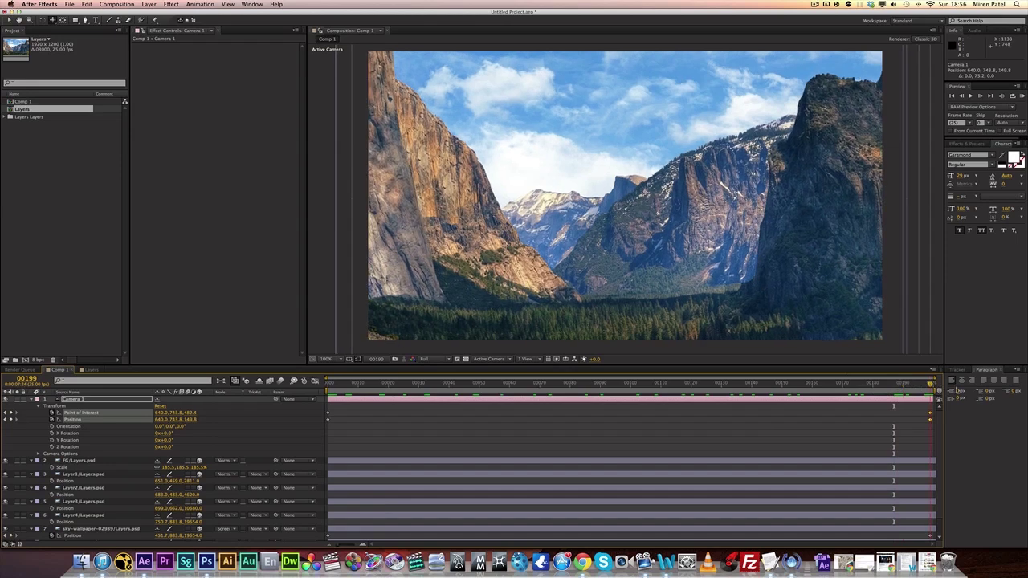
key("space")
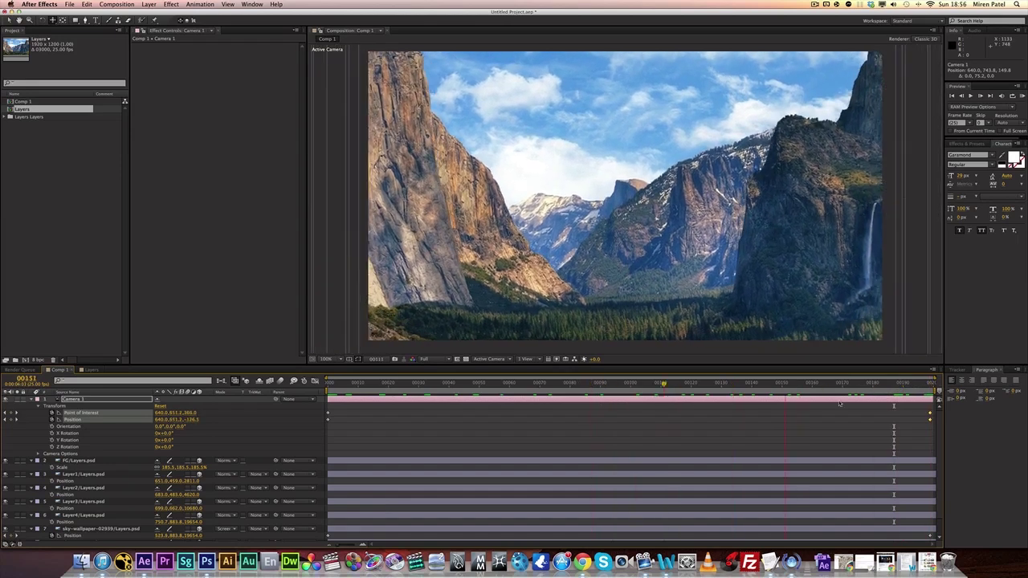
left_click_drag(961, 409, 975, 409)
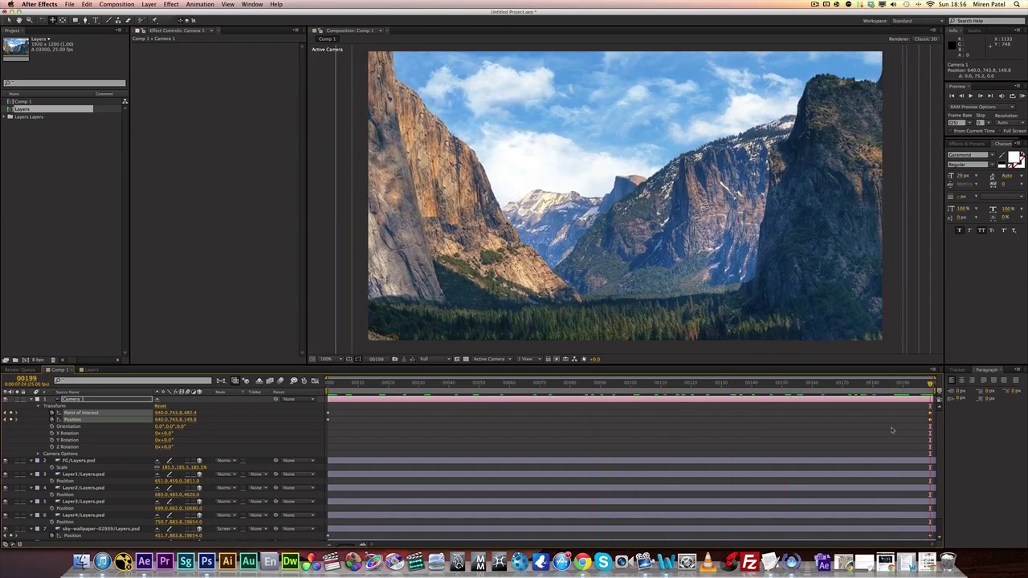
Identify the mountain layers by selecting them and toggling Layer2's visibility, then shift Layer3 sideways to a Position X value of 1030.
left_click(87, 462)
left_click(83, 474)
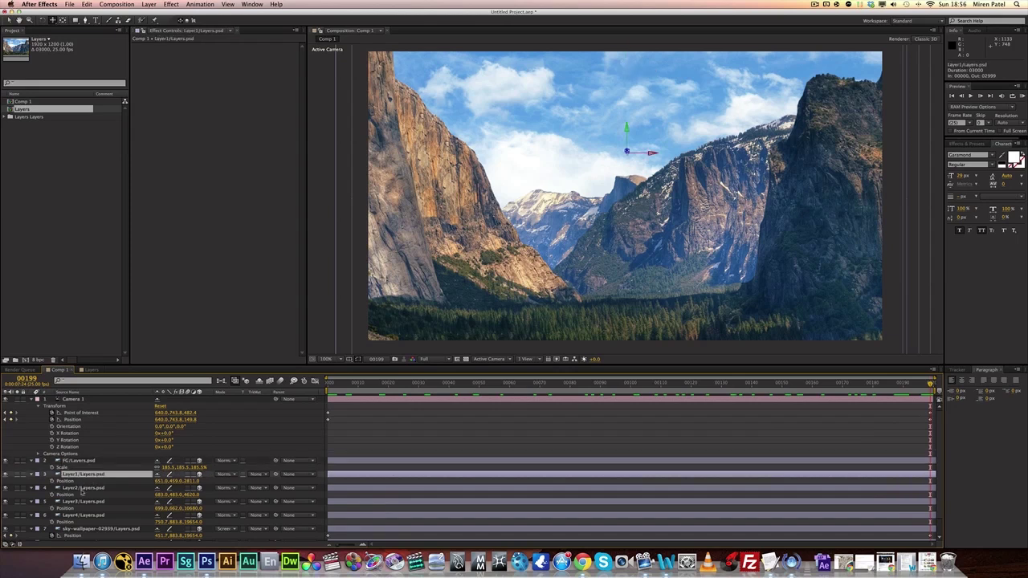
left_click(82, 489)
left_click(6, 488)
left_click(7, 488)
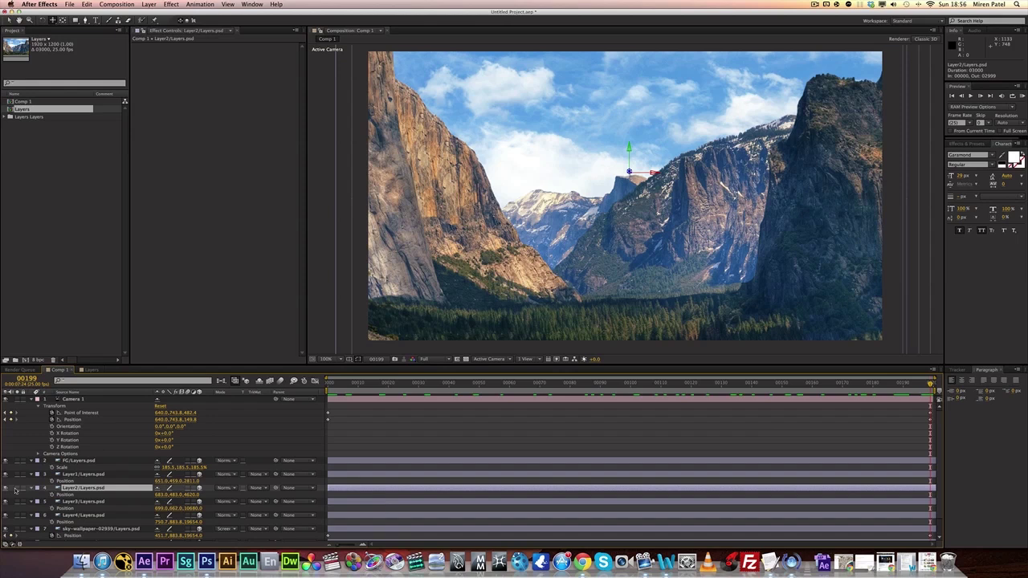
left_click(80, 501)
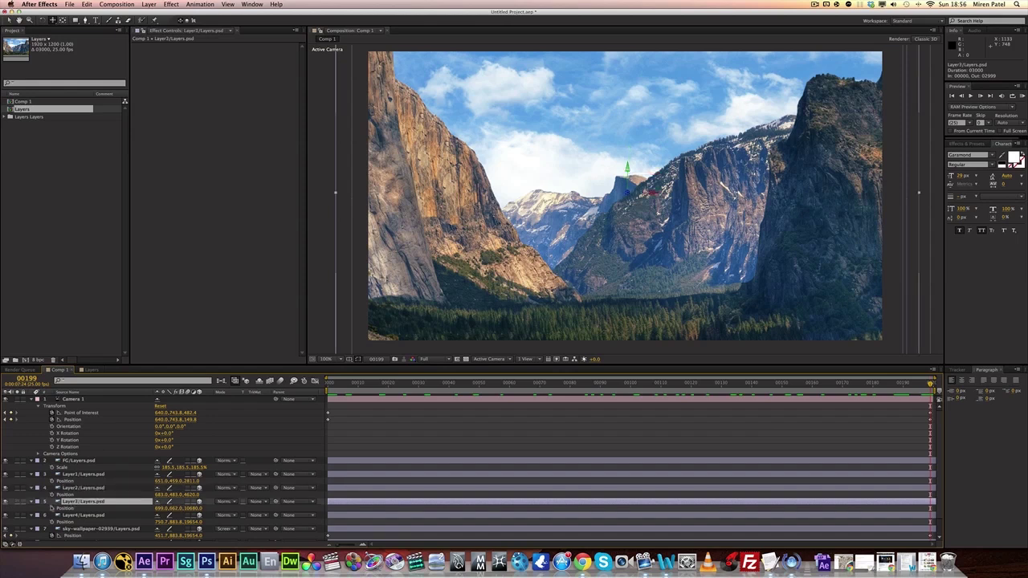
key("p")
key("p")
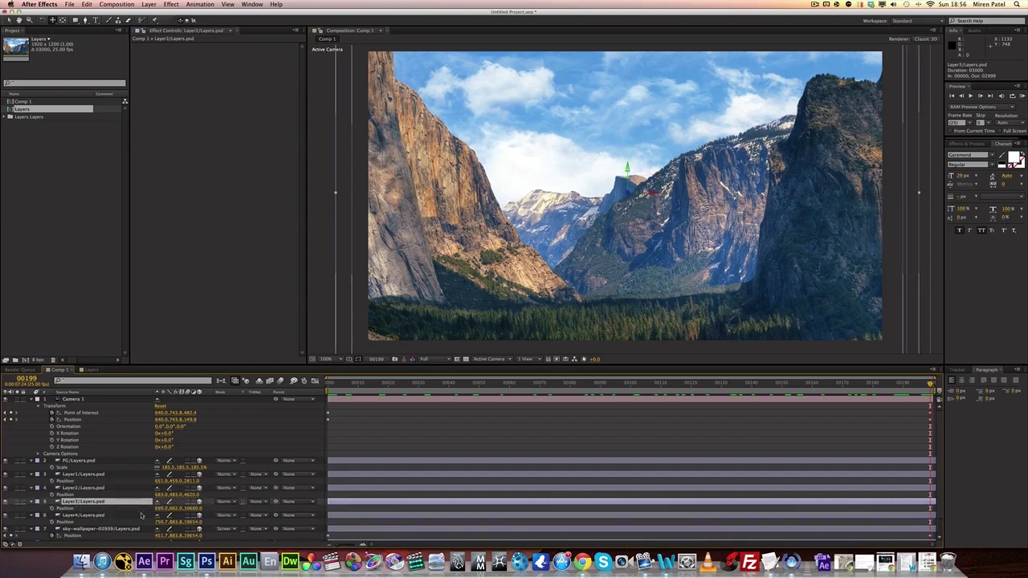
left_click_drag(159, 508, 272, 515)
Shift Layer4 sideways to a Position X value of 690.7 and preview the fly-through.
left_click(83, 514)
left_click(64, 521)
left_click(366, 451)
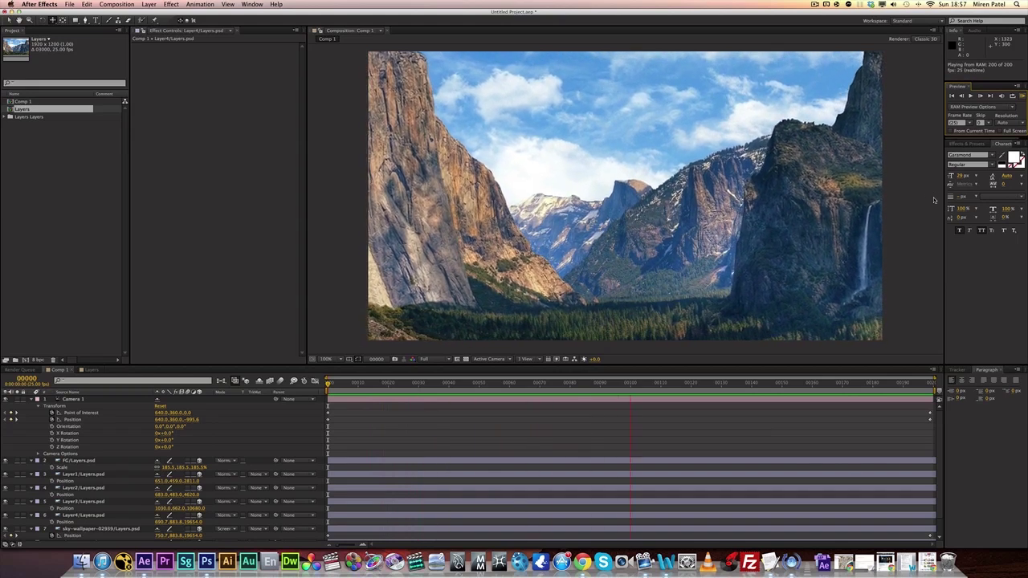
left_click(187, 407)
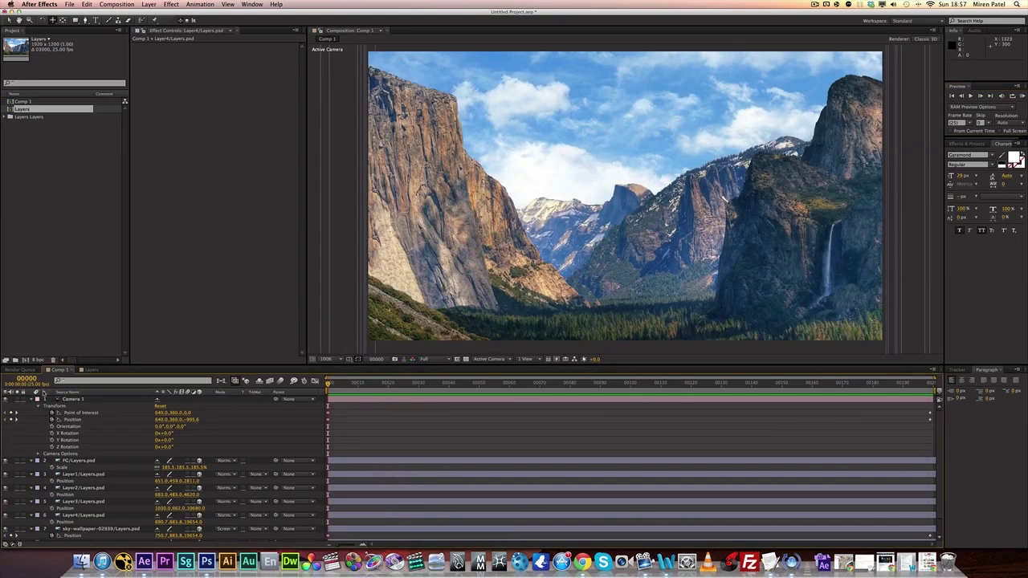
Collapse the expanded properties of the camera and all image layers in the timeline.
left_click(32, 400)
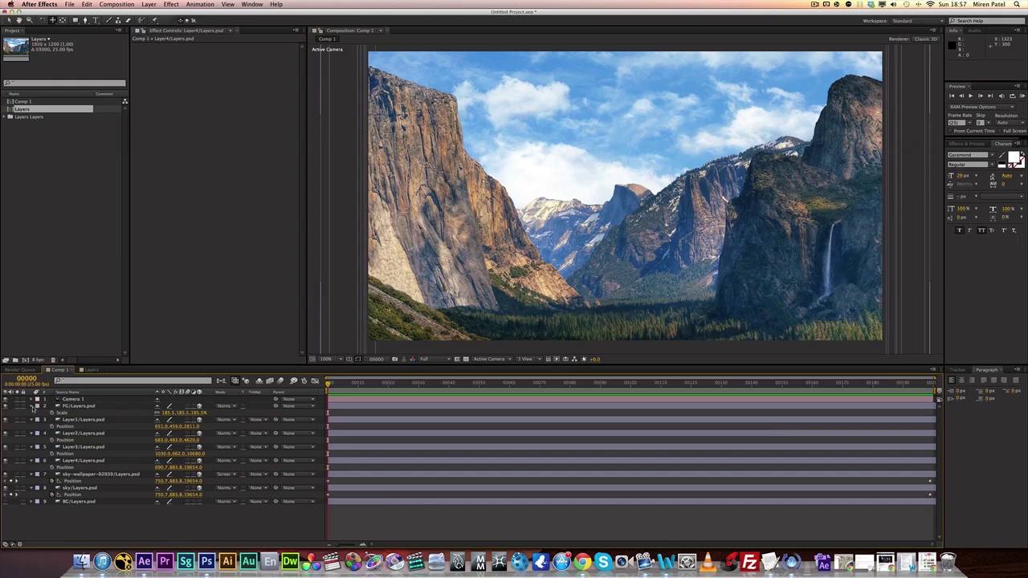
left_click(32, 406)
left_click(32, 413)
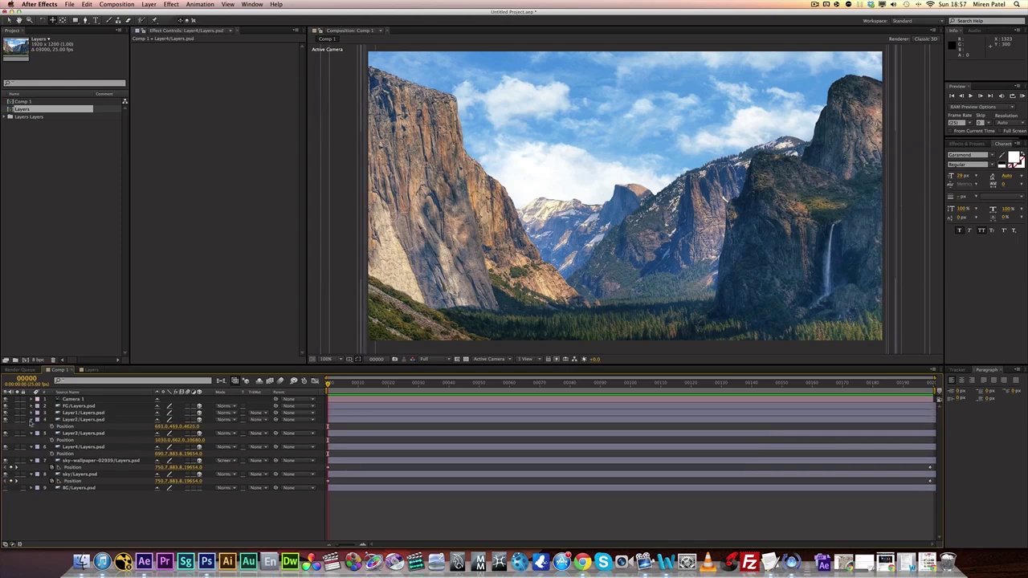
left_click(32, 419)
left_click(32, 426)
left_click(32, 432)
left_click(32, 440)
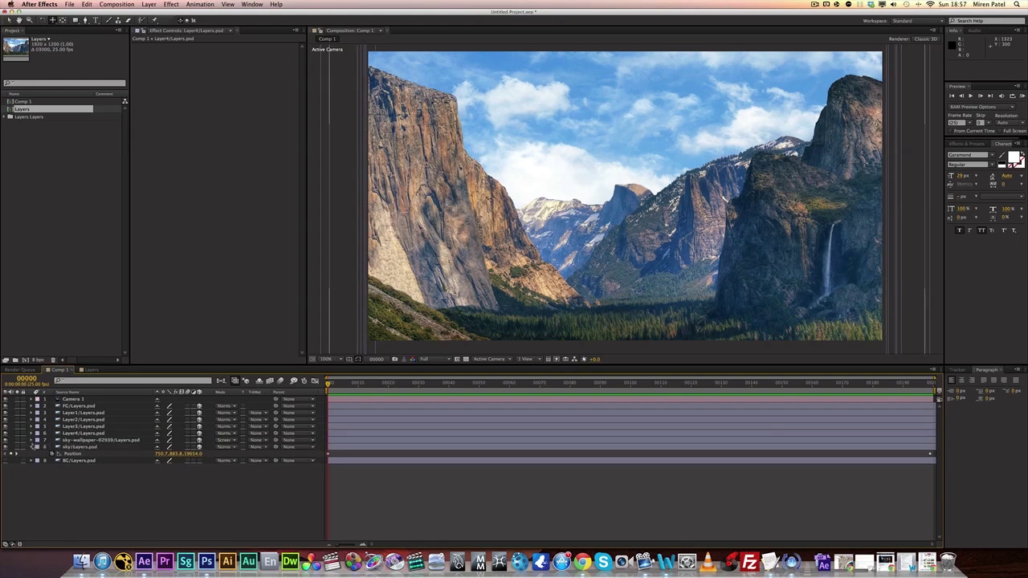
left_click(32, 447)
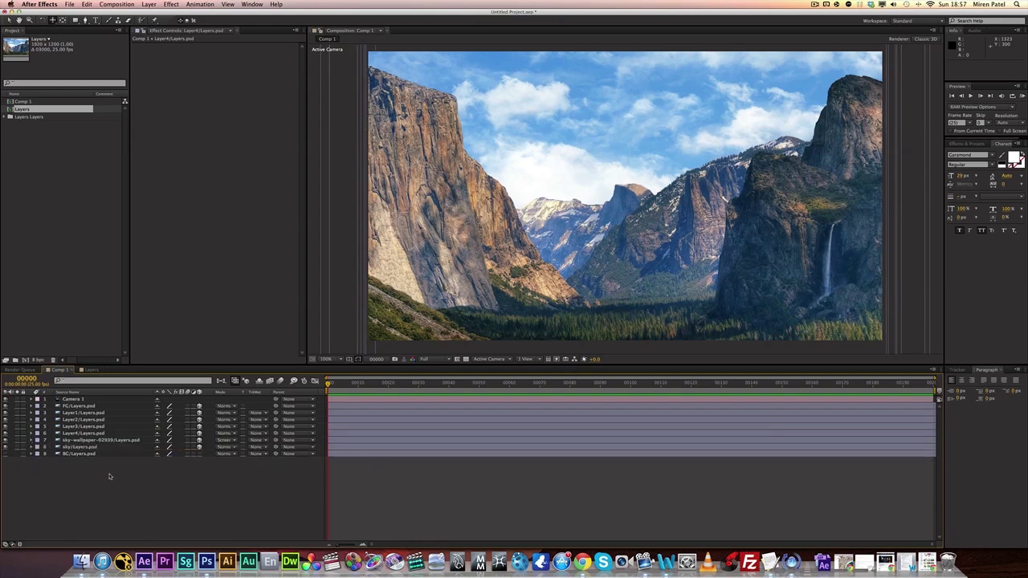
Delete the hidden BG layer from Comp 1 and select the FG layer.
left_click(84, 454)
key("Delete")
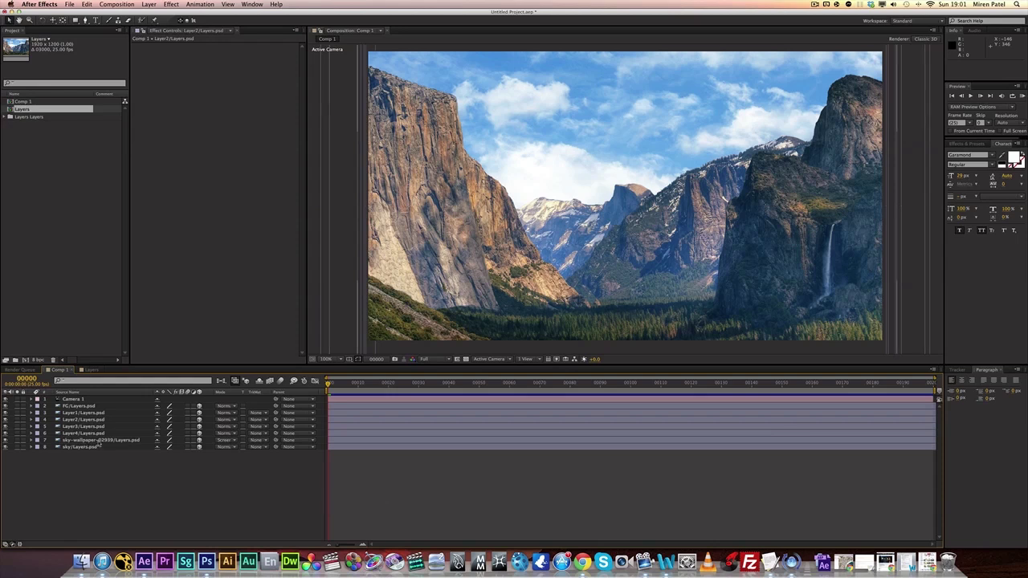
left_click(81, 406)
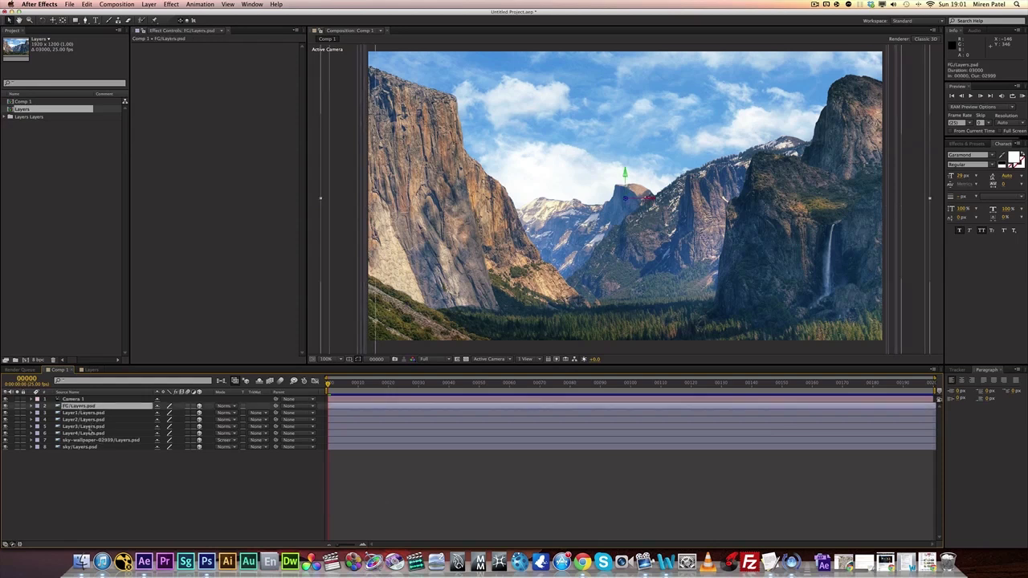
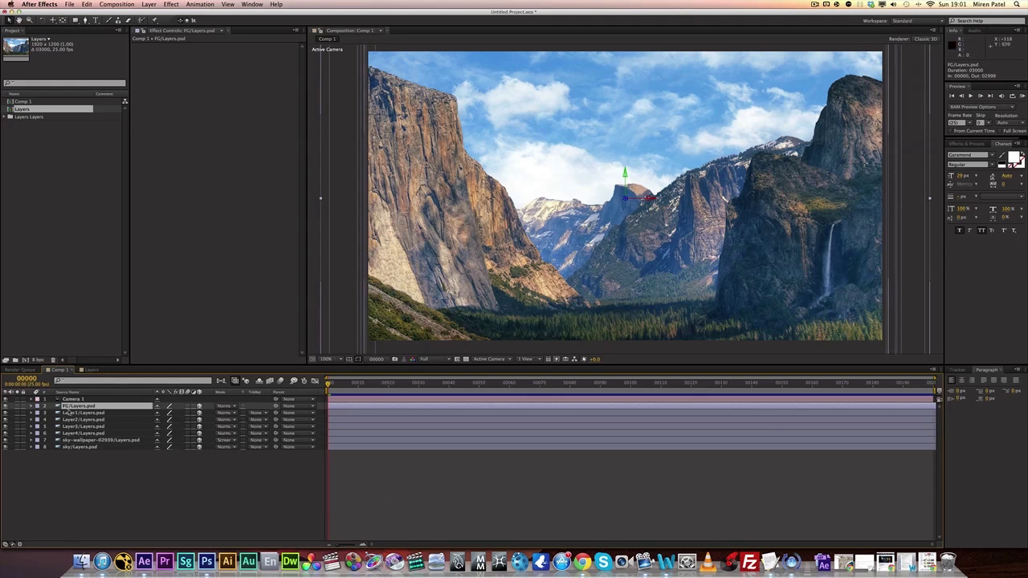
Apply the Edge Blur effect to the FG layer and set its Blur Amount to 1.
right_click(216, 200)
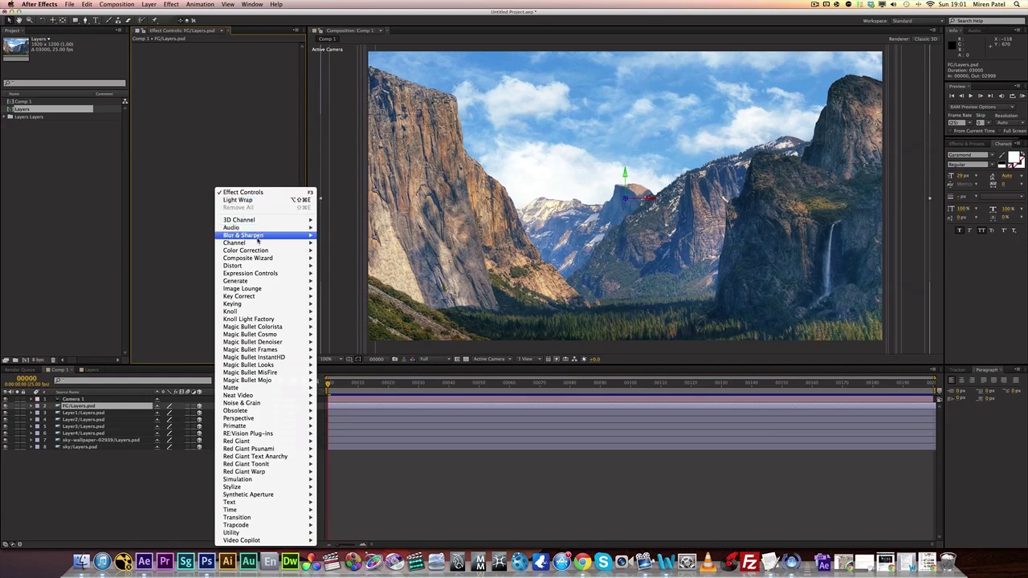
mouse_move(302, 236)
mouse_move(300, 255)
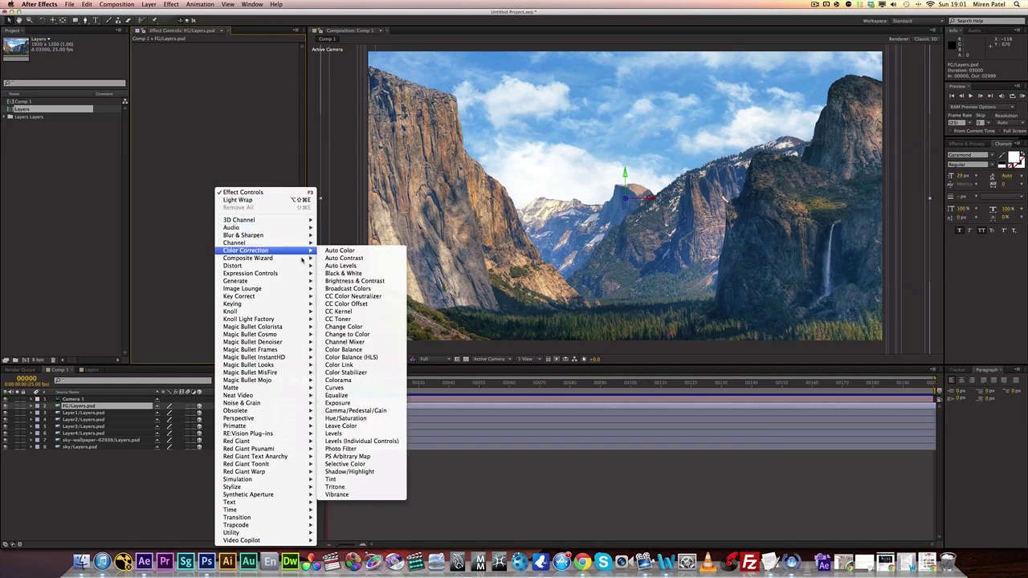
mouse_move(305, 297)
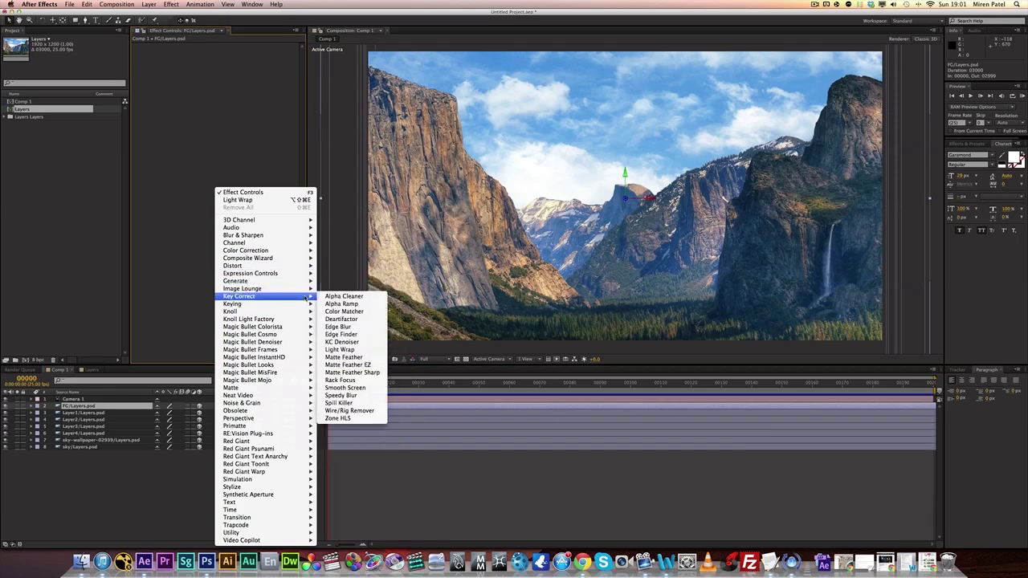
left_click(352, 329)
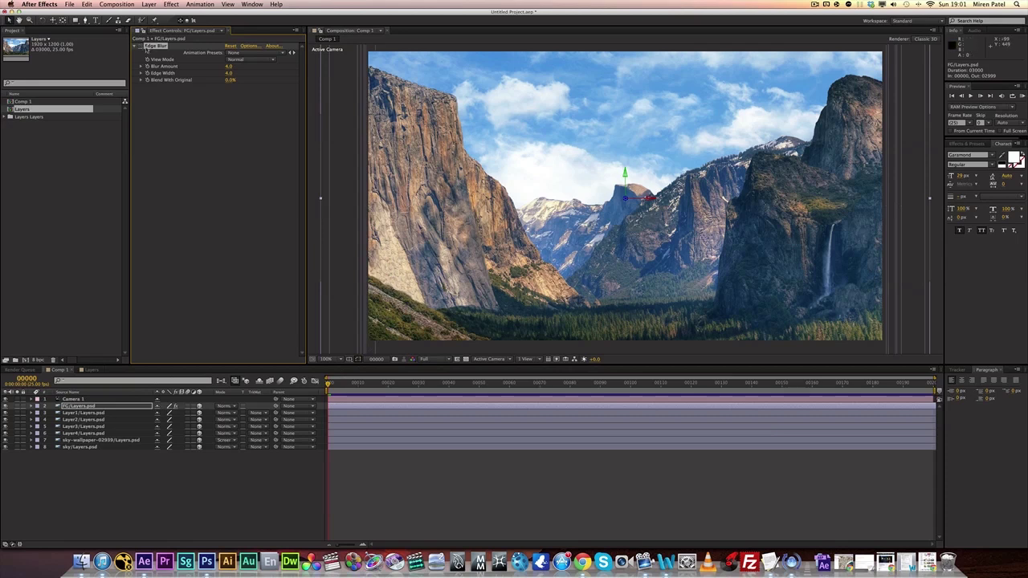
left_click(231, 66)
type("1")
key("Return")
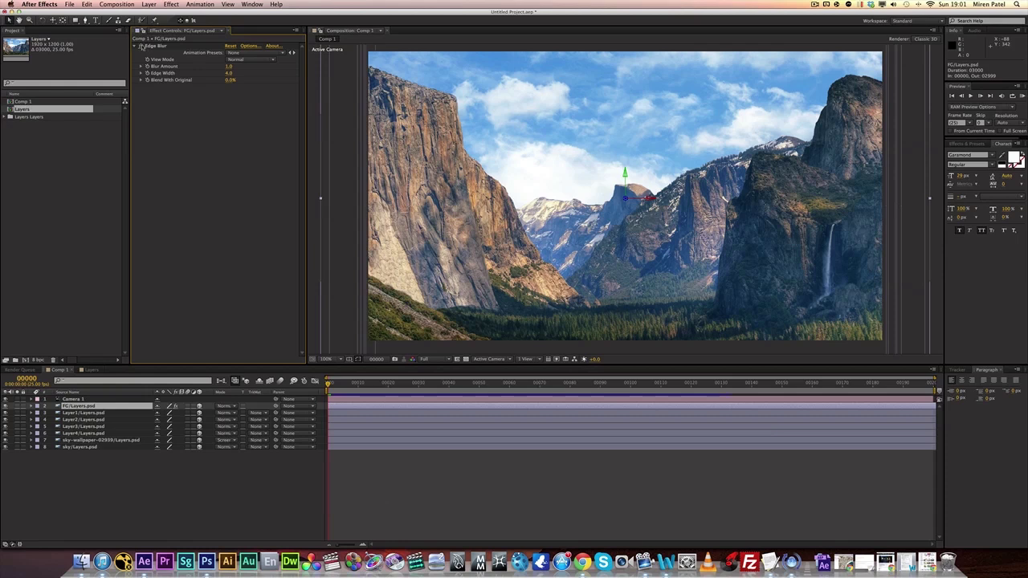
Copy the FG layer's Edge Blur effect onto Layer1, Layer2, Layer3 and Layer4.
left_click(146, 47)
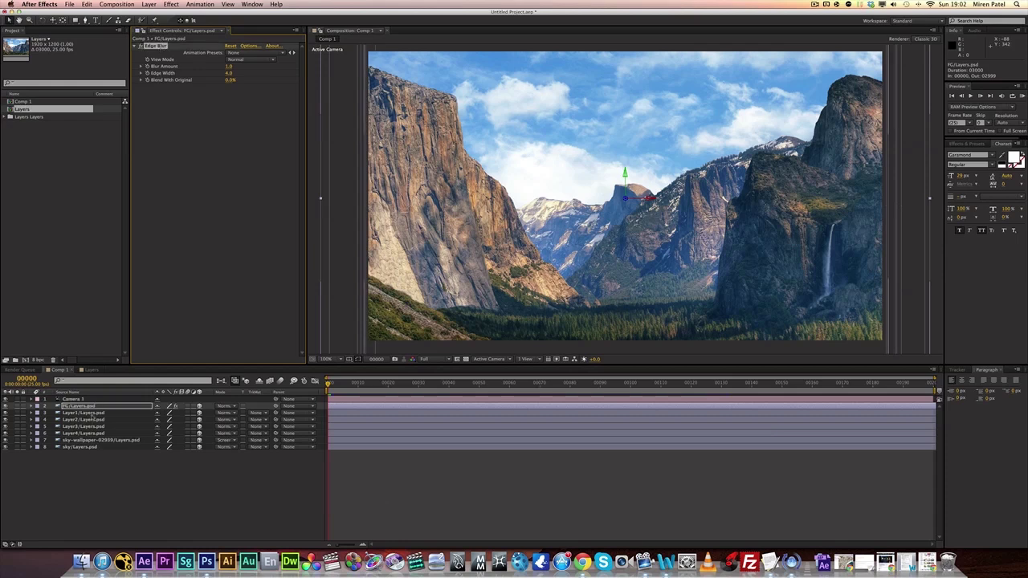
left_click(85, 411)
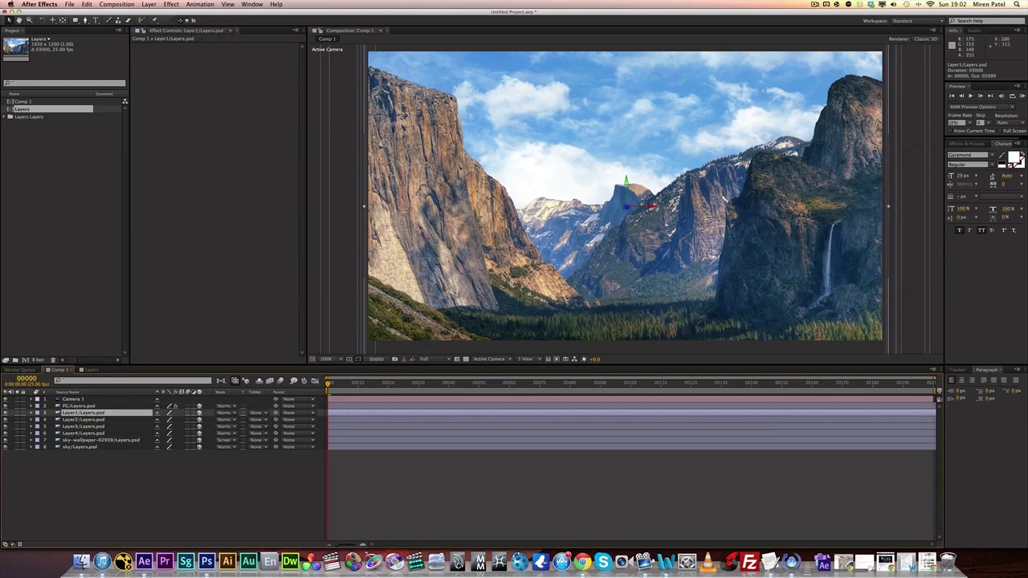
key("super+v")
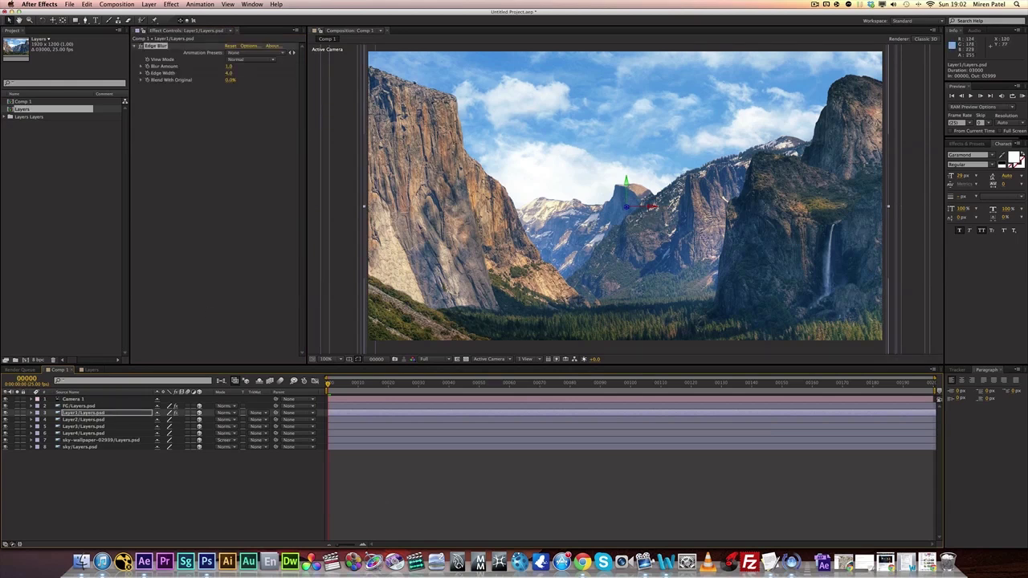
Check the composition at its last frame, with and without the FG layer selected.
key("End")
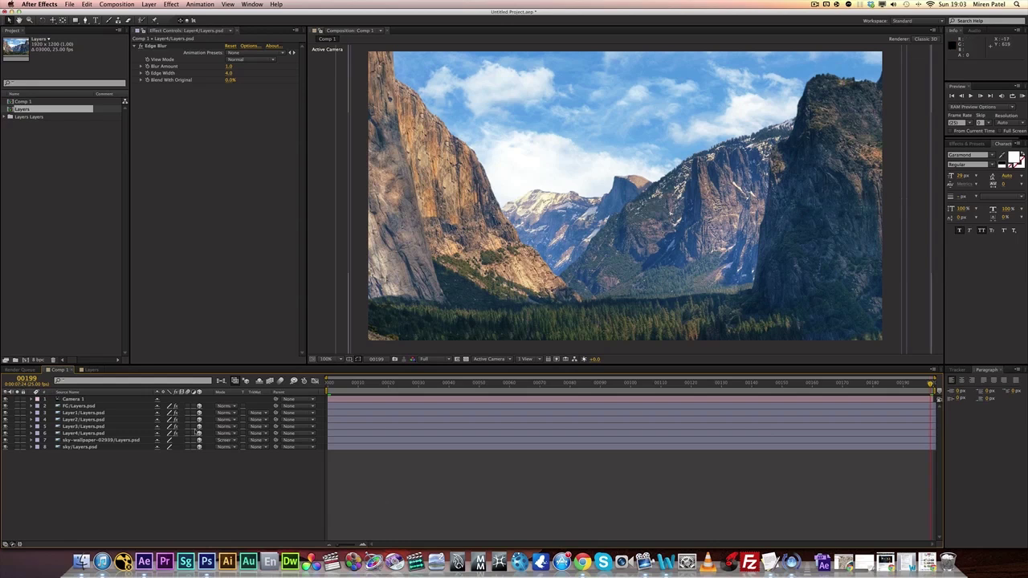
left_click(88, 406)
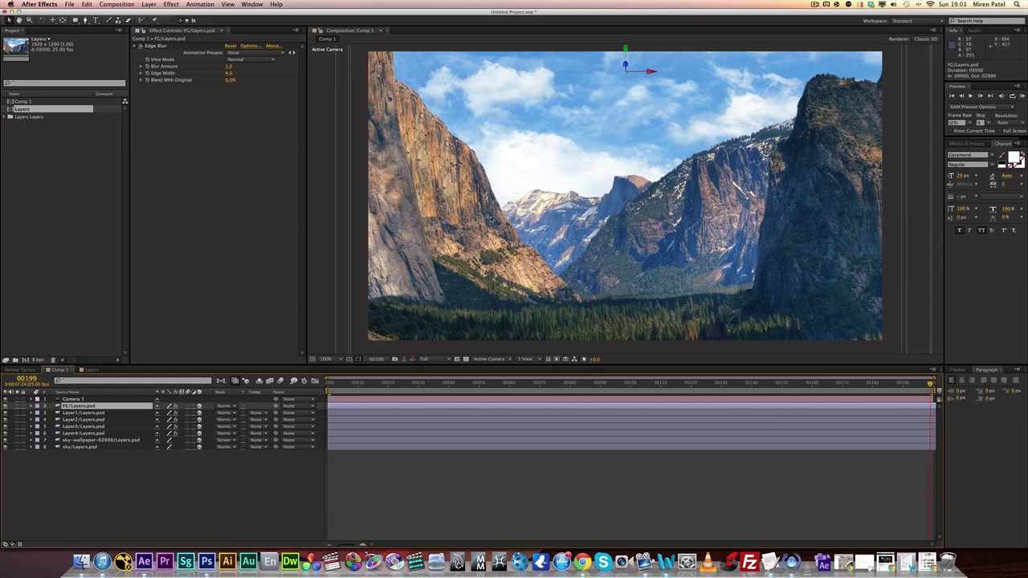
left_click(88, 478)
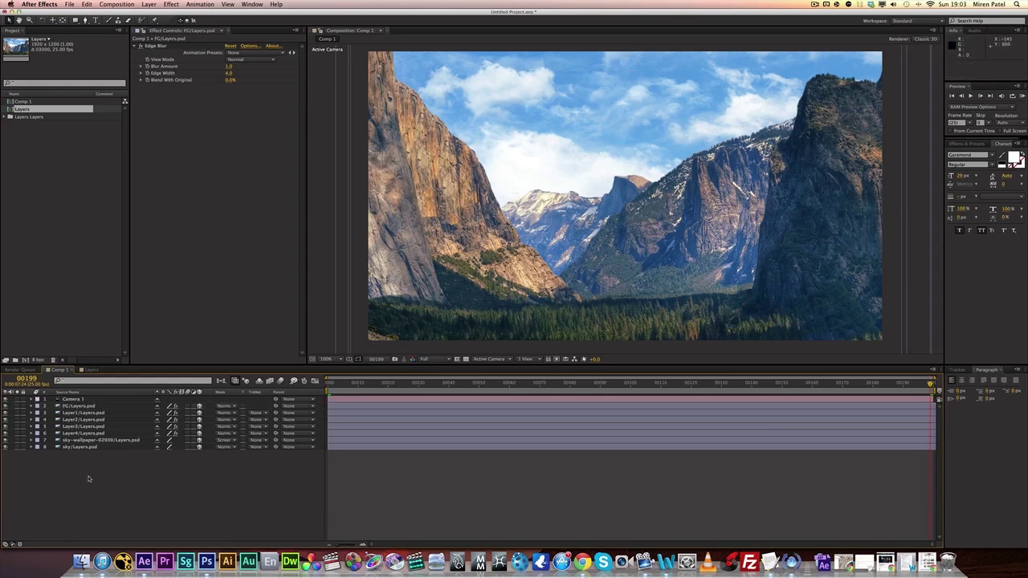
left_click(86, 407)
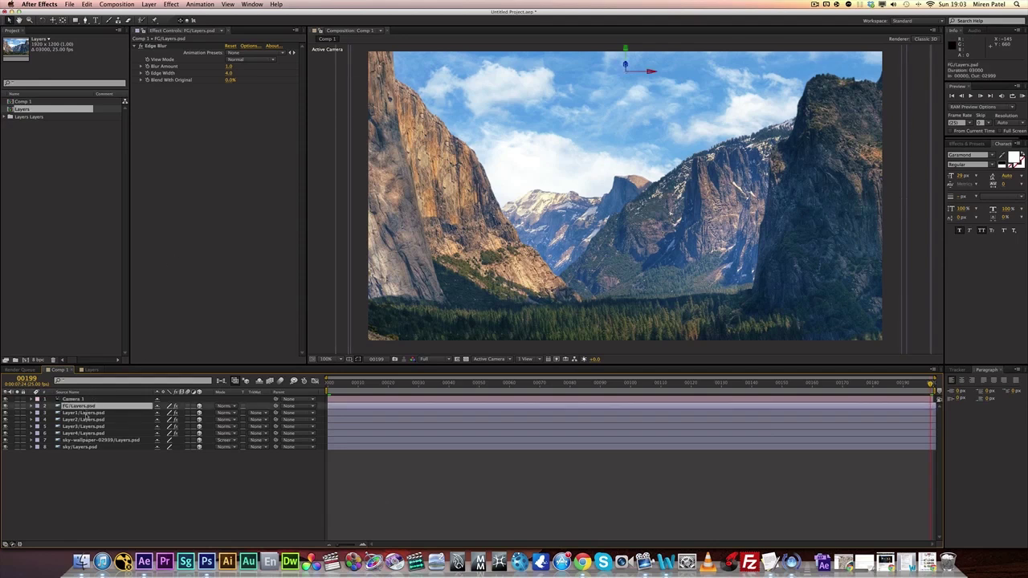
Return to the first frame, search the effects for "roughen" and apply Roughen Edges to Layer1.
left_click(85, 413)
key("Home")
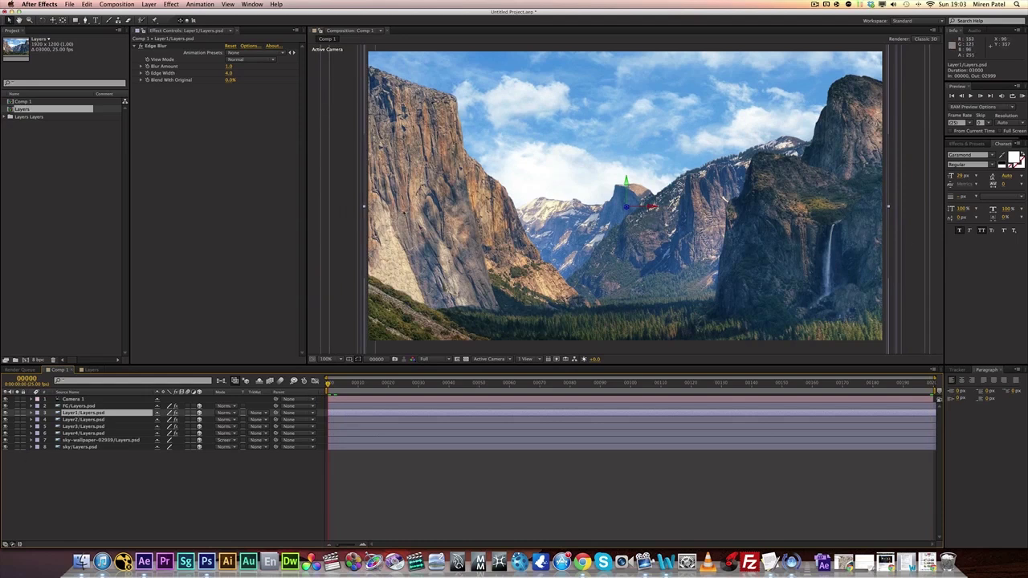
right_click(218, 174)
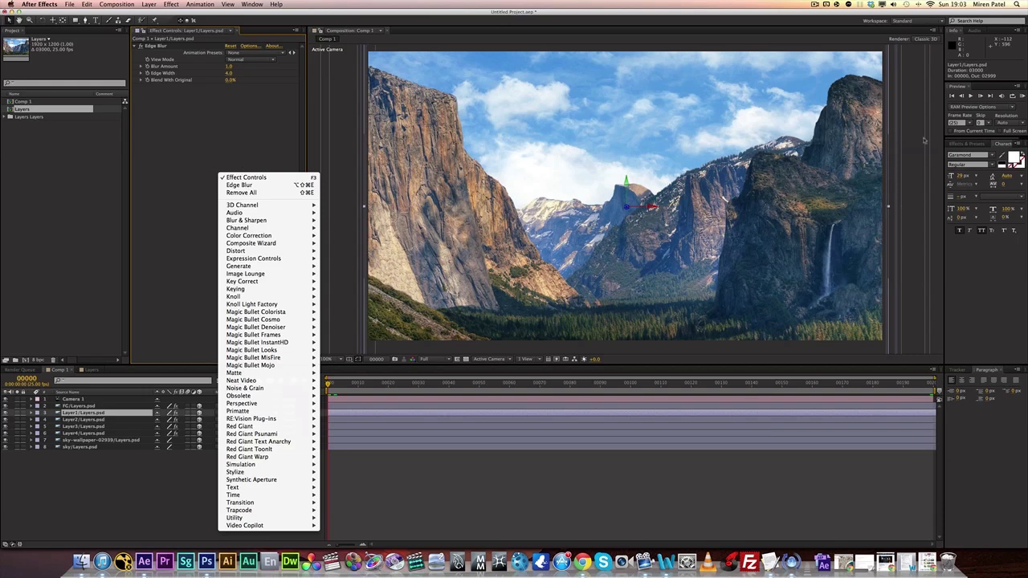
left_click(975, 143)
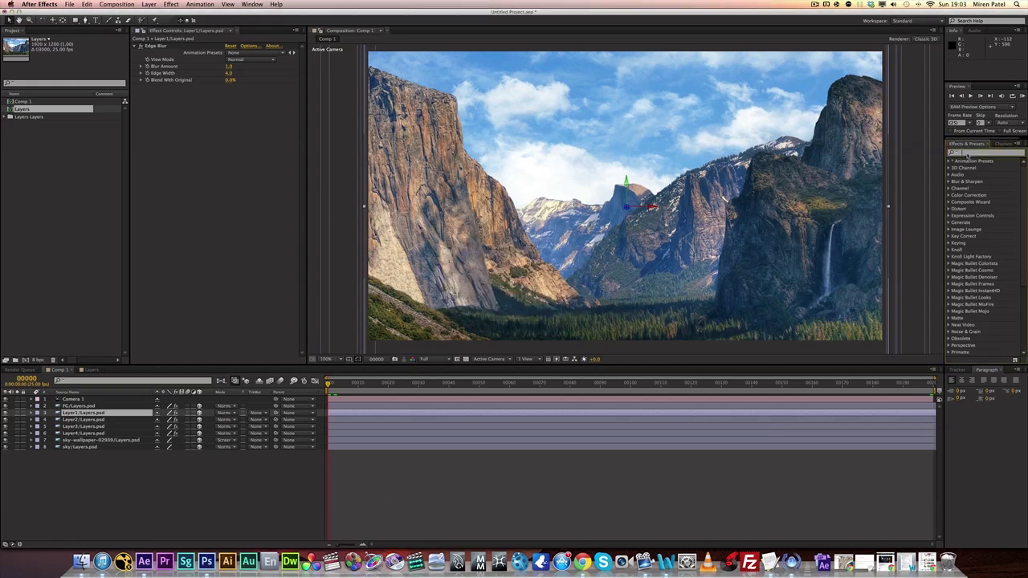
type("roughen")
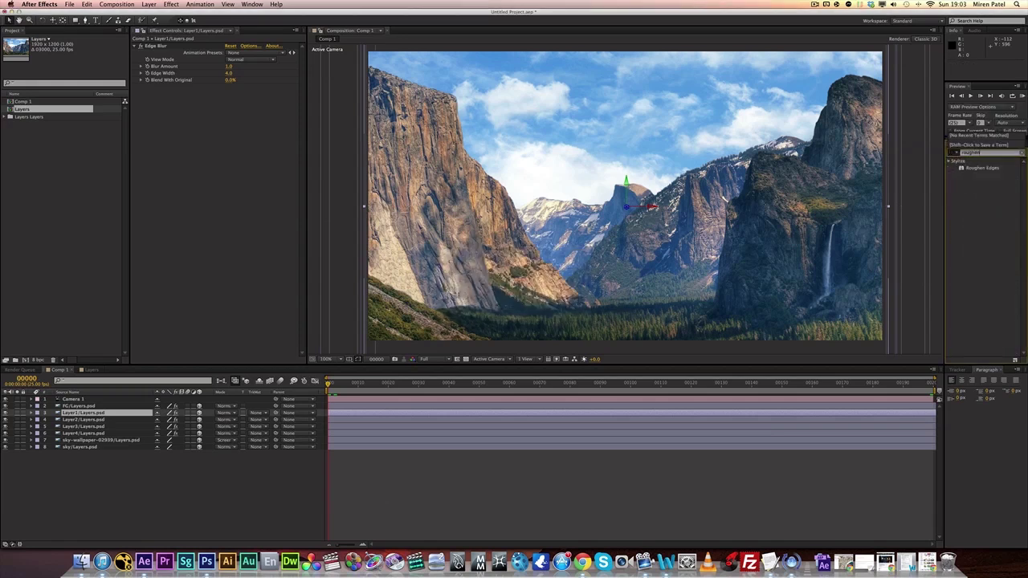
left_click_drag(977, 170, 240, 213)
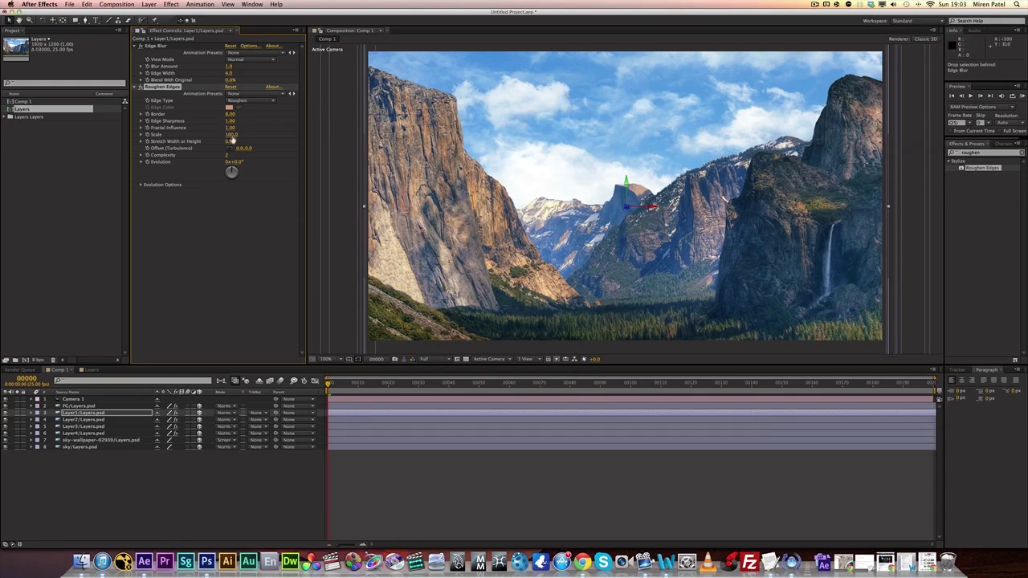
Set Layer1's Roughen Edges Scale to 20 and Border to 2, and place the effect above Edge Blur.
left_click_drag(230, 134, 197, 135)
left_click_drag(219, 116, 207, 115)
left_click_drag(158, 83, 159, 46)
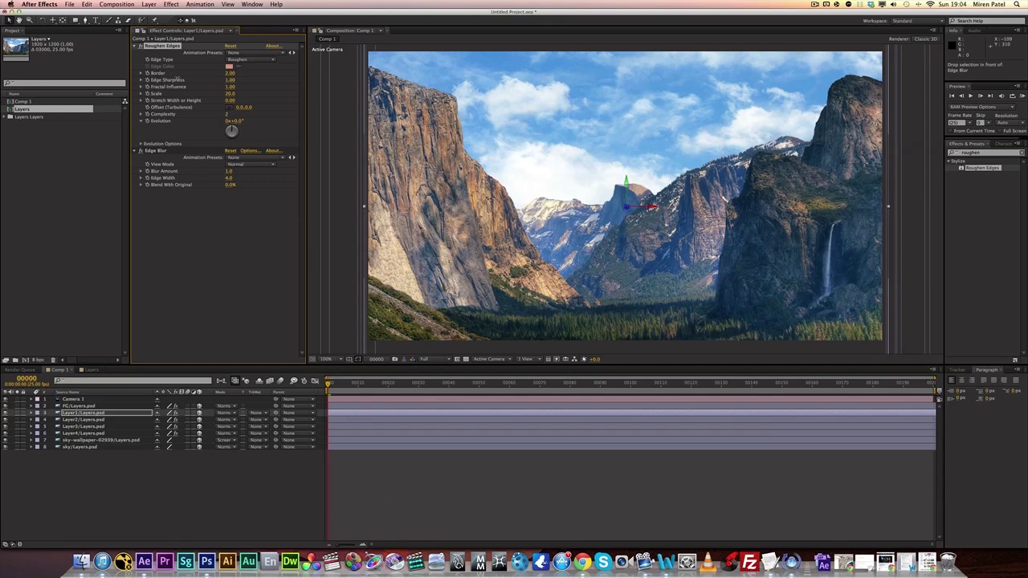
Set Layer1's Roughen Edges Border to 2.5 and compare the cliff edge with the effect off and on.
left_click_drag(197, 79, 148, 93)
key("super+z")
key("period")
left_click_drag(418, 138, 623, 248)
left_click(142, 47)
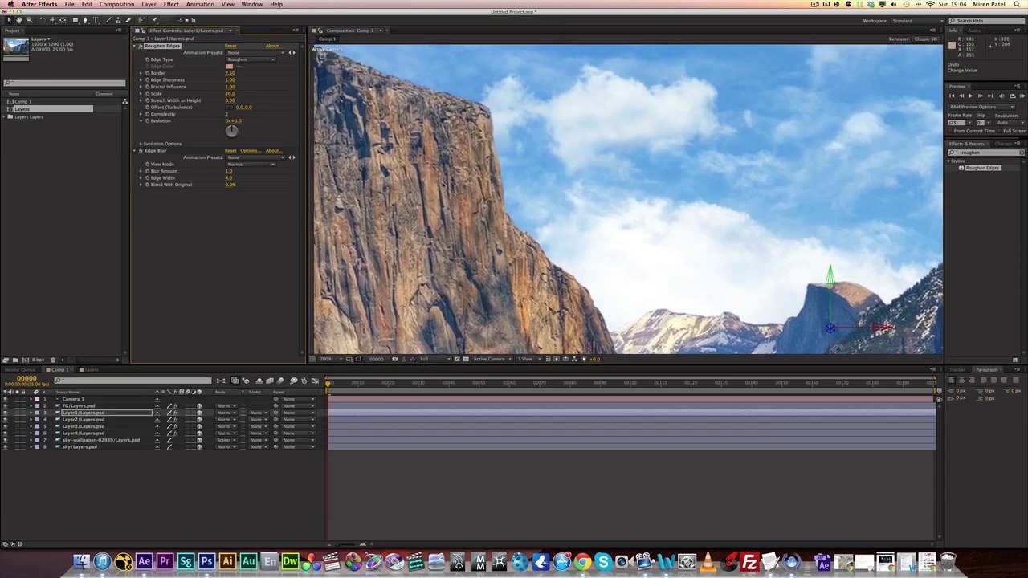
key("comma")
left_click_drag(584, 229, 473, 171)
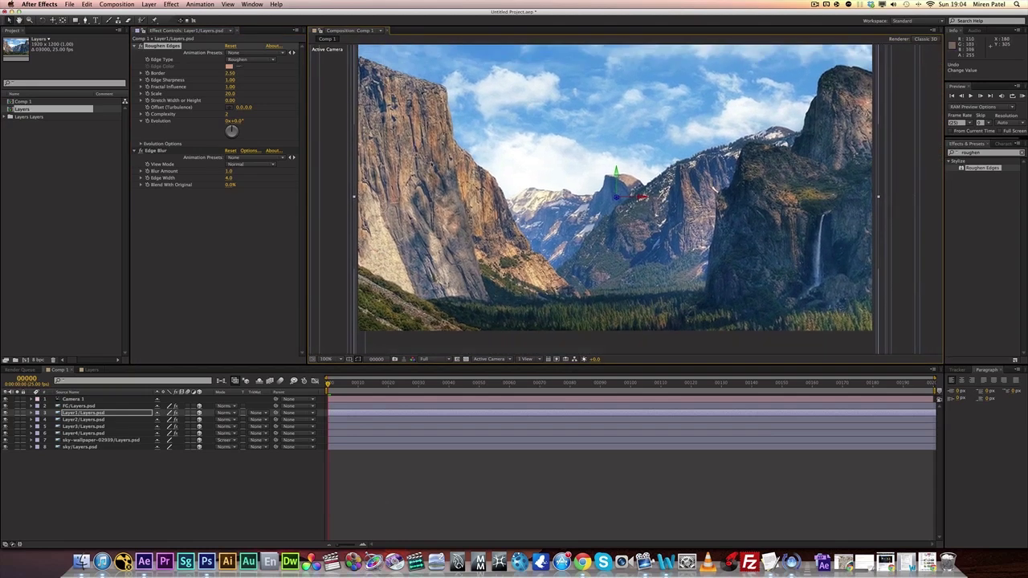
Compare the mountain edges near the waterfall cliffs with Roughen Edges off and on, and set its Scale to 10.
left_click_drag(819, 139, 721, 159)
scroll(721, 159, "up", 4)
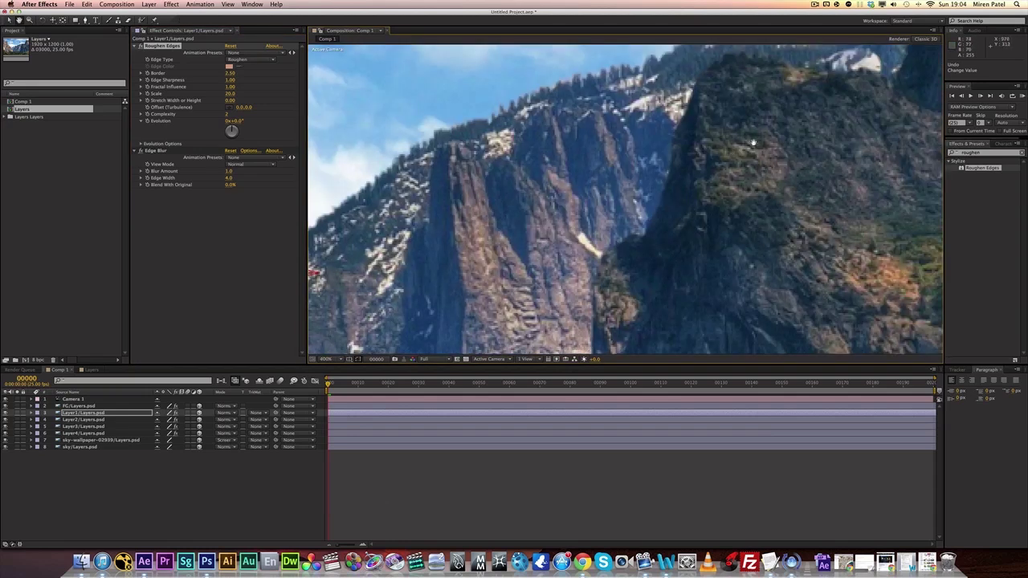
left_click(141, 46)
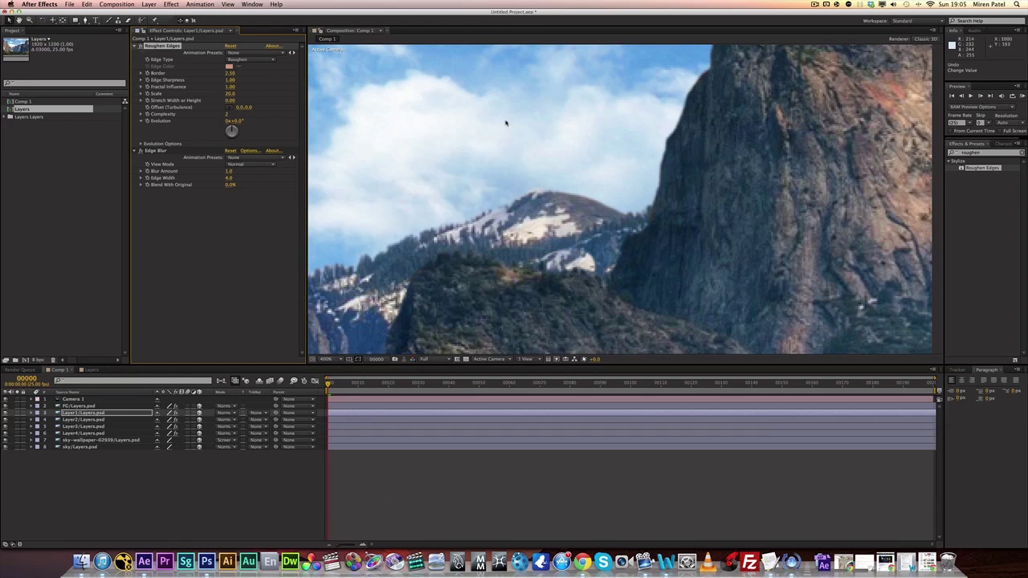
scroll(542, 130, "down", 1)
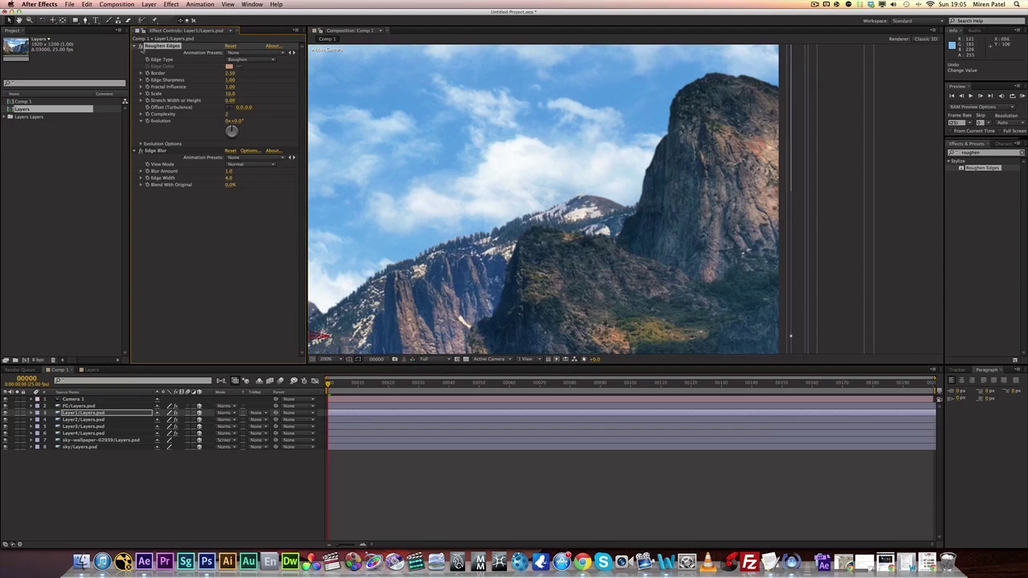
key("slash")
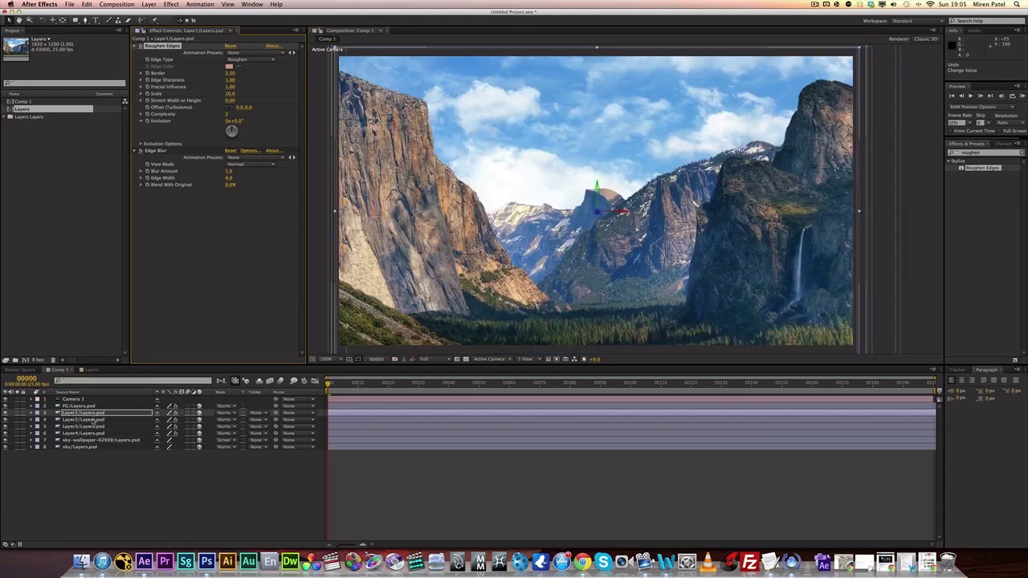
Copy Layer1's Roughen Edges effect to Layer2 and Layer3, placing it above Edge Blur on each.
left_click(90, 419)
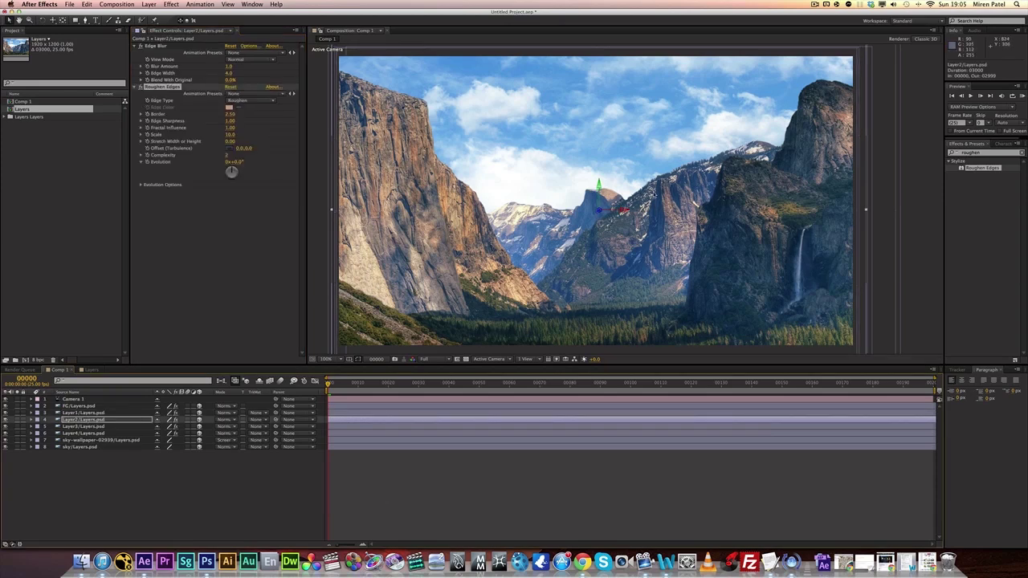
left_click_drag(165, 87, 167, 48)
left_click(89, 427)
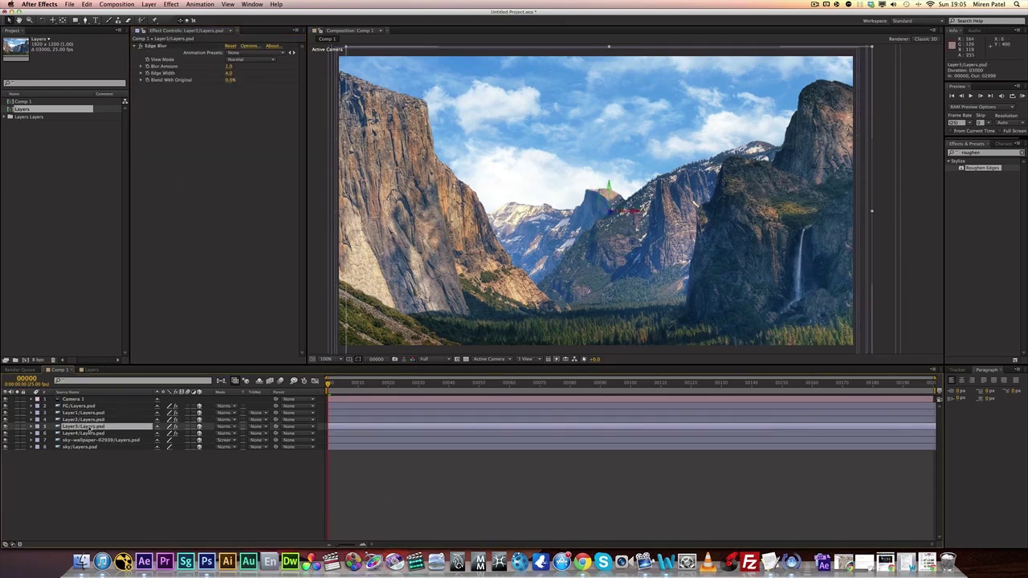
left_click_drag(982, 167, 276, 121)
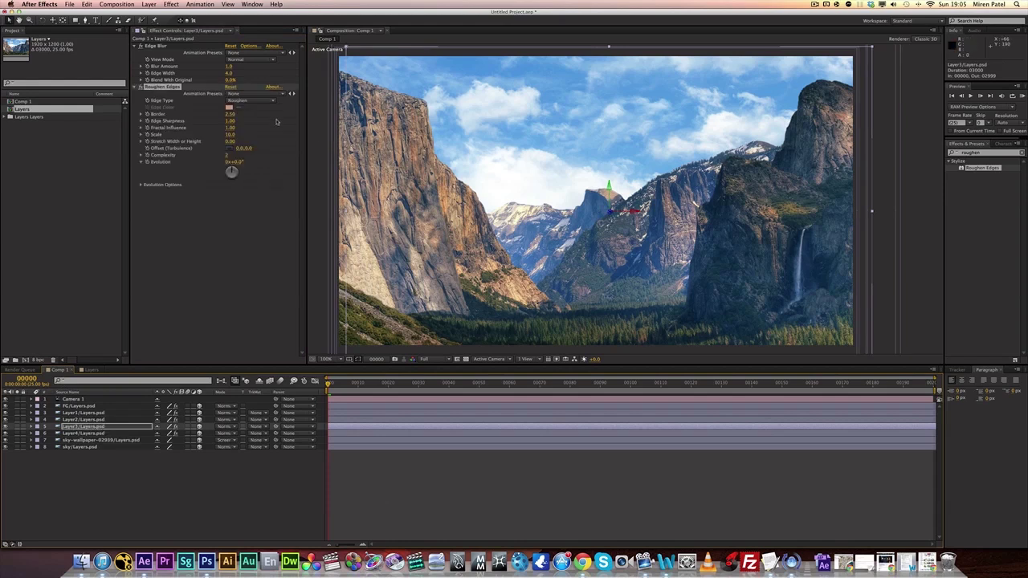
left_click_drag(163, 88, 167, 53)
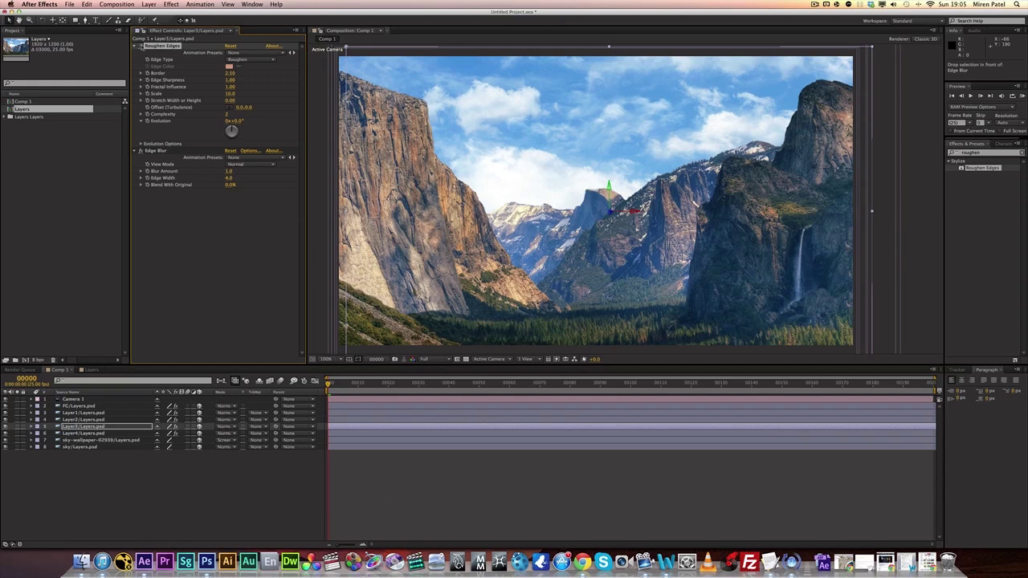
Add the same Roughen Edges effect to Layer4 above Edge Blur and set its Border to 0.7.
key("super+Down")
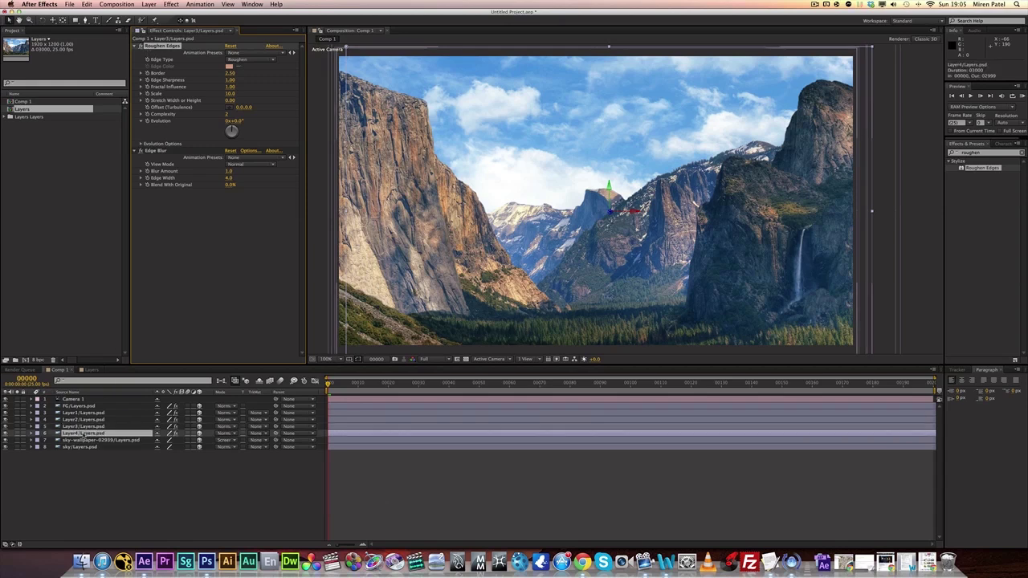
left_click_drag(162, 88, 162, 48)
left_click(161, 506)
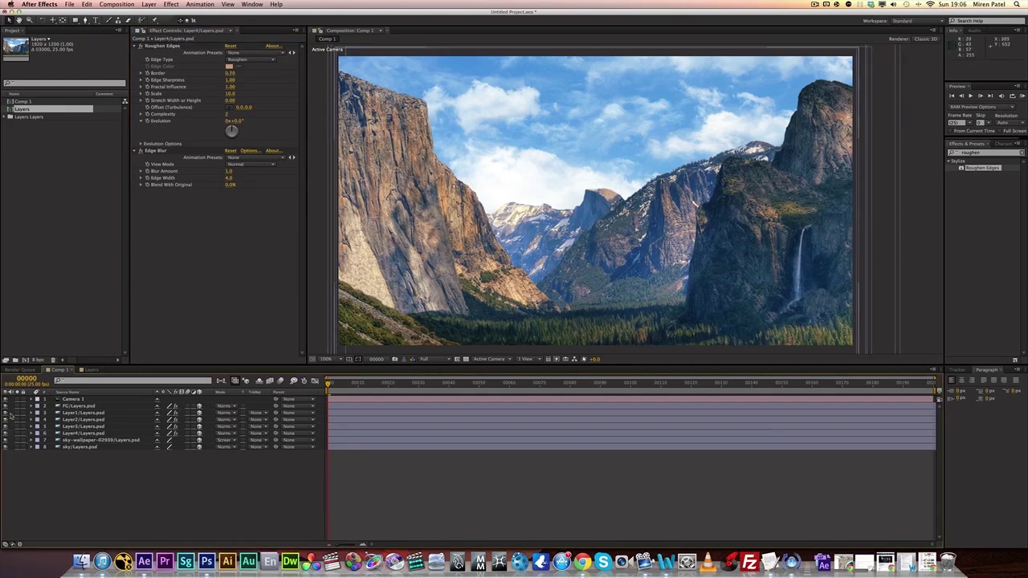
Switch the effects of the FG layer and Layer1 through Layer4 off and back on to compare the image.
left_click_drag(176, 406, 176, 434)
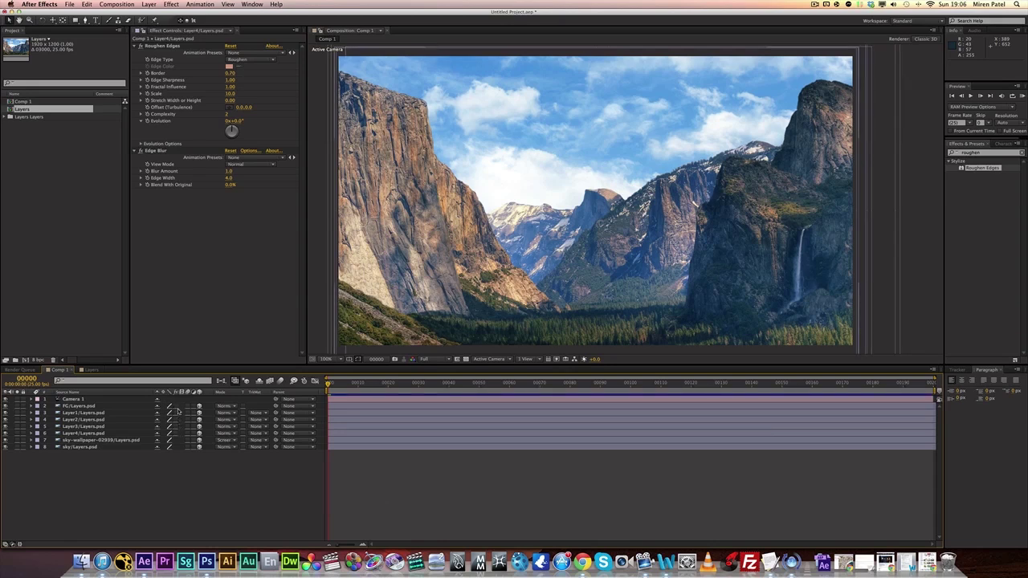
left_click_drag(175, 406, 176, 429)
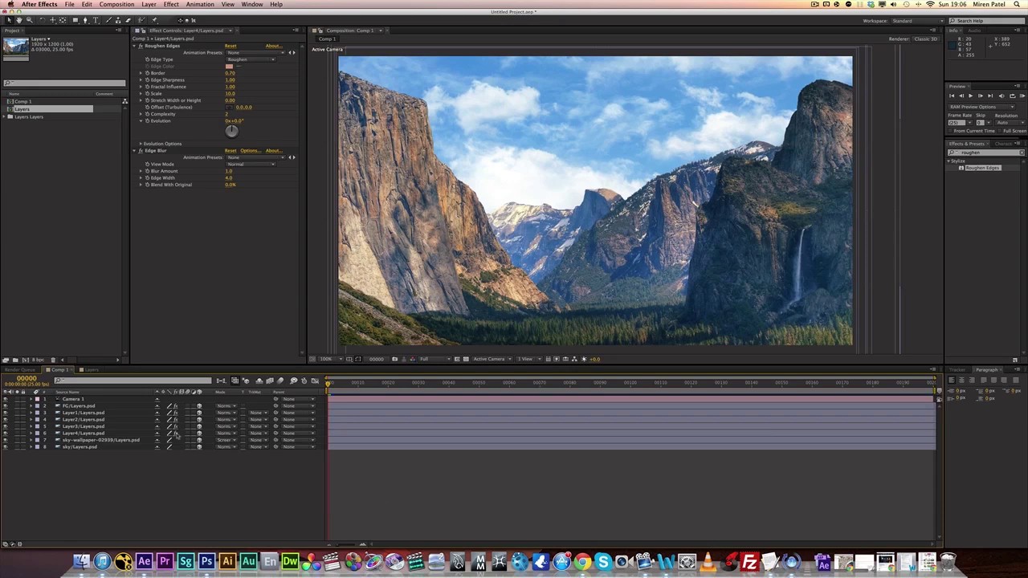
Add a 1280 x 720 px black solid to Comp 1 and place it directly below the camera layer.
right_click(101, 461)
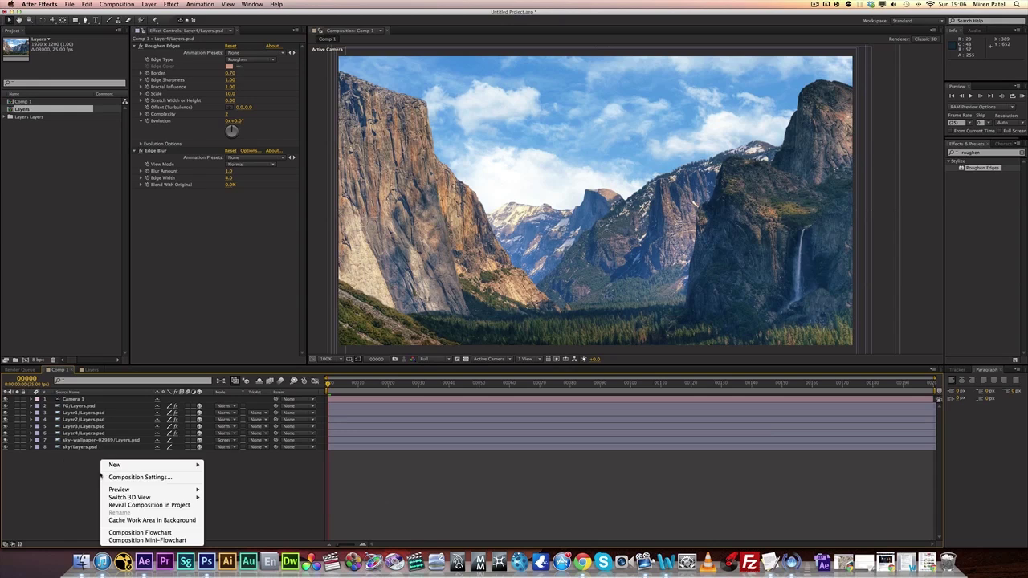
mouse_move(127, 466)
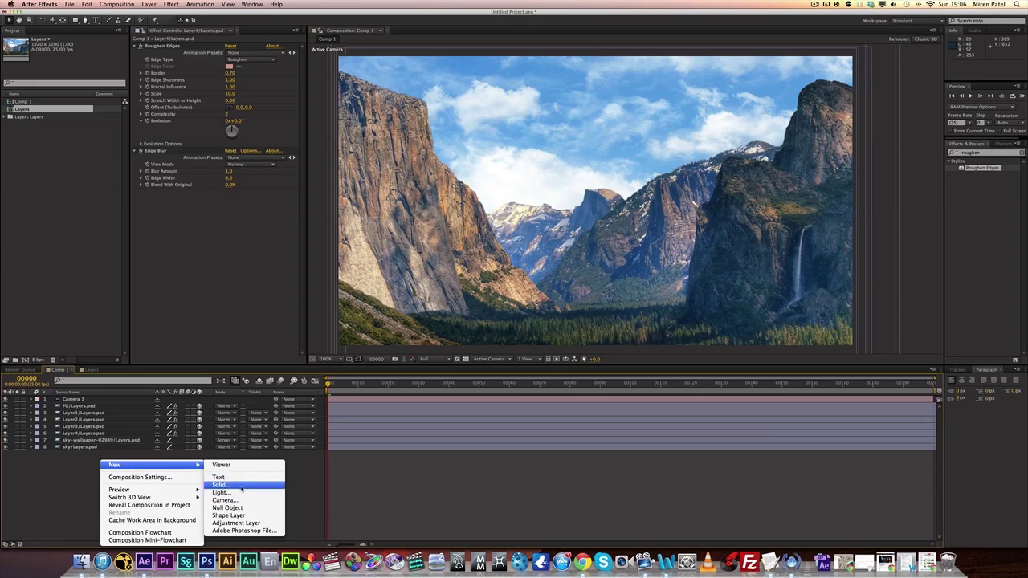
left_click(241, 487)
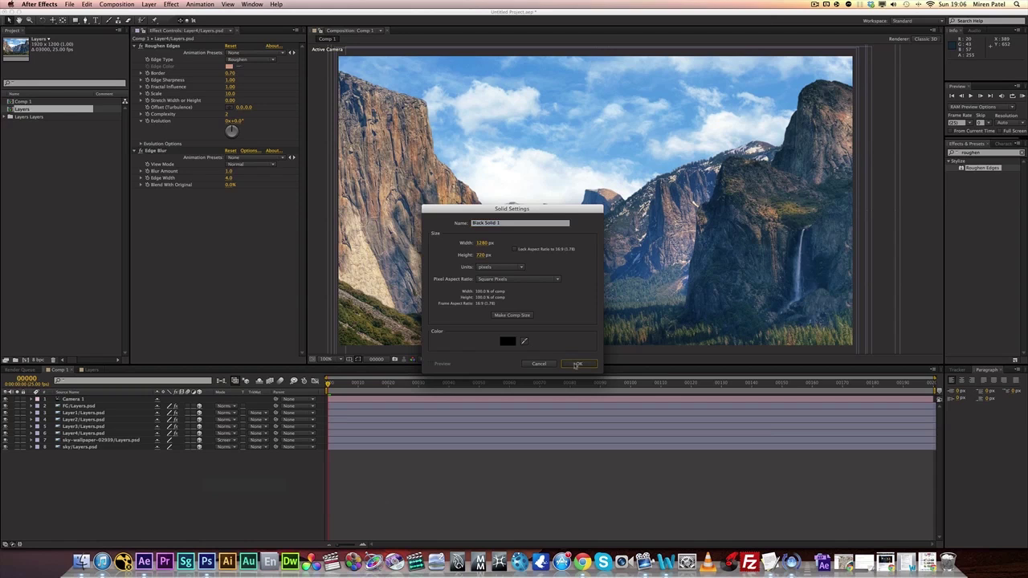
left_click(578, 363)
left_click_drag(81, 400, 81, 409)
Apply the Trapcode Particular effect to the black solid and preview the emitted particles over the first frames.
right_click(175, 268)
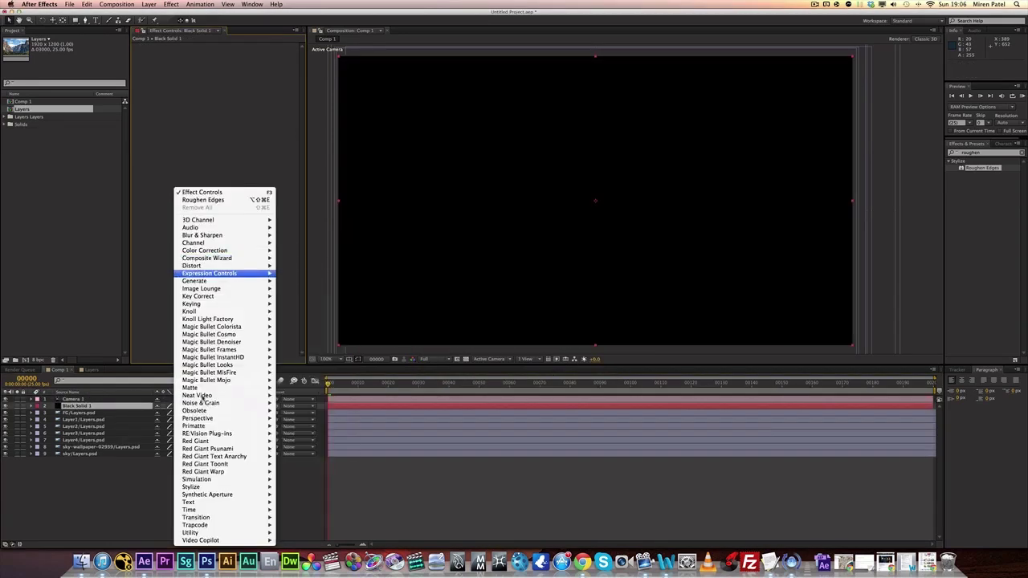
mouse_move(259, 542)
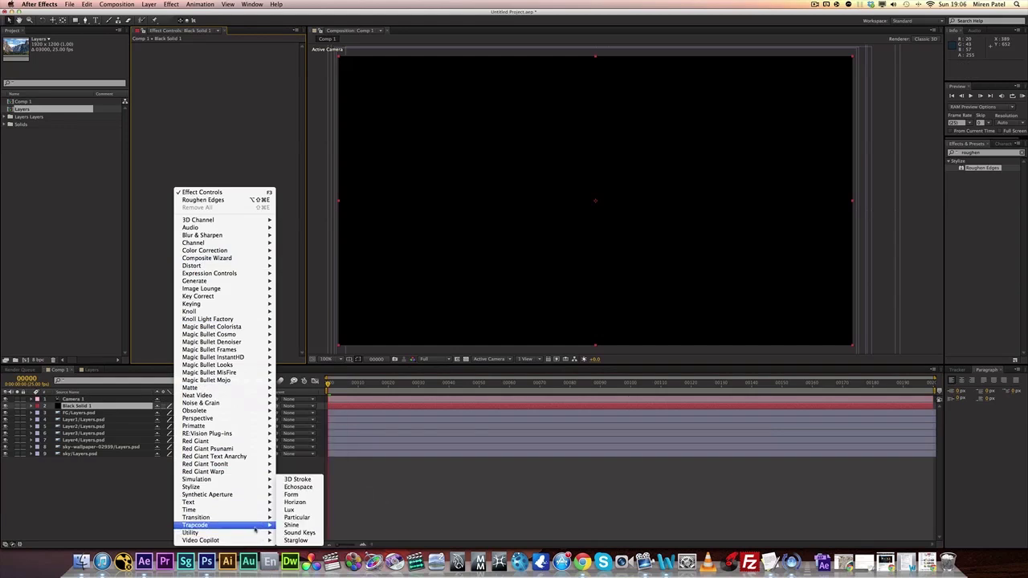
left_click(309, 518)
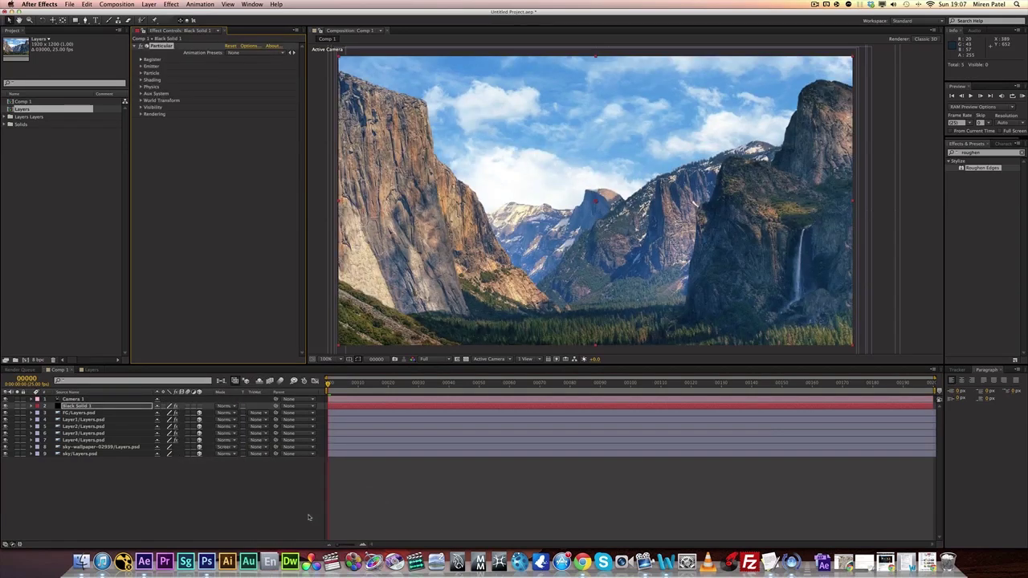
mouse_move(327, 383)
left_mouse_down()
mouse_move(710, 397)
mouse_move(337, 388)
left_mouse_up()
key("space")
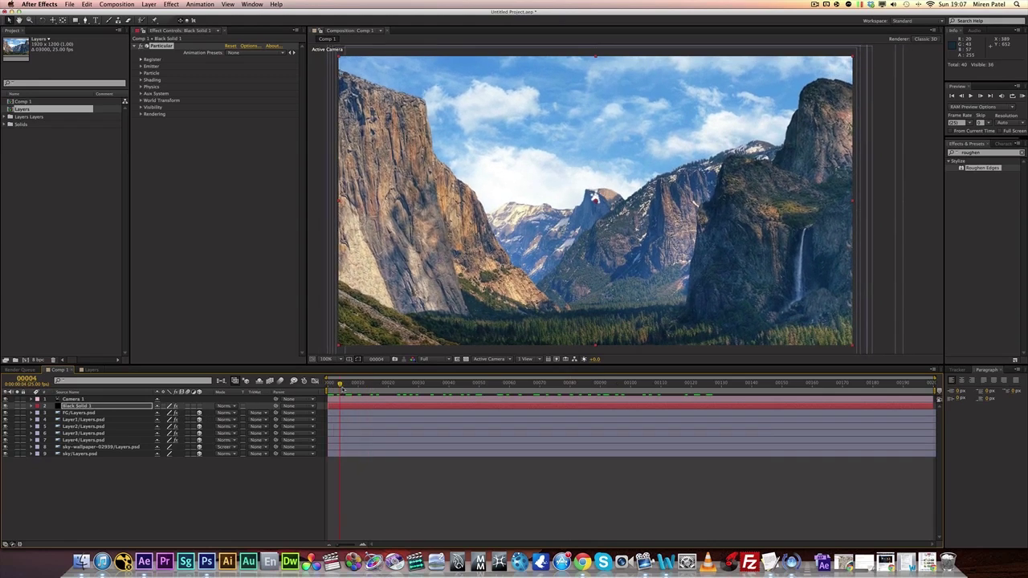
Set Particular's Emitter Type to Box on the black solid.
left_click(88, 407)
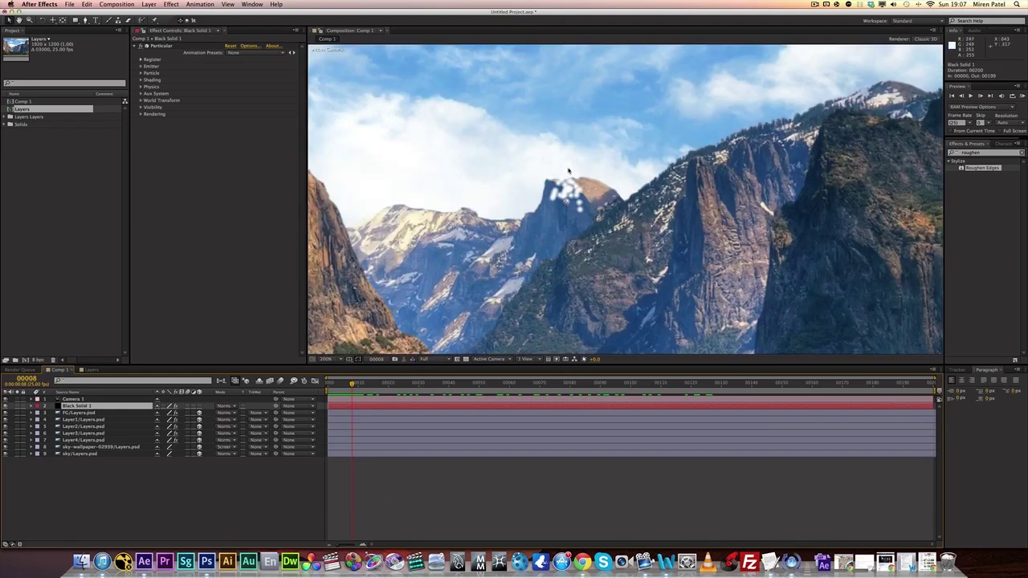
left_click(140, 66)
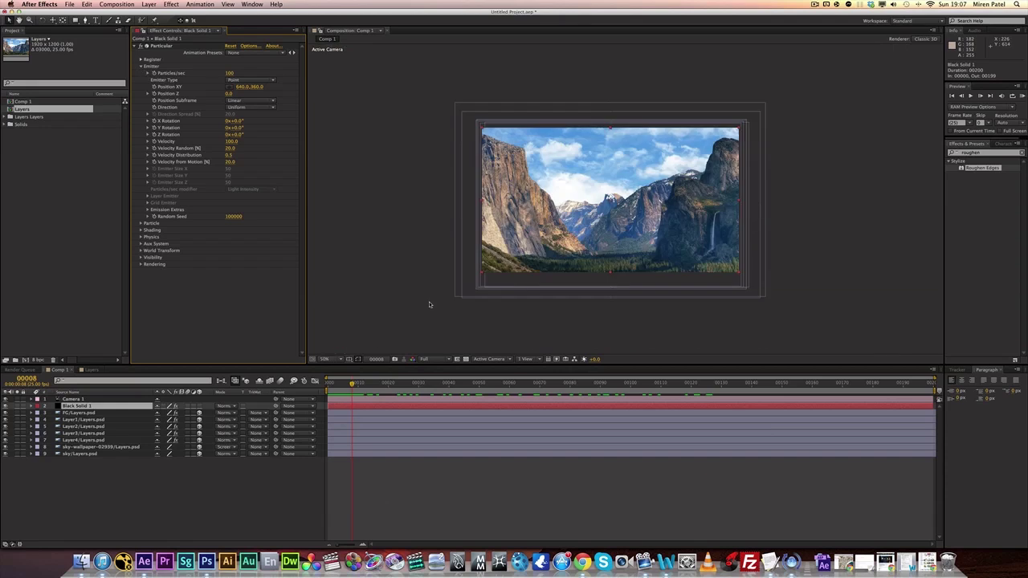
key("space")
left_click_drag(442, 308, 455, 309)
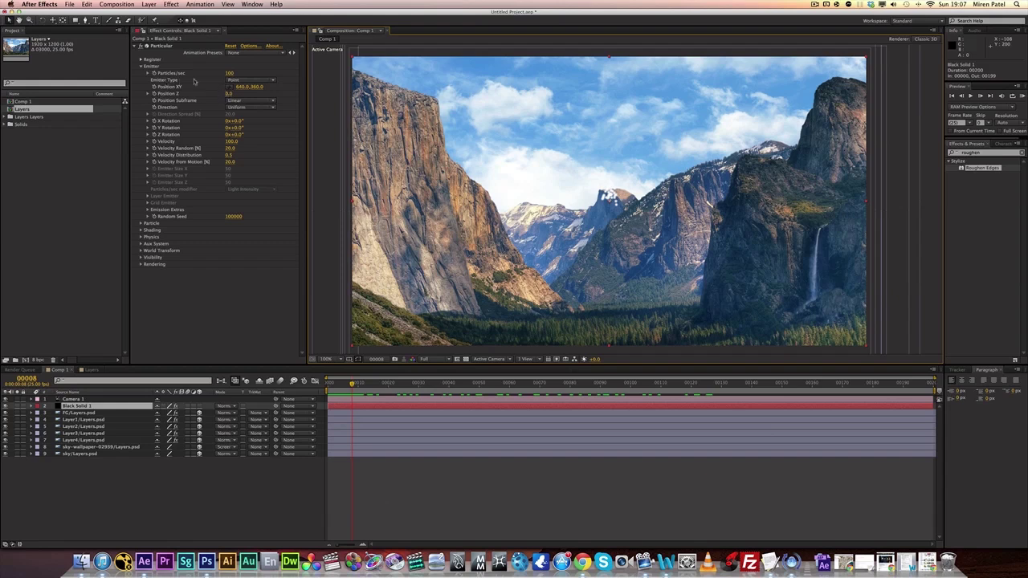
left_click(247, 80)
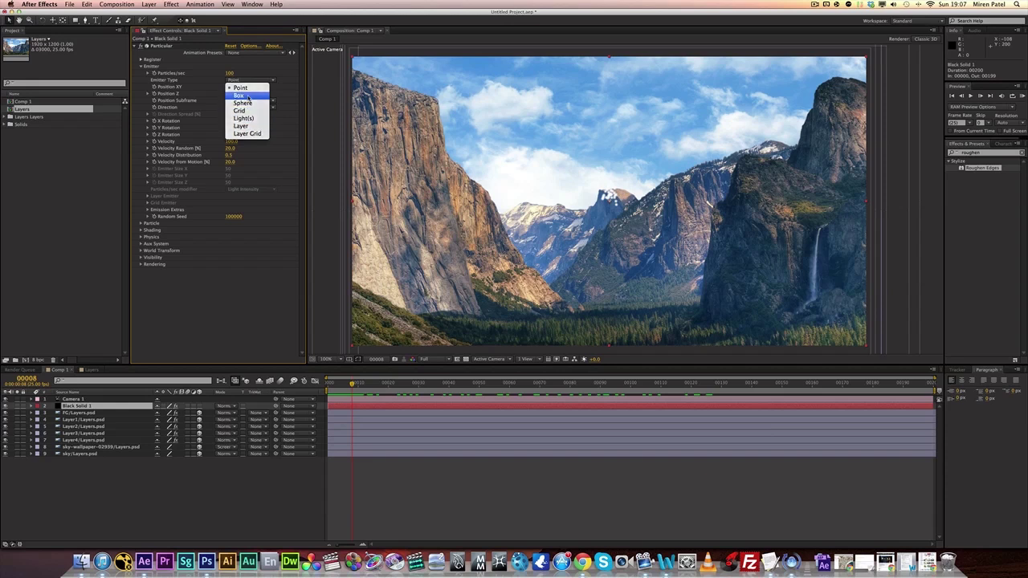
left_click(247, 96)
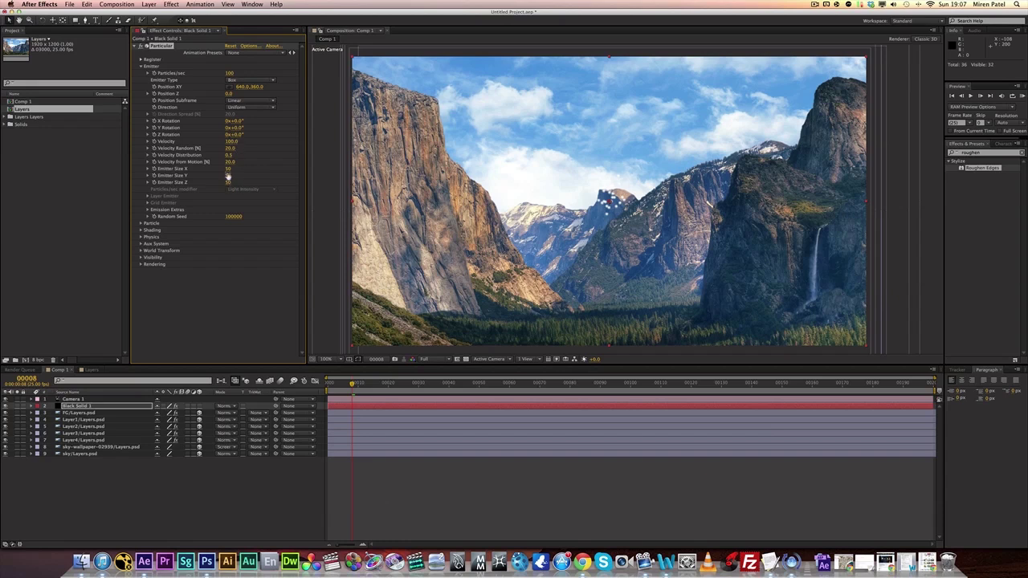
Set the box emitter's Particles/sec to 1090 and its Emitter Size X to 1292.
left_click_drag(228, 169, 704, 186)
left_click_drag(269, 73, 334, 140)
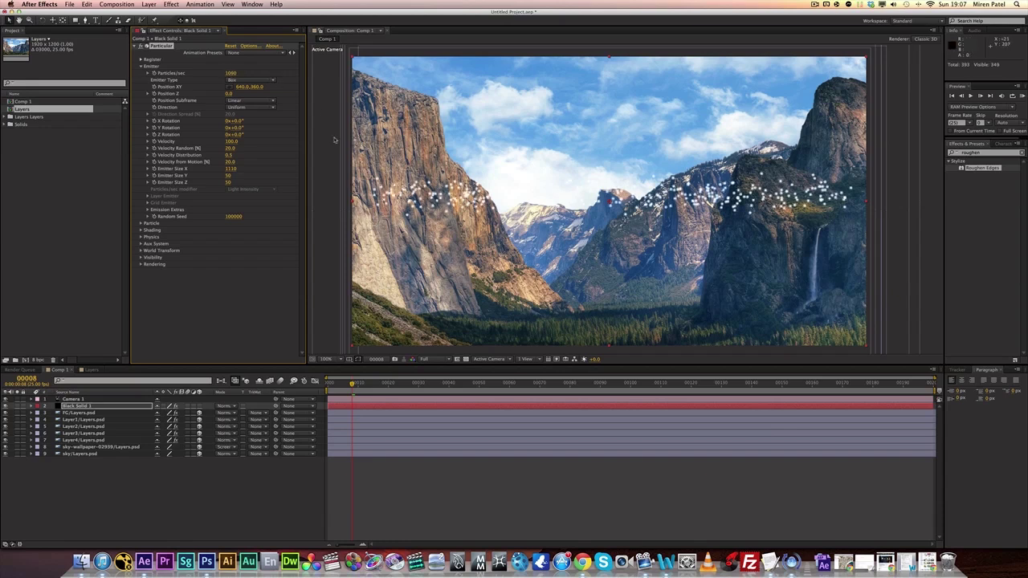
left_click_drag(240, 169, 311, 170)
Shift the black solid to start 10 frames before the composition and extend its end past the last frame.
left_click_drag(343, 386, 315, 410)
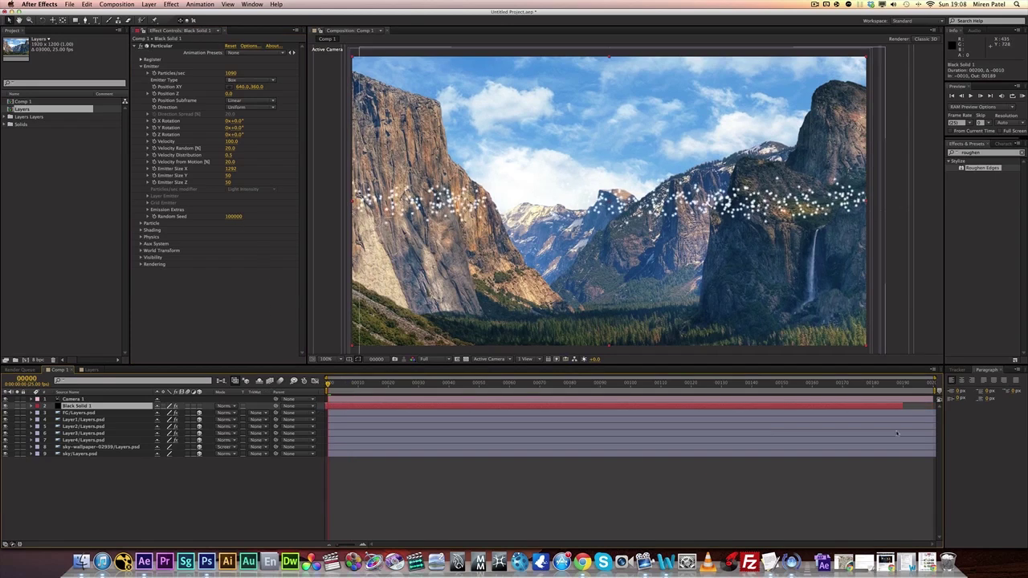
left_click_drag(903, 407, 969, 406)
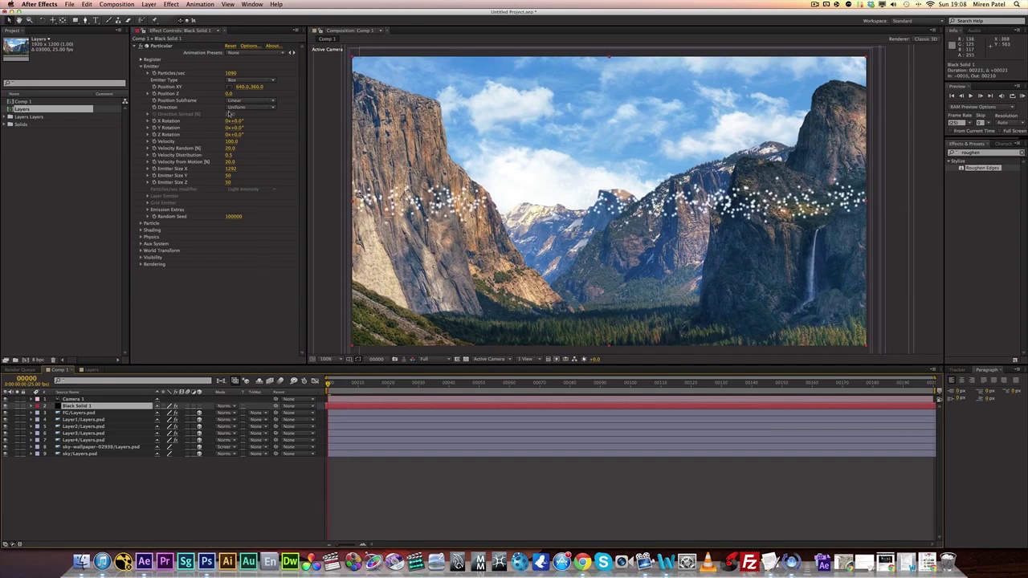
Set Emitter Size Y to 518 and the emitter's vertical position to 467.
left_click_drag(228, 179, 387, 180)
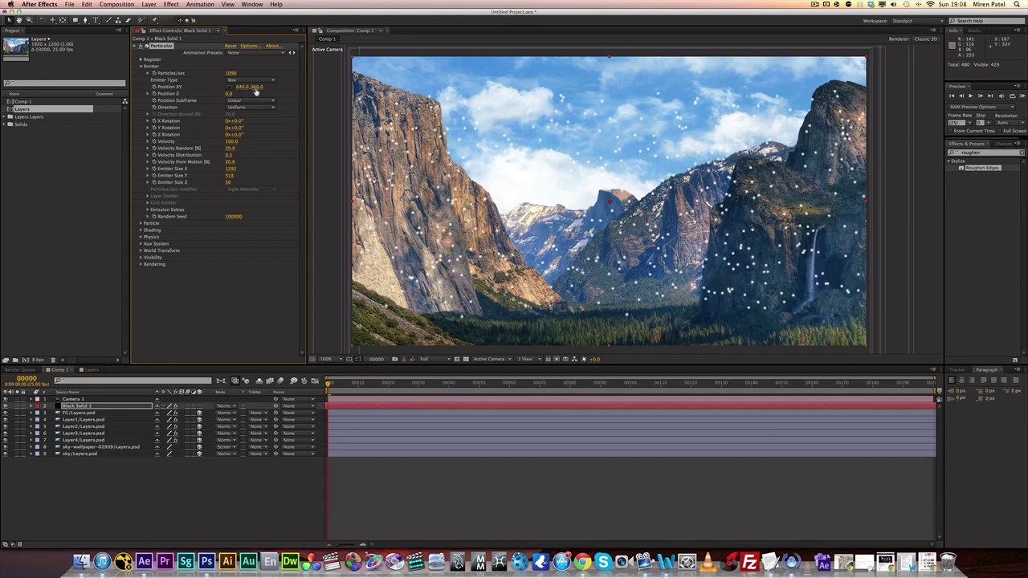
left_click_drag(256, 87, 306, 98)
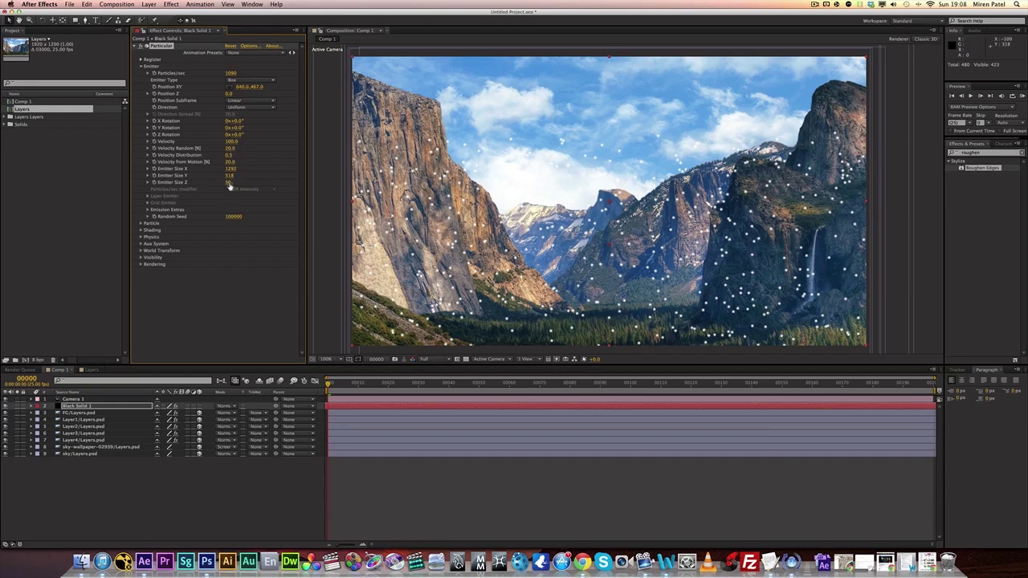
Set Emitter Size Z to 617 and bring the emitter closer to the camera with a negative Position Z.
left_click_drag(228, 182, 293, 182)
key("comma")
left_click_drag(228, 93, 191, 99)
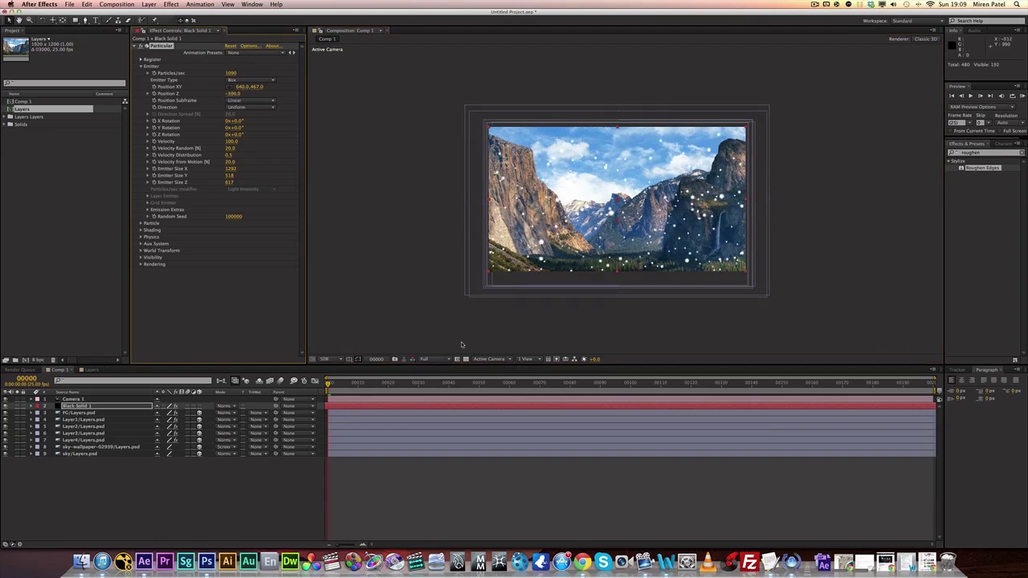
key("period")
key("comma")
key("period")
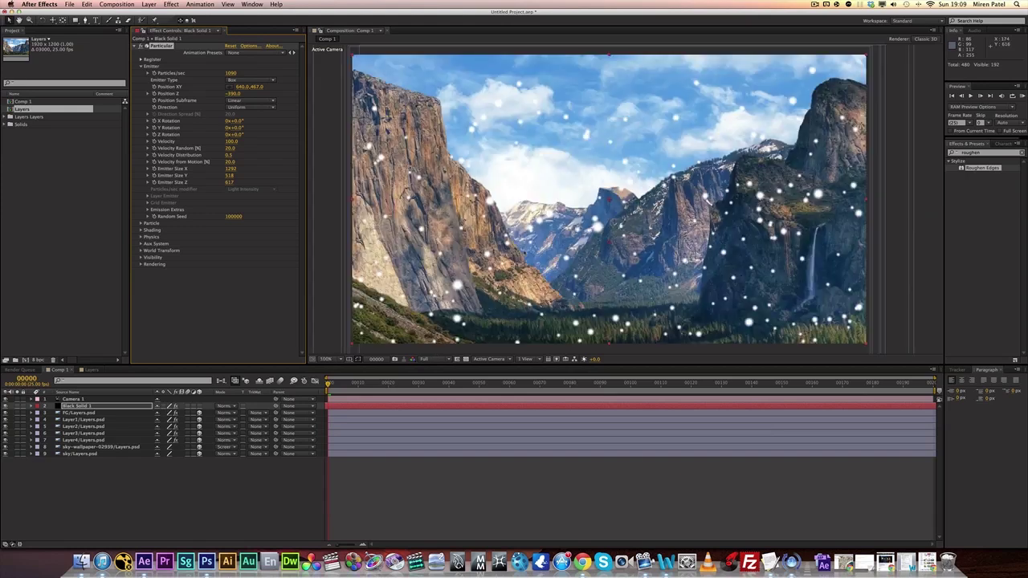
Set Emitter Size Z to 1380 and Position Z to 220, previewing the particles along the camera move.
mouse_move(329, 384)
left_mouse_down()
mouse_move(465, 399)
mouse_move(853, 410)
mouse_move(731, 412)
left_mouse_up()
key("space")
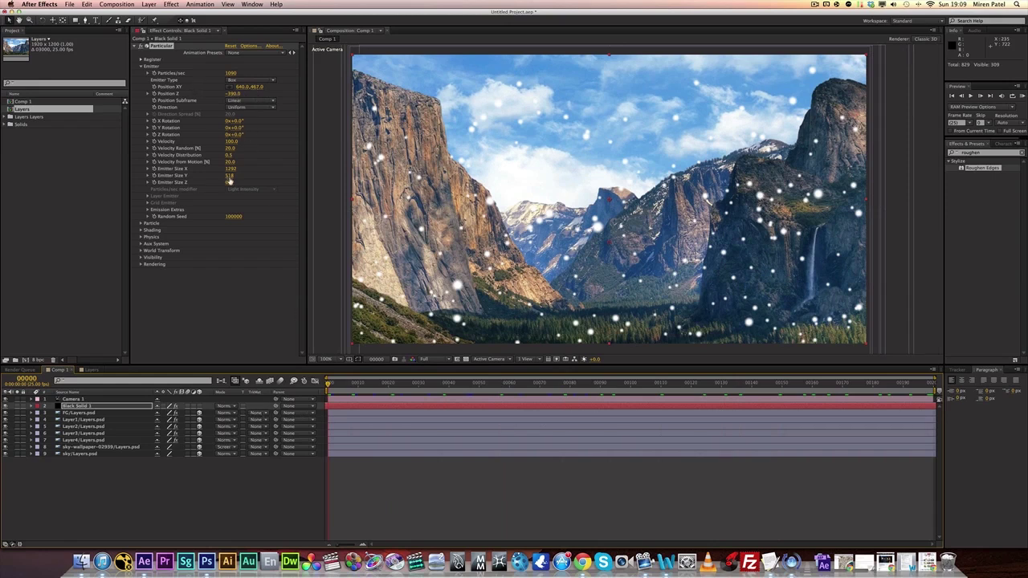
left_click_drag(229, 184, 257, 94)
key("space")
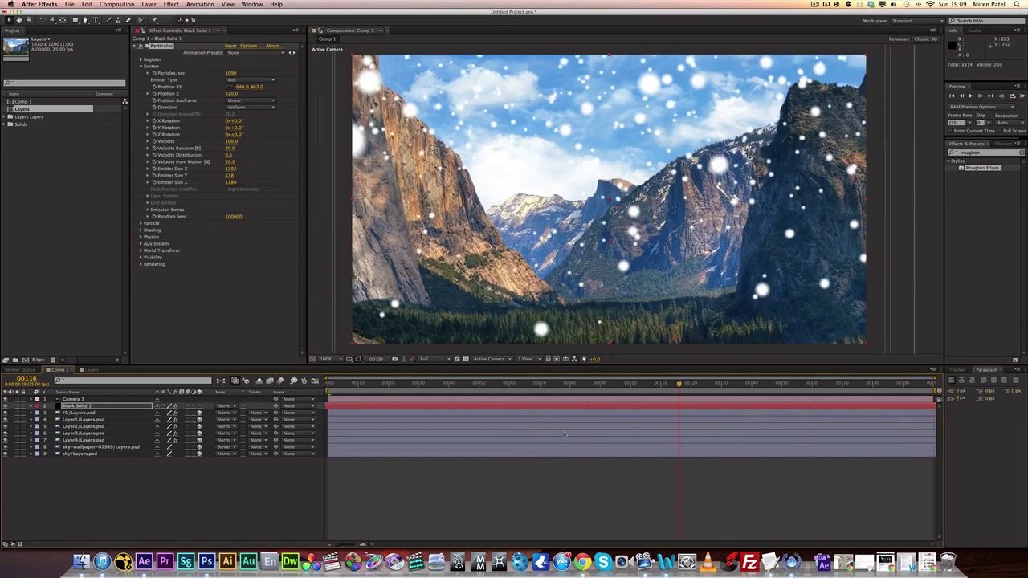
key("space")
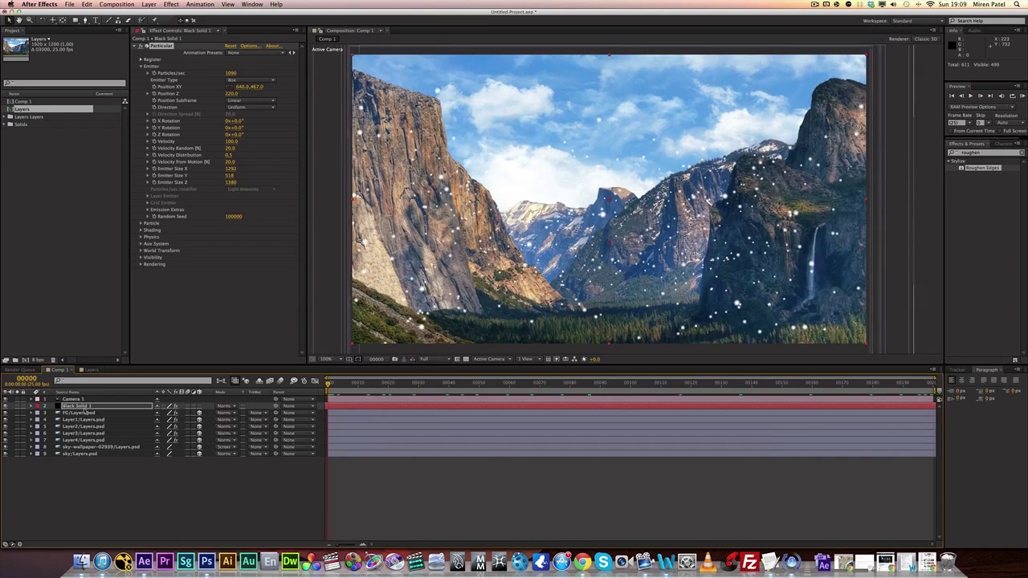
Set the Particular emitter's Velocity to 10 on the black solid.
left_click(68, 407)
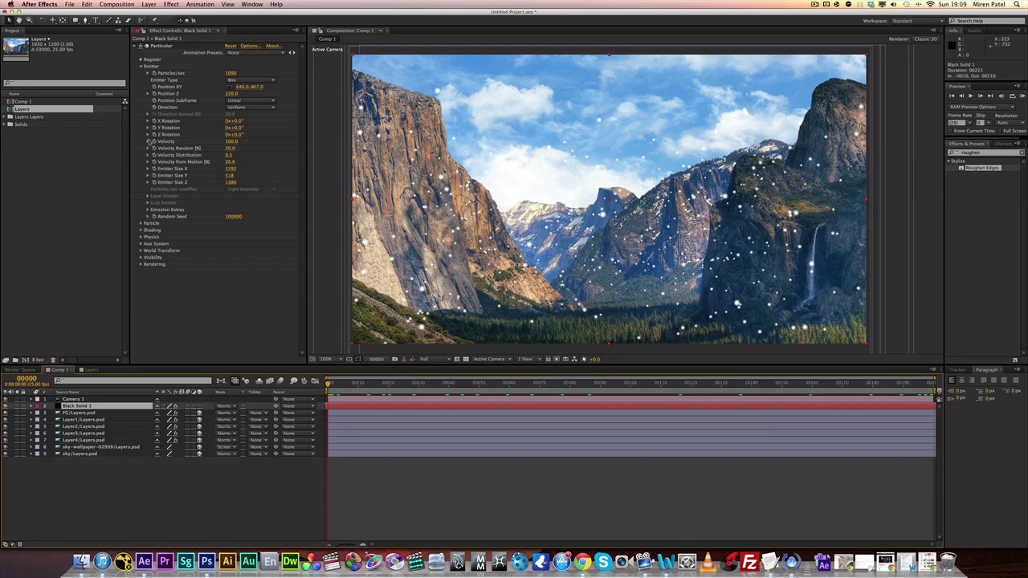
left_click(231, 142)
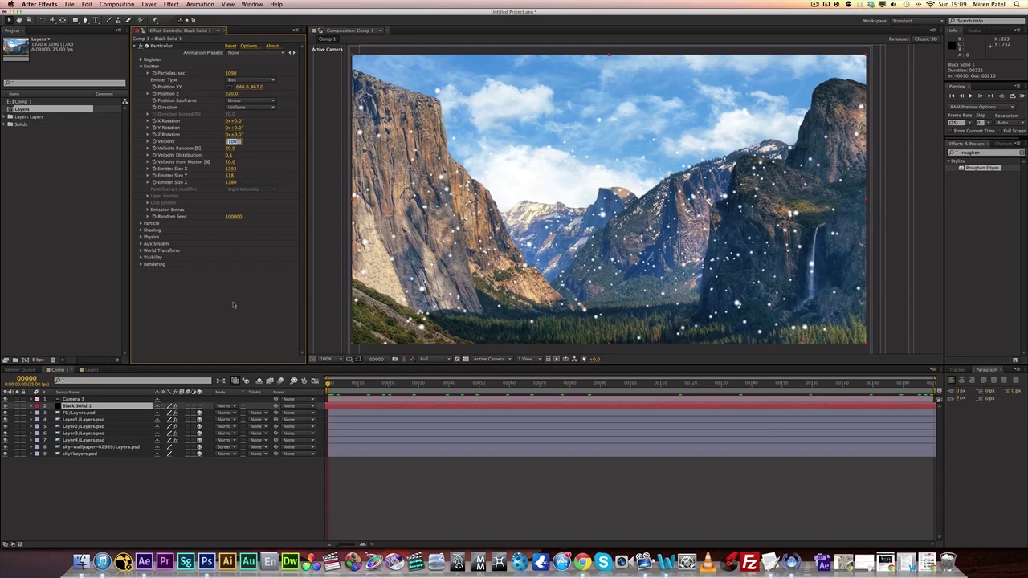
type("2")
key("Return")
Check frame 199 and enlarge particle coverage: emitter vertical position 674, Size X 2016, Size Y 848 and Particles/sec 1350.
left_click_drag(330, 387, 950, 405)
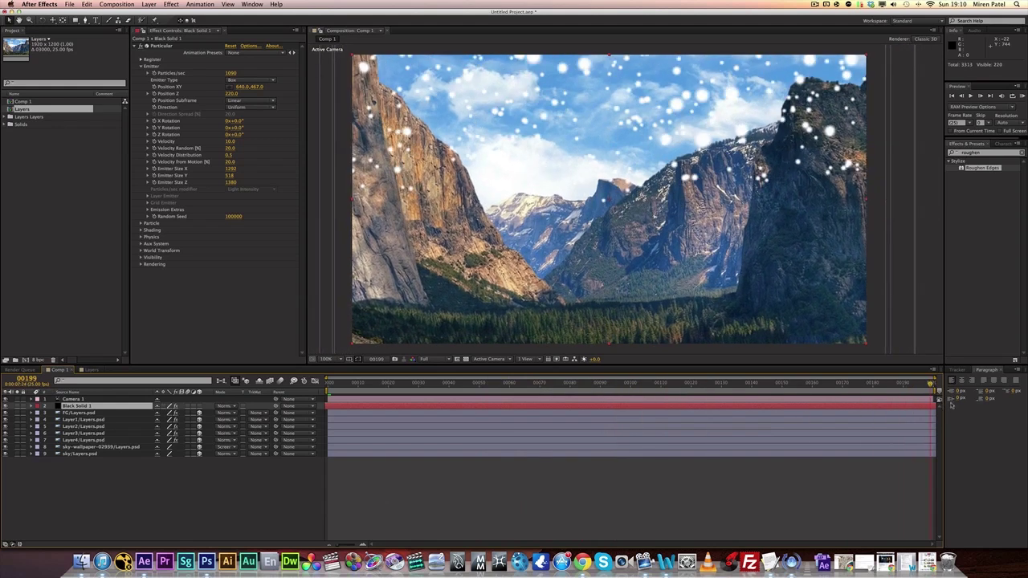
left_click_drag(255, 86, 421, 86)
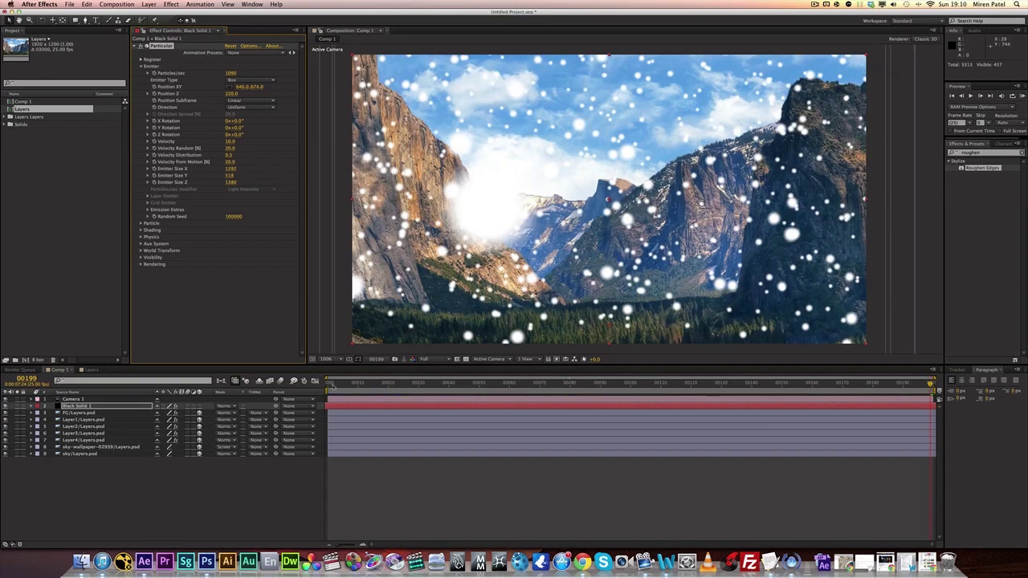
left_click(331, 384)
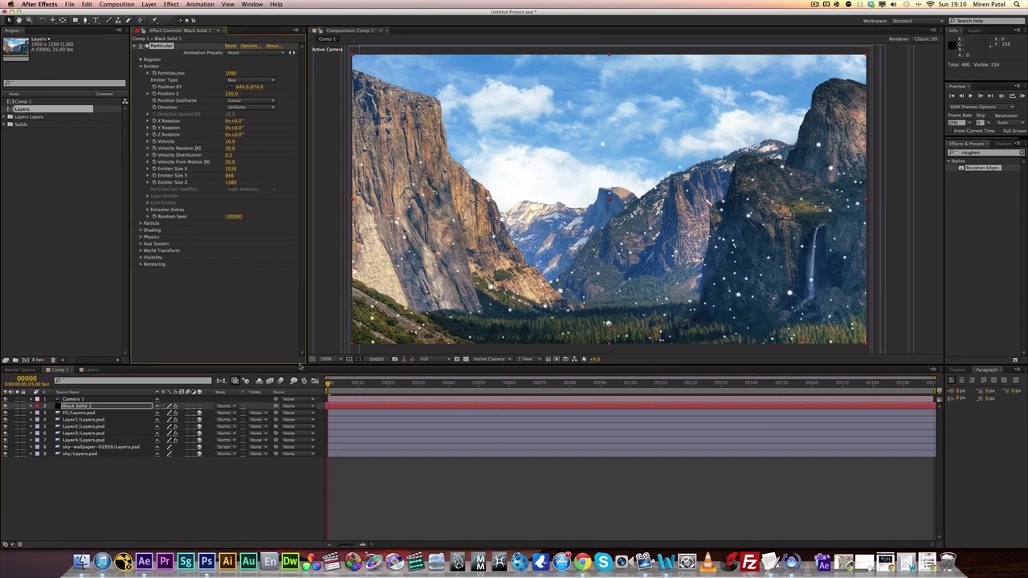
left_click(229, 73)
Set the particle Life to 17 seconds and move the black solid to start at frame 0.
left_click(141, 223)
left_click(229, 230)
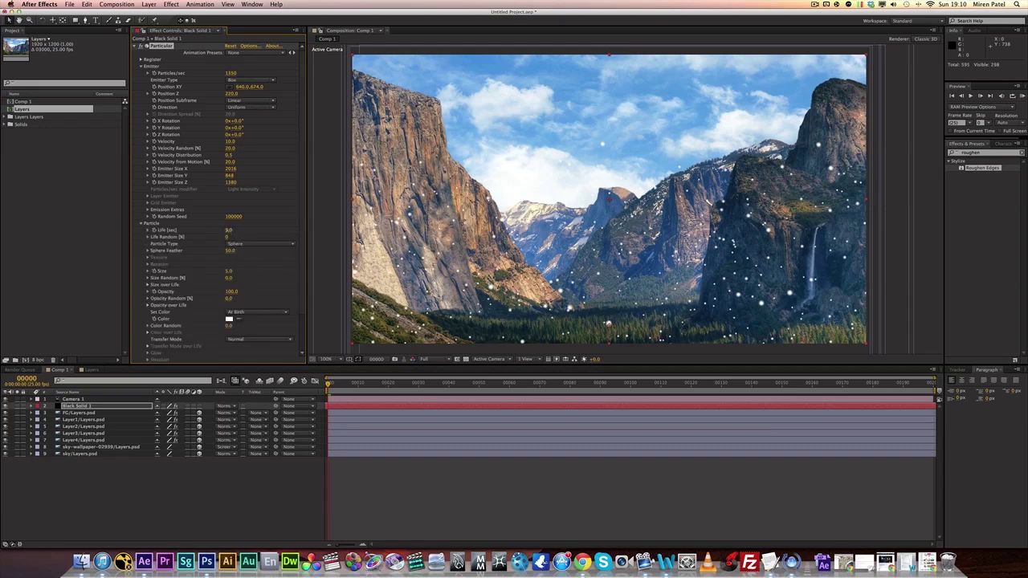
type("17.0")
key("Return")
left_click_drag(337, 407, 368, 407)
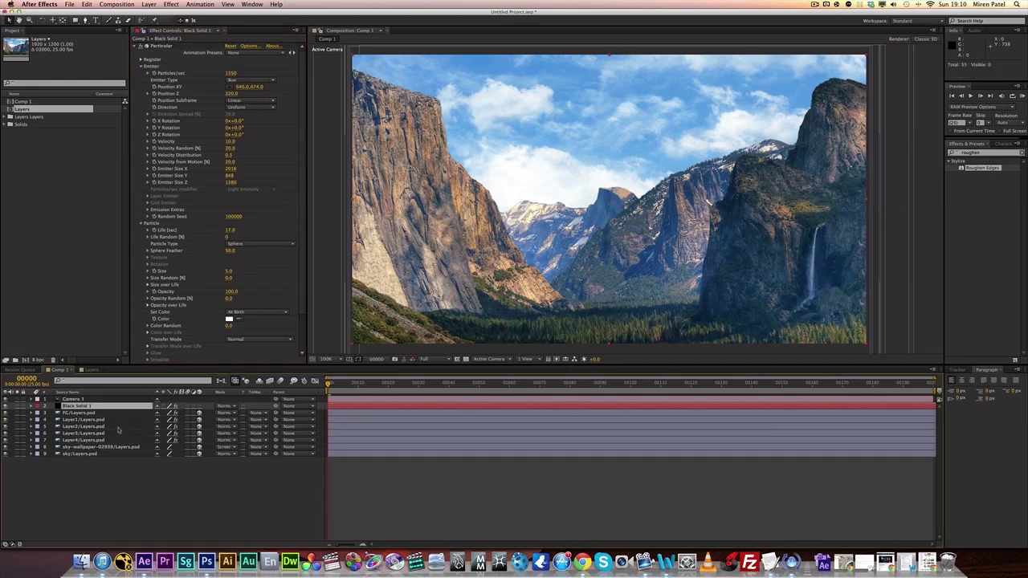
Keyframe Particles/sec at frame 0 and reveal the keyframed property under the black solid.
left_click(32, 406)
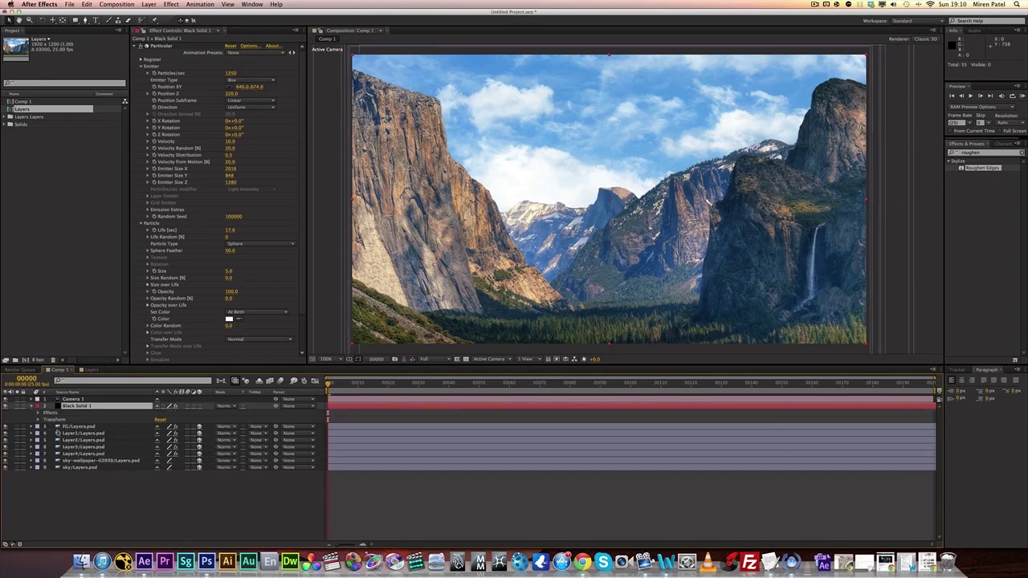
left_click(154, 73)
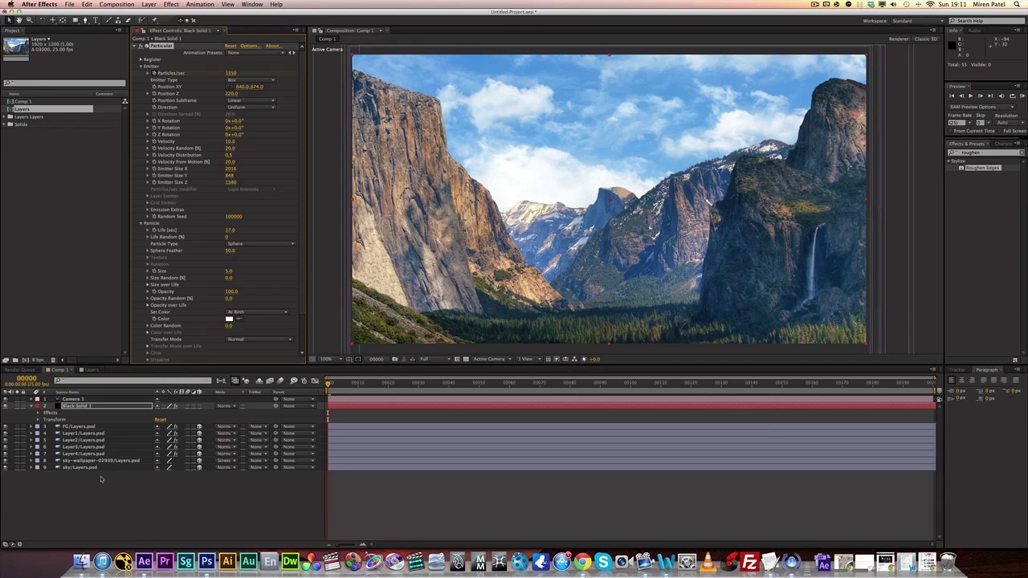
key("u")
left_click(87, 419)
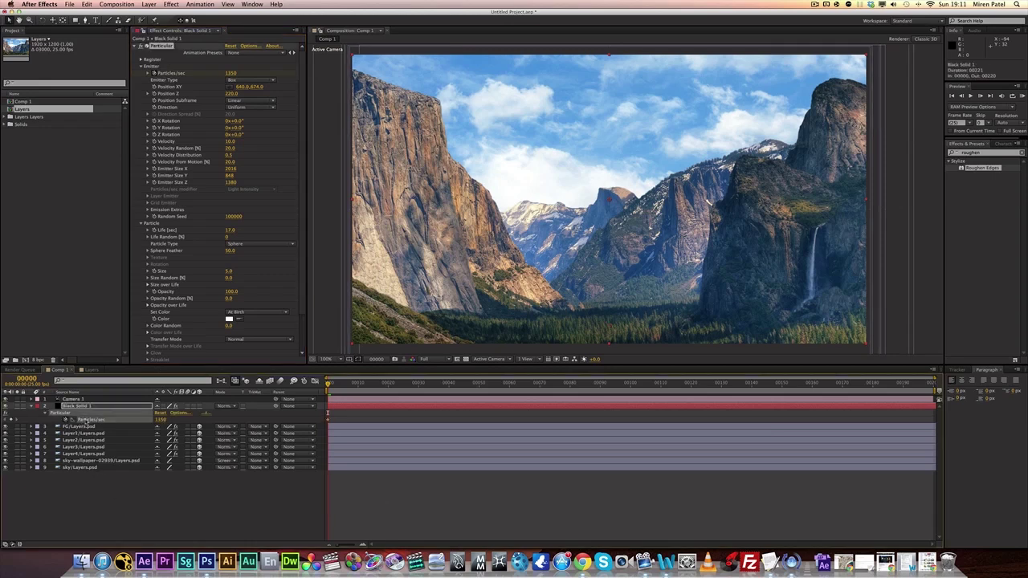
Preview the particles up to frame 27 and add a second Particles/sec keyframe there with the value 1350.
left_click(371, 416)
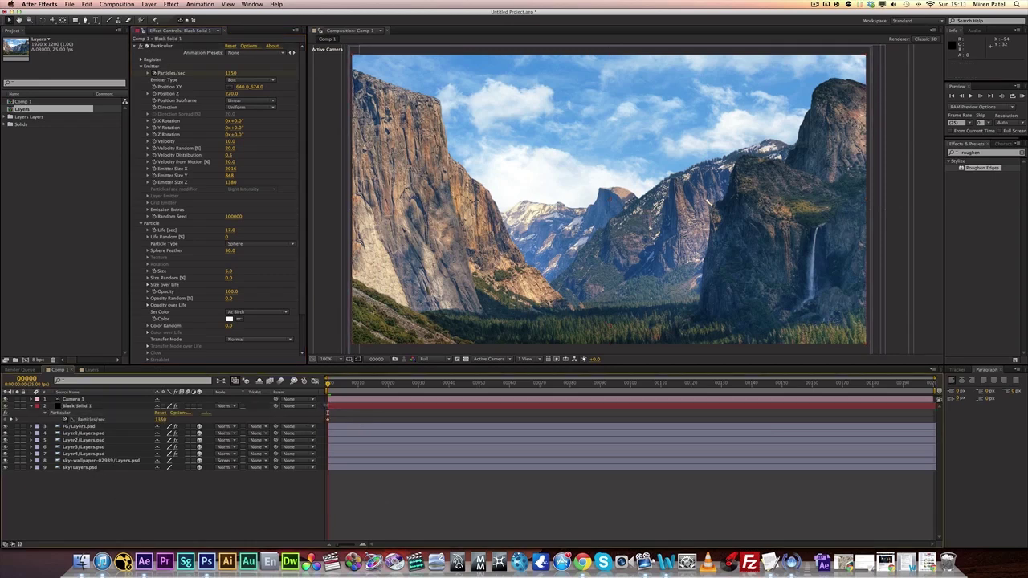
key("space")
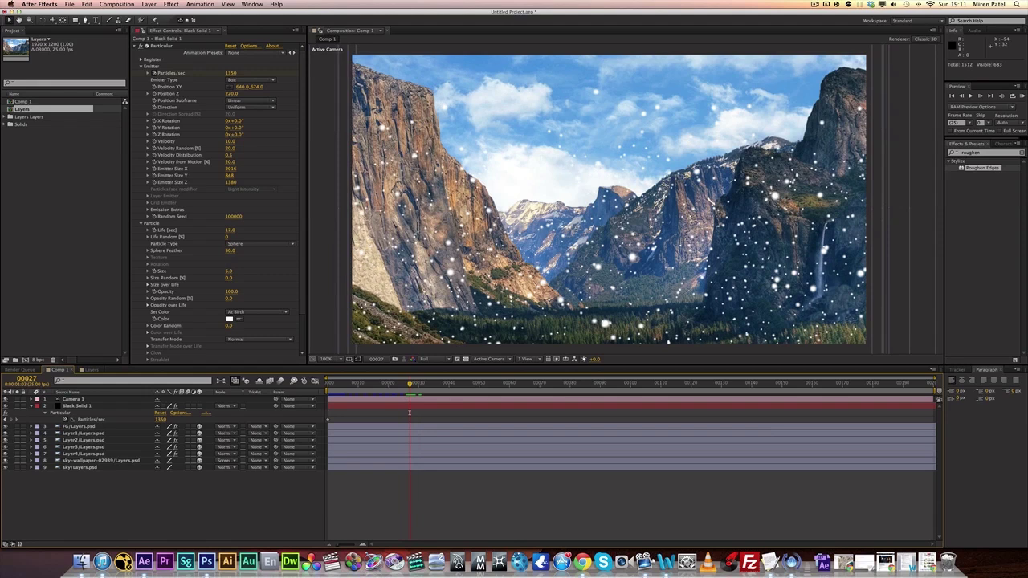
left_click(11, 420)
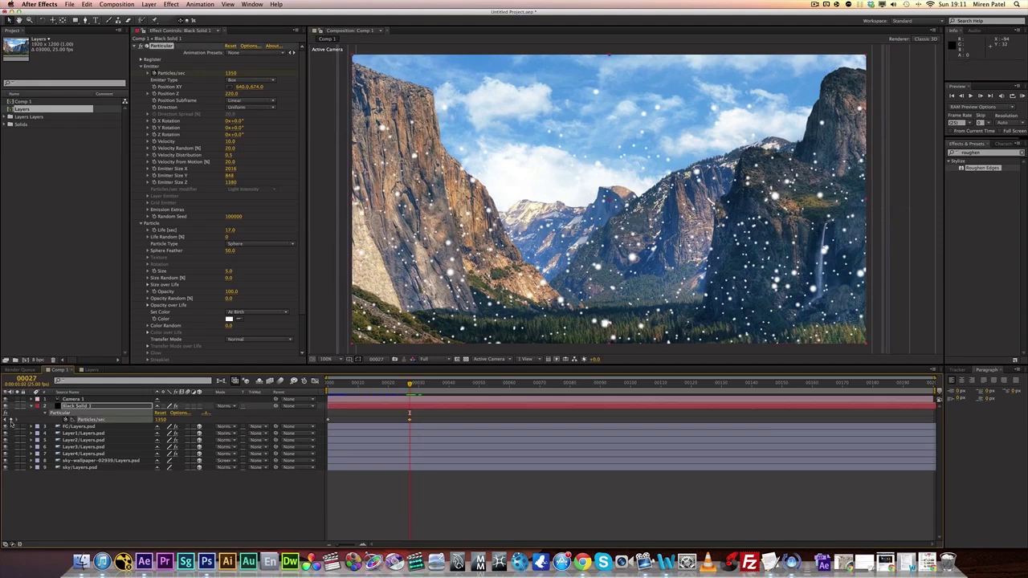
Advance one frame to frame 28 and set Particles/sec to 0 there.
key("Page_Down")
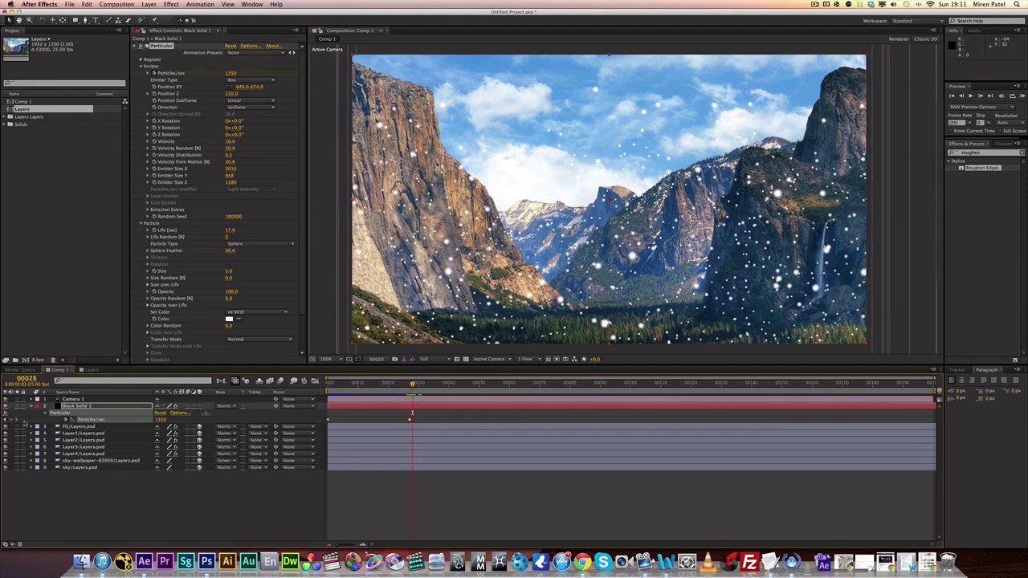
left_click(161, 419)
type("0")
key("Return")
Shift the black solid 28 frames earlier and, from frame 0, extend its end to frame 207.
left_click_drag(498, 410, 415, 412)
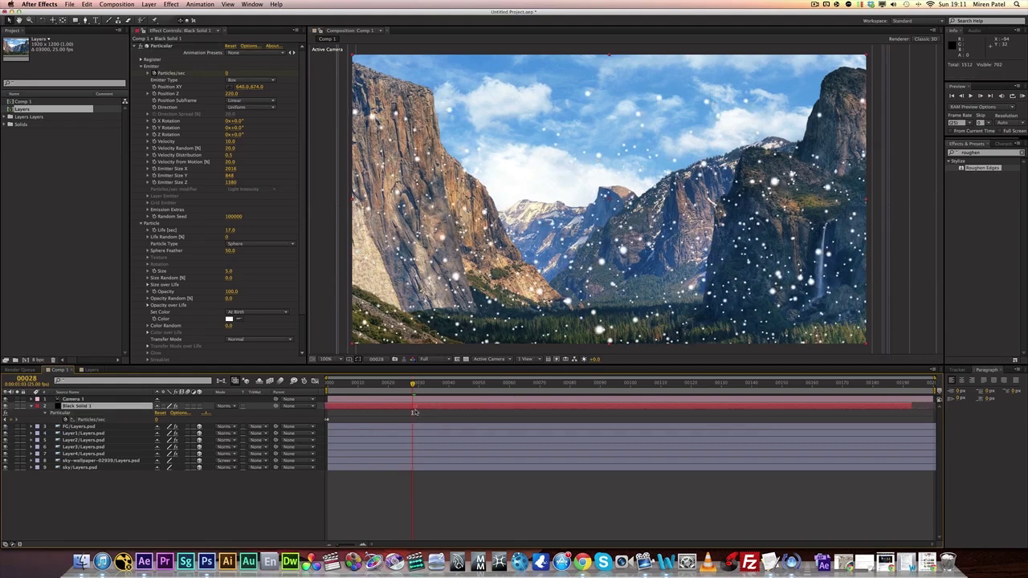
left_click(330, 383)
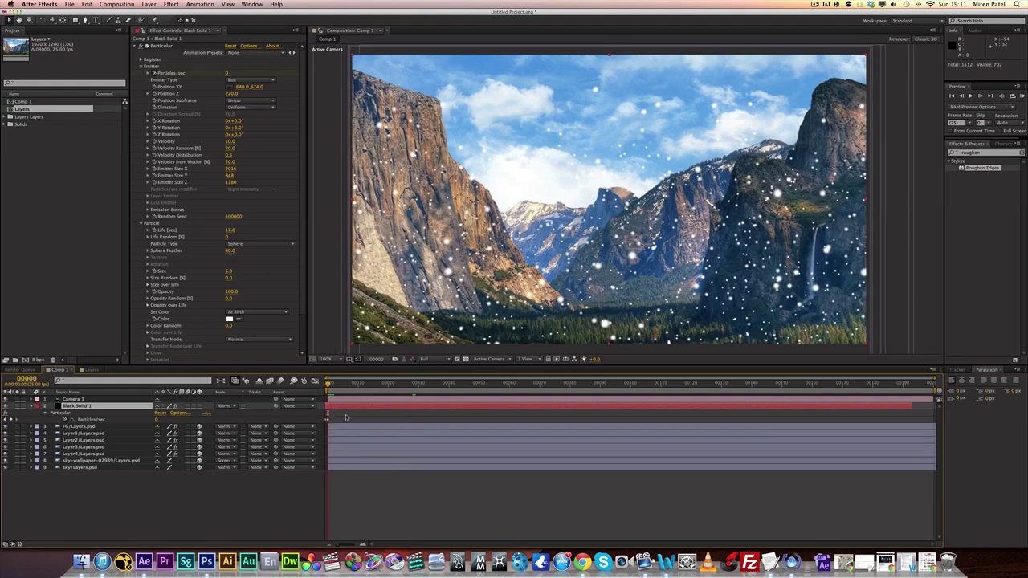
left_click_drag(918, 412, 960, 412)
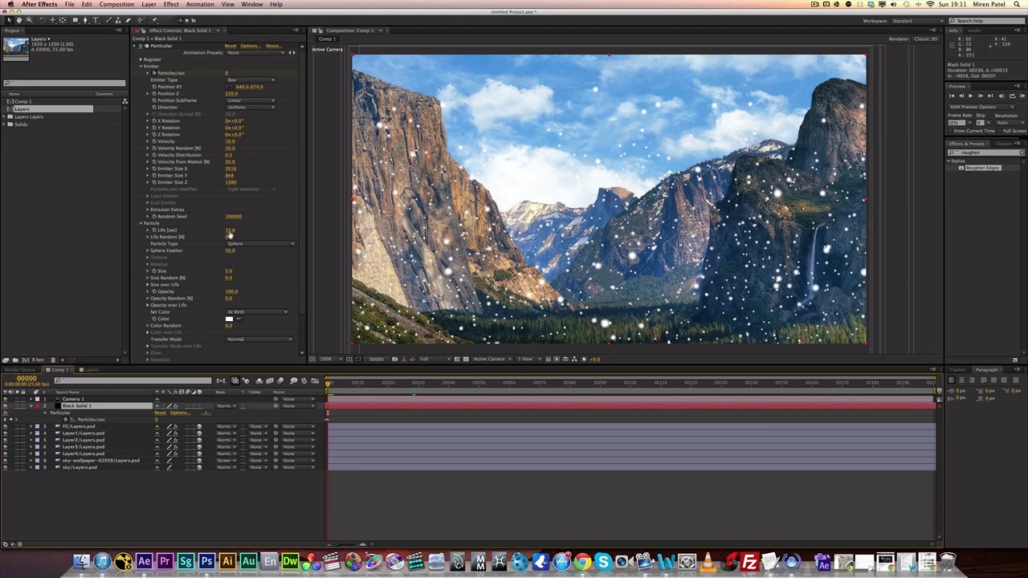
Raise the particle Life to 20.8 seconds, preview the particles through about frame 150, and return to frame 0.
left_click_drag(229, 230, 241, 230)
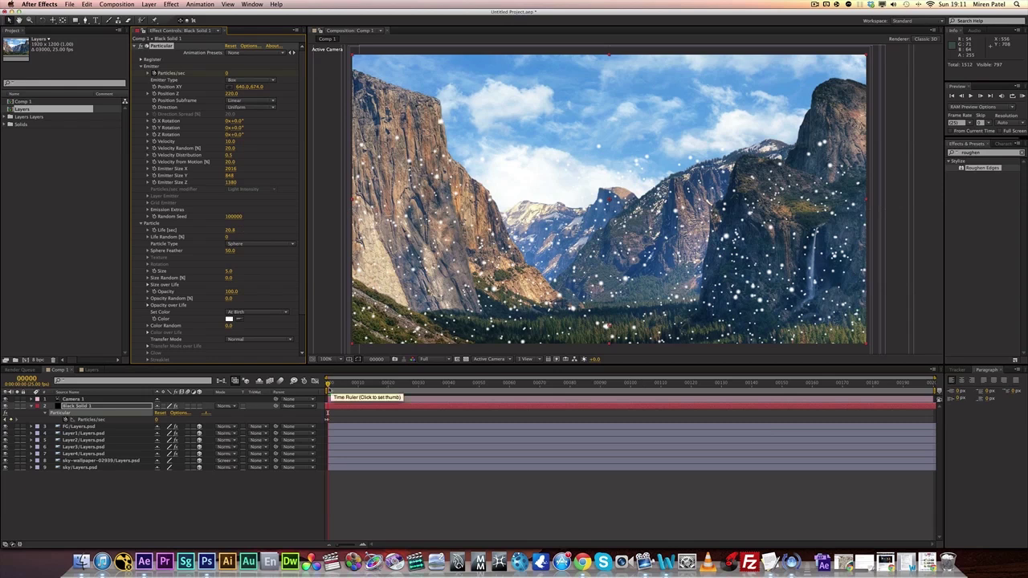
left_click_drag(330, 390, 310, 402)
key("space")
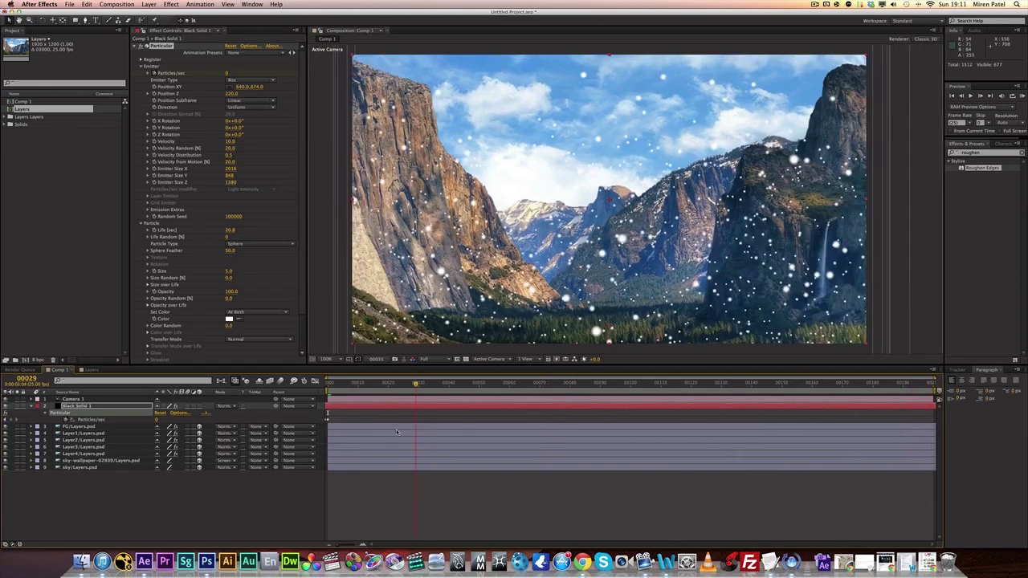
key("space")
key("space")
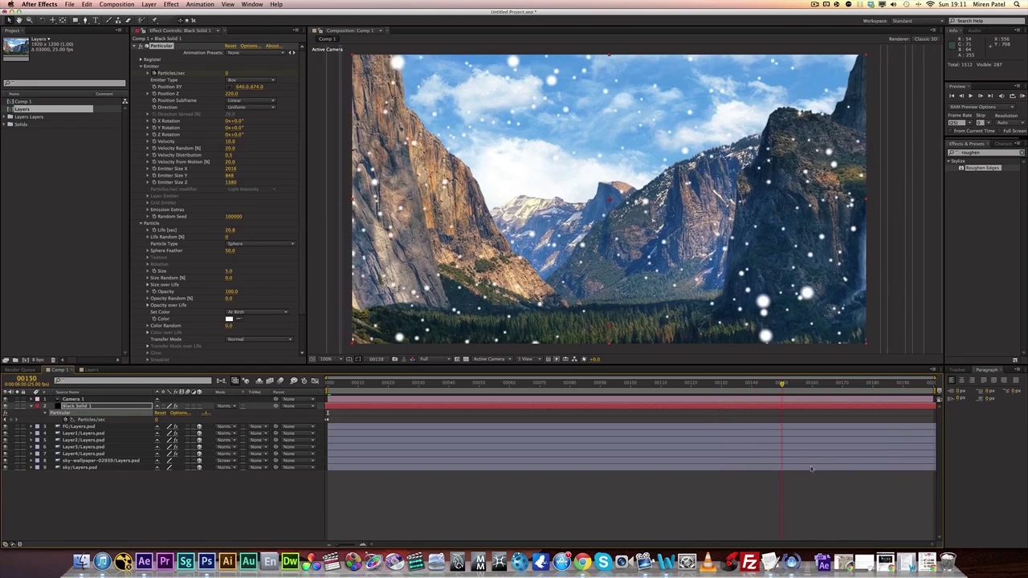
left_click_drag(789, 470, 327, 477)
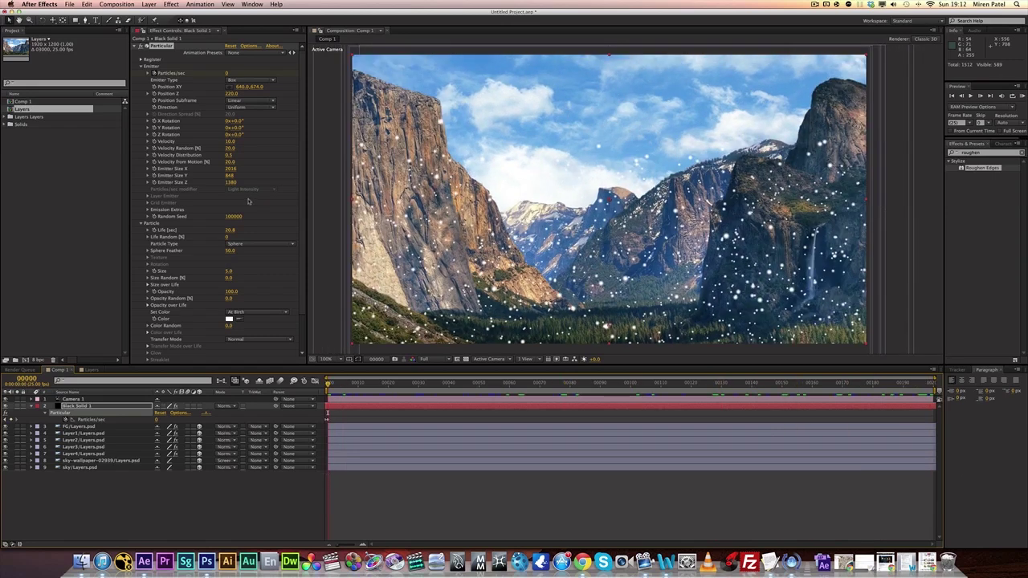
Enlarge the particle Size to 39 and change the Particle Type to Cloudlet.
scroll(300, 208, "down", 3)
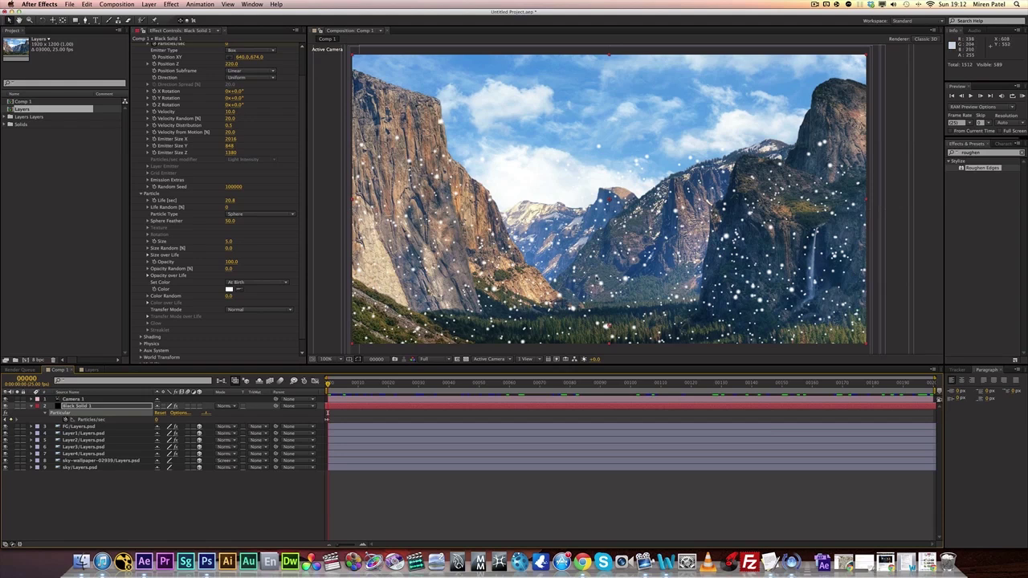
left_click_drag(229, 241, 241, 240)
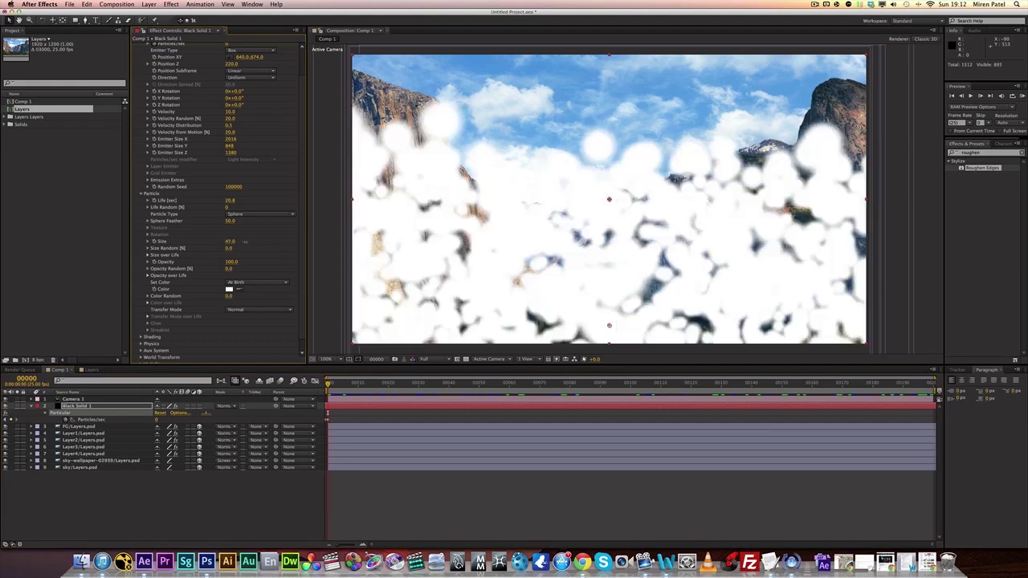
left_click(244, 215)
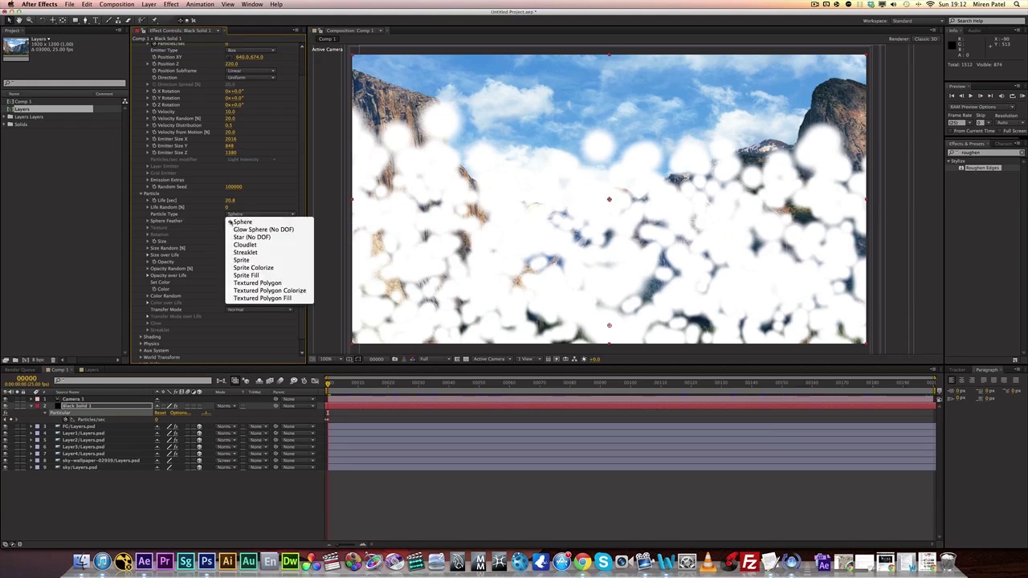
left_click(245, 244)
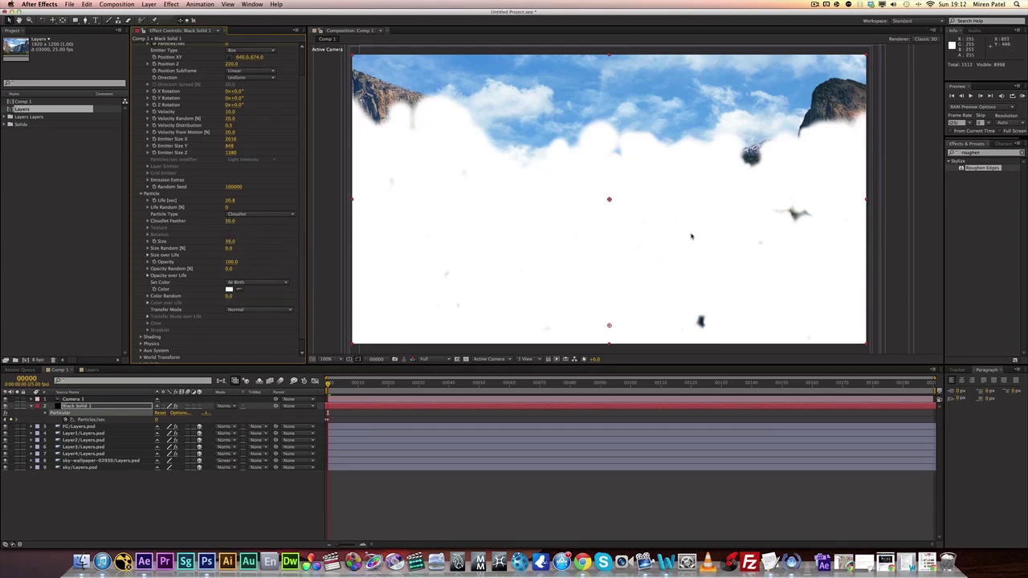
Set the particle Opacity to 1 and Opacity Random to 40.
left_click(230, 262)
type("1")
key("Return")
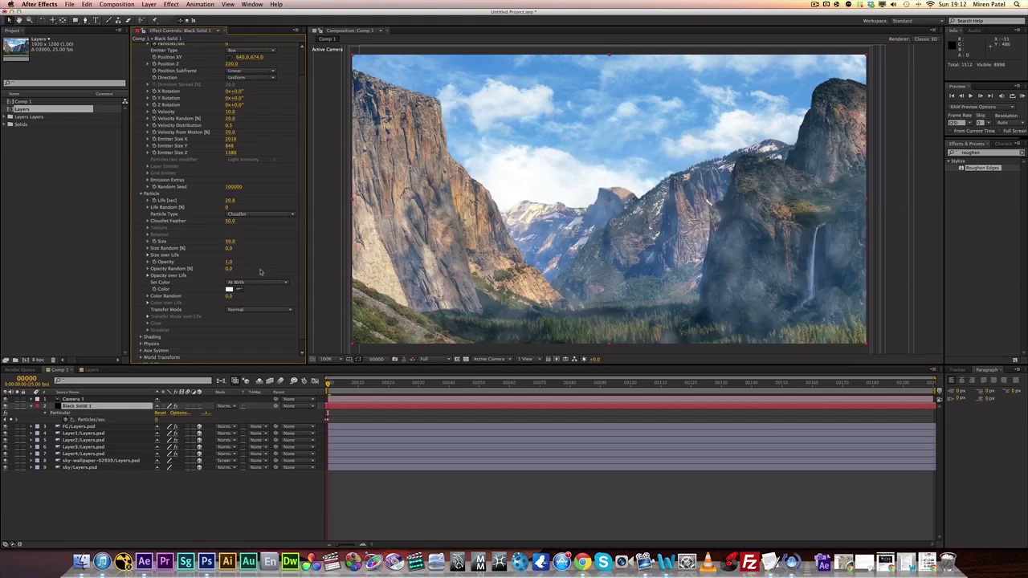
left_click_drag(229, 269, 244, 270)
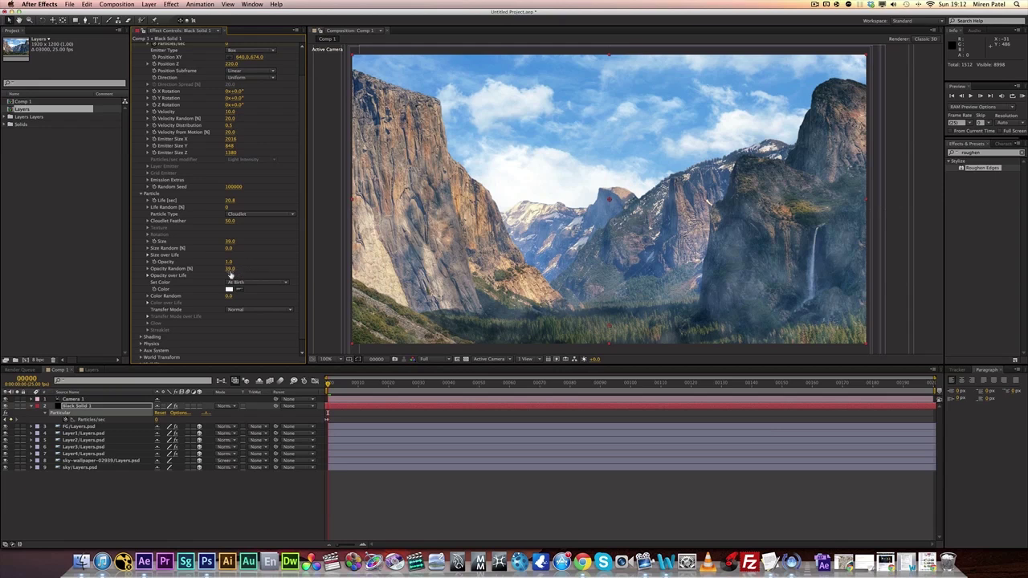
left_click(230, 269)
type("40")
key("Return")
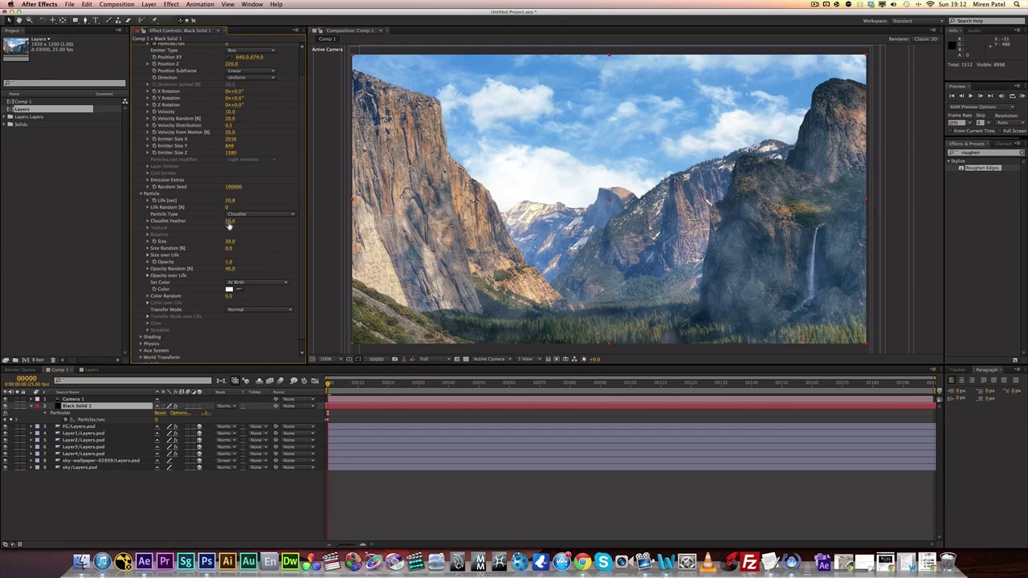
Increase the cloudlet particle Size to 91 and lower the particle Opacity to 0.5.
left_click_drag(229, 244, 253, 244)
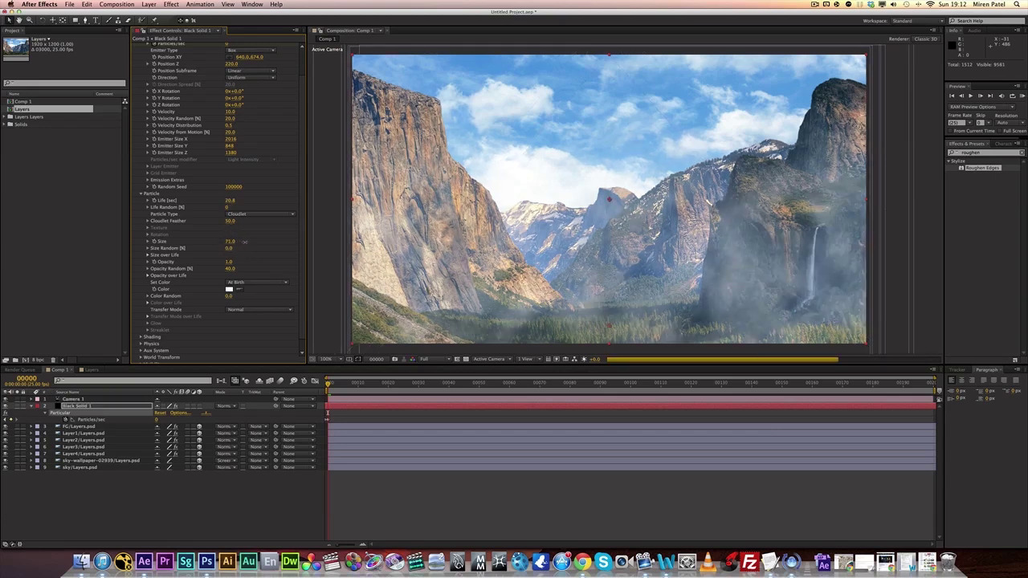
left_click_drag(241, 241, 251, 242)
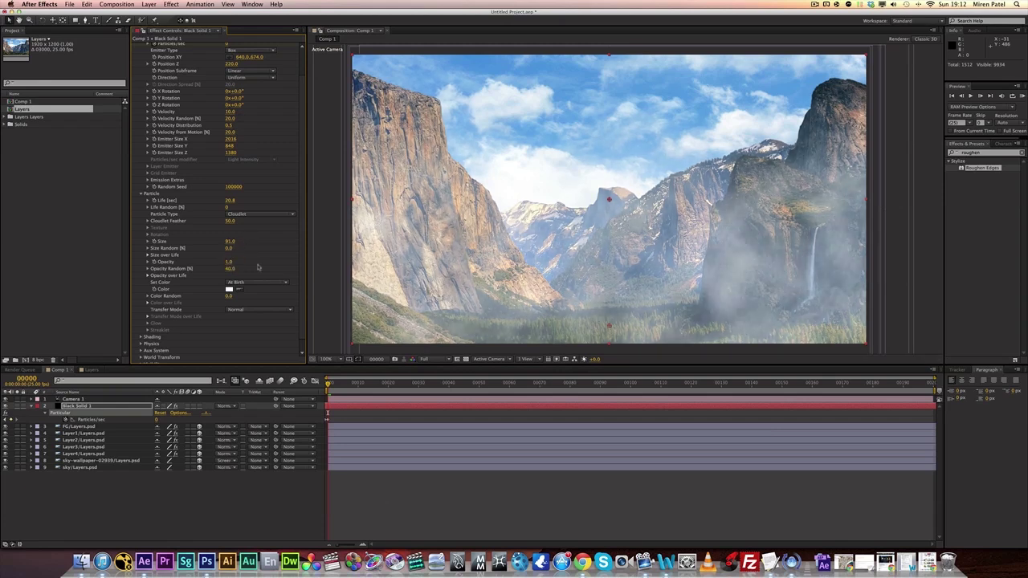
key("period")
left_click(230, 261)
key("Return")
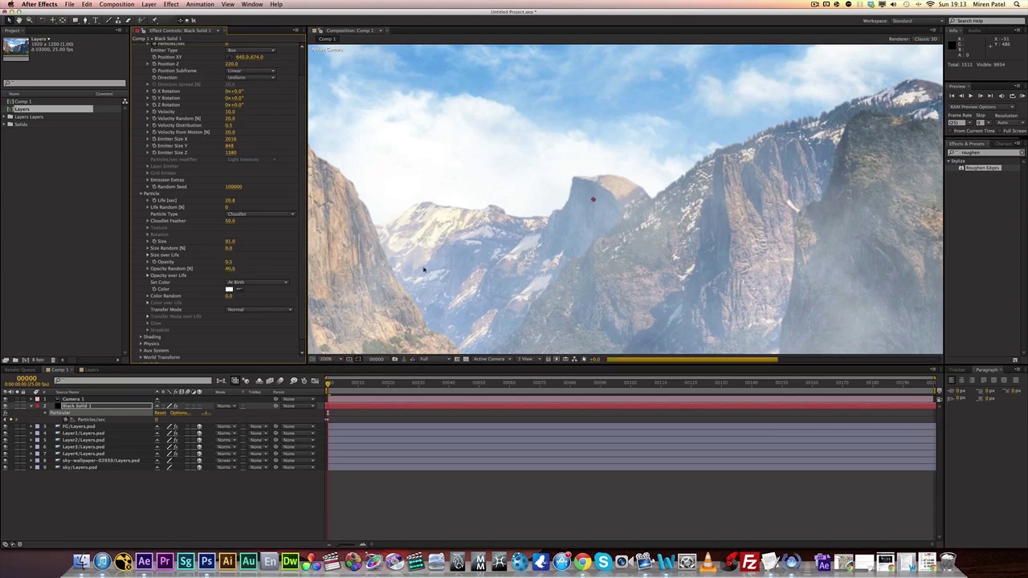
key("comma")
key("comma")
key("period")
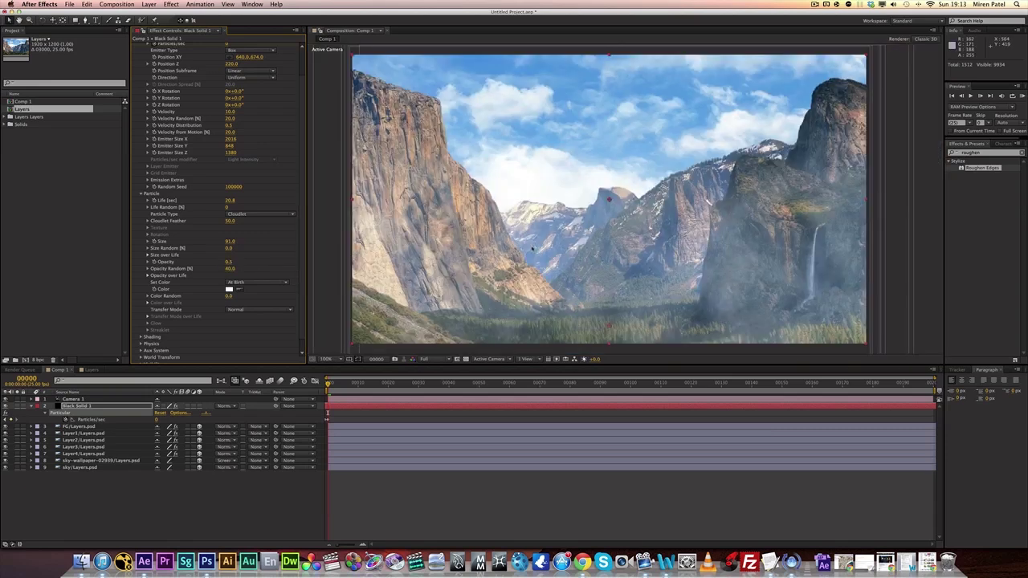
Set Wind X to -60 in Particular's Air physics on the black solid.
left_click(89, 410)
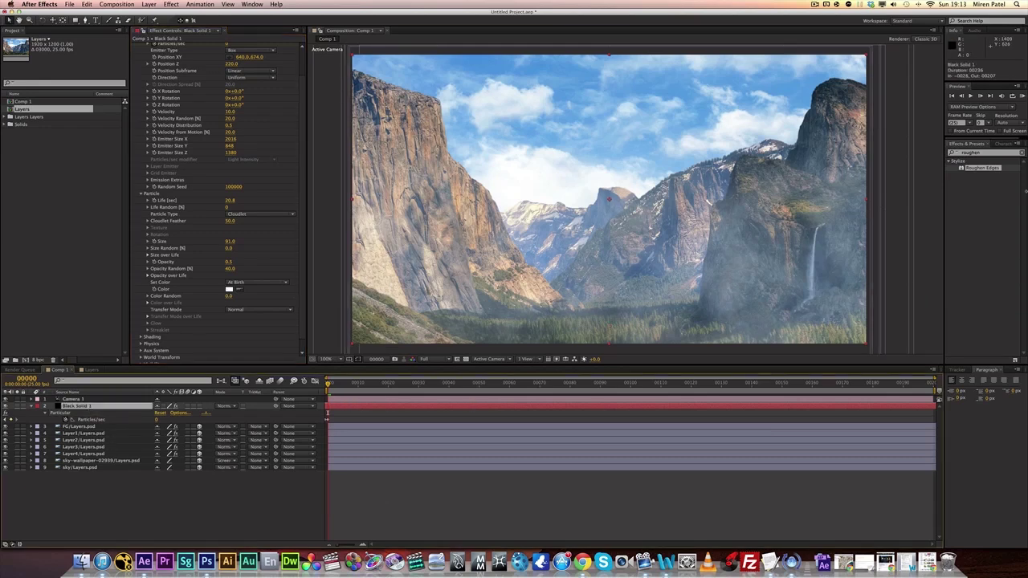
scroll(216, 200, "down", 1)
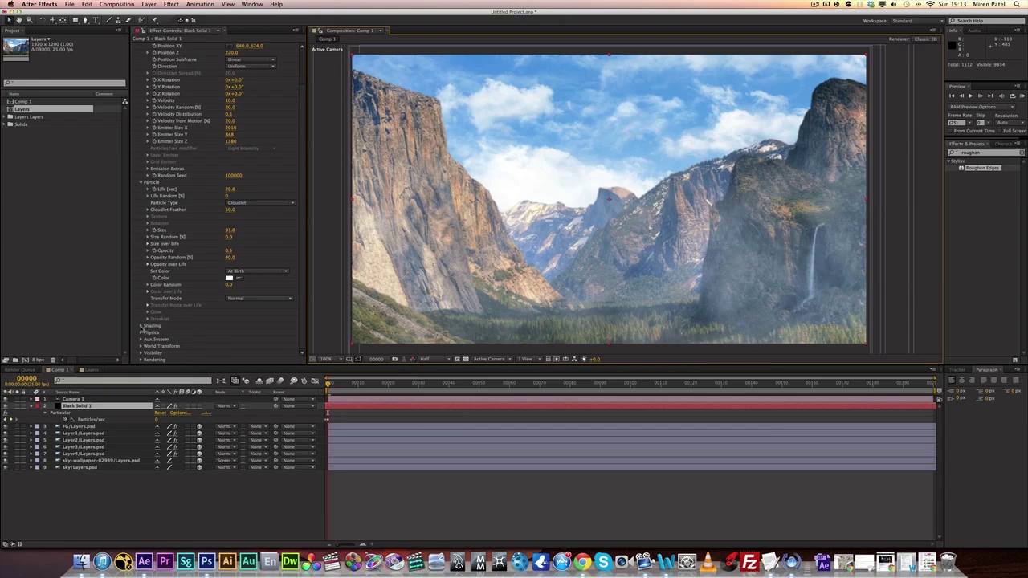
left_click(141, 332)
scroll(141, 332, "down", 1)
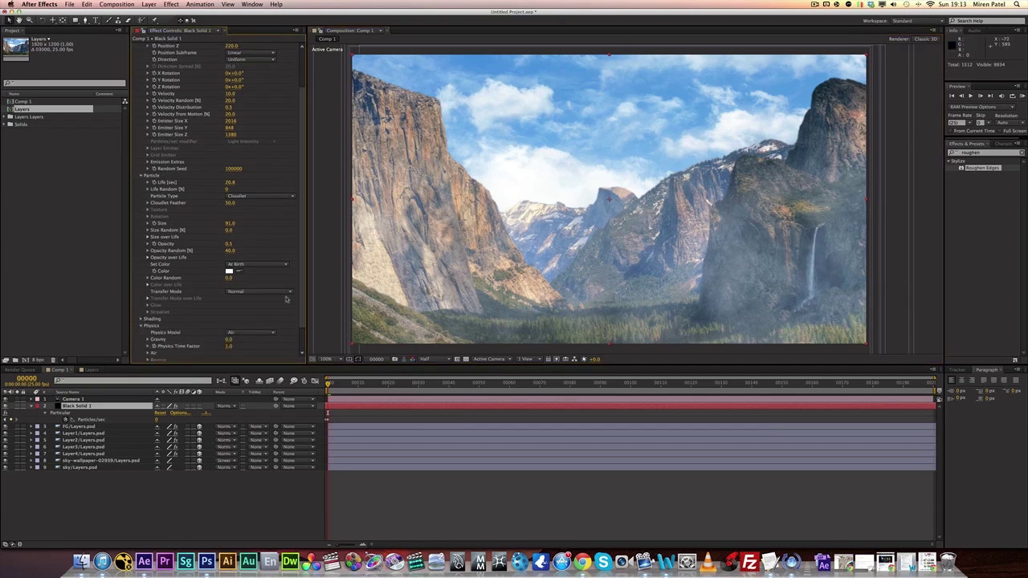
scroll(296, 357, "down", 2)
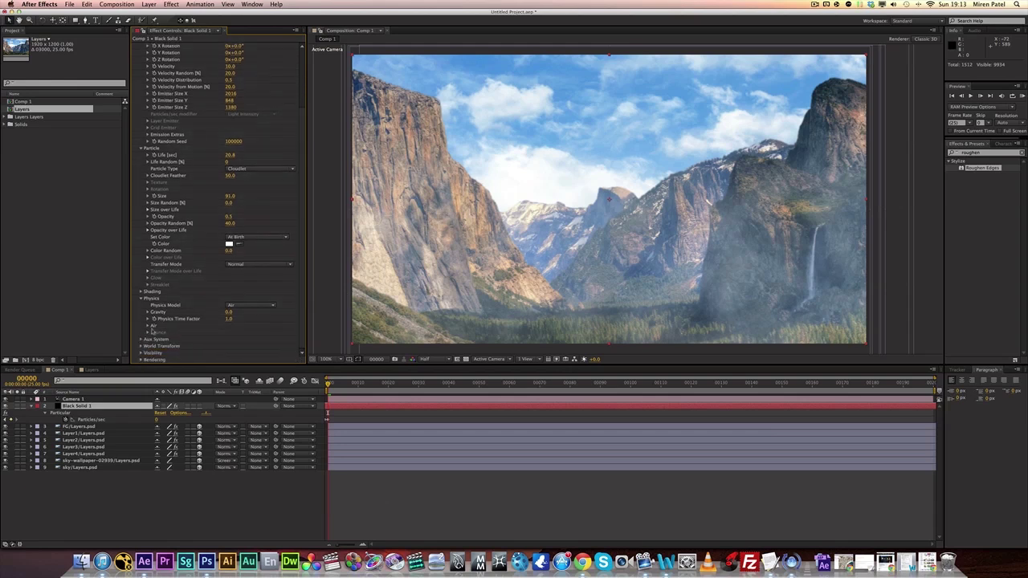
left_click(149, 326)
scroll(297, 317, "down", 5)
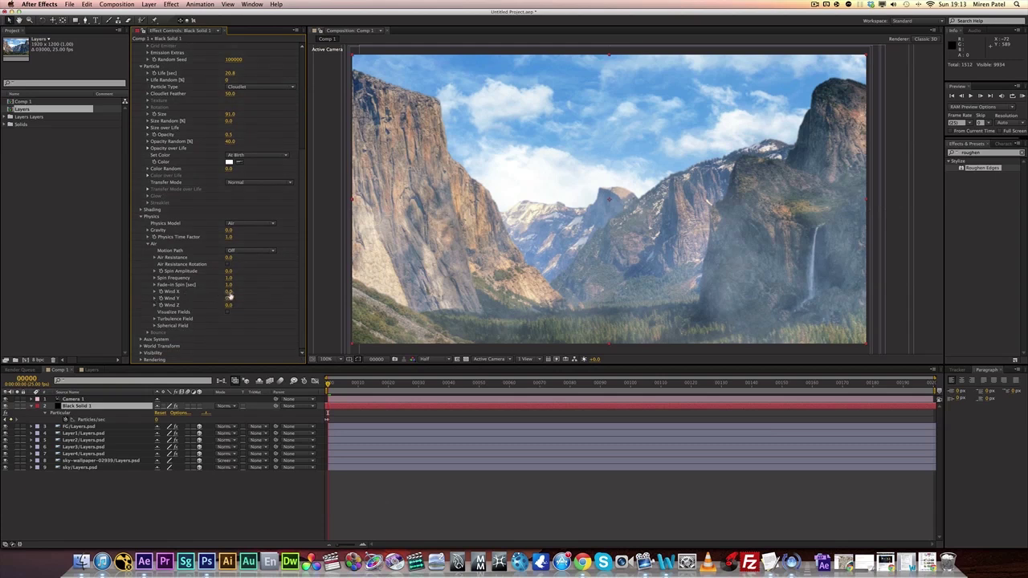
left_click_drag(229, 291, 226, 292)
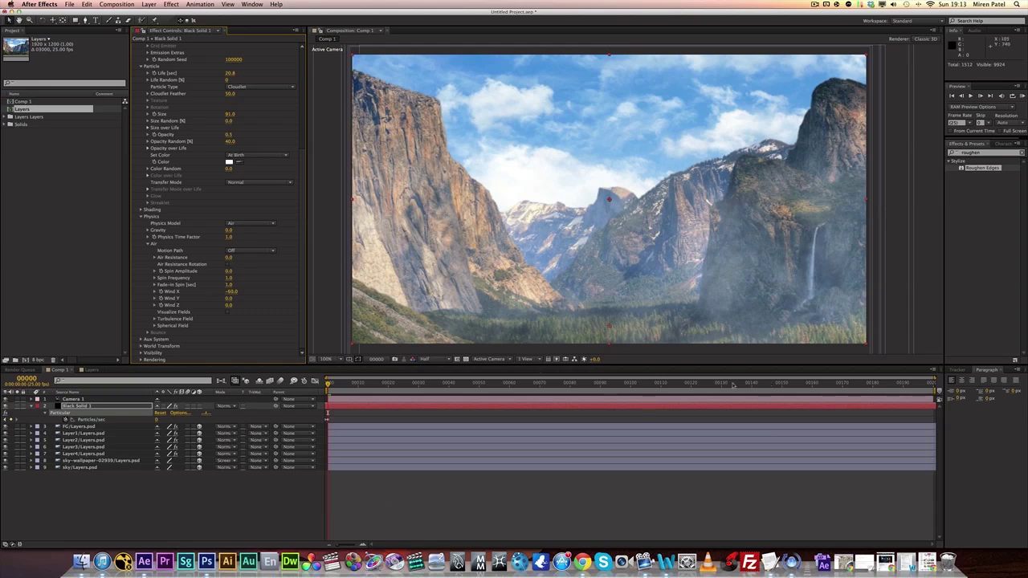
Reveal the black solid's layer Opacity and reduce it to 56%.
left_click(474, 499)
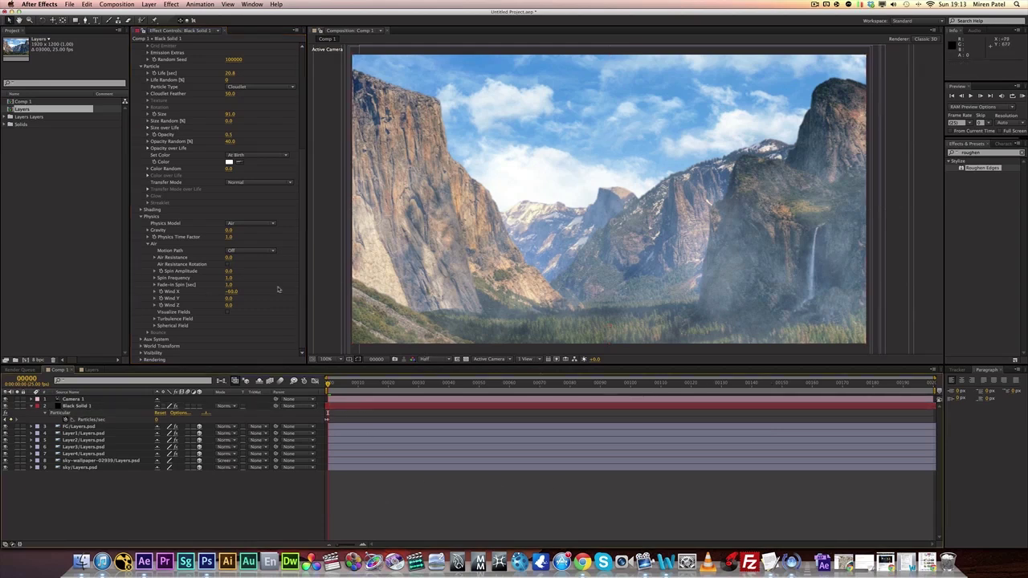
left_click(77, 406)
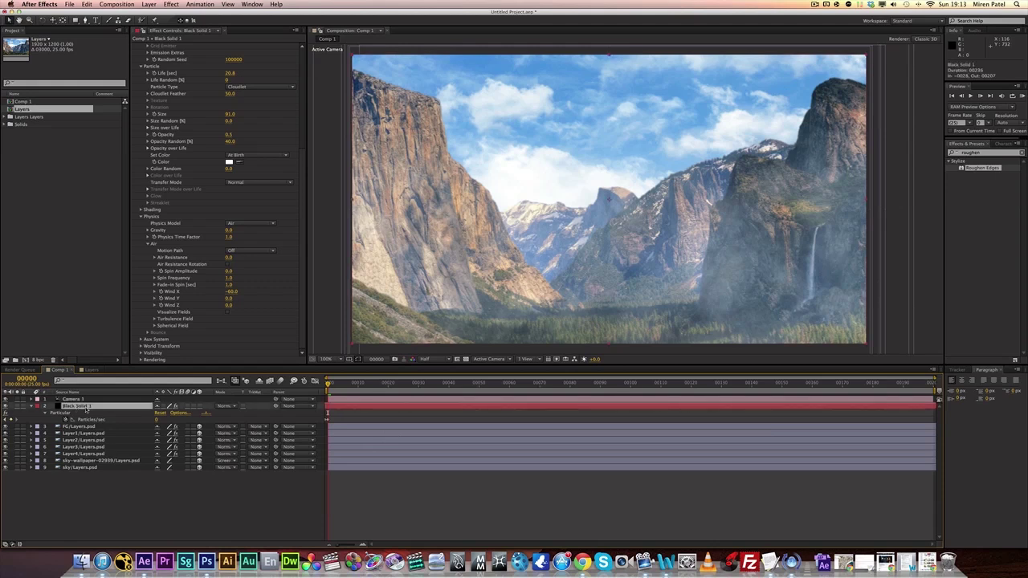
key("t")
left_click_drag(159, 413, 119, 414)
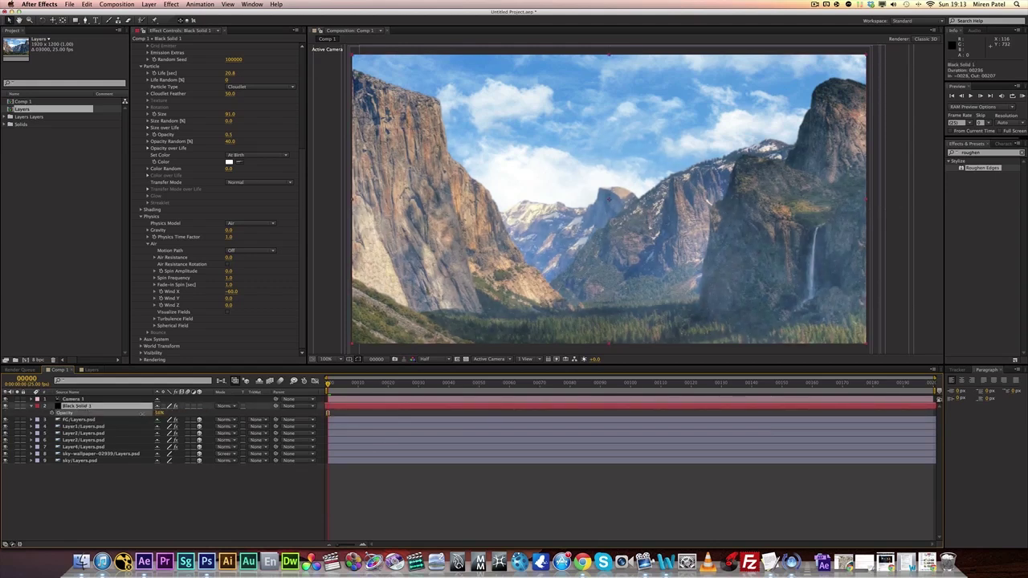
left_click(163, 484)
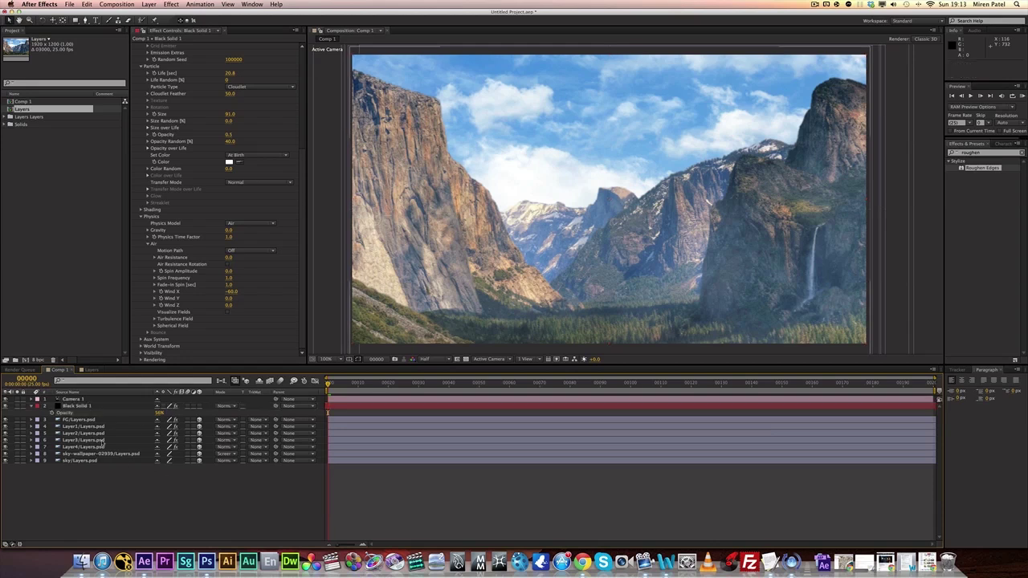
Toggle the black solid's visibility off and on to compare the scene with and without fog.
left_click(7, 407)
left_click(6, 406)
left_click(7, 406)
left_click(7, 406)
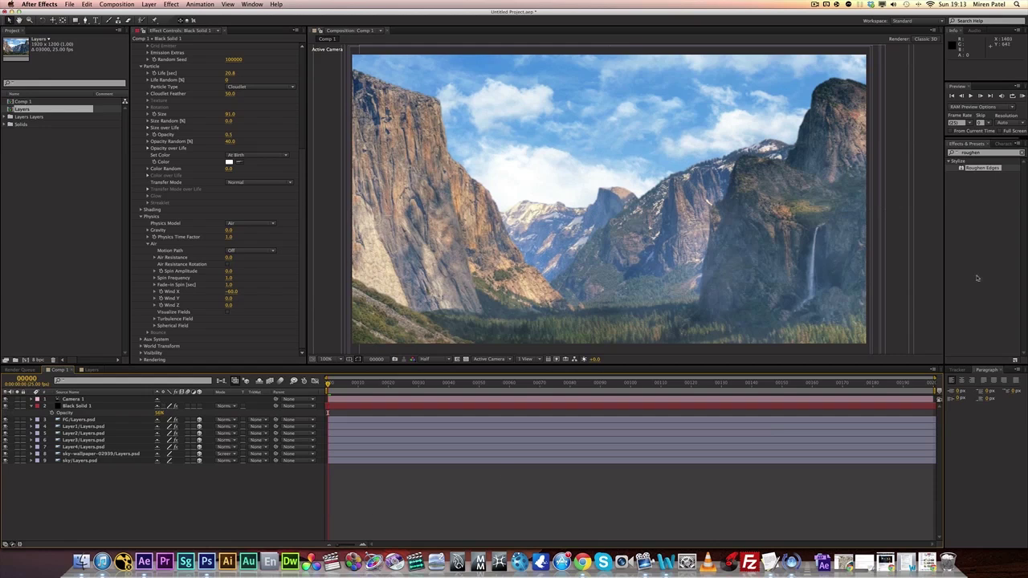
RAM preview the composition, stop around frame 142, and step through neighbouring frames to examine the drifting fog.
left_click(1022, 96)
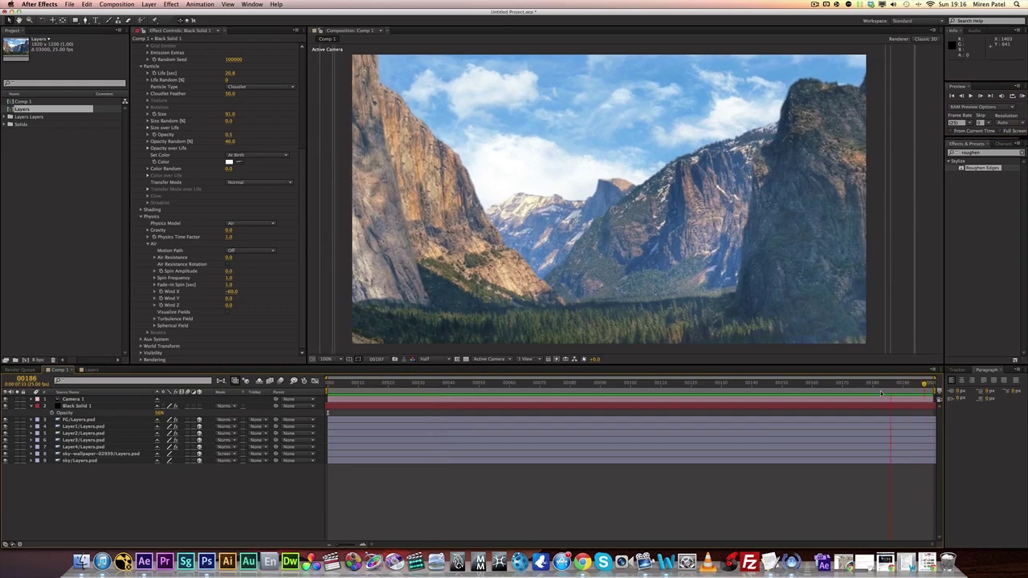
left_click(757, 395)
mouse_move(756, 398)
left_mouse_down()
mouse_move(819, 397)
mouse_move(757, 399)
left_mouse_up()
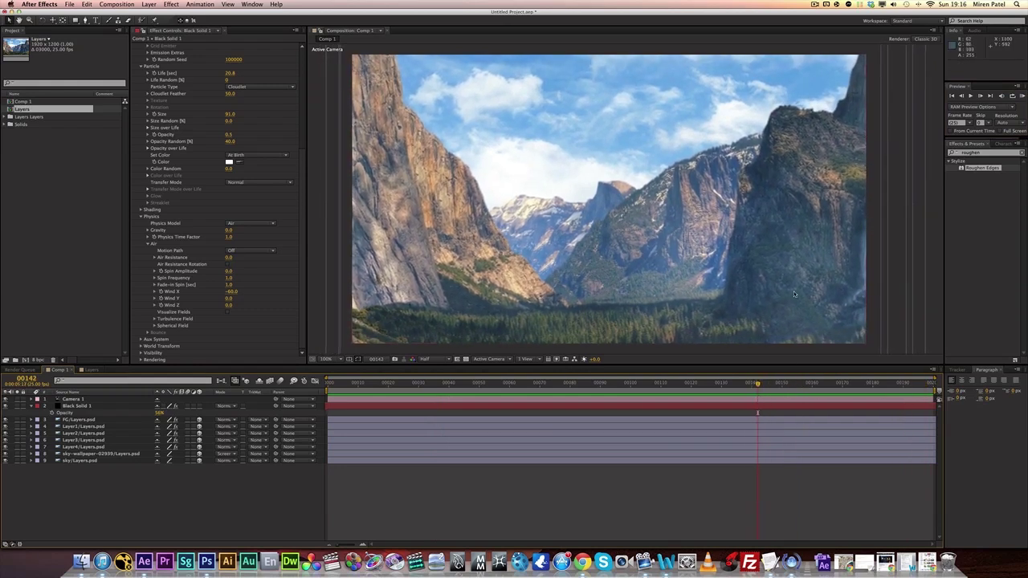
key("Page_Down")
key("Page_Down")
key("Page_Down")
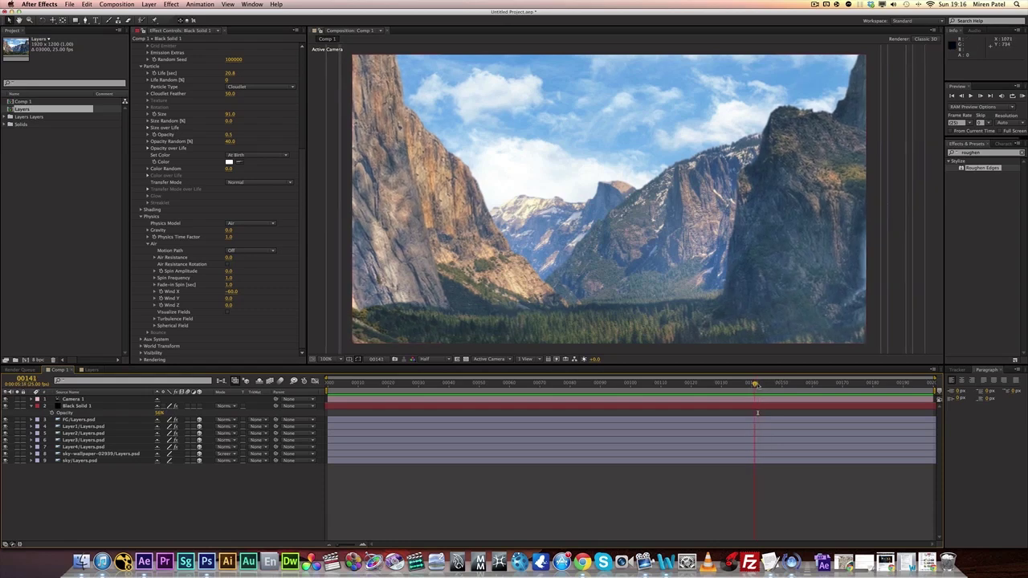
key("Page_Up")
key("Page_Up")
key("Page_Up")
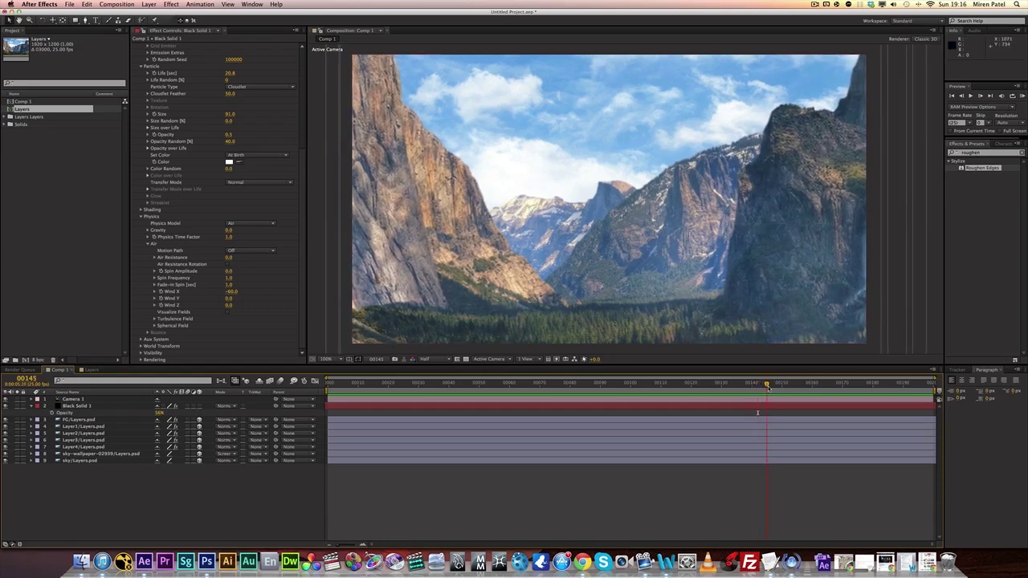
key("Page_Down")
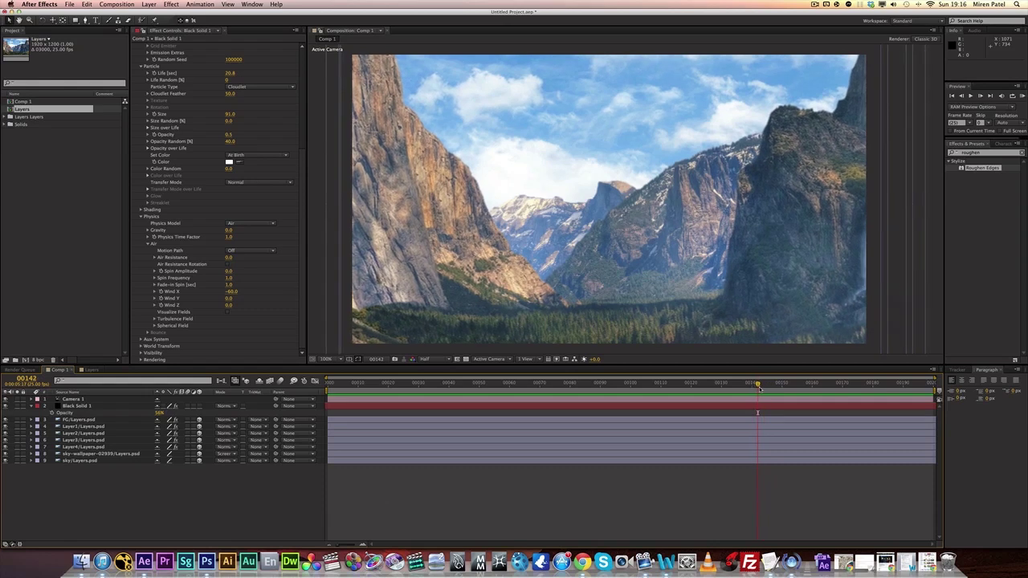
Set Near Start Fade to 100 in Particular's Visibility settings on the black solid.
key("Page_Up")
left_click(141, 353)
scroll(141, 353, "down", 2)
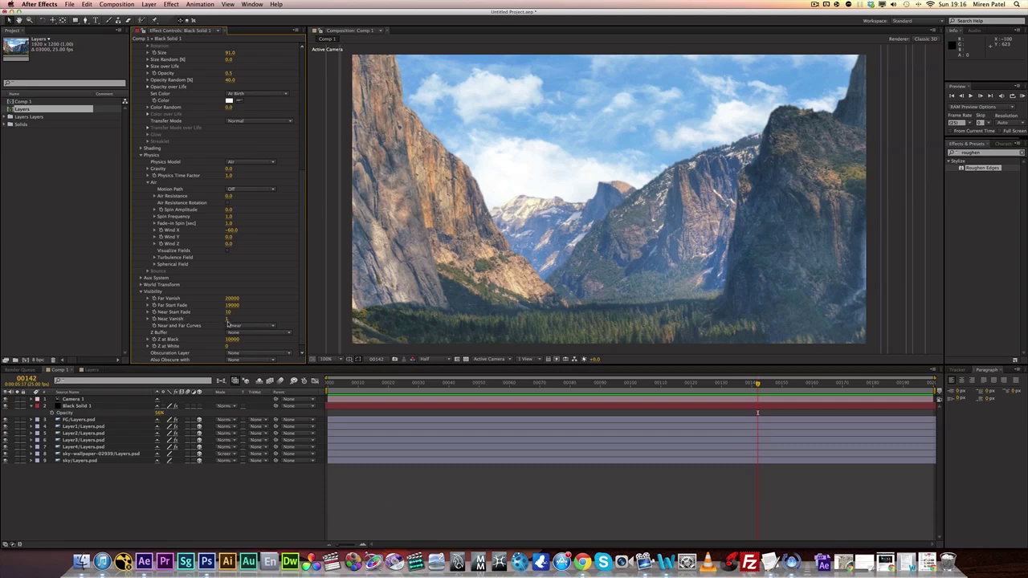
left_click_drag(228, 313, 239, 312)
left_click(230, 317)
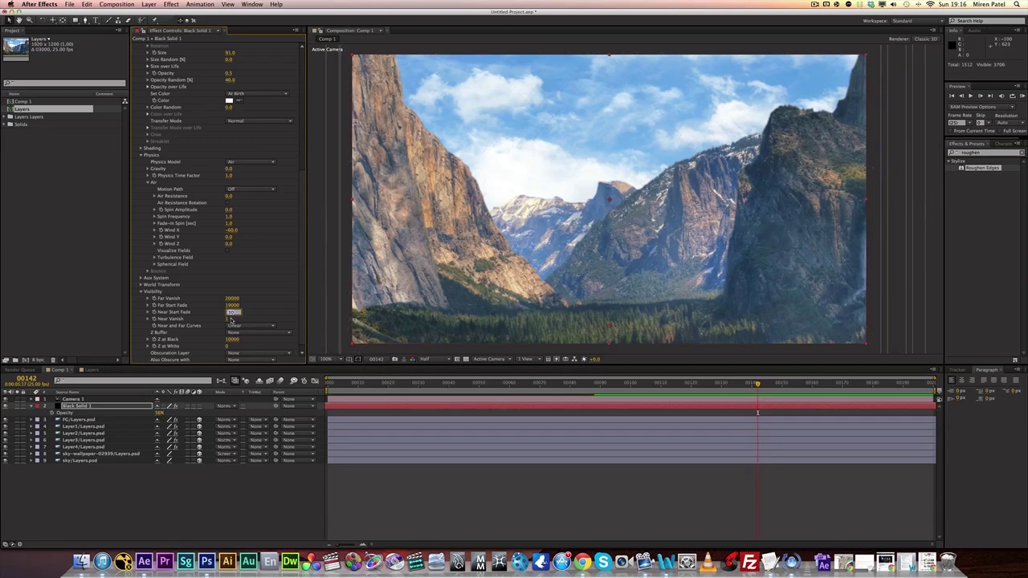
type("100")
key("Return")
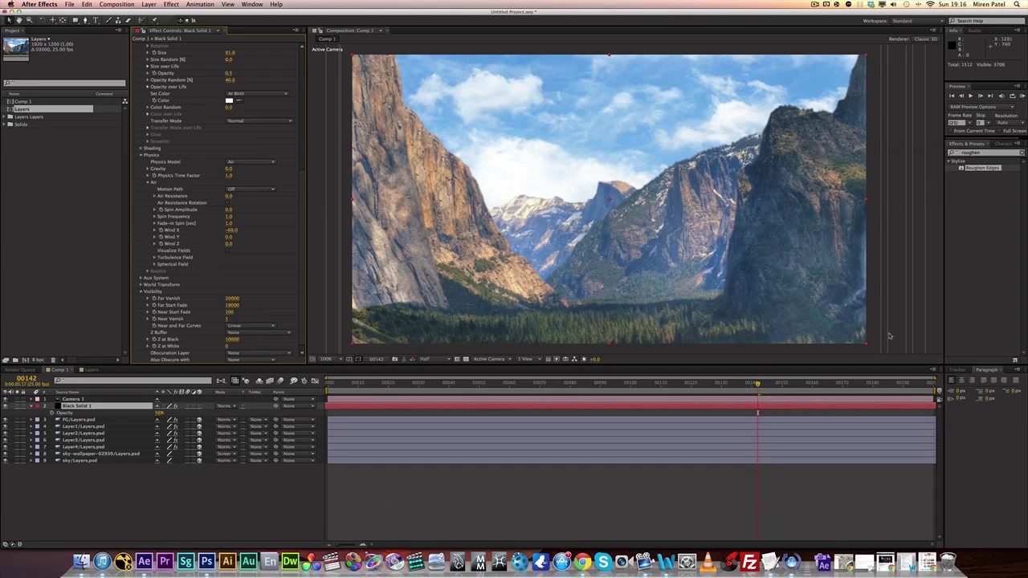
RAM preview the whole composition to examine the fog near the camera, and return to the first frame.
left_click(1021, 95)
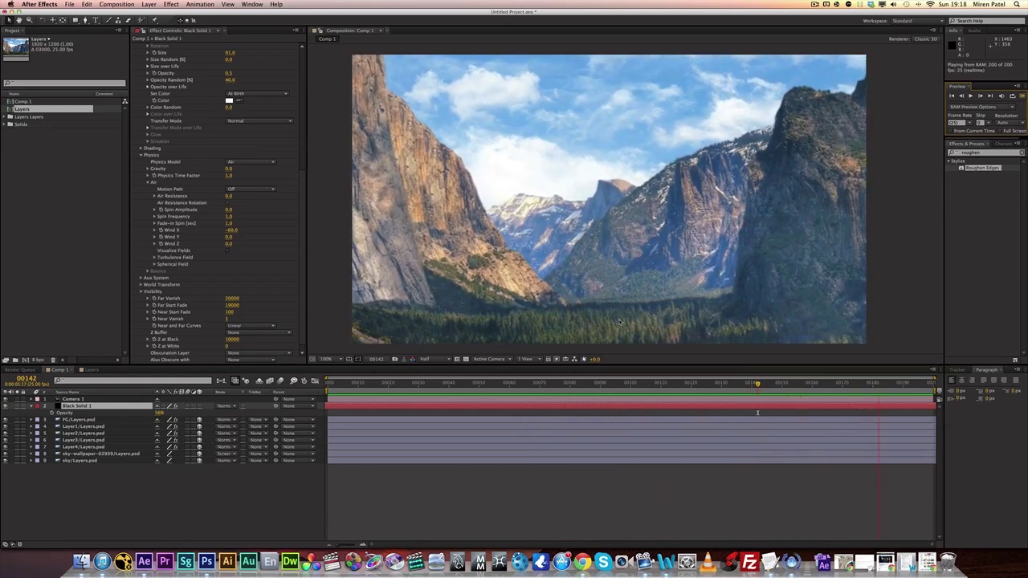
key("space")
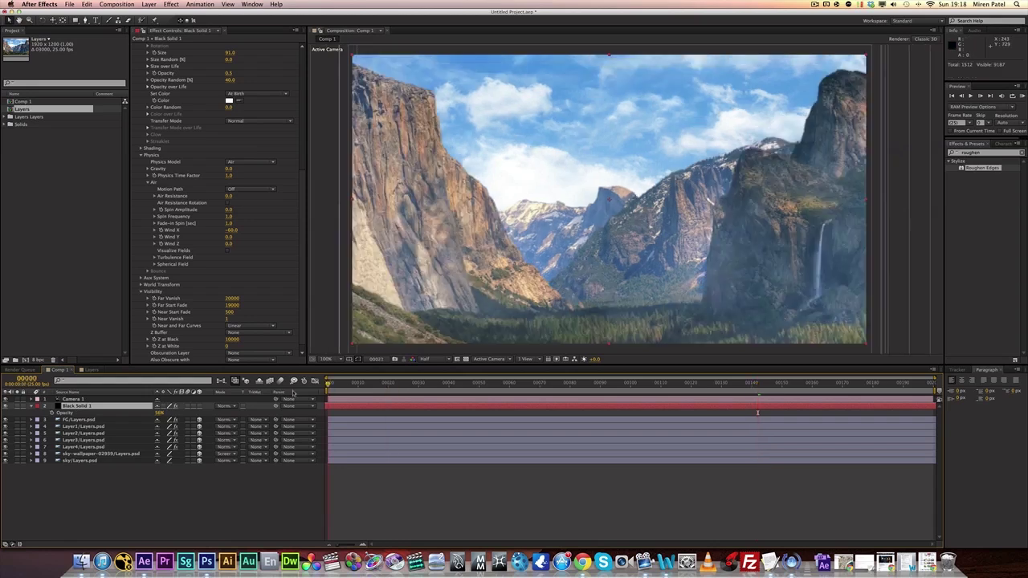
key("Home")
Duplicate the black solid and place the copy between the Layer2 and Layer3 layers.
left_click_drag(80, 408, 78, 425)
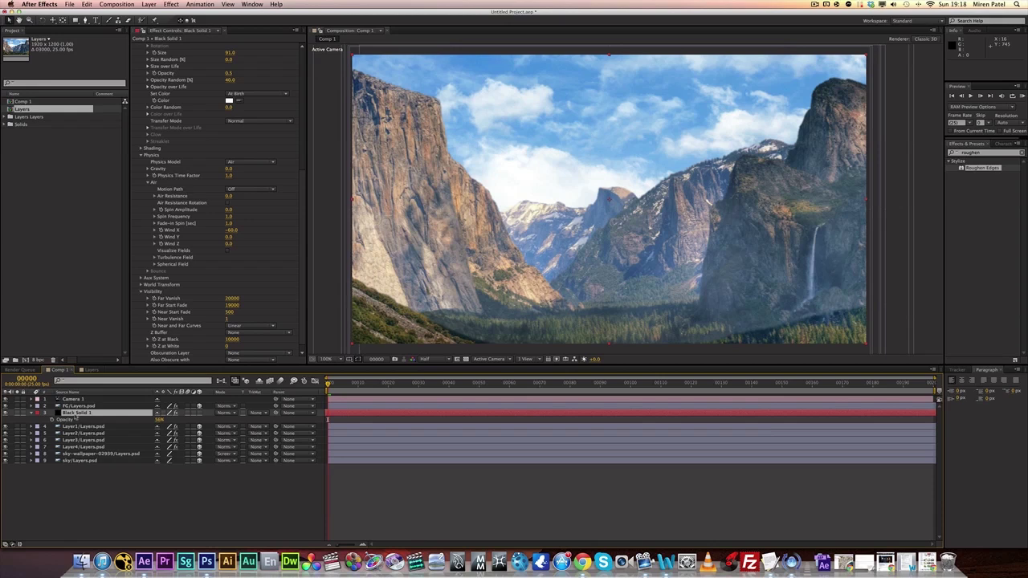
left_click_drag(76, 416, 72, 405)
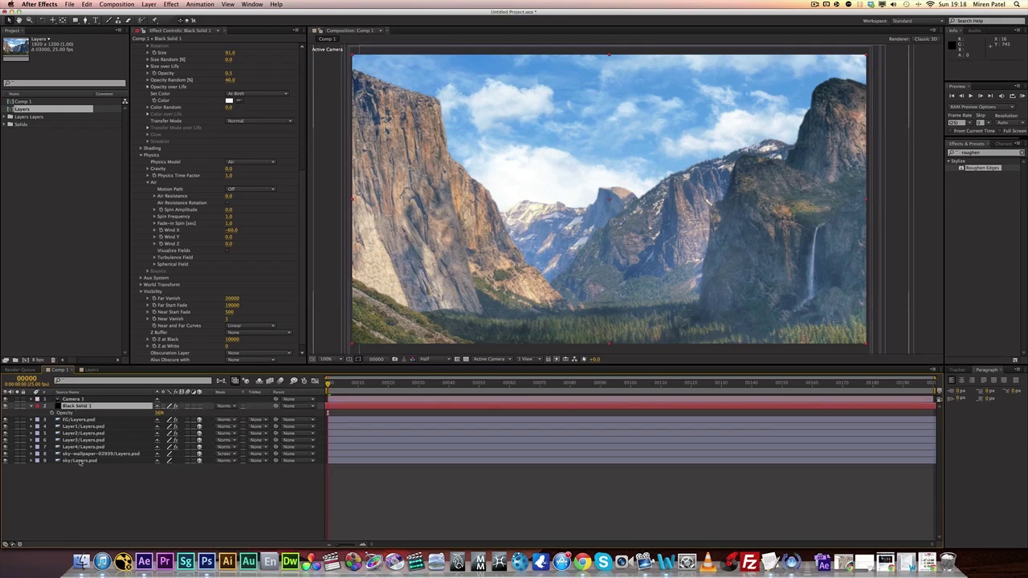
key("super+d")
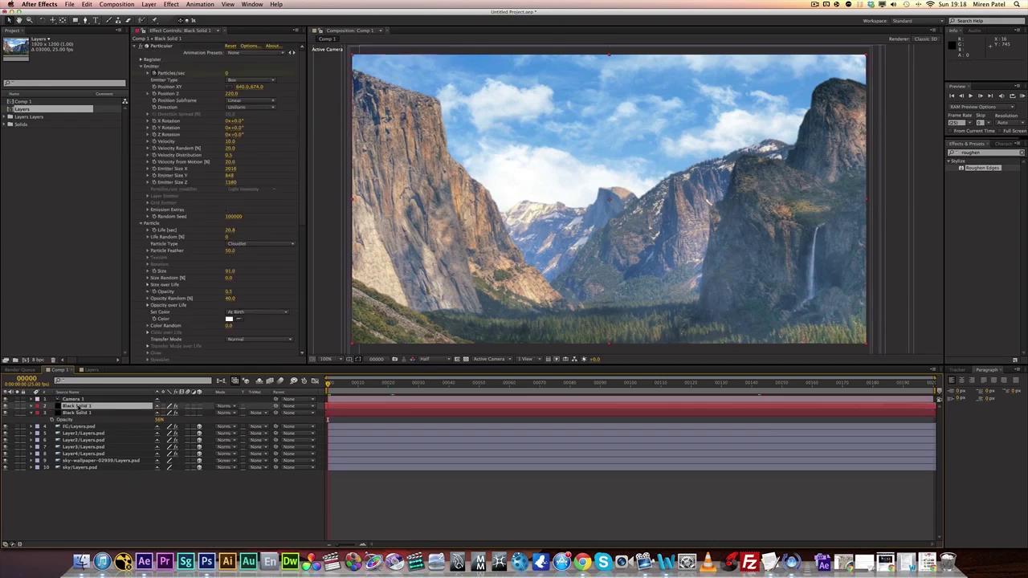
left_click_drag(78, 408, 78, 440)
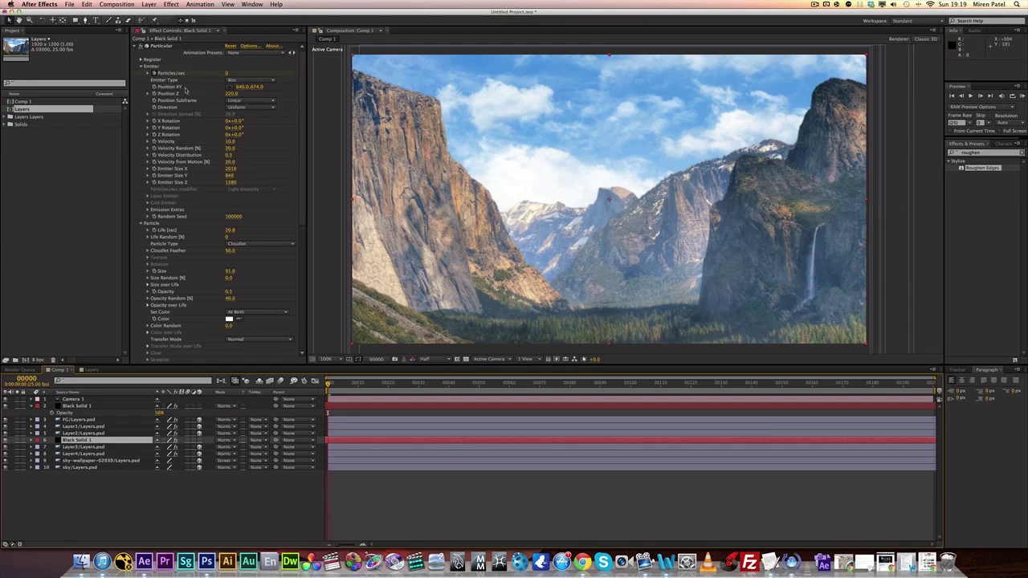
Move the duplicate's Particular emitter to Position Z 4770 and Position Y 1515, and shift its Position X.
left_click_drag(231, 93, 442, 93)
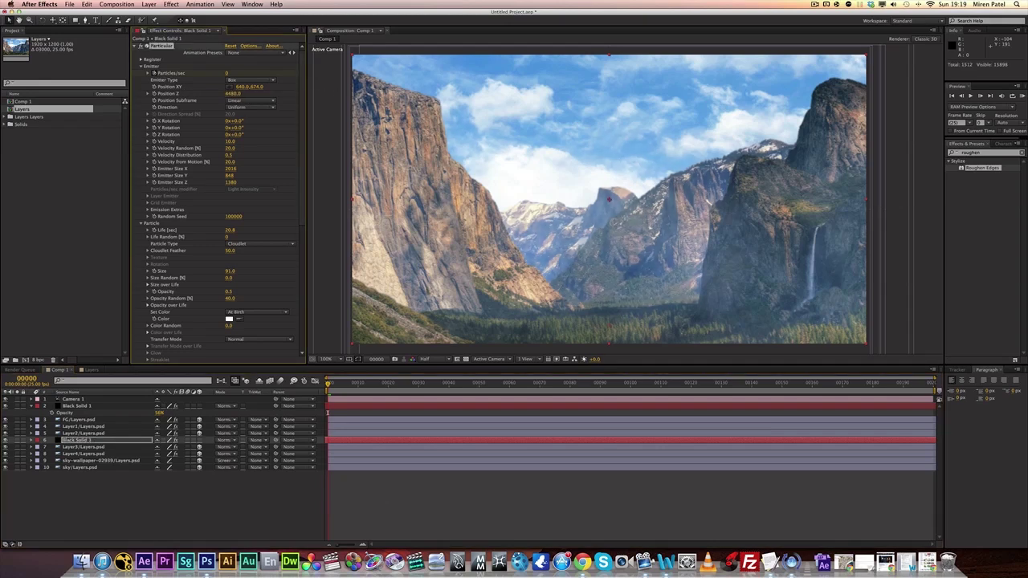
left_click_drag(359, 93, 380, 93)
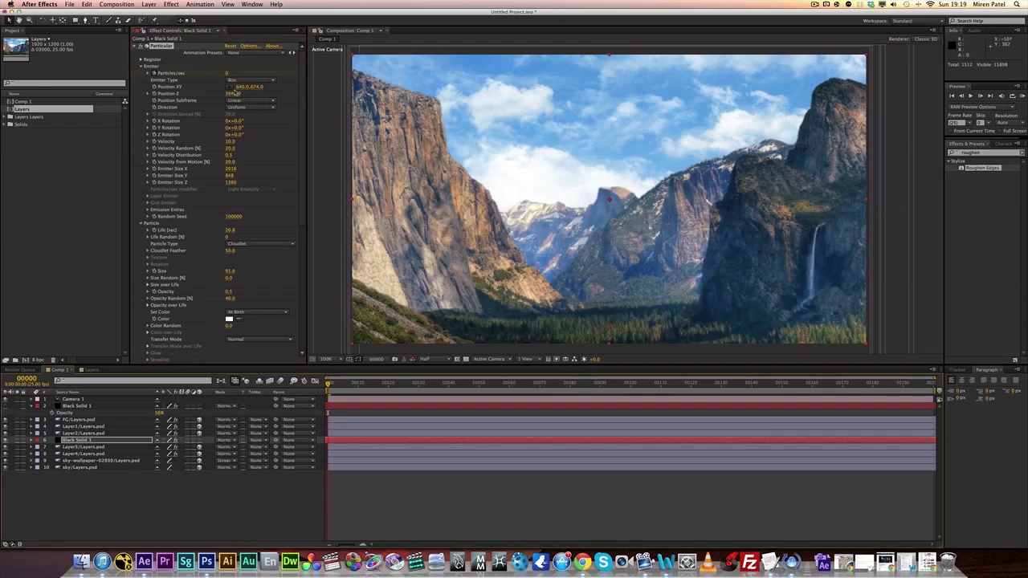
left_click_drag(232, 94, 303, 85)
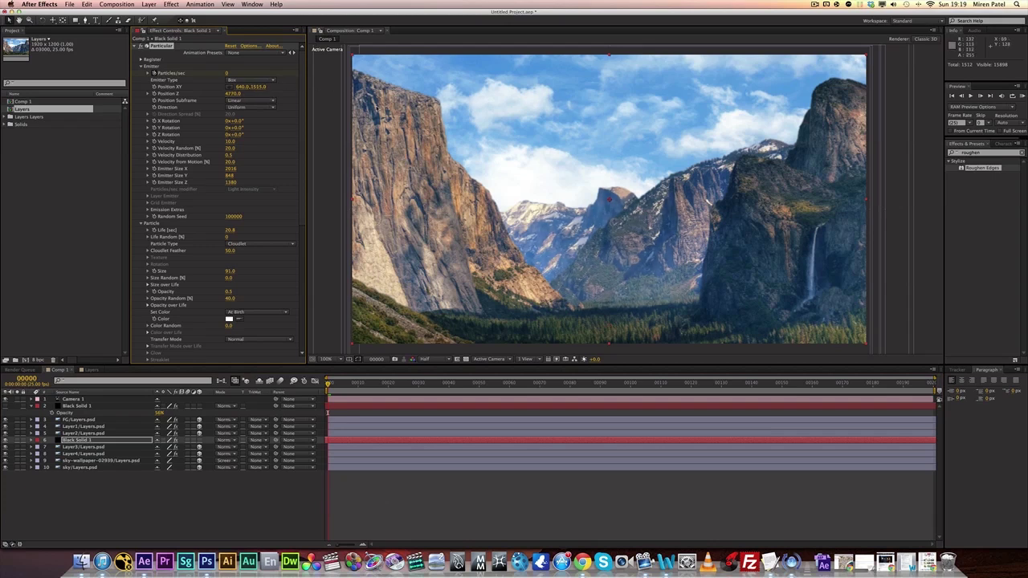
mouse_move(239, 86)
left_mouse_down()
mouse_move(271, 86)
mouse_move(241, 86)
left_mouse_up()
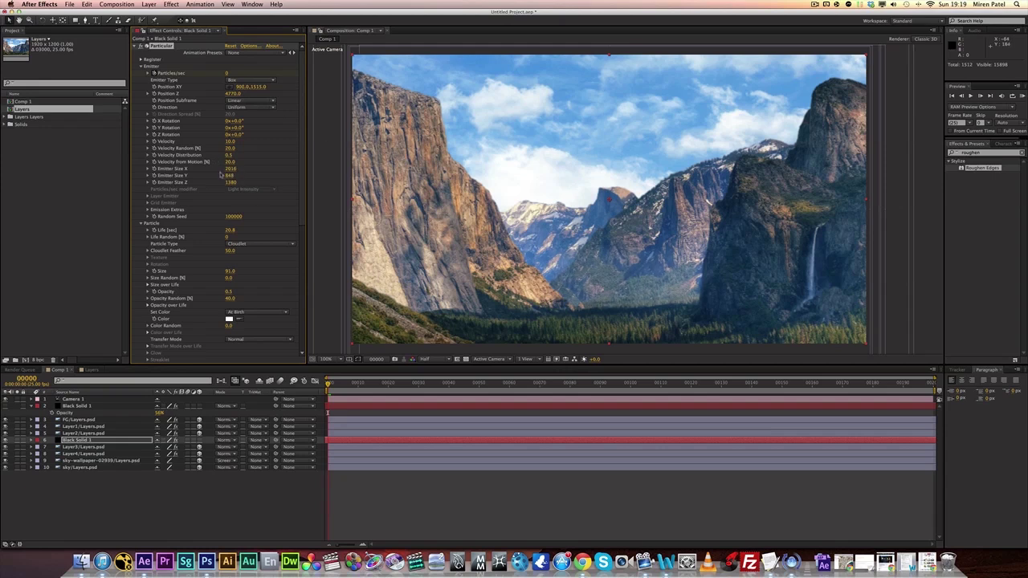
Set the duplicate's Emitter Size X to 3570 and Size Y to 325, and lower its emitter to Position Y 1758.
left_click_drag(229, 170, 262, 170)
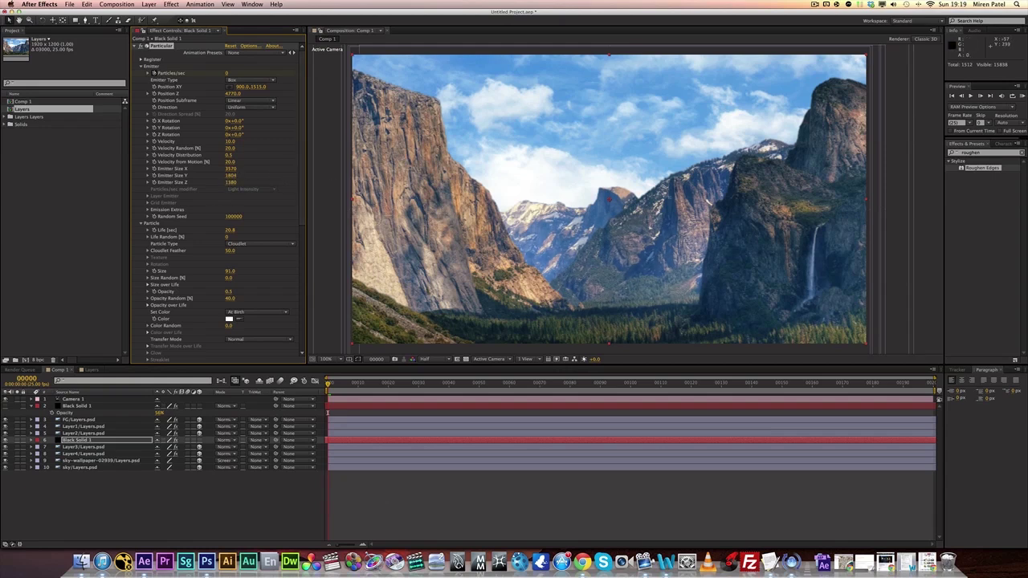
left_click_drag(230, 175, 50, 207)
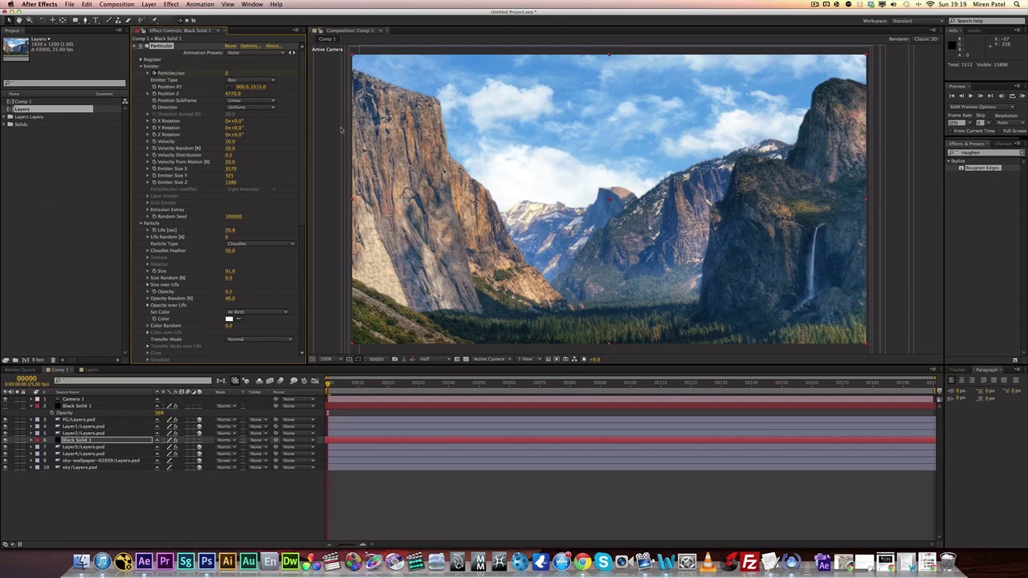
left_click_drag(258, 88, 279, 88)
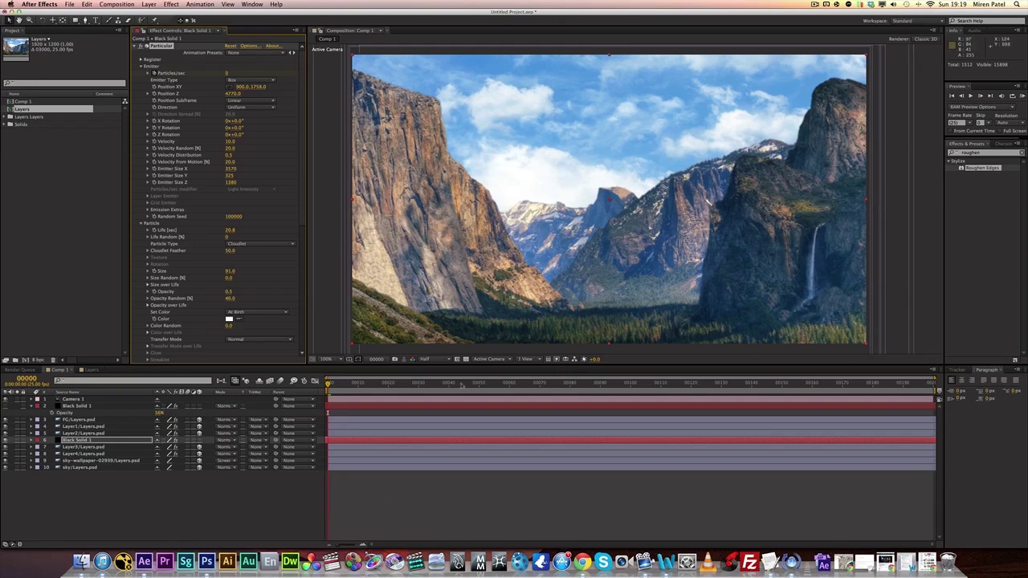
Go to the last frame, 199, and reveal the duplicated black solid's layer Opacity.
left_click_drag(329, 383, 979, 432)
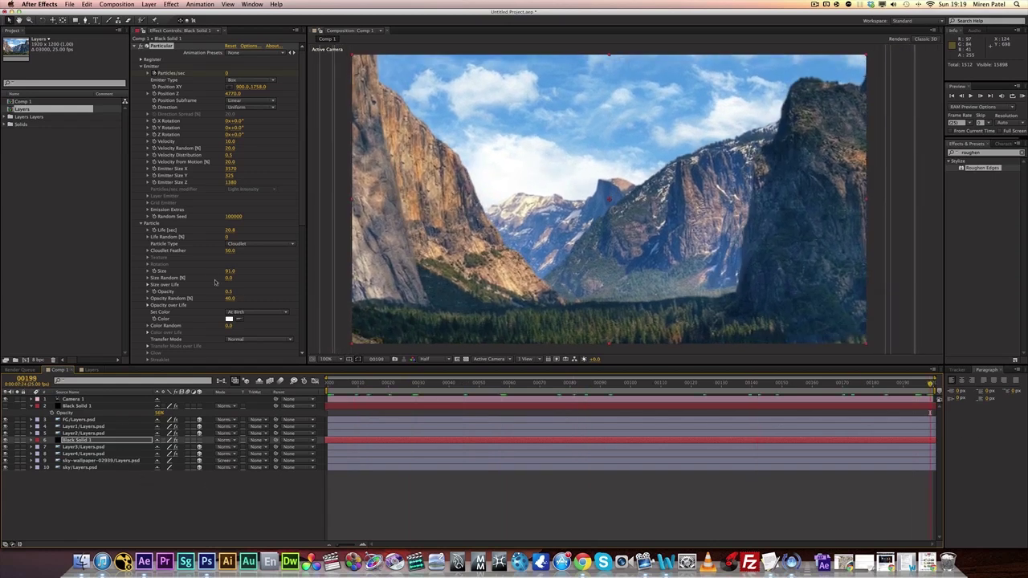
left_click(94, 442)
key("t")
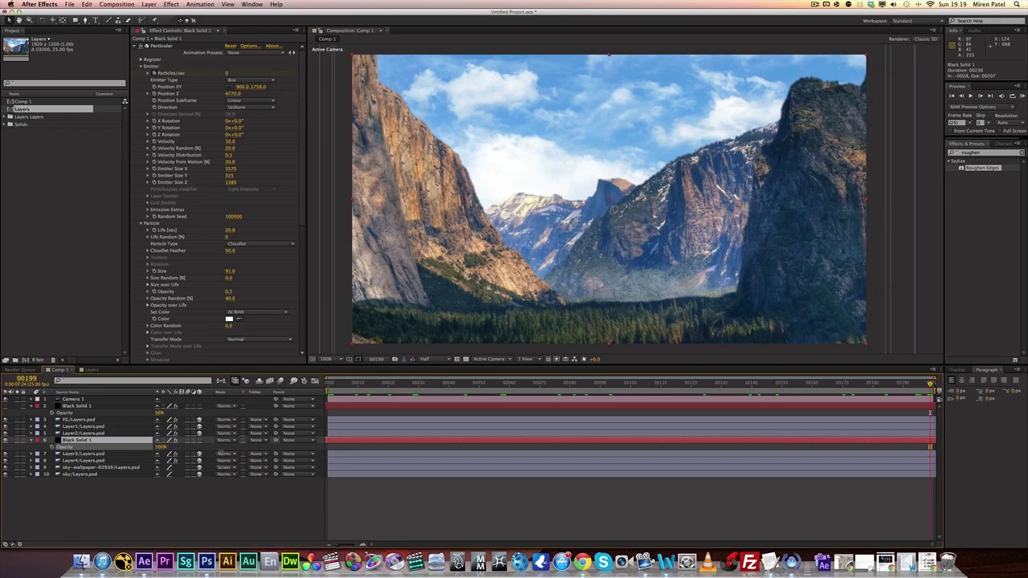
Compare the fog at the middle, end and start of the composition.
left_click_drag(412, 385, 1026, 447)
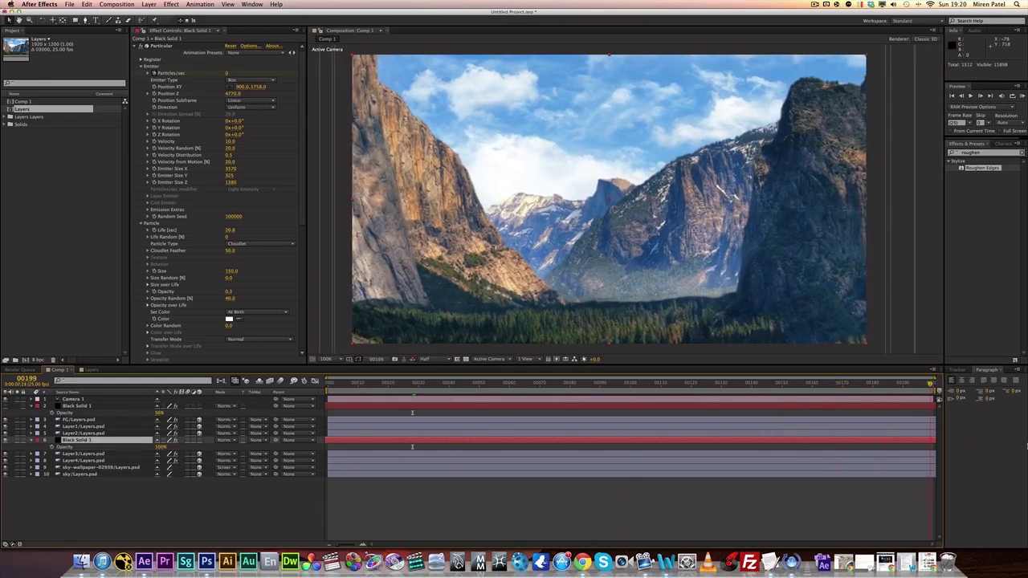
left_click(448, 384)
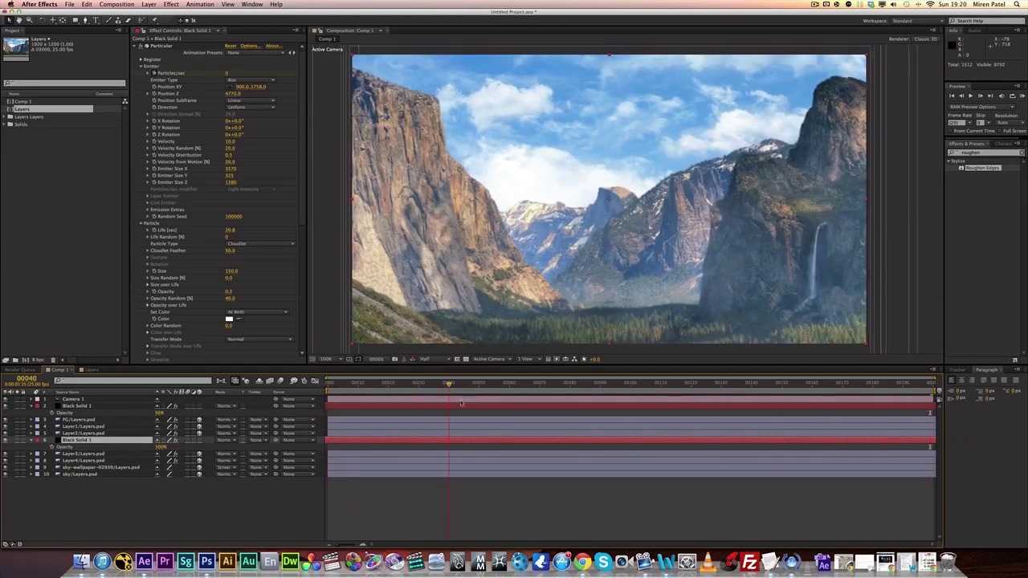
key("End")
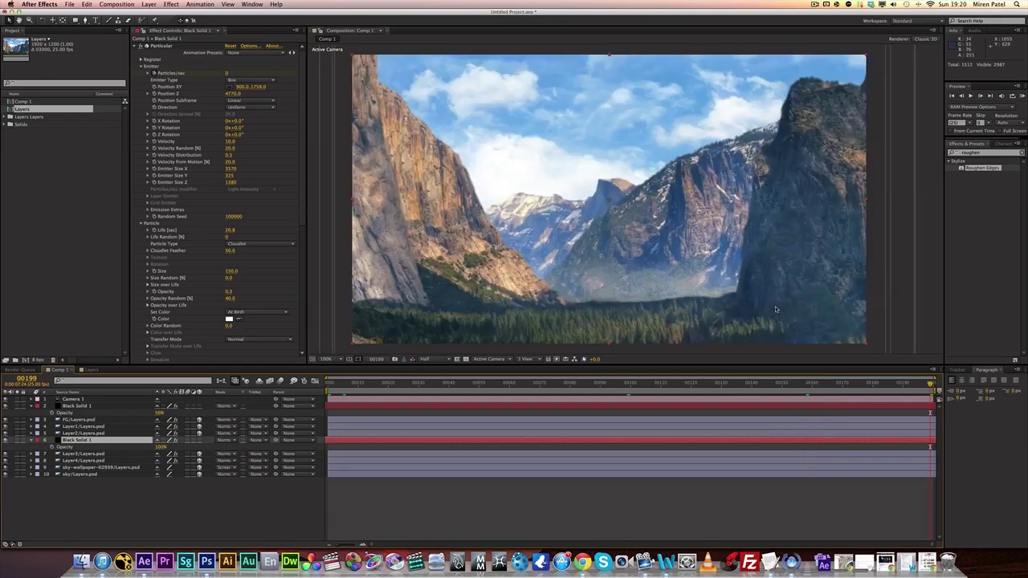
key("Home")
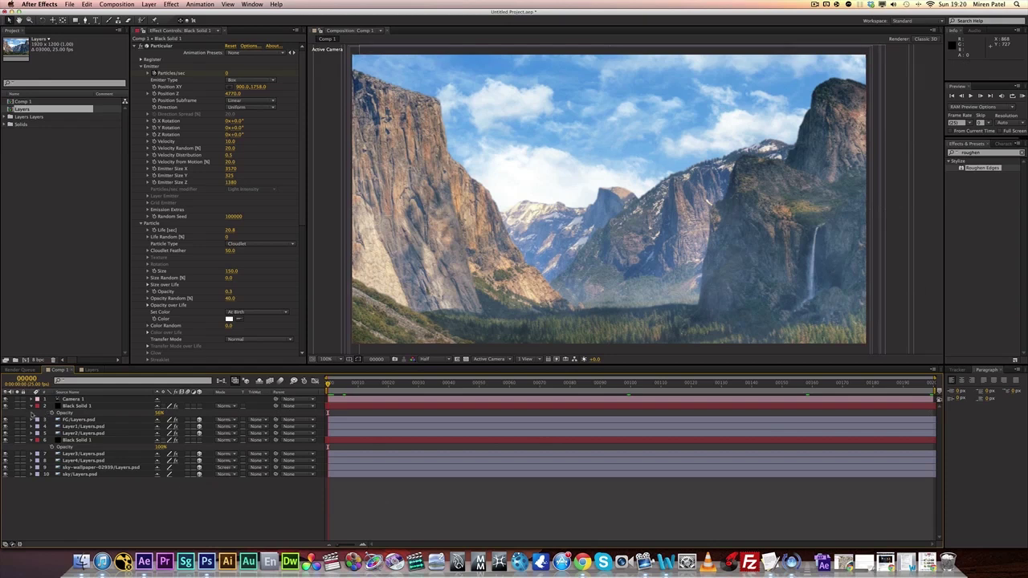
Collapse the properties of both black solid layers in the timeline.
left_click(32, 406)
left_click(33, 433)
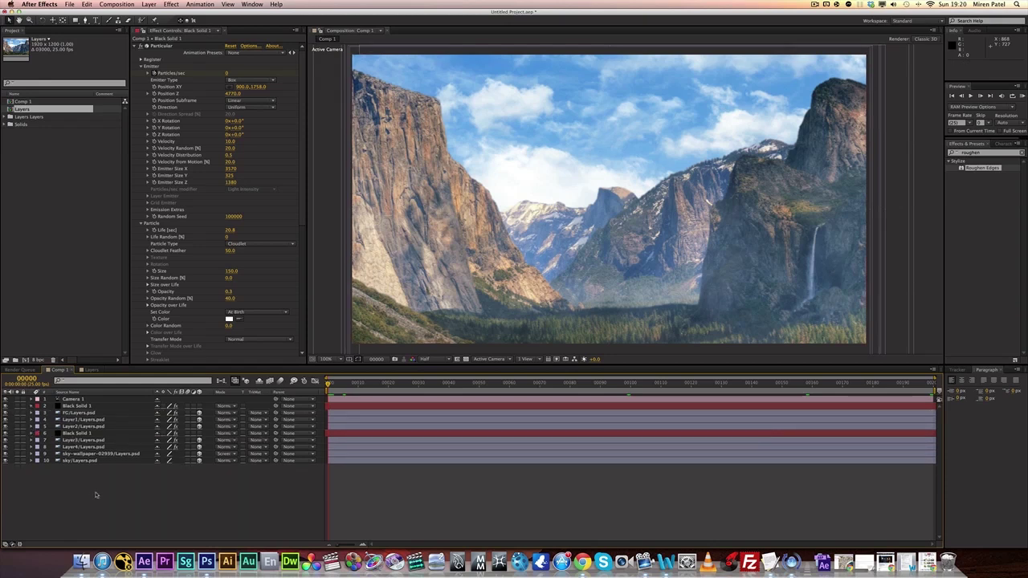
left_click(73, 399)
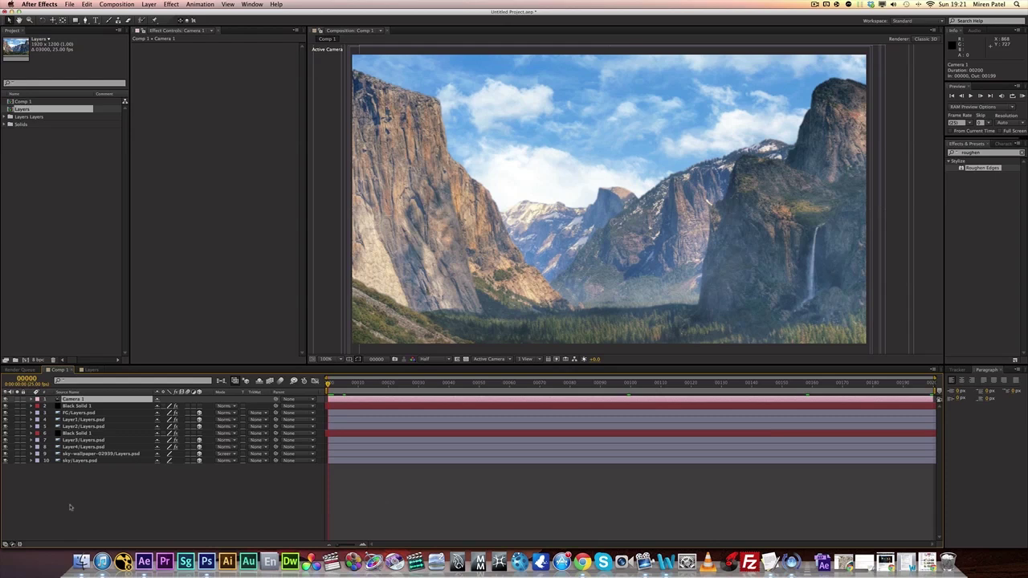
left_click(71, 507)
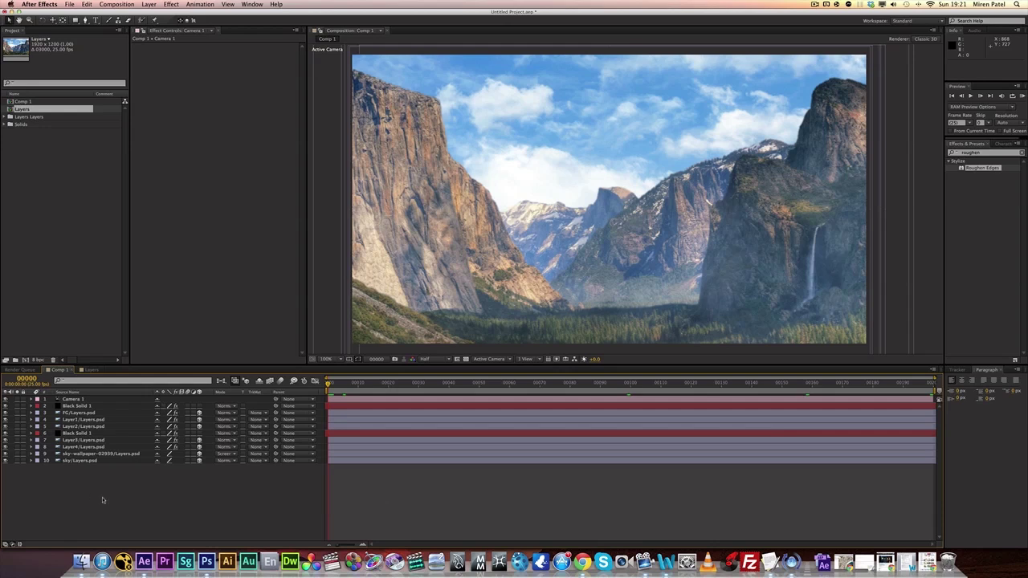
Reveal the camera's Point of Interest and Position keyframes and keep the camera selected at the first frame.
left_click(77, 401)
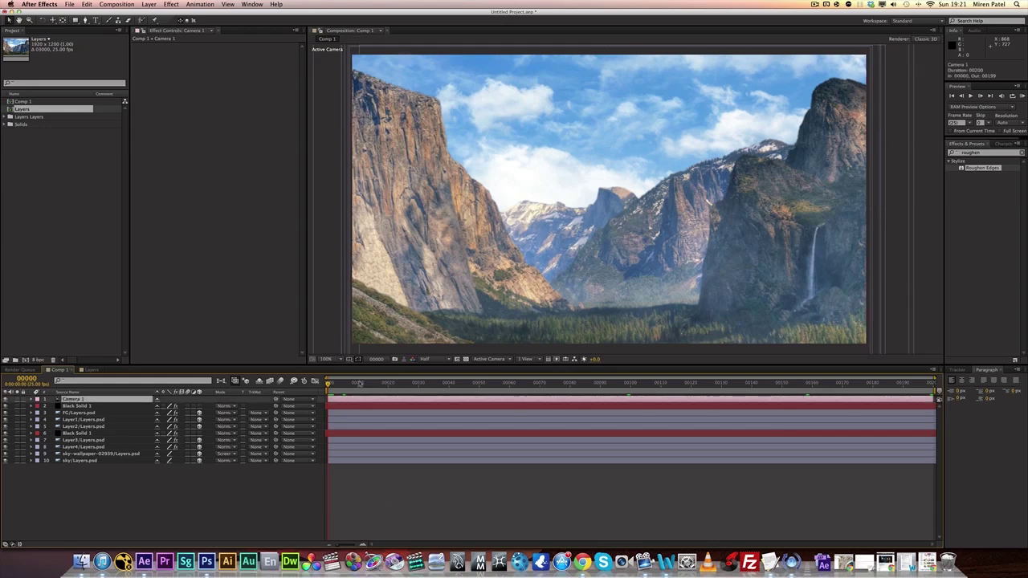
key("p")
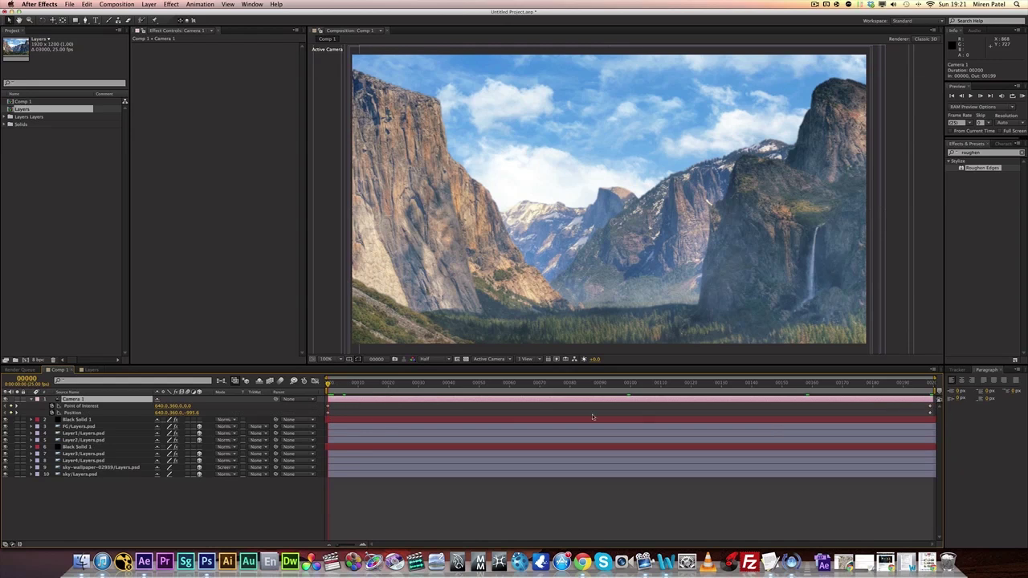
left_click_drag(328, 383, 329, 428)
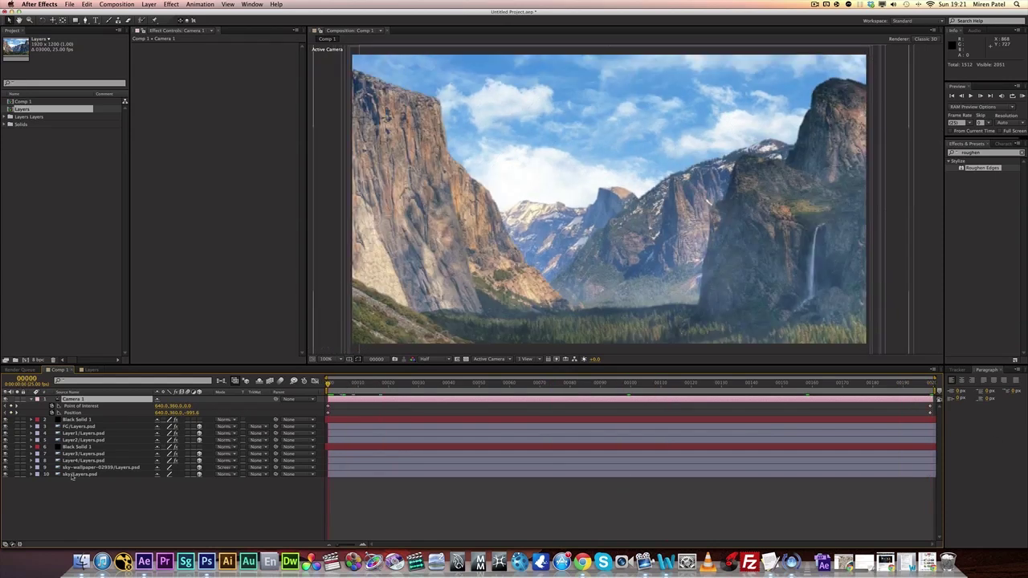
left_click(96, 507)
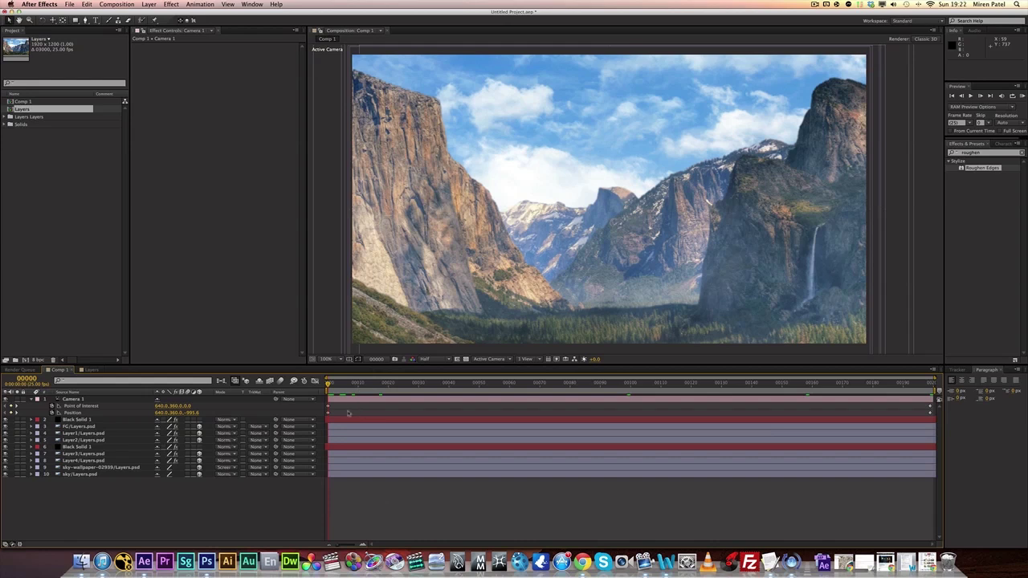
left_click(72, 399)
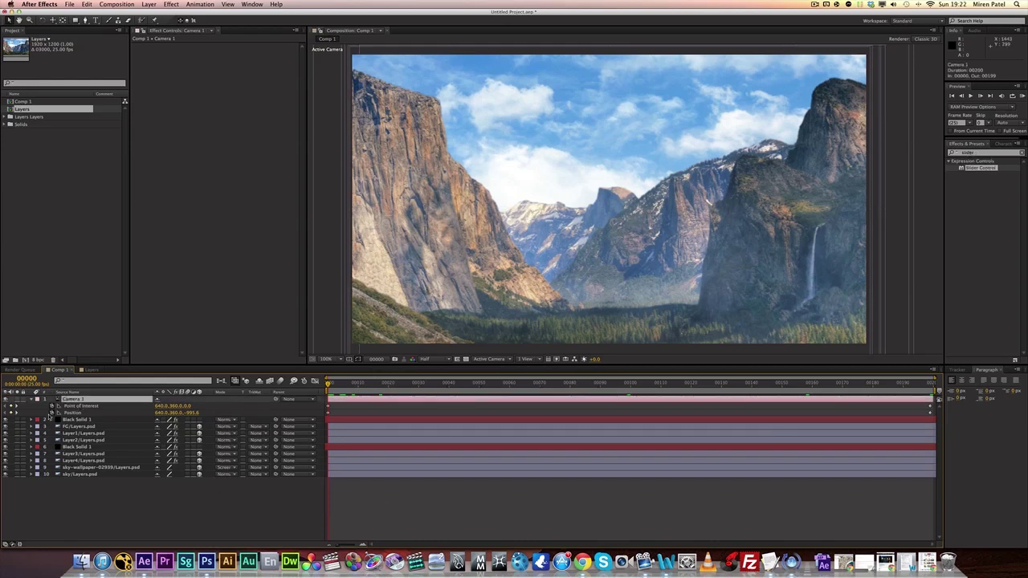
Add expressions to the camera's Point of Interest and Position, entering wiggle(100,1); for Position.
left_click(51, 406, "alt")
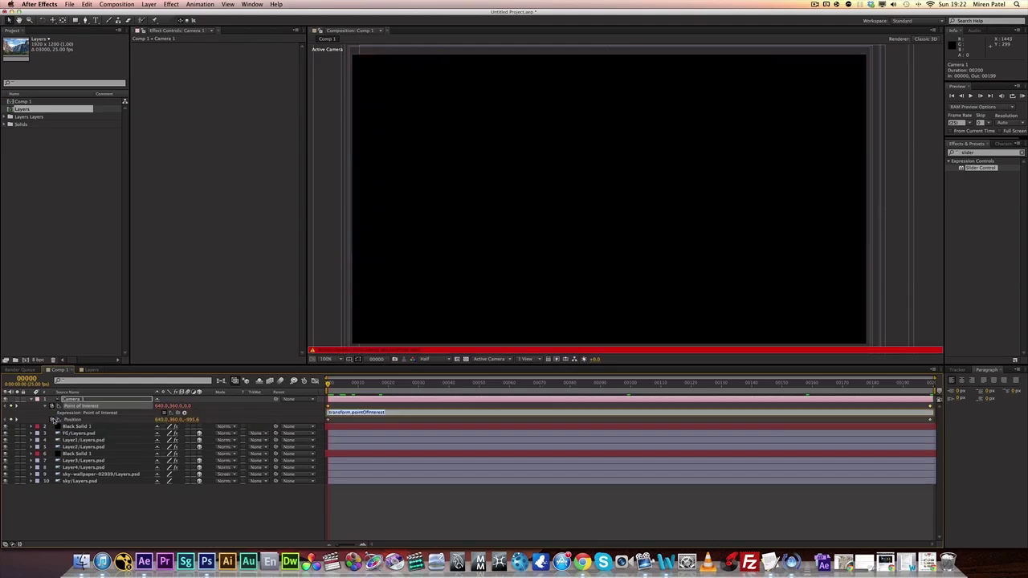
left_click(51, 419, "alt")
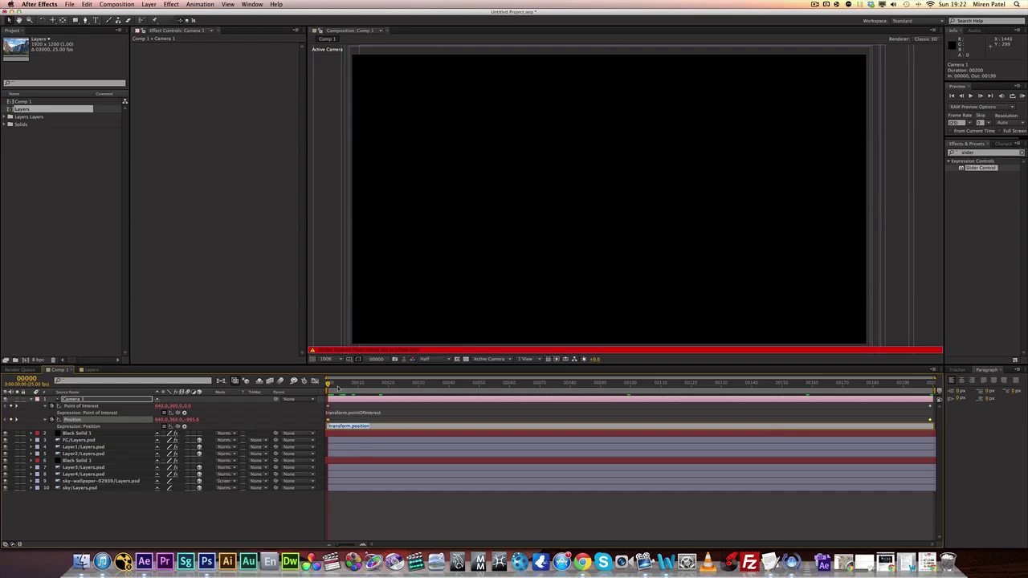
type("wiggle(100,1);")
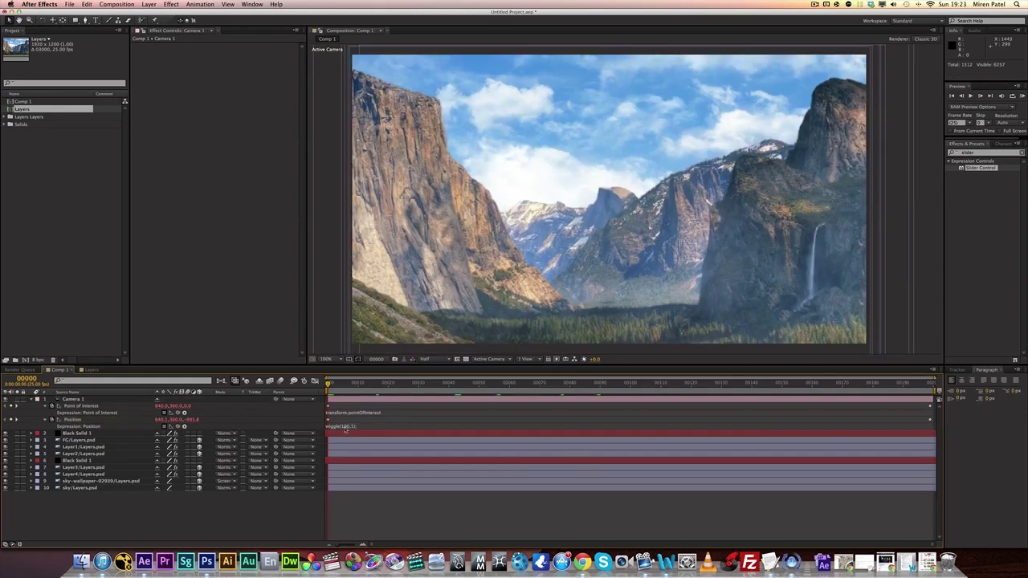
Change the camera's Position expression to wiggle(2,100); and preview the camera shake.
left_click(352, 426)
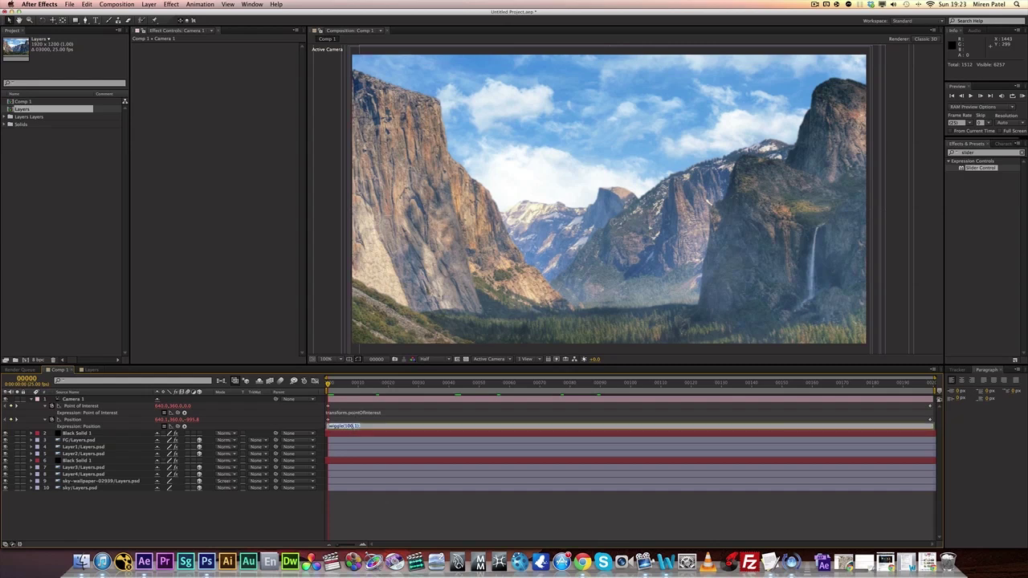
left_click(355, 426)
double_click(356, 426)
left_click_drag(353, 426, 345, 426)
type("2")
key("KP_Enter")
key("space")
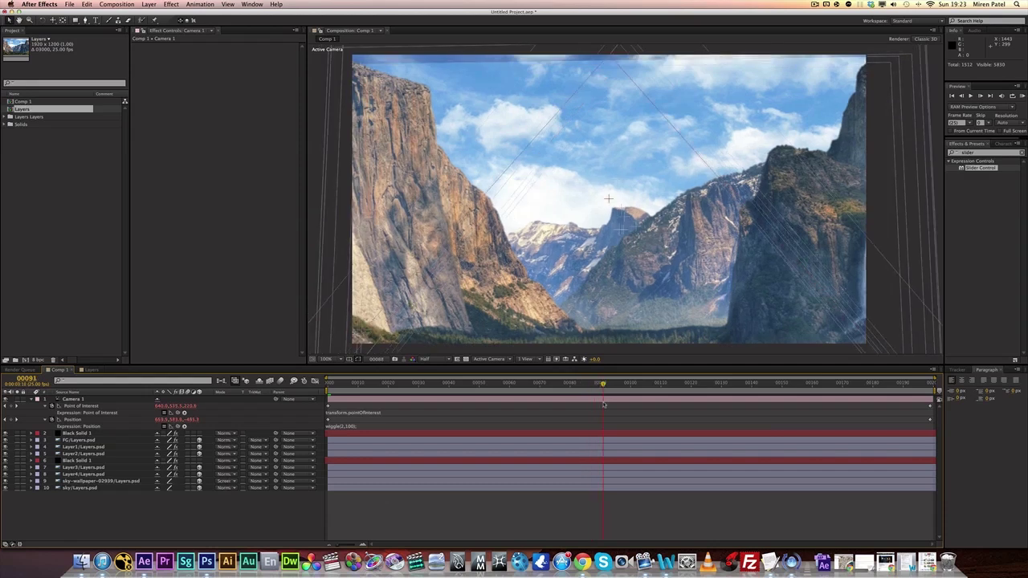
Change the camera's Position expression to wiggle(2,1);.
key("space")
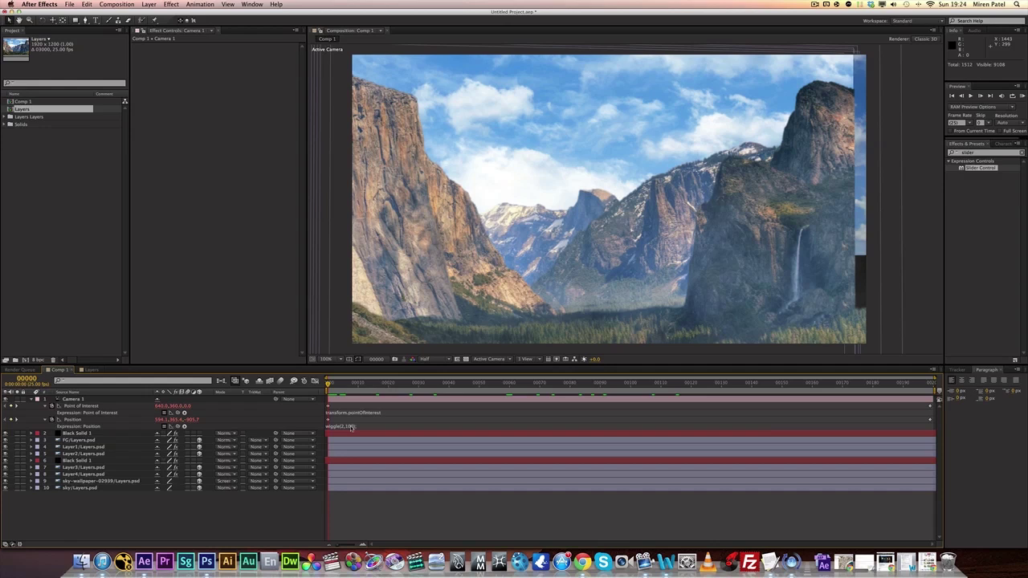
left_click(351, 427)
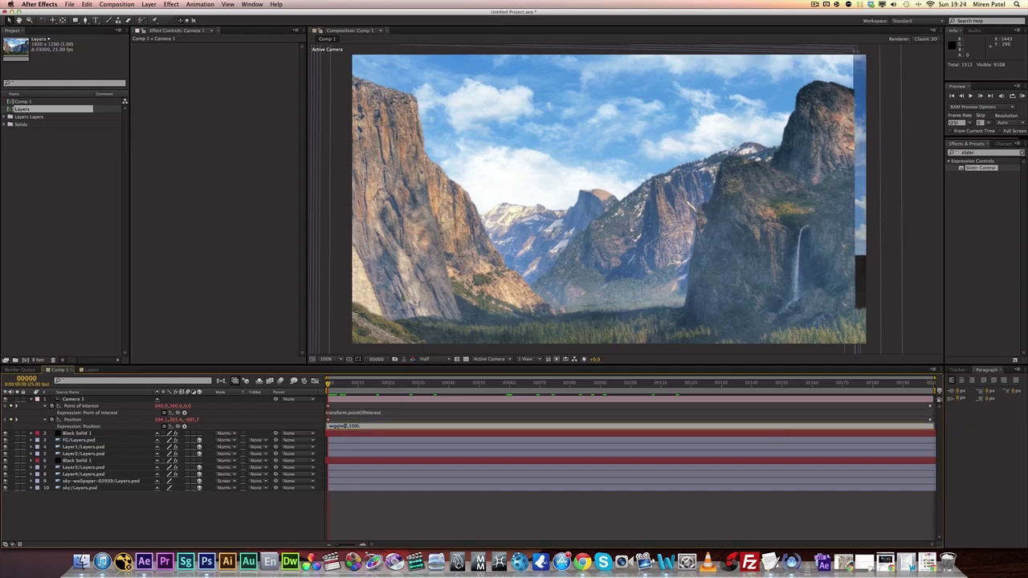
left_click_drag(348, 425, 356, 427)
type("1")
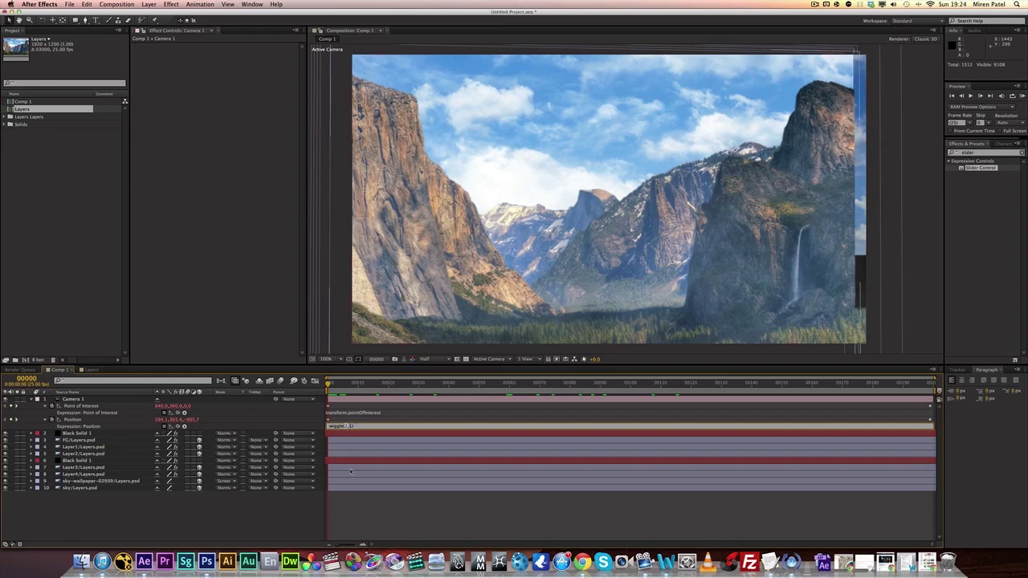
left_click(351, 521)
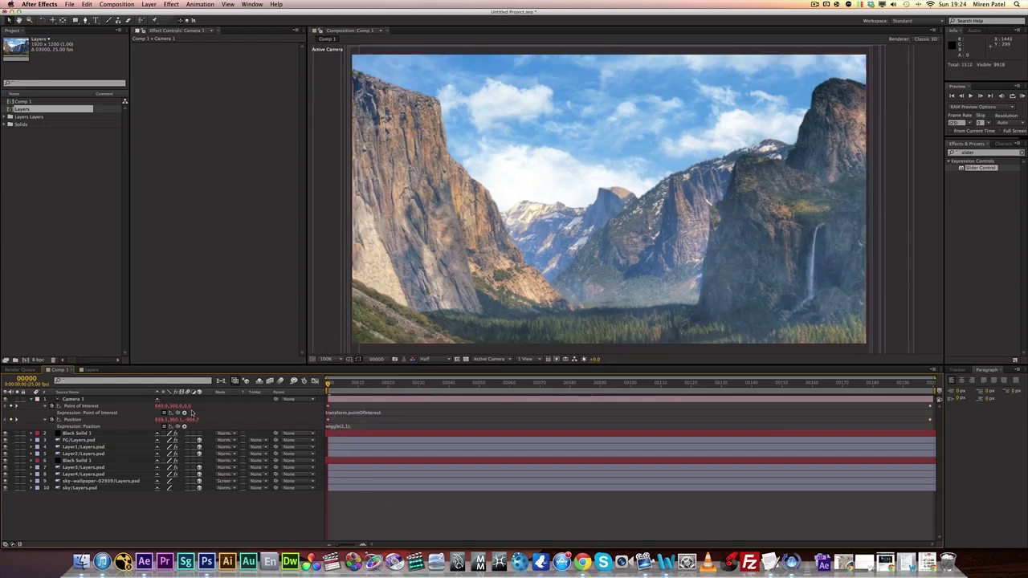
View the scene from the Top and select the camera's point of interest to examine its aim.
left_click(341, 412)
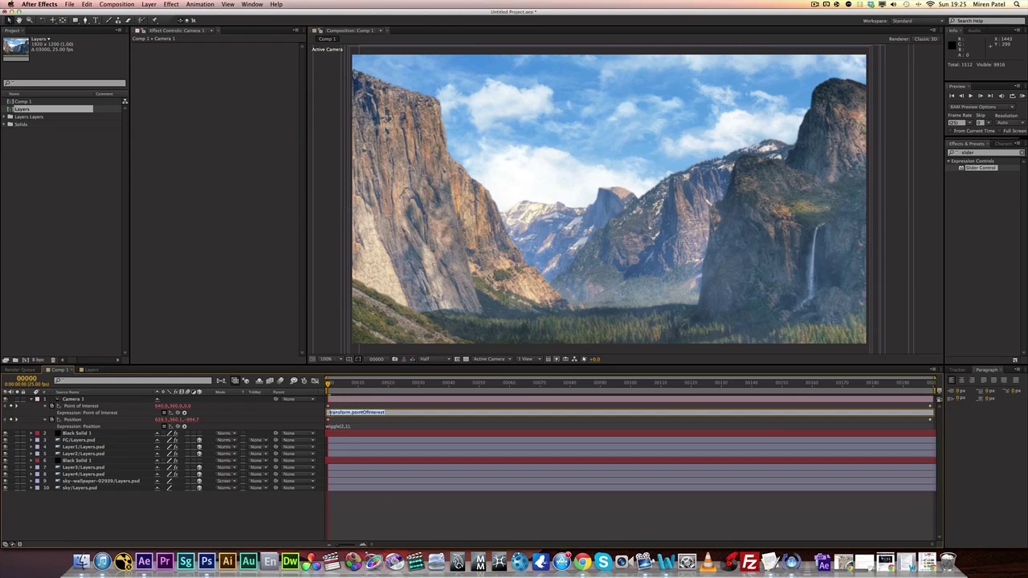
left_click(493, 359)
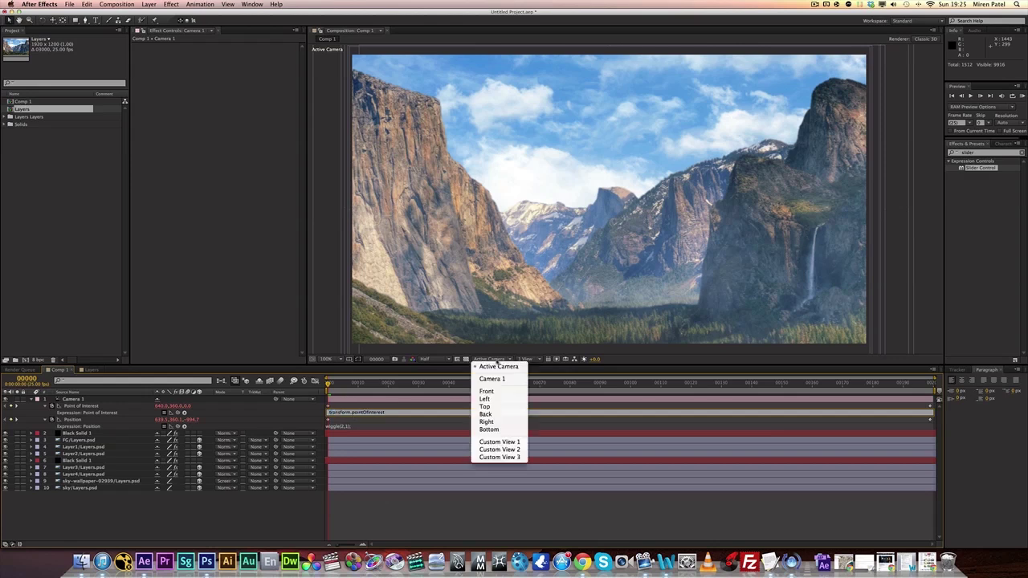
left_click(490, 406)
scroll(568, 284, "down", 6)
scroll(570, 284, "up", 4)
left_click_drag(568, 324, 562, 241)
scroll(562, 255, "down", 3)
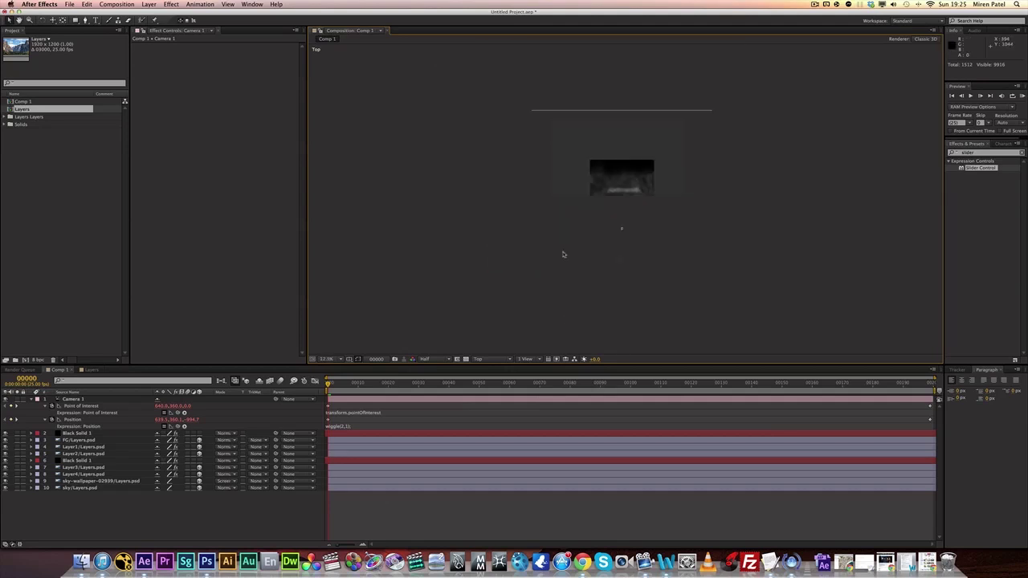
scroll(610, 209, "up", 1)
left_click(619, 158)
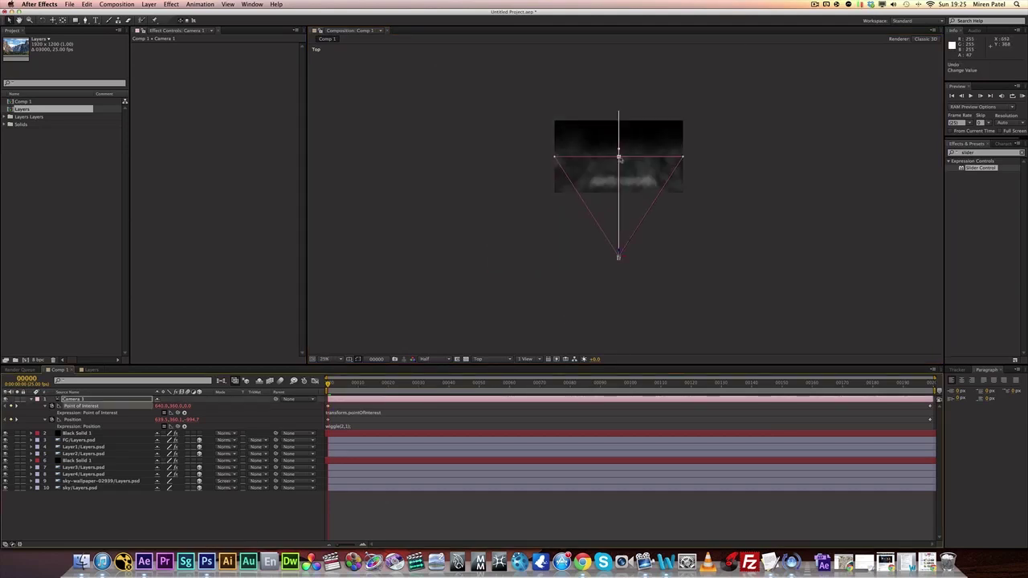
Expand the camera's Transform properties, try a small Y Rotation and set it back to 0.
left_click(33, 400)
left_click(33, 400)
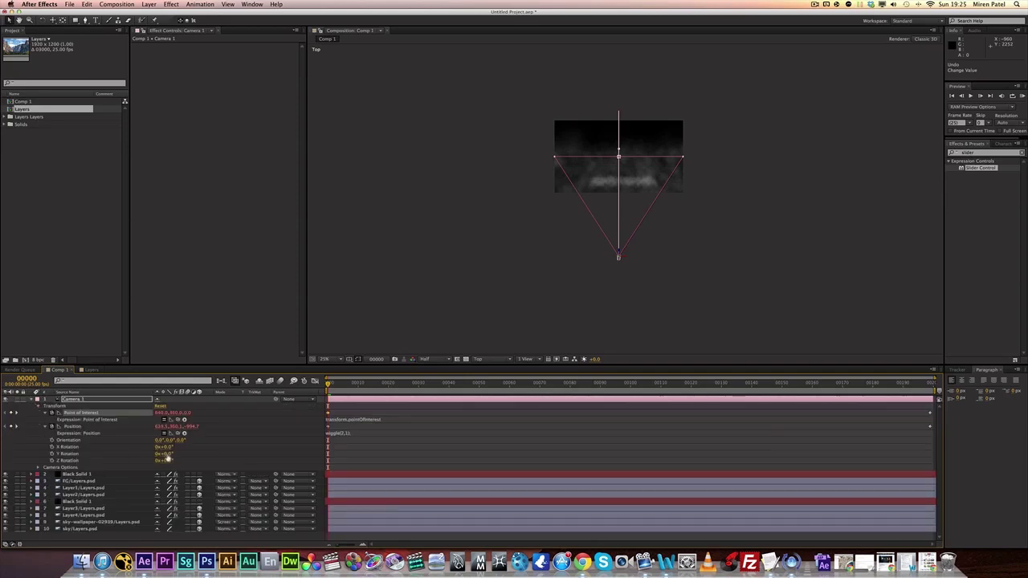
left_click_drag(166, 454, 169, 453)
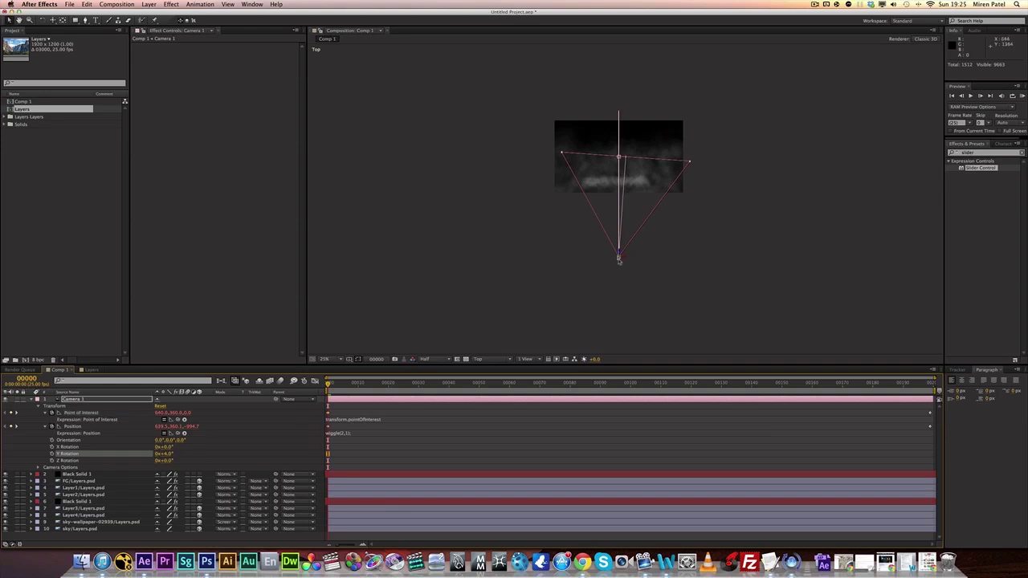
left_click(168, 455)
type("0")
left_click(210, 460)
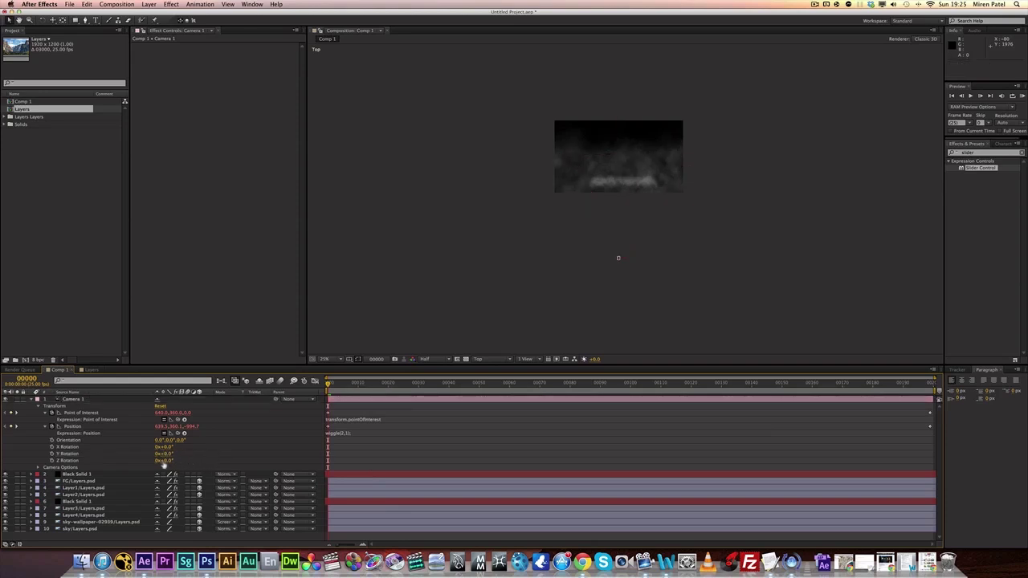
Try setting the camera's Y Rotation to 4° and undo the change.
left_click(165, 453)
type("4")
key("Return")
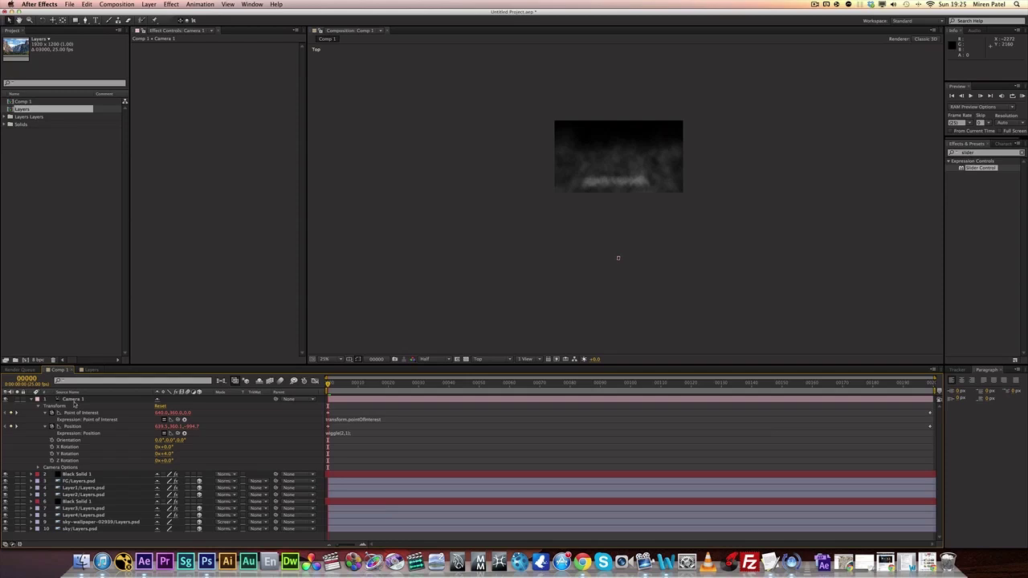
left_click(74, 413)
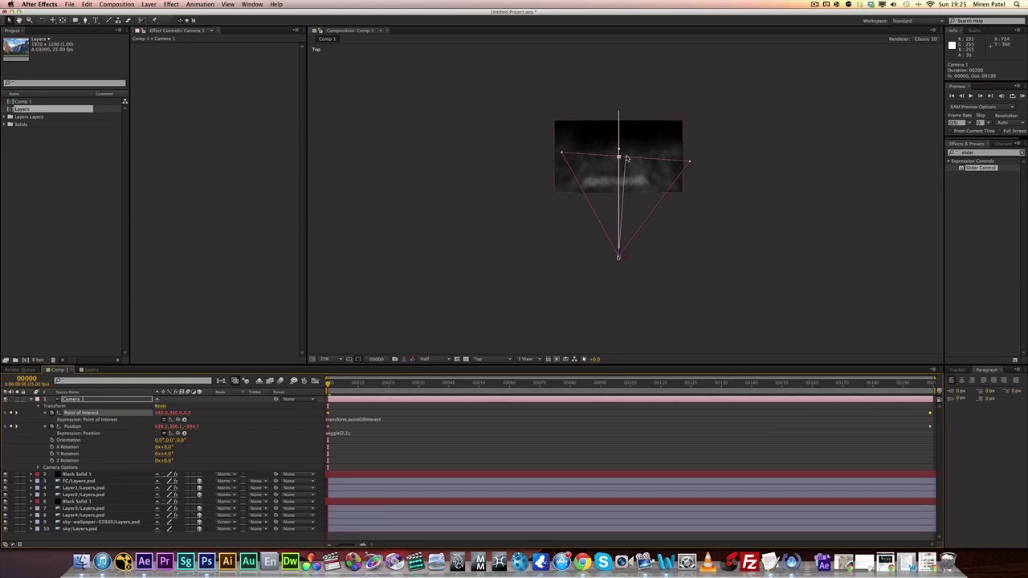
key("super+z")
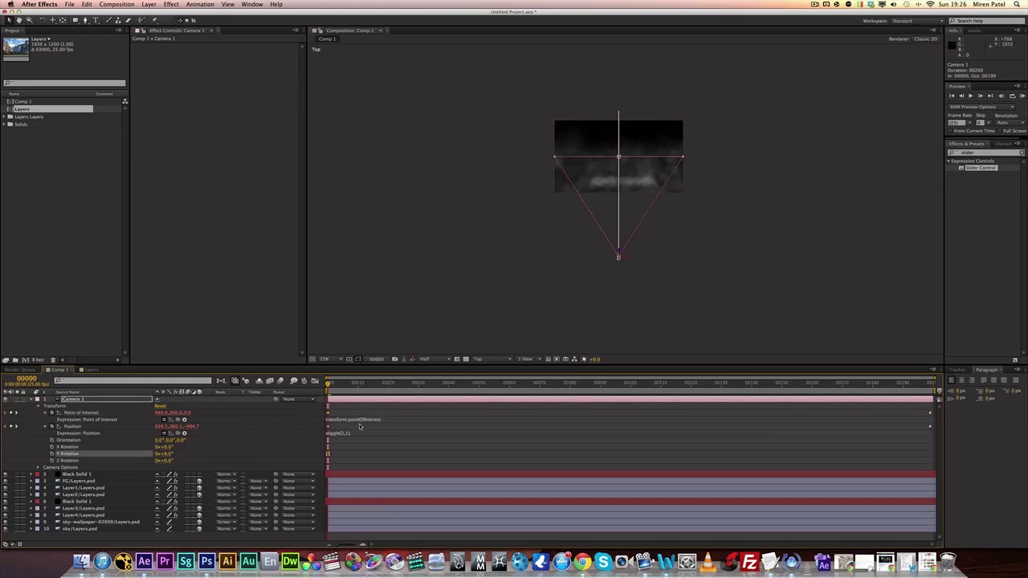
Replace the camera's Point of Interest expression with wiggle(2,2);.
left_click(338, 419)
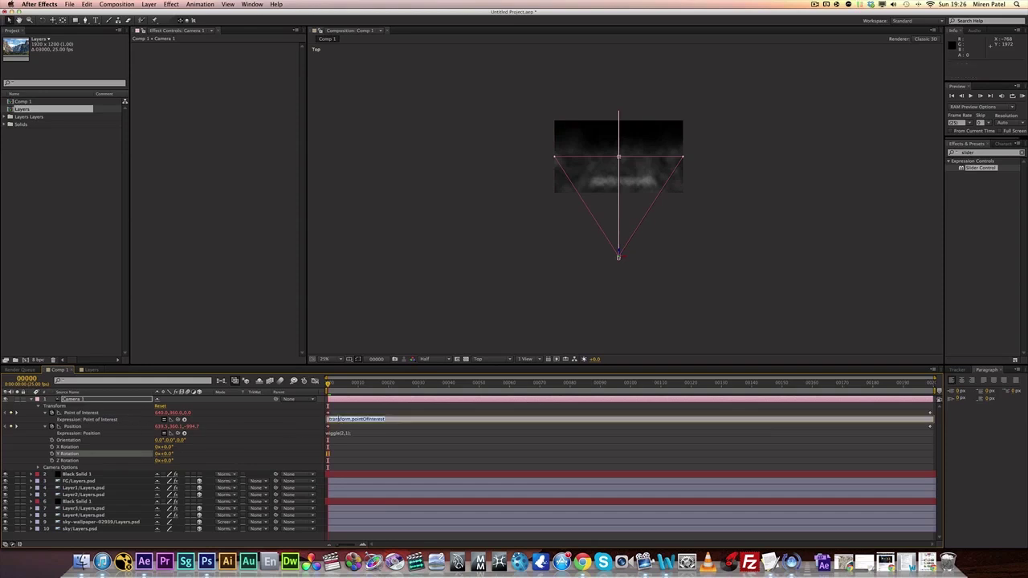
type("wiggle(2,2")
key("Return")
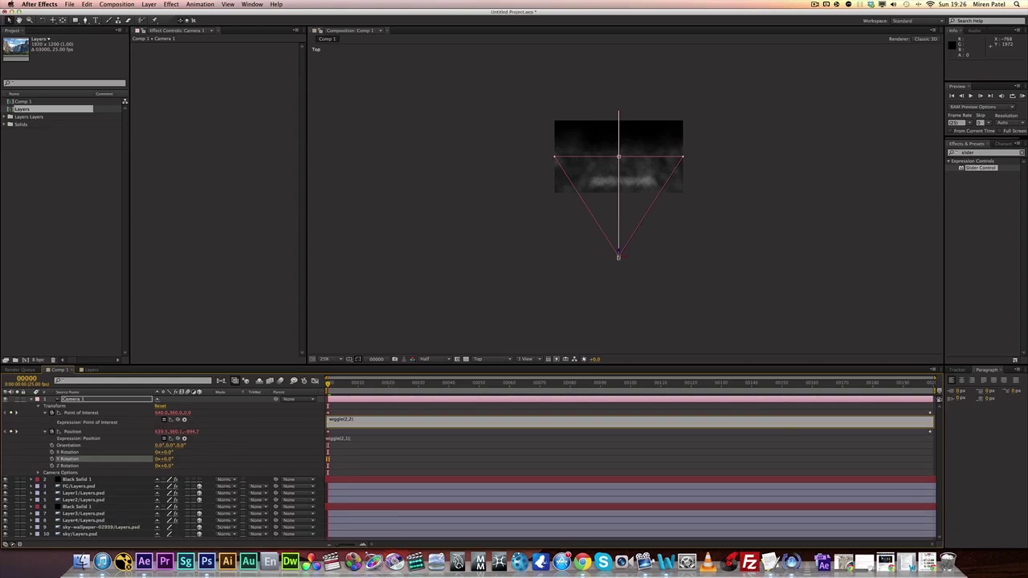
left_click(370, 450)
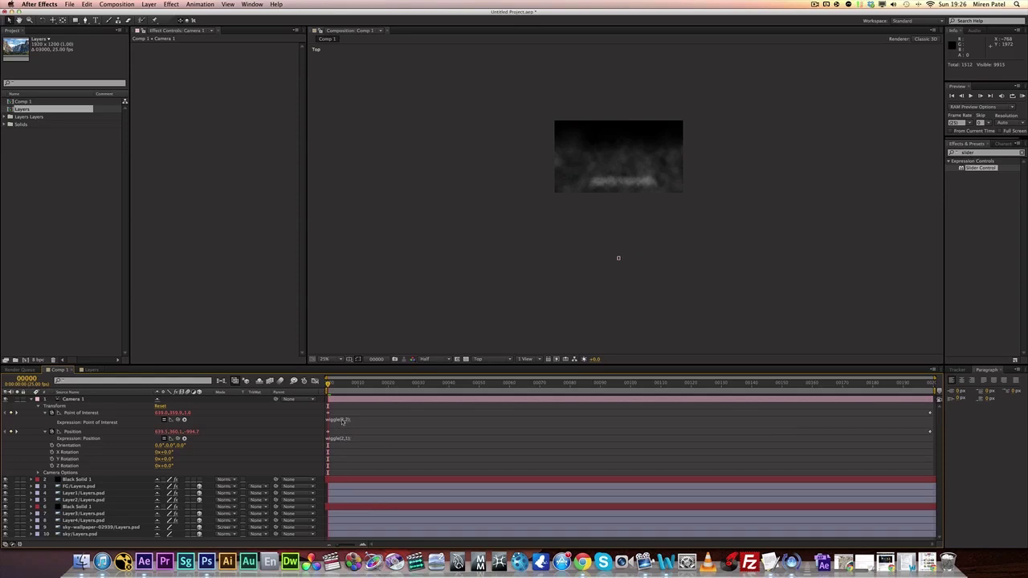
Return to the Active Camera view at 50% magnification and run a RAM preview of the camera shake.
left_click(491, 359)
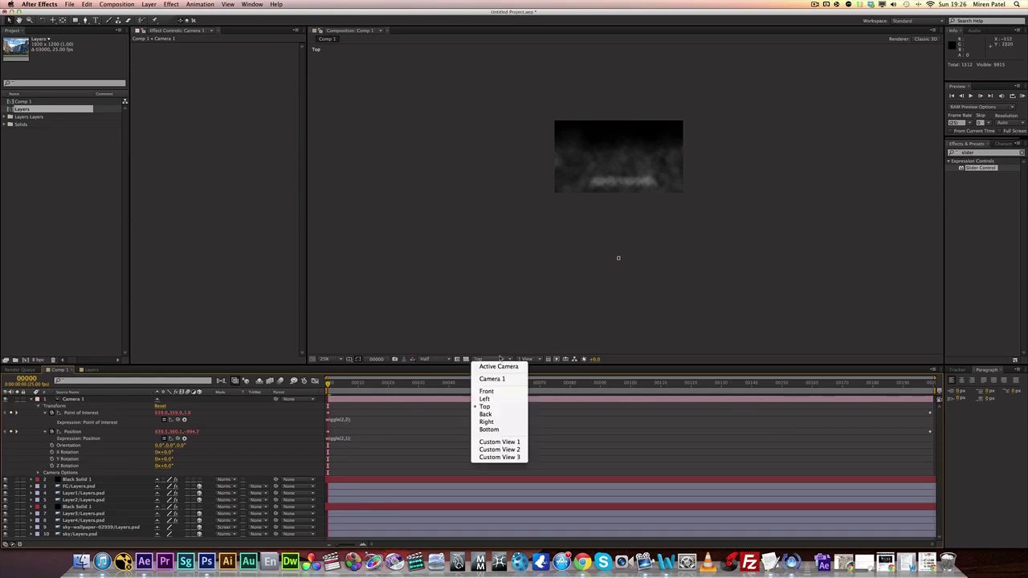
left_click(499, 367)
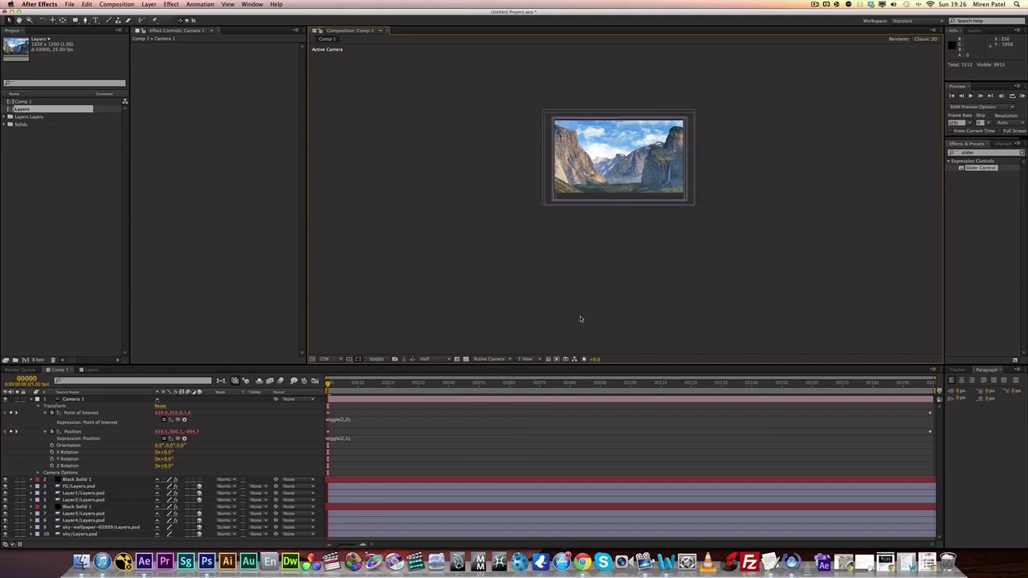
key("space")
left_click_drag(587, 239, 585, 327)
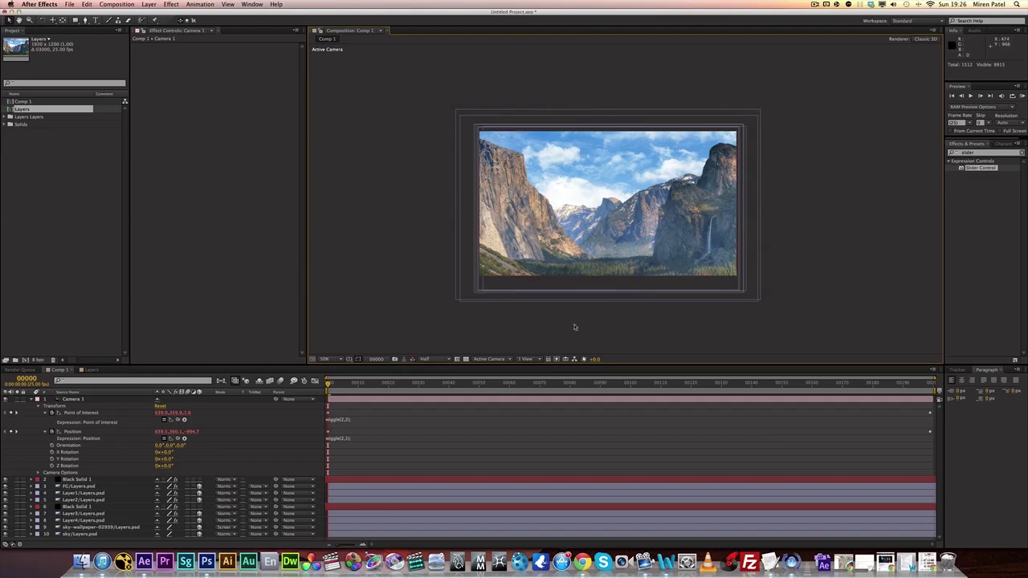
key("period")
key("comma")
left_click(1021, 95)
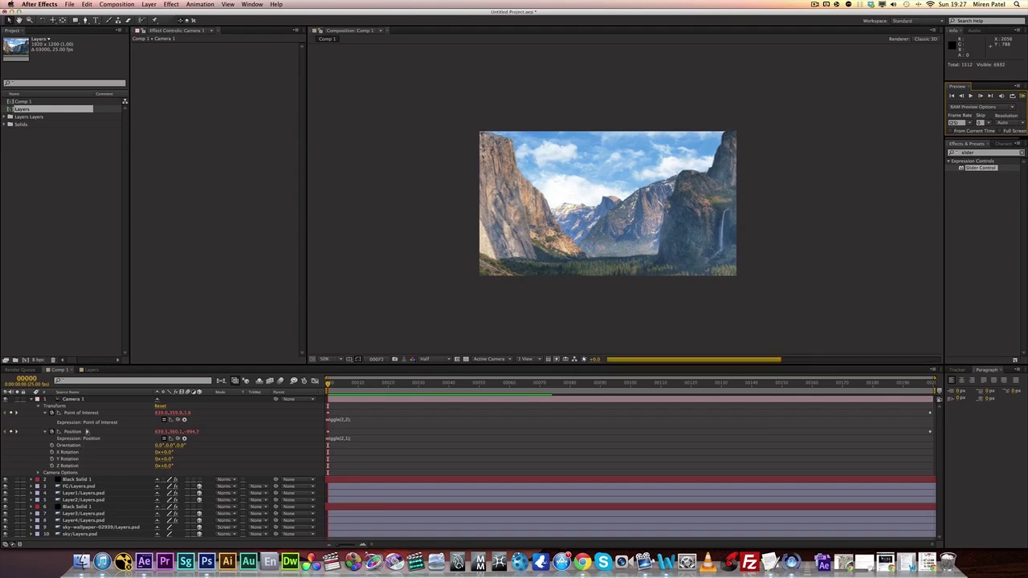
left_click(95, 414)
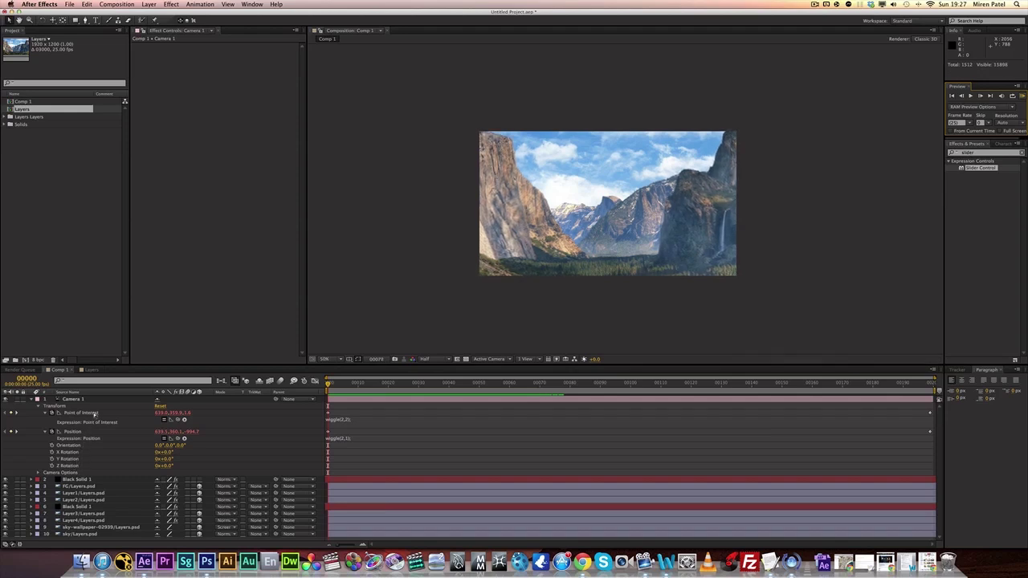
key("KP_0")
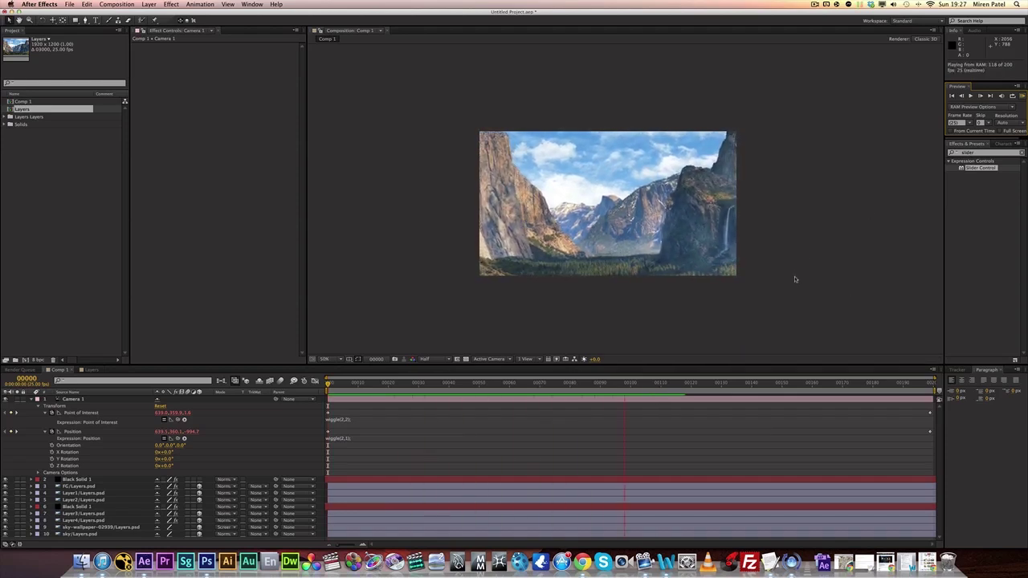
key("space")
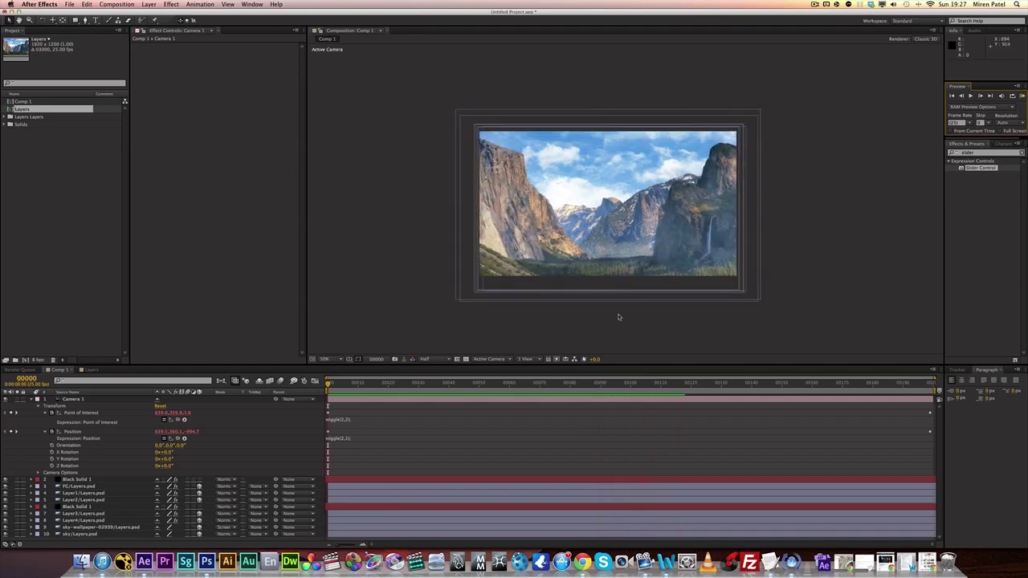
Magnify the composition view to 100% and preview the shaken camera move again.
key("period")
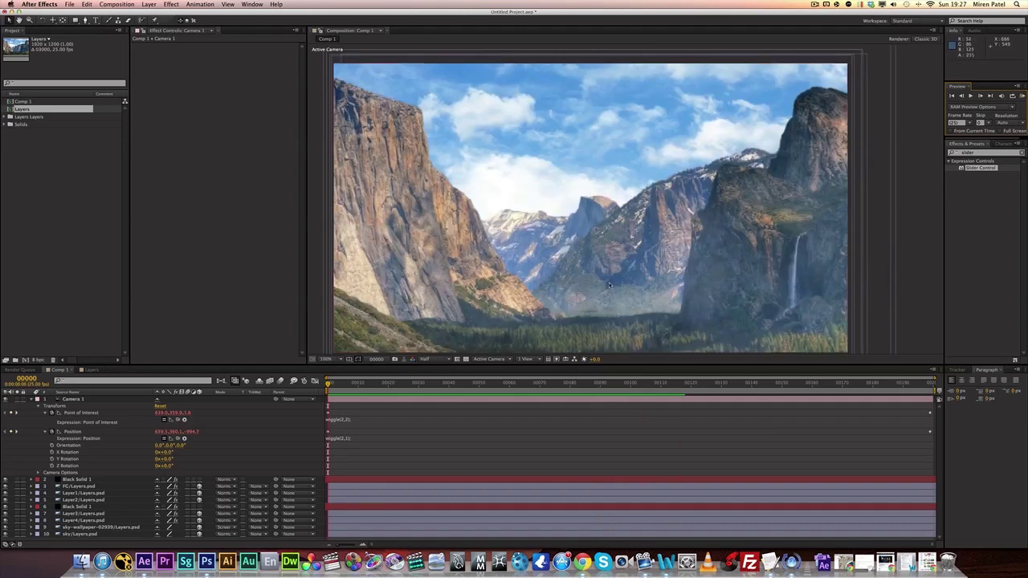
mouse_move(617, 273)
left_mouse_down()
mouse_move(639, 255)
mouse_move(632, 259)
left_mouse_up()
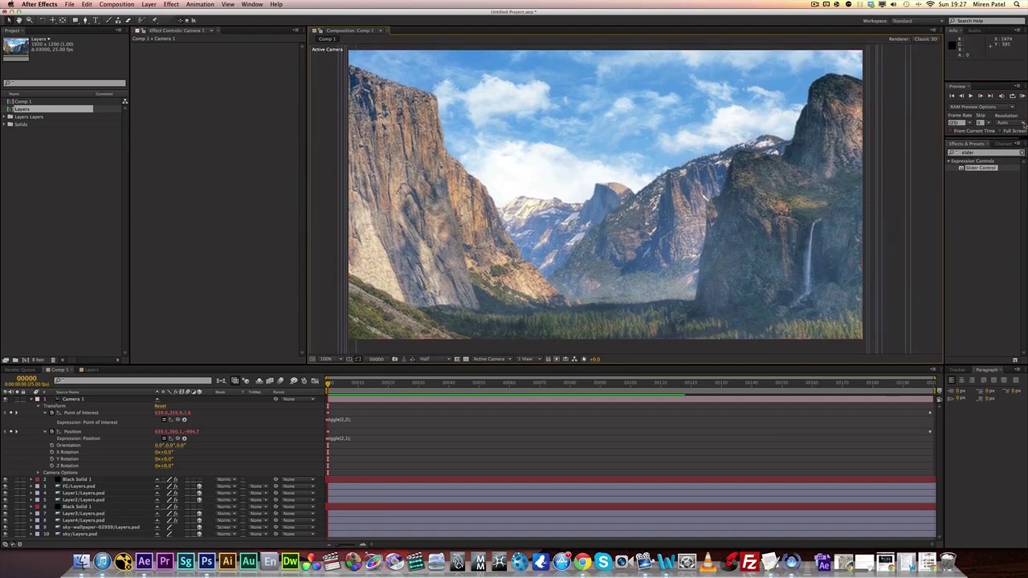
key("space")
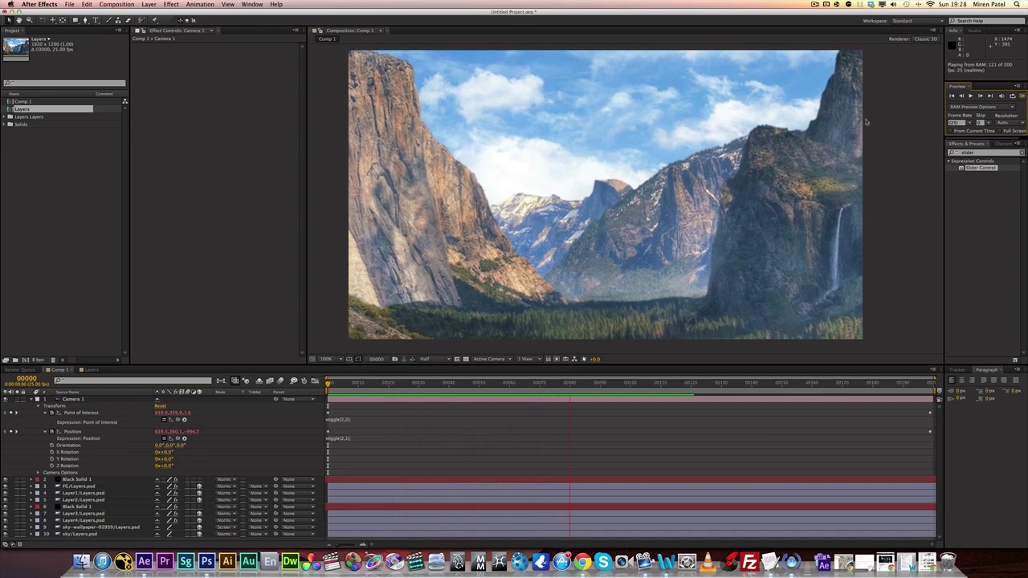
Add a new adjustment layer above all other layers in Comp 1.
right_click(95, 462)
mouse_move(112, 465)
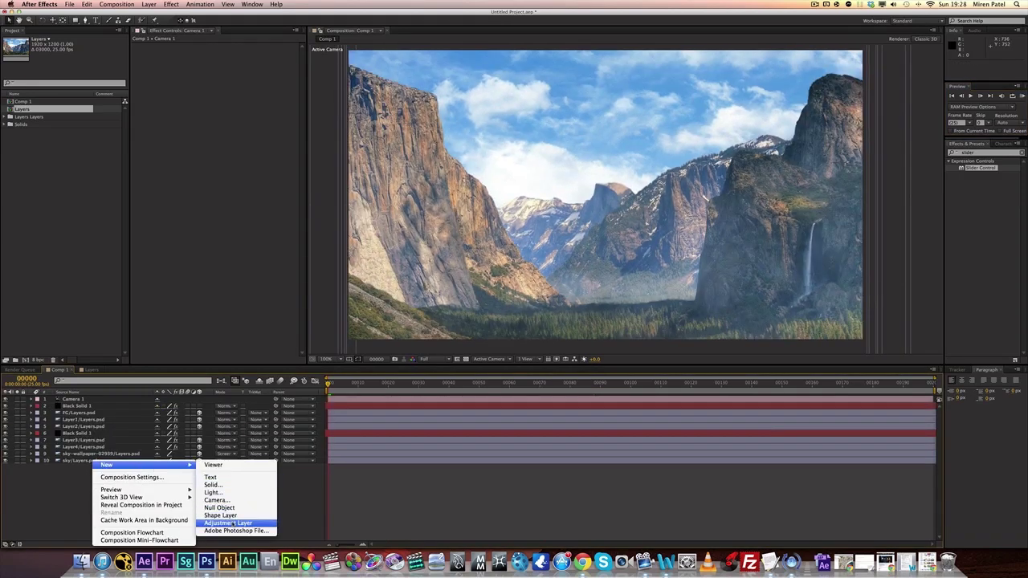
left_click(229, 523)
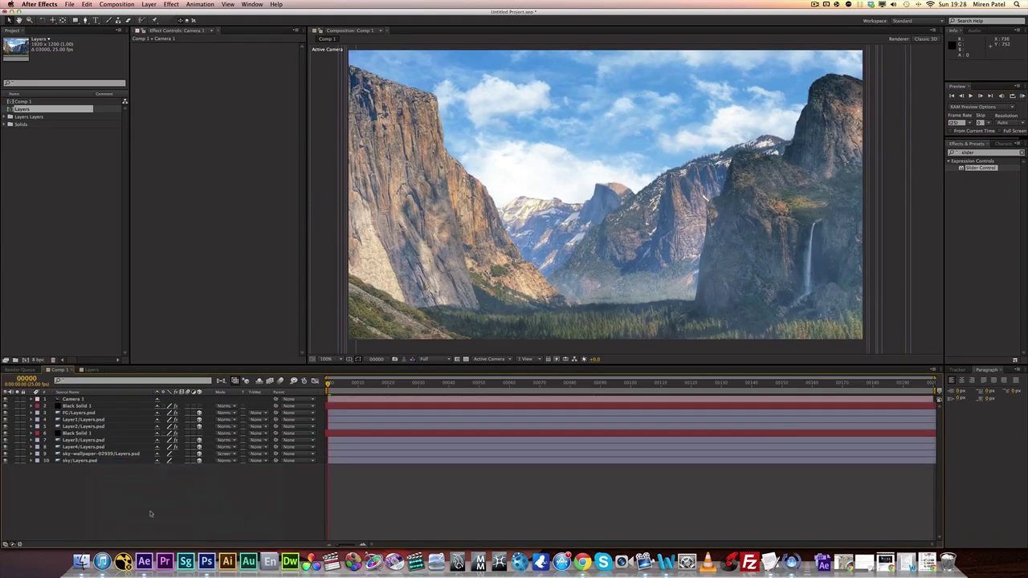
Apply a Curves effect to the adjustment layer and shape the RGB curve into a gentle S for more contrast.
right_click(215, 164)
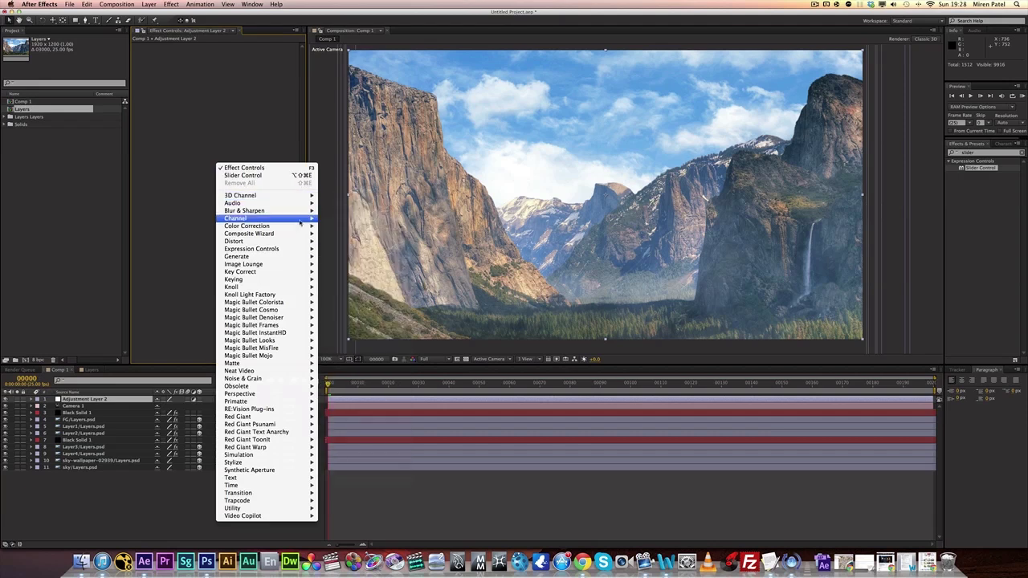
mouse_move(265, 226)
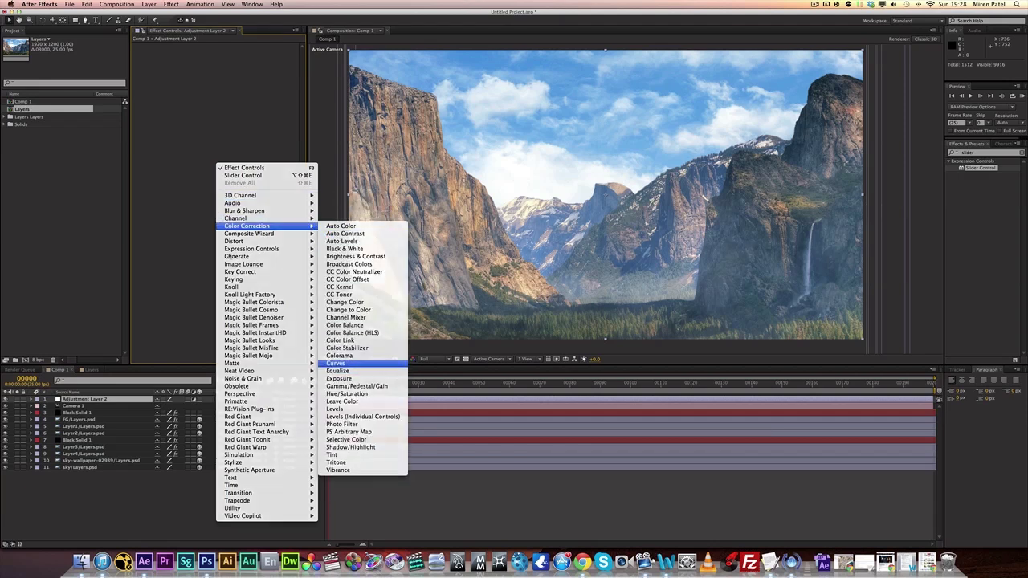
left_click(335, 363)
left_click_drag(162, 128, 167, 135)
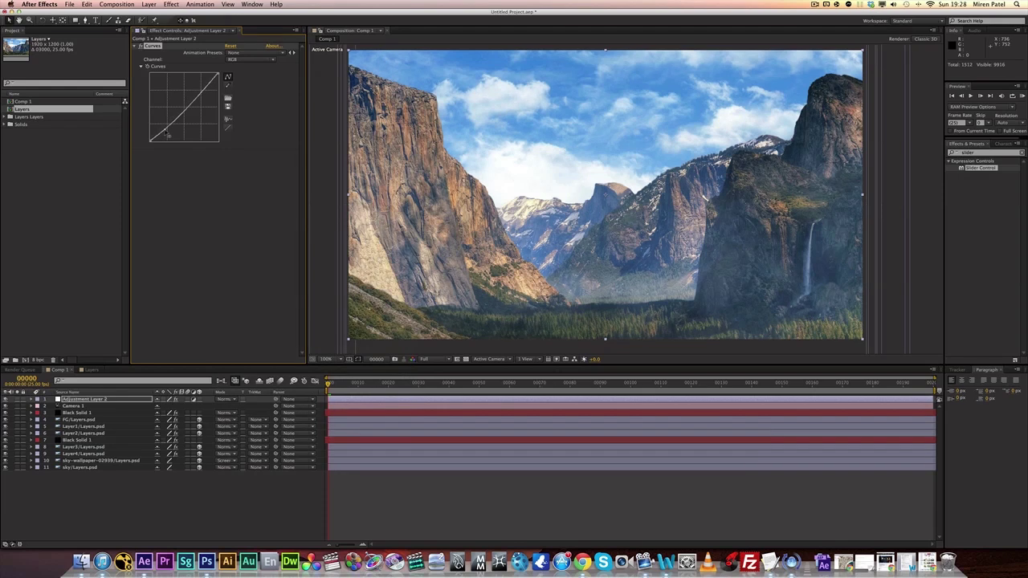
left_click_drag(199, 91, 202, 96)
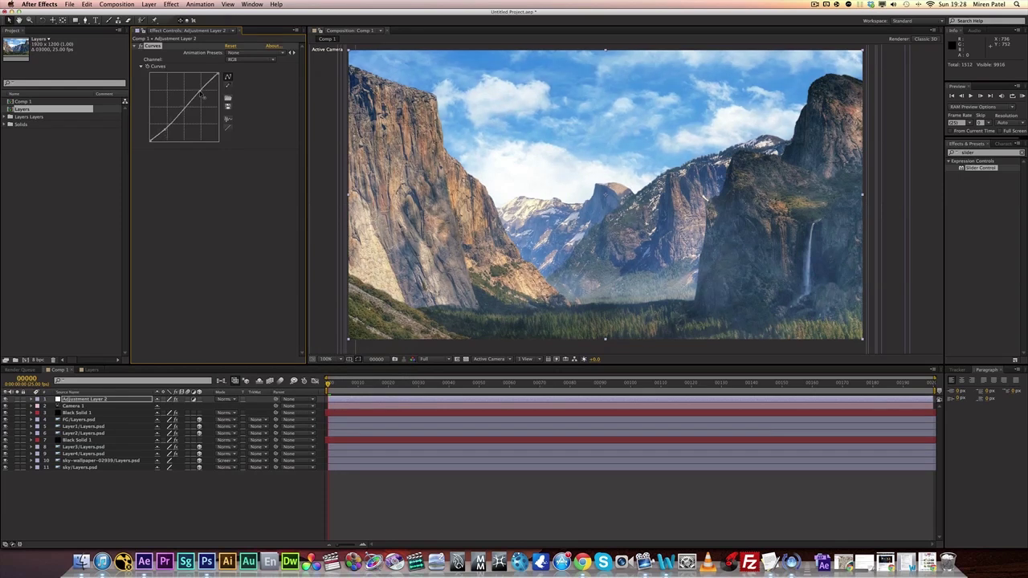
Add another new adjustment layer above all other layers in Comp 1.
left_click(566, 230)
scroll(566, 230, "down", 1)
scroll(566, 225, "up", 1)
key("space")
left_click_drag(566, 220, 562, 226)
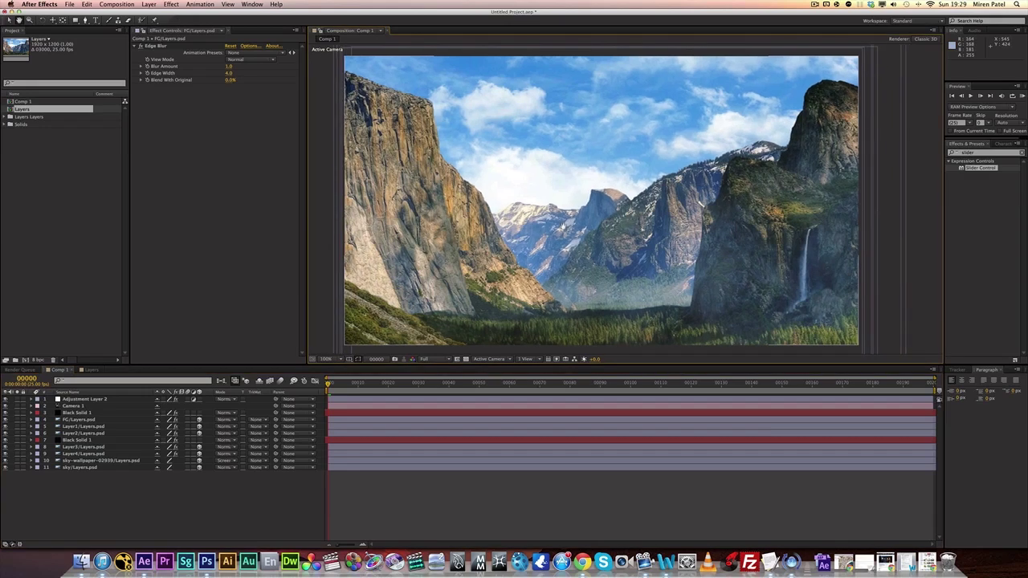
right_click(66, 492)
mouse_move(96, 465)
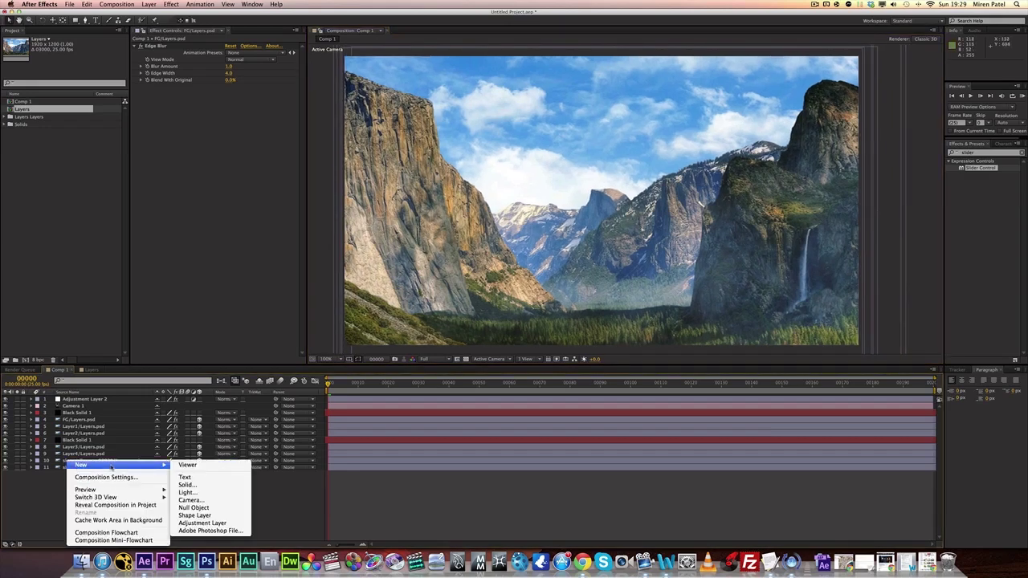
left_click(224, 525)
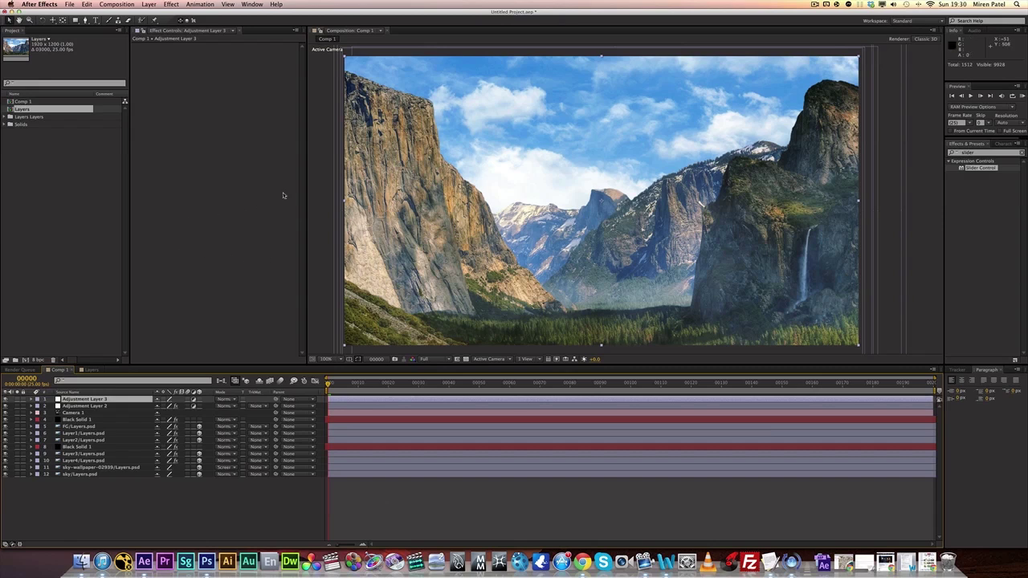
Apply a Noise effect to the newest adjustment layer and set its Amount of Noise to 2%.
right_click(199, 198)
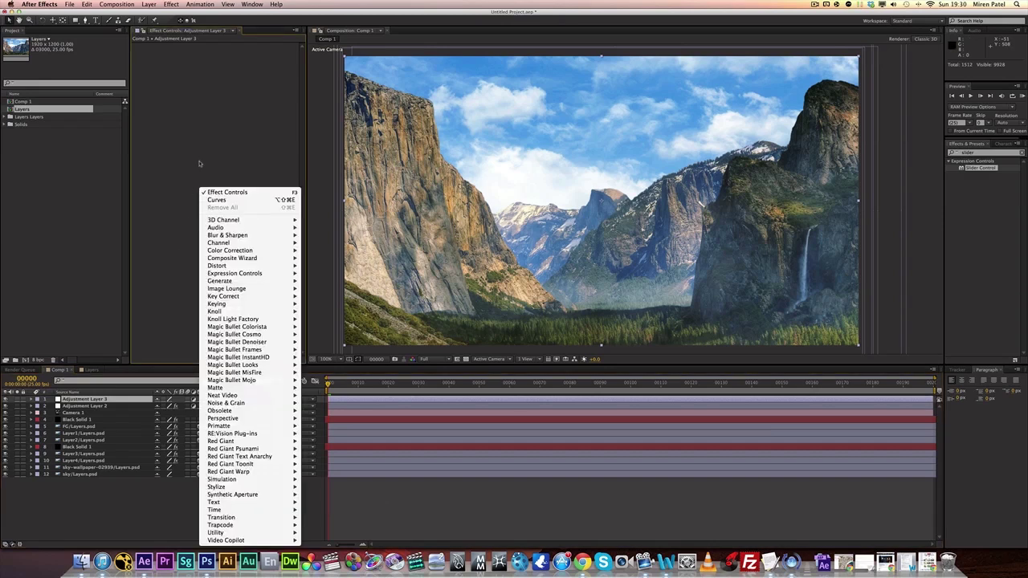
mouse_move(262, 395)
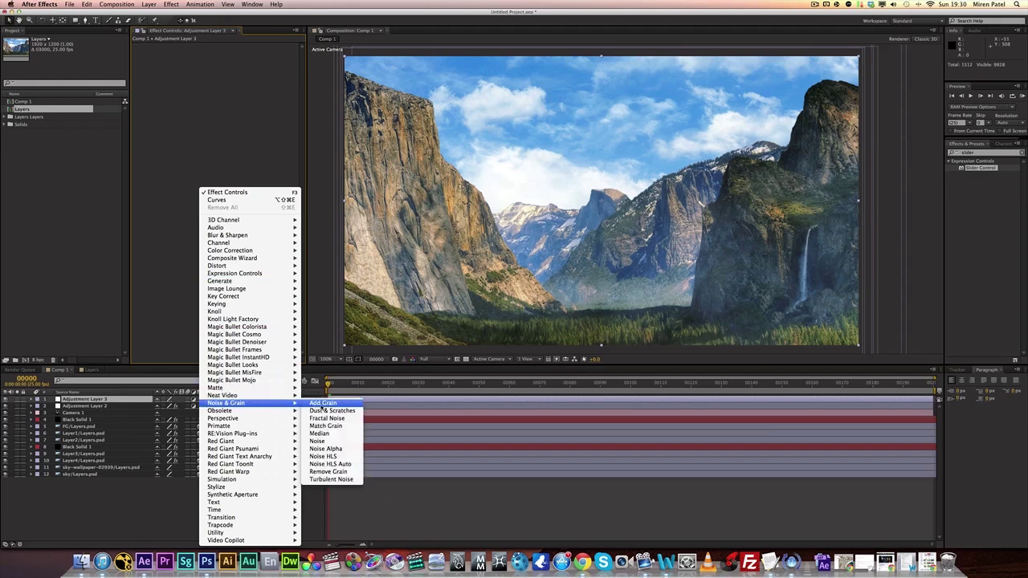
left_click(336, 444)
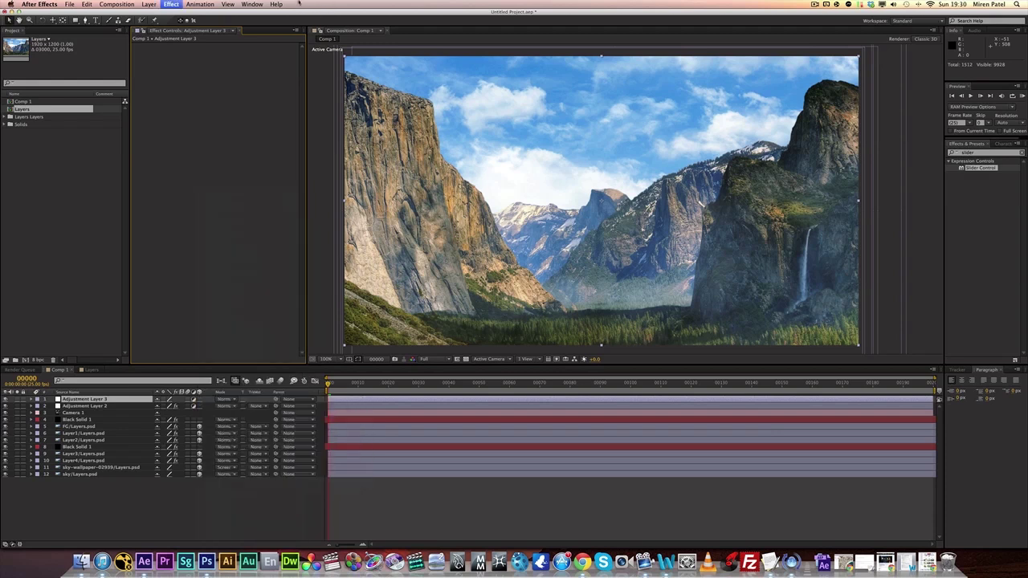
left_click(228, 110)
left_click(229, 59)
type("2")
key("Return")
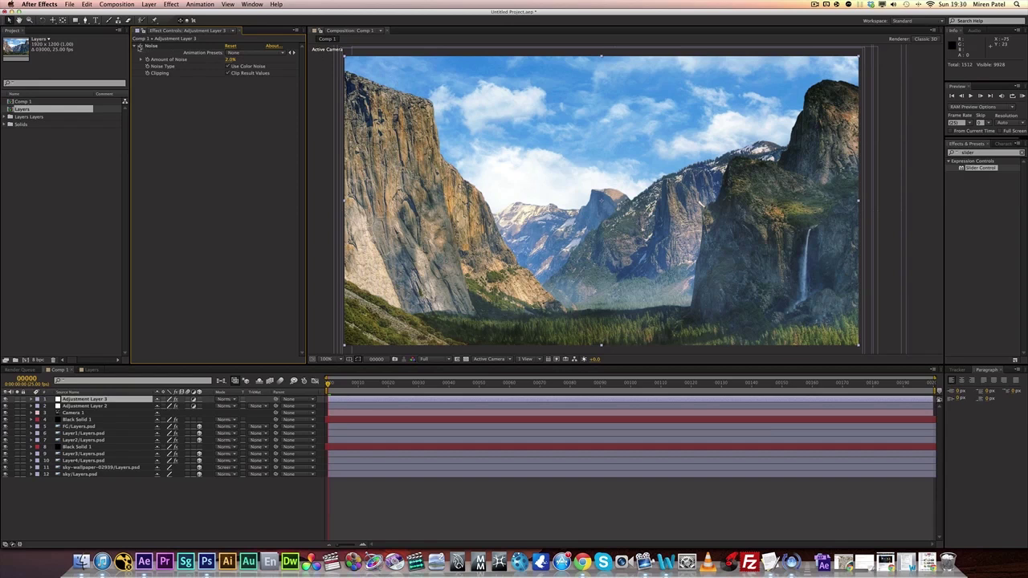
Raise the Amount of Noise to 3% and turn off Use Color Noise.
left_click(231, 60)
type("5")
key("Return")
left_click(228, 72)
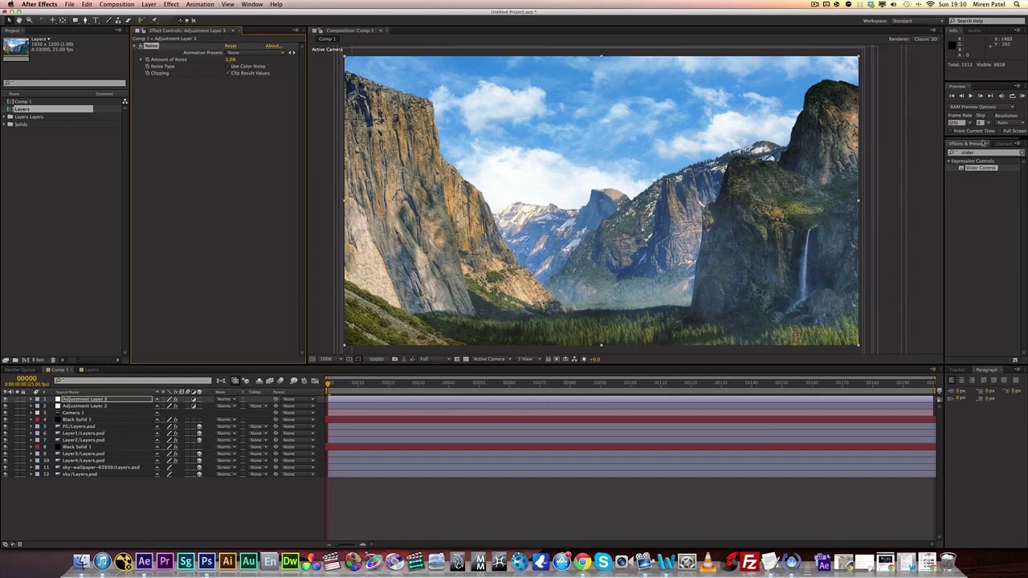
Run a RAM preview of the noise from the start of the composition, then stop around frame 11.
key("space")
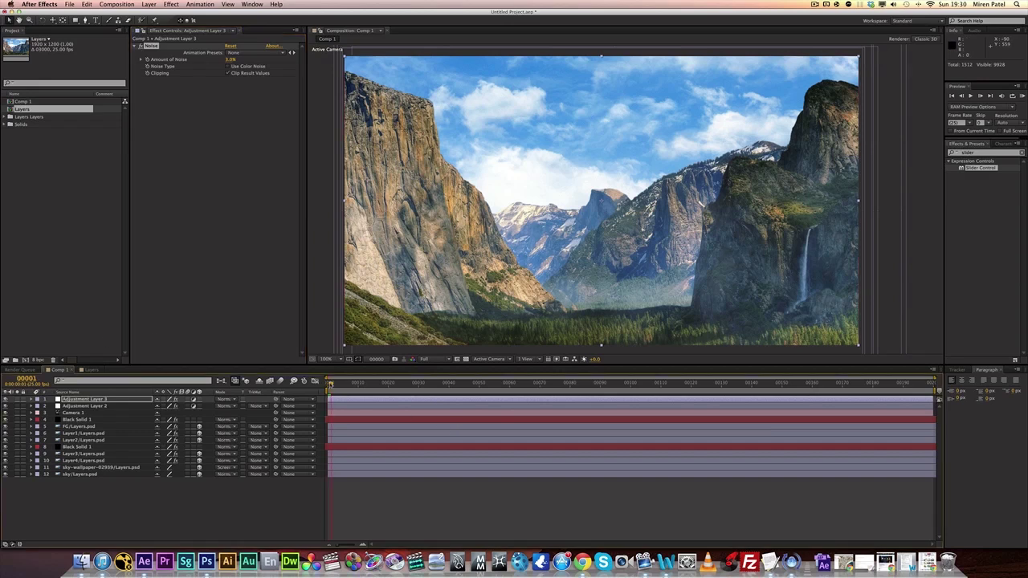
left_click_drag(333, 385, 310, 385)
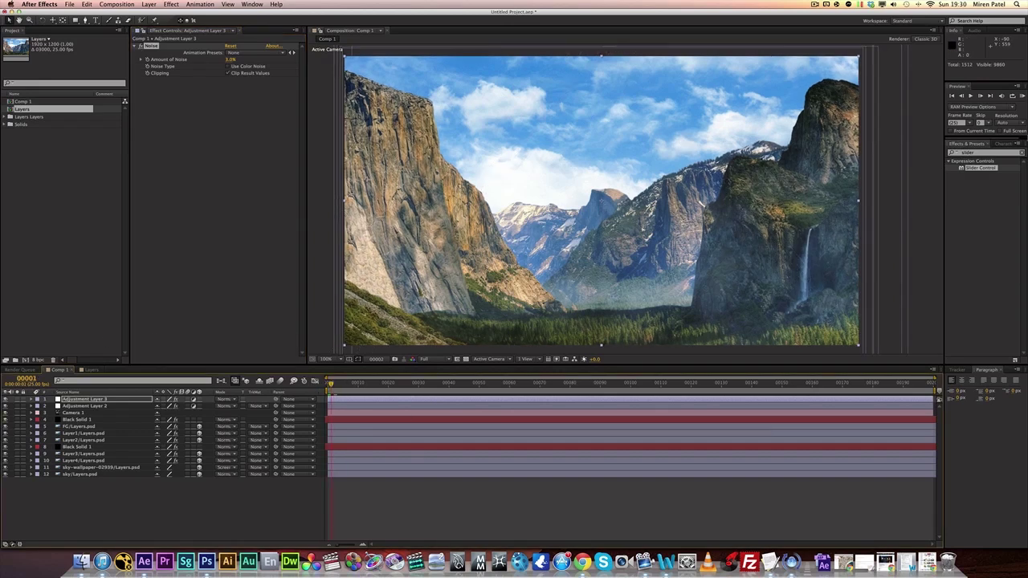
left_click(1022, 95)
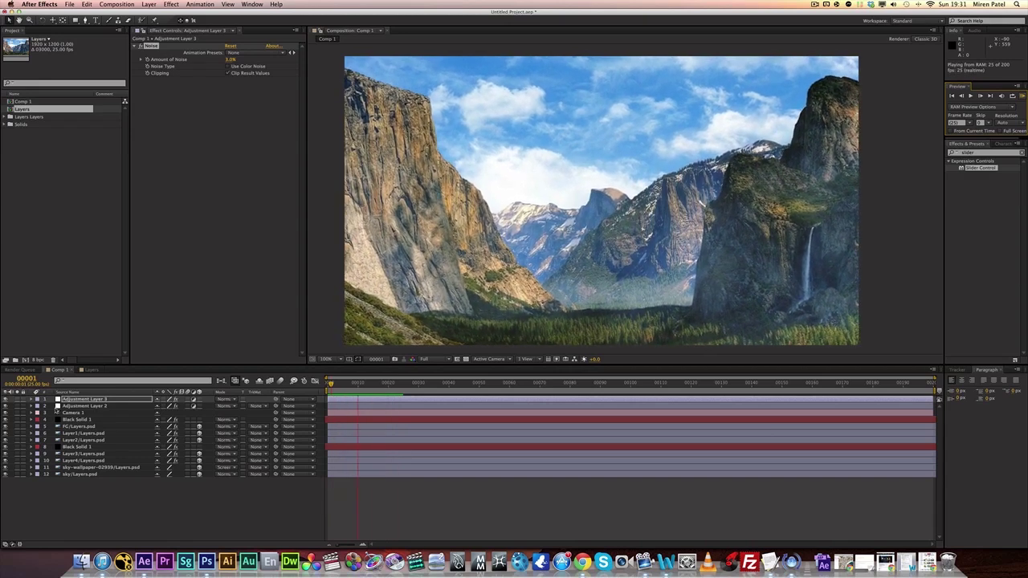
left_click(366, 391)
key("shift+Page_Down")
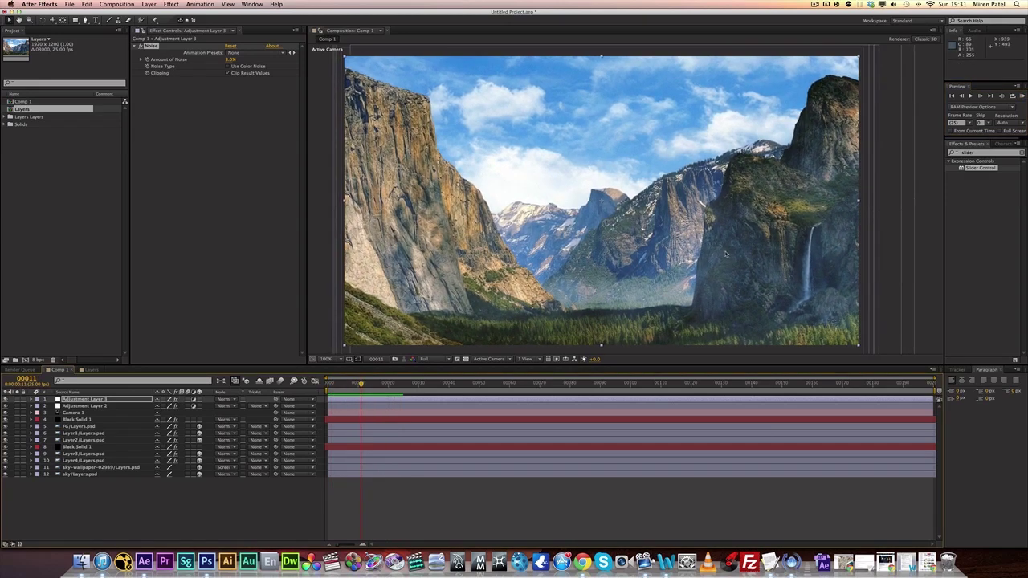
Step back through individual frames and toggle the noise adjustment layer's visibility to compare the image with and without it.
key("Page_Up")
key("Page_Up")
key("Page_Up")
key("Page_Up")
key("Page_Up")
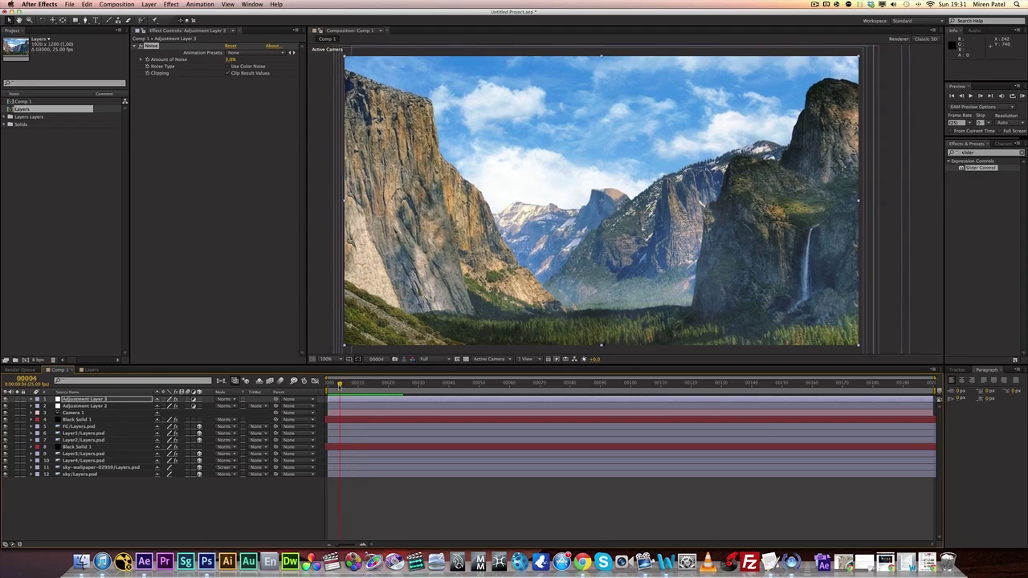
left_click_drag(346, 389, 346, 389)
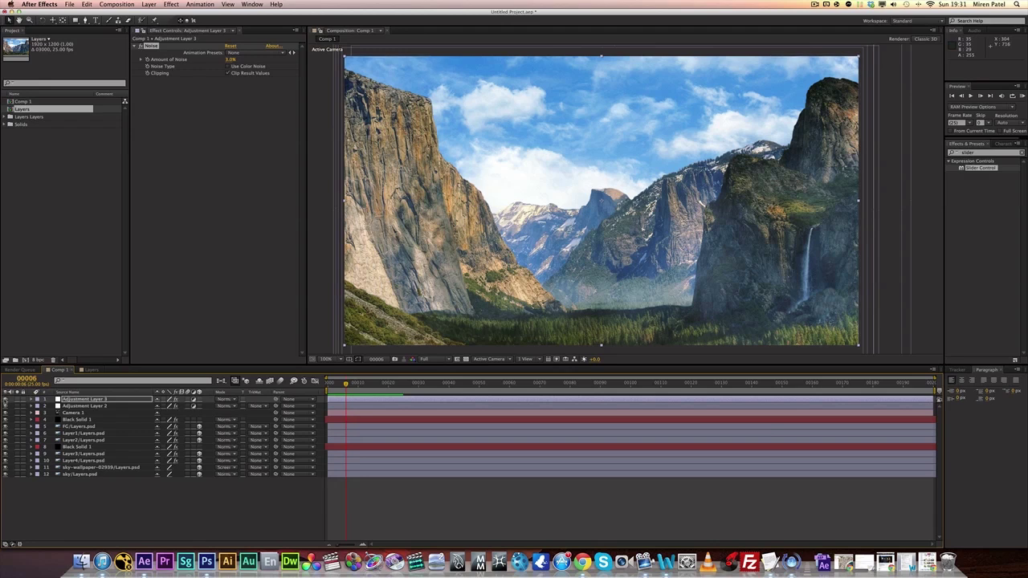
left_click(5, 399)
left_click(6, 399)
Return to the first frame and apply an Add Grain effect to the noise adjustment layer with an intensity of 0.3.
left_click(364, 384)
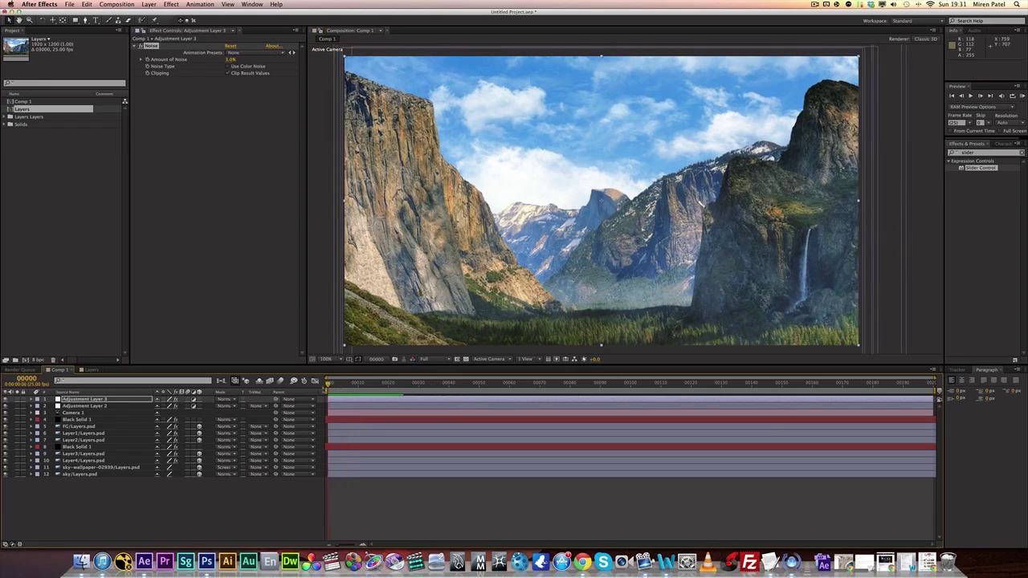
left_click_drag(364, 385, 317, 386)
right_click(200, 217)
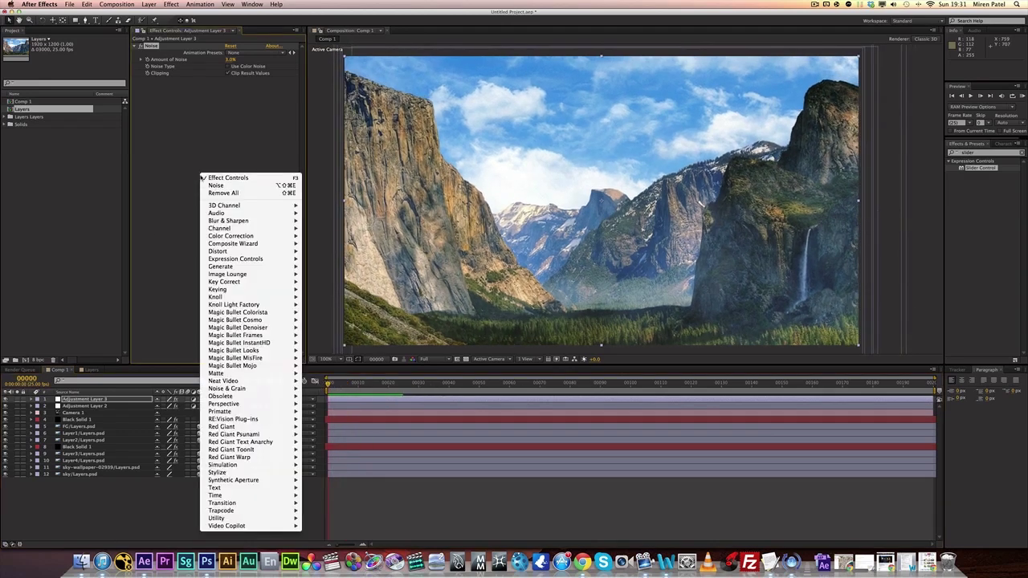
mouse_move(291, 389)
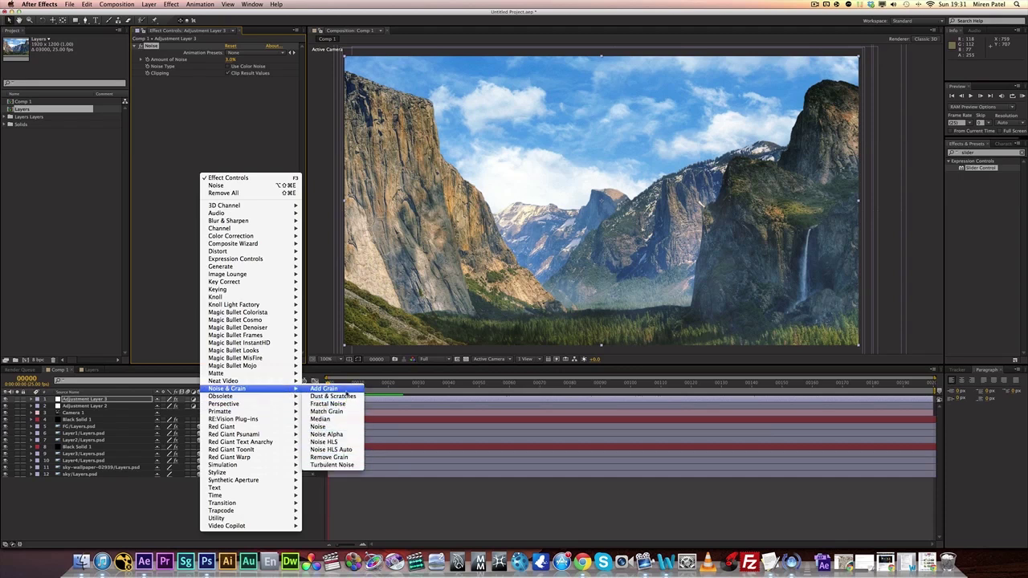
left_click(350, 397)
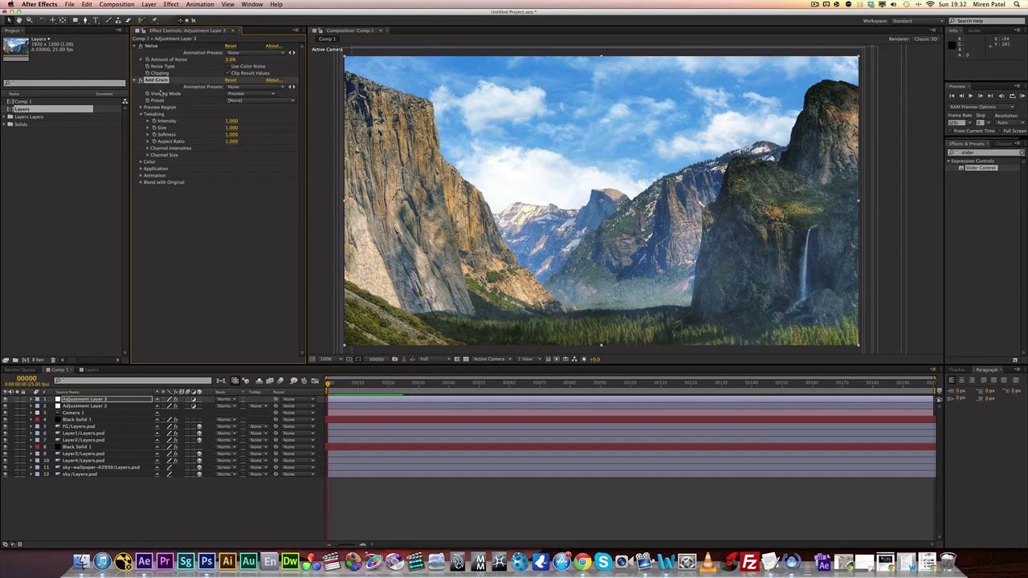
left_click(231, 122)
type("0.3")
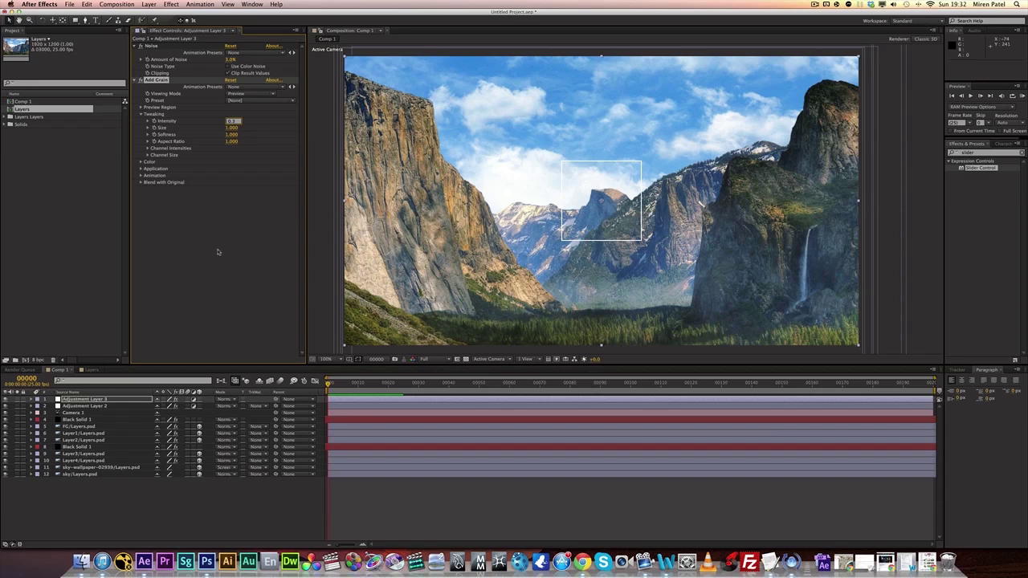
left_click(217, 253)
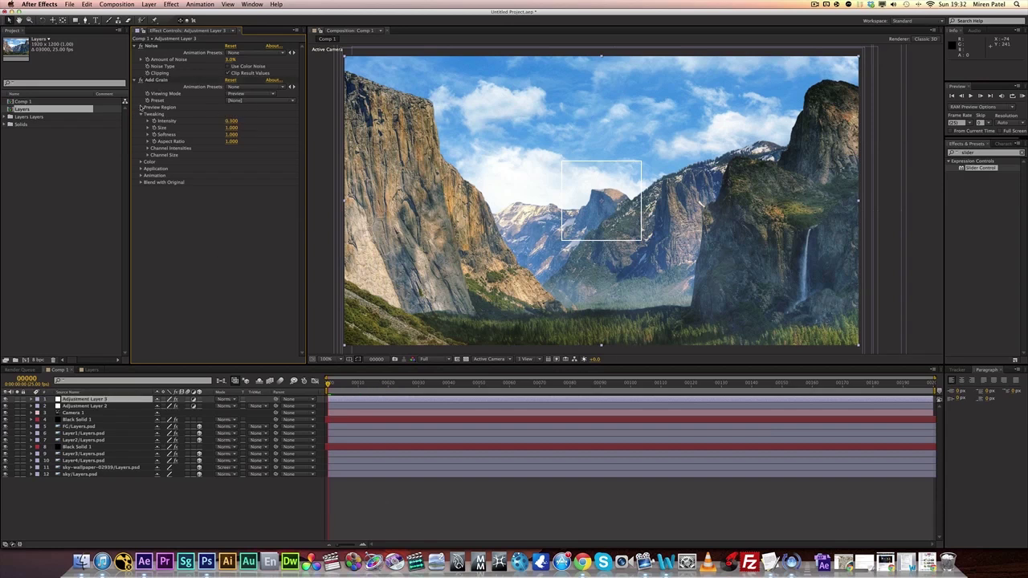
Switch the Add Grain viewing mode to Final Output and toggle the effect to compare the grain.
left_click(251, 94)
left_click(248, 116)
left_click(230, 258)
left_click(140, 81)
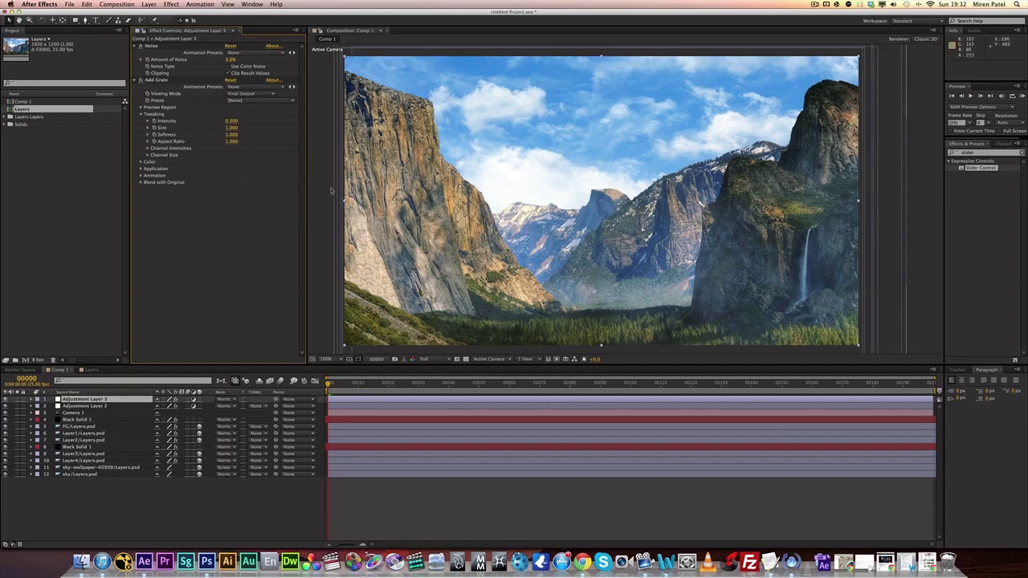
Set the grain's intensity to 0.4 and size to 0.7, then check it in a RAM preview.
left_click(232, 120)
key("Tab")
type("0.75")
left_click(222, 248)
left_click(1021, 95)
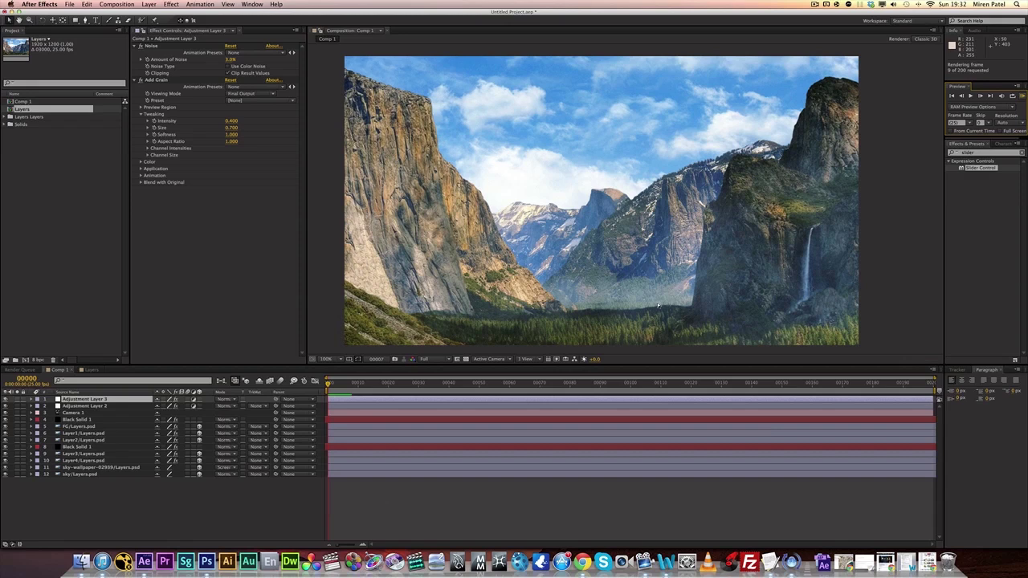
left_click(483, 319)
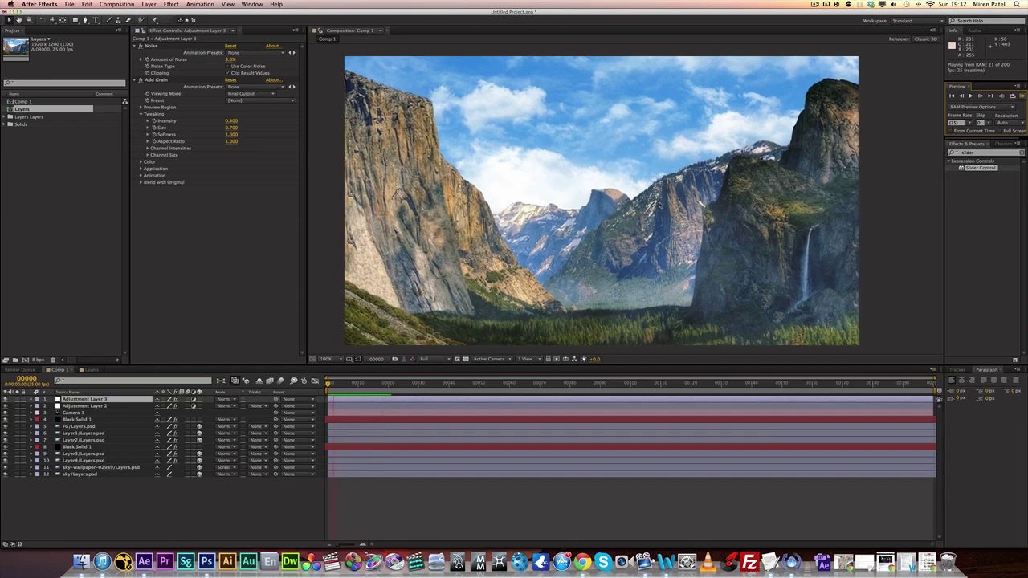
key("space")
Lower the grain's intensity to 0.2 and run a RAM preview of the result.
left_click(231, 121)
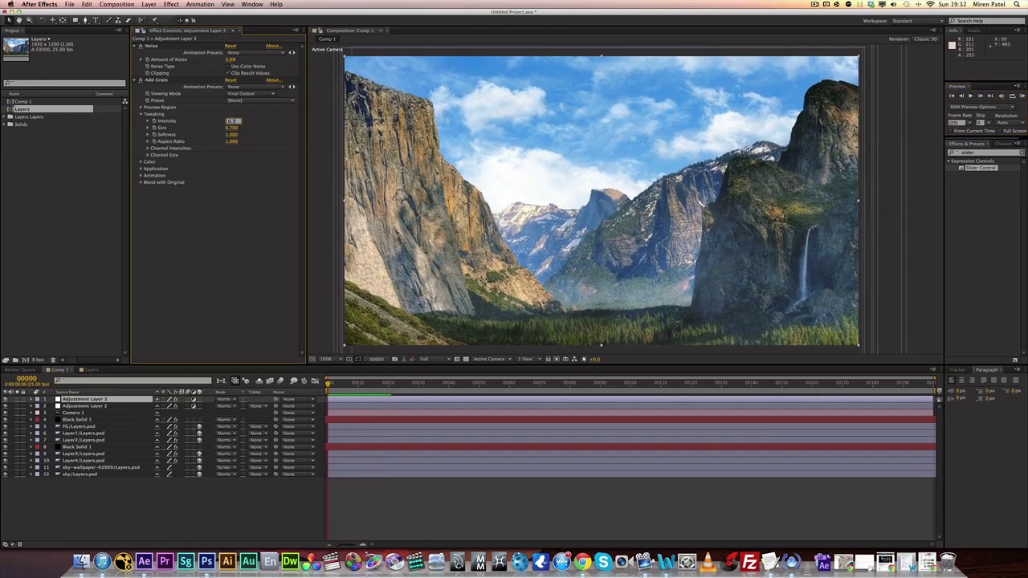
type("0.35")
key("Return")
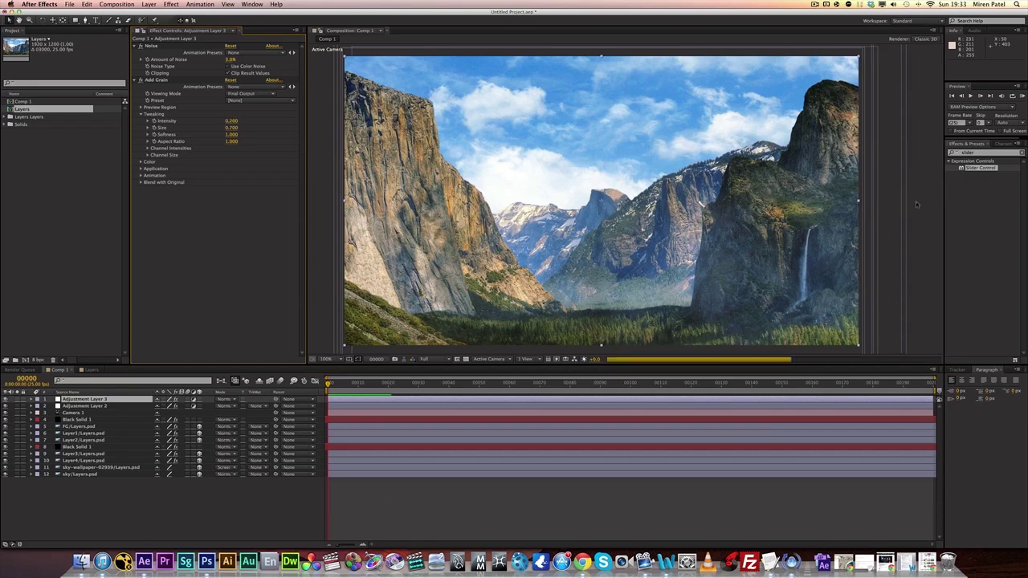
left_click(1022, 96)
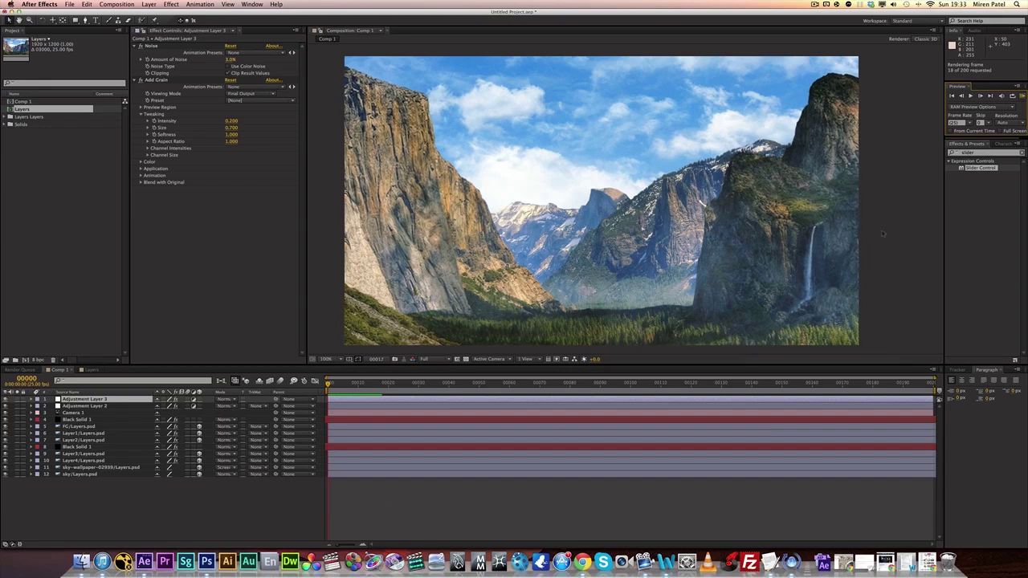
left_click(889, 182)
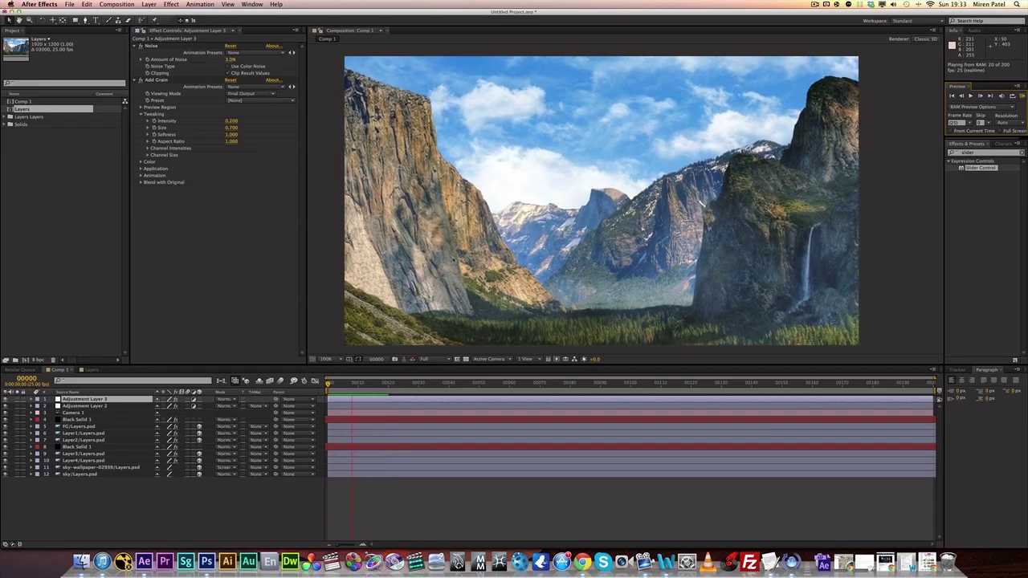
Set the grain's intensity to 0.1 and collapse the Noise and Add Grain settings.
left_click(230, 121)
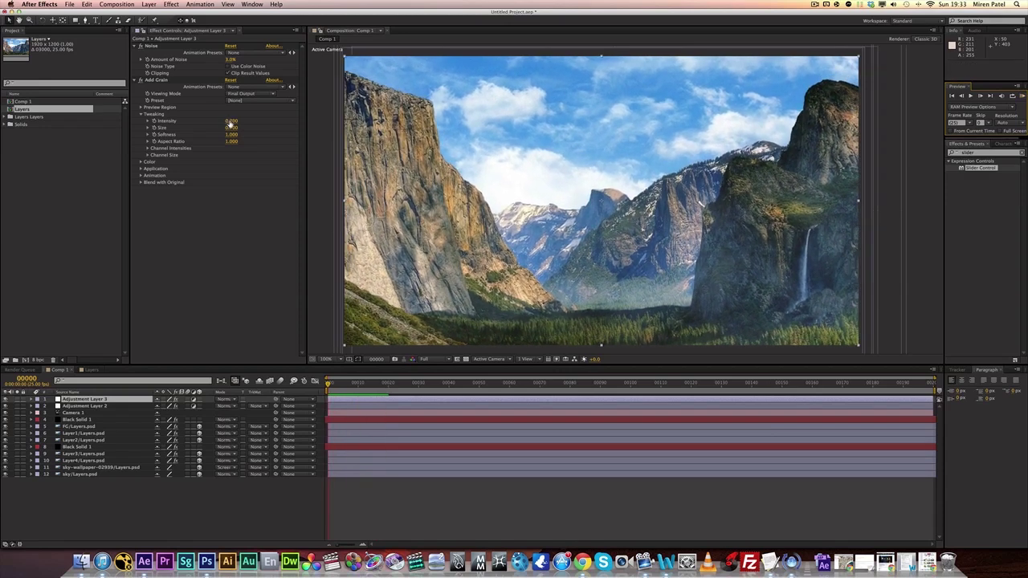
left_click(230, 121)
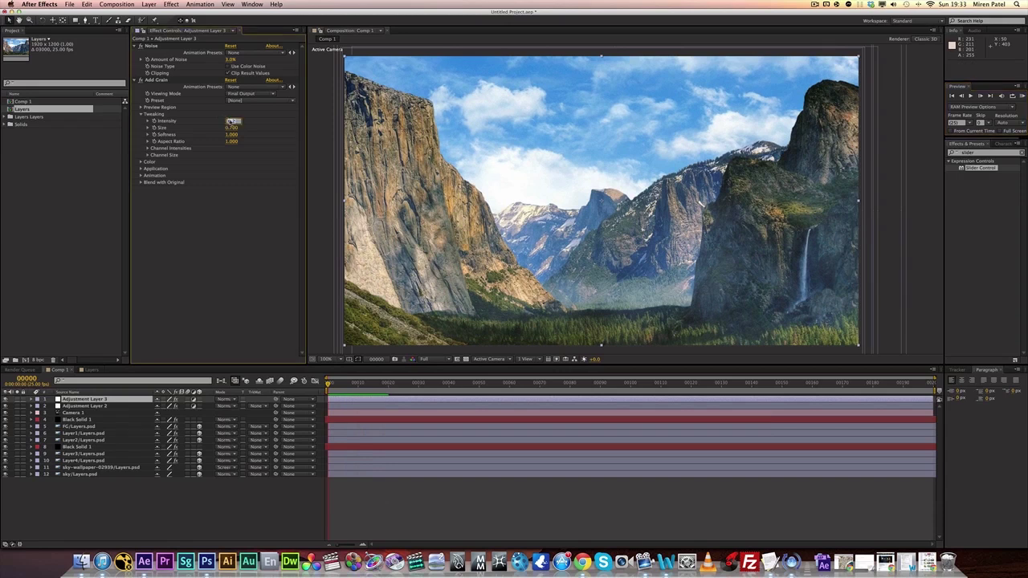
type(".1")
key("Return")
left_click(134, 45)
left_click(134, 52)
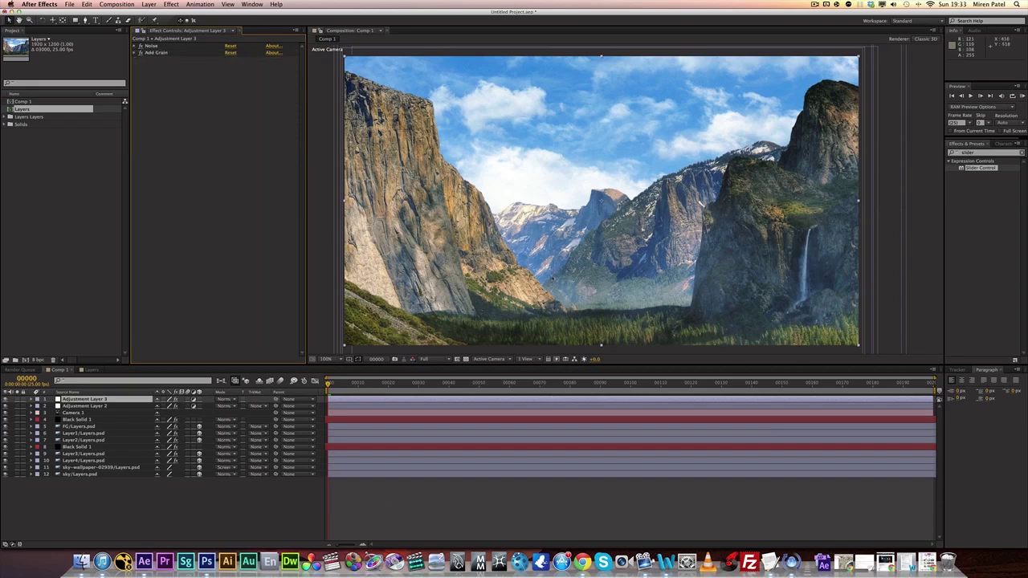
Scrub through the composition to review the camera move, return to the first frame and start a RAM preview.
left_click(328, 387)
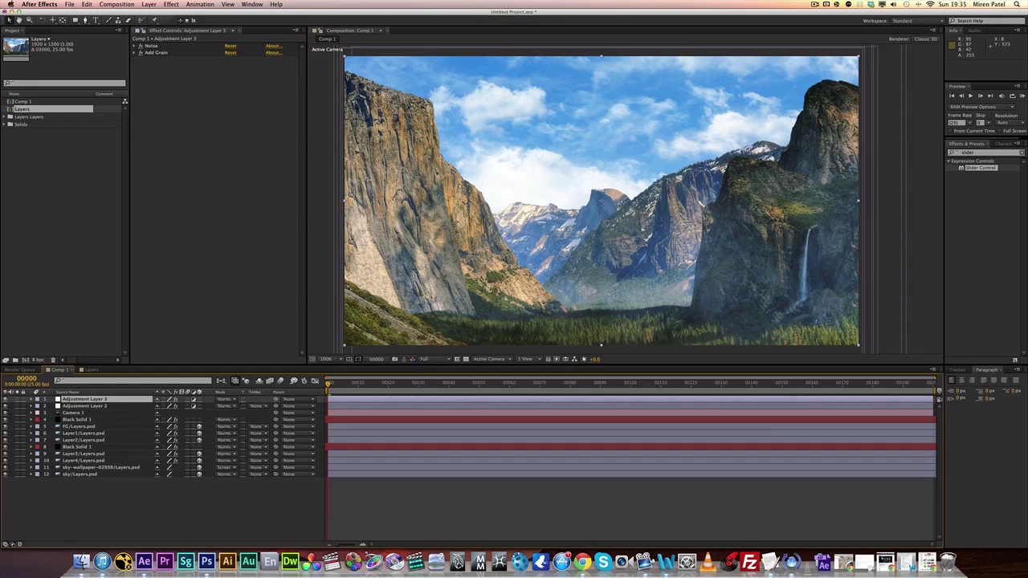
left_click_drag(327, 383, 391, 386)
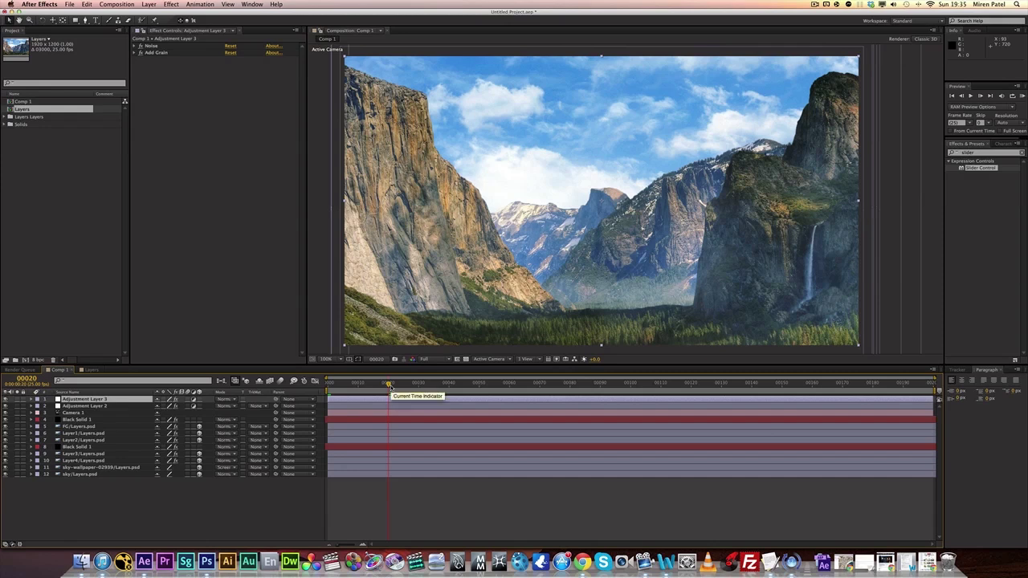
left_click_drag(388, 386, 309, 390)
left_click_drag(473, 393, 522, 394)
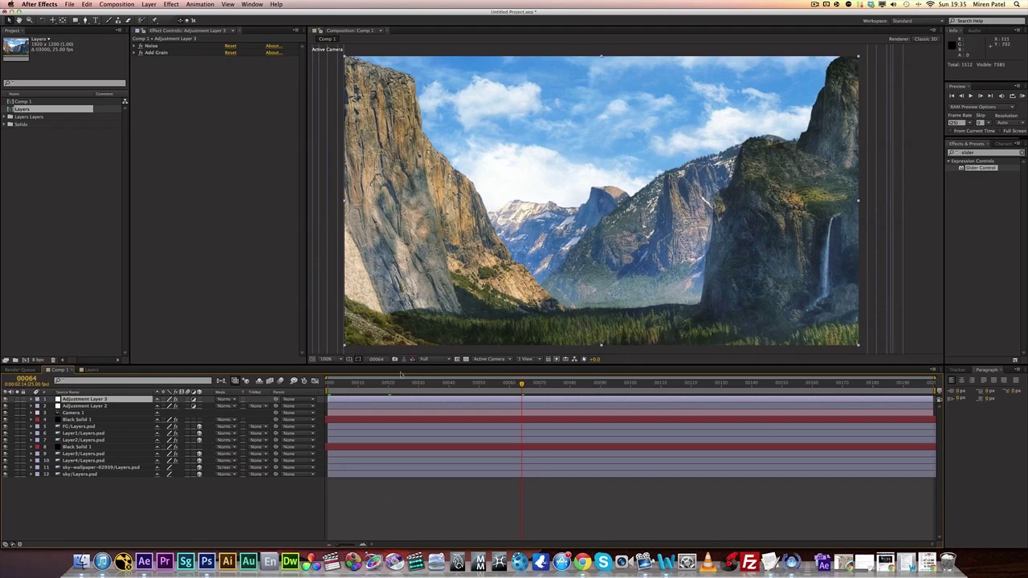
left_click_drag(317, 386, 315, 391)
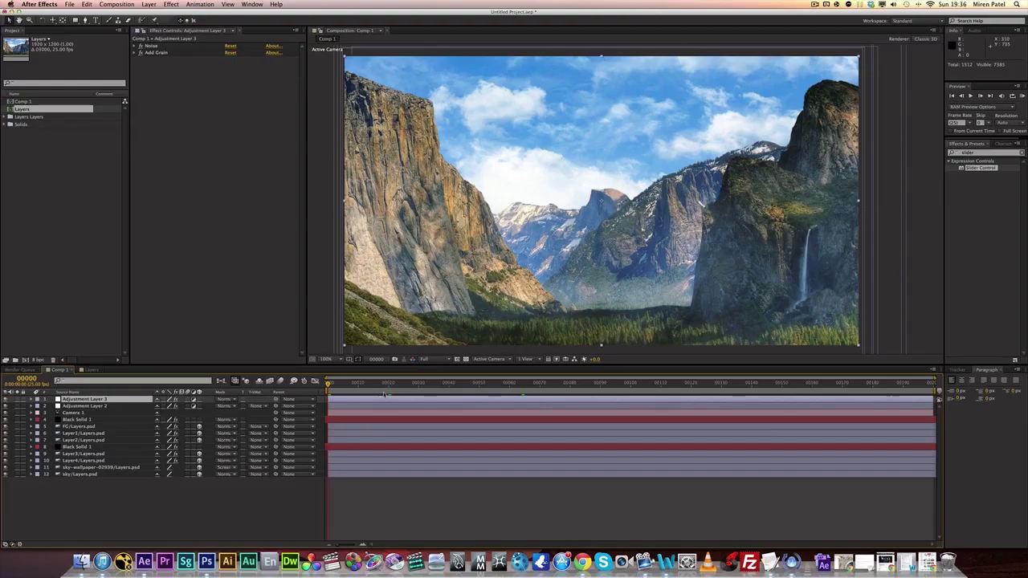
left_click(1022, 96)
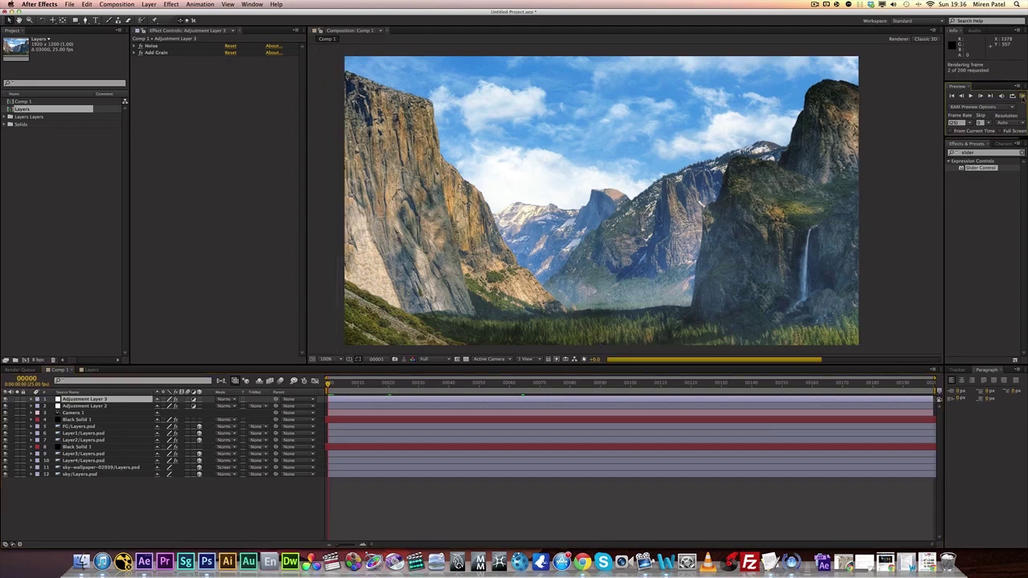